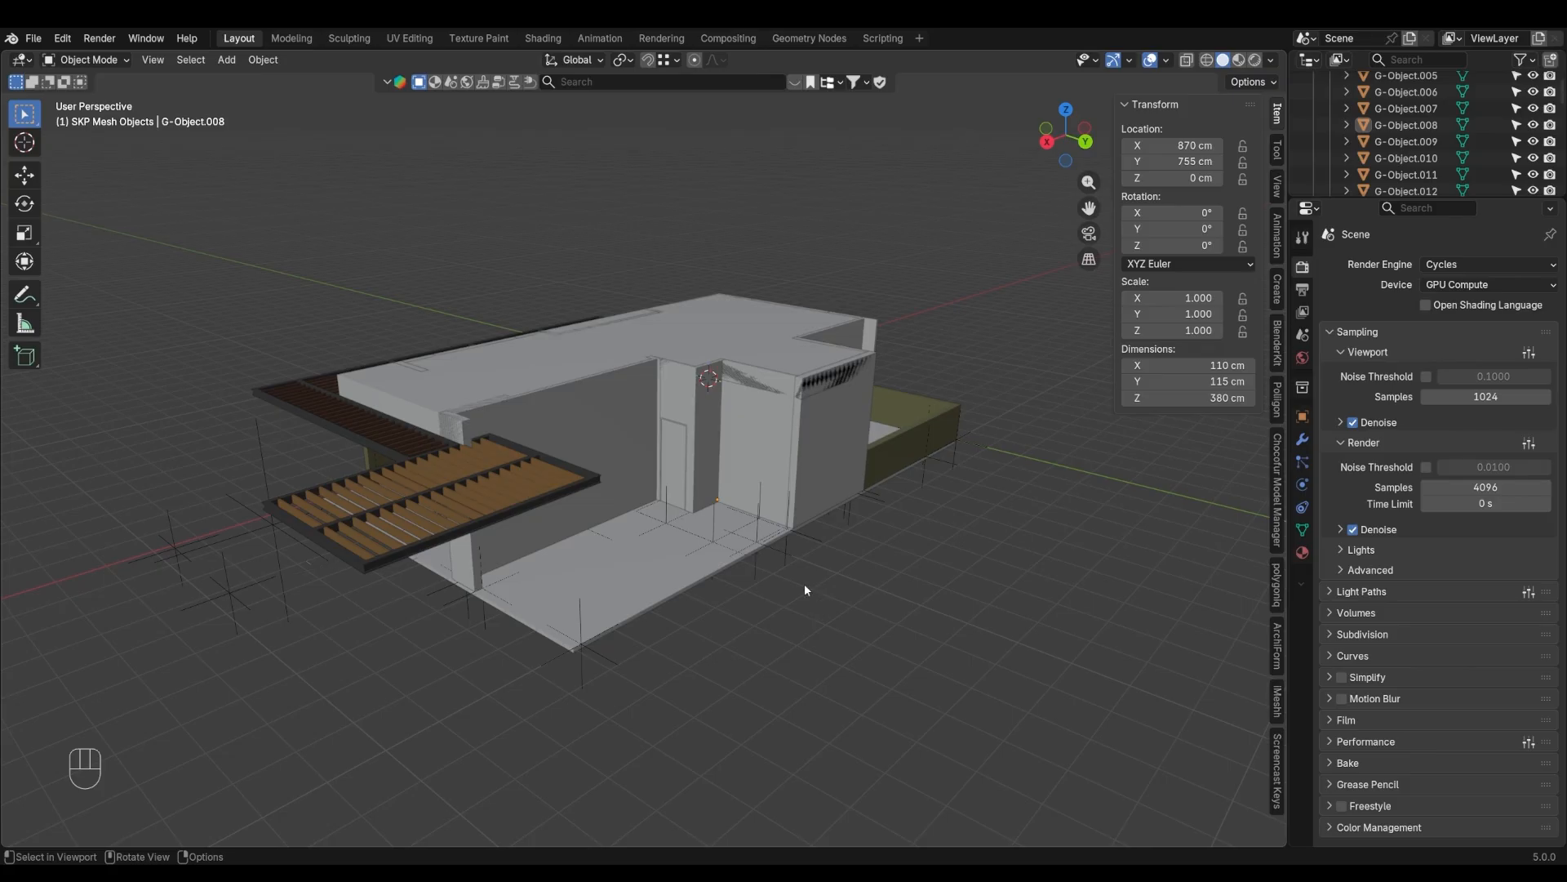
Clear the parents of all objects in the scene while keeping their transformations, and deselect everything
click(781, 586)
key(a)
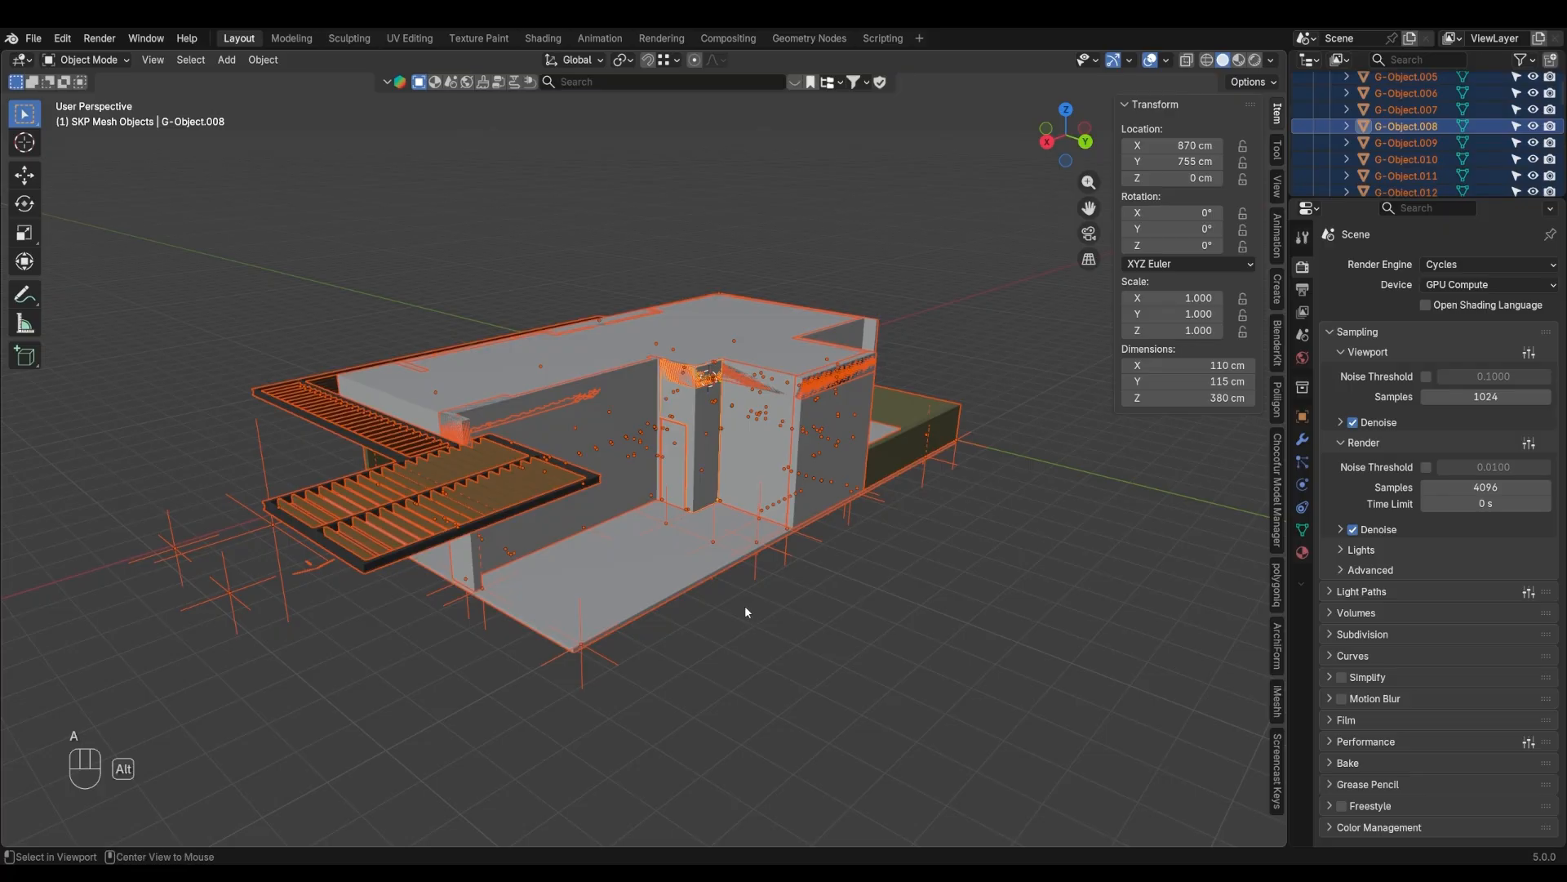
key(alt+p)
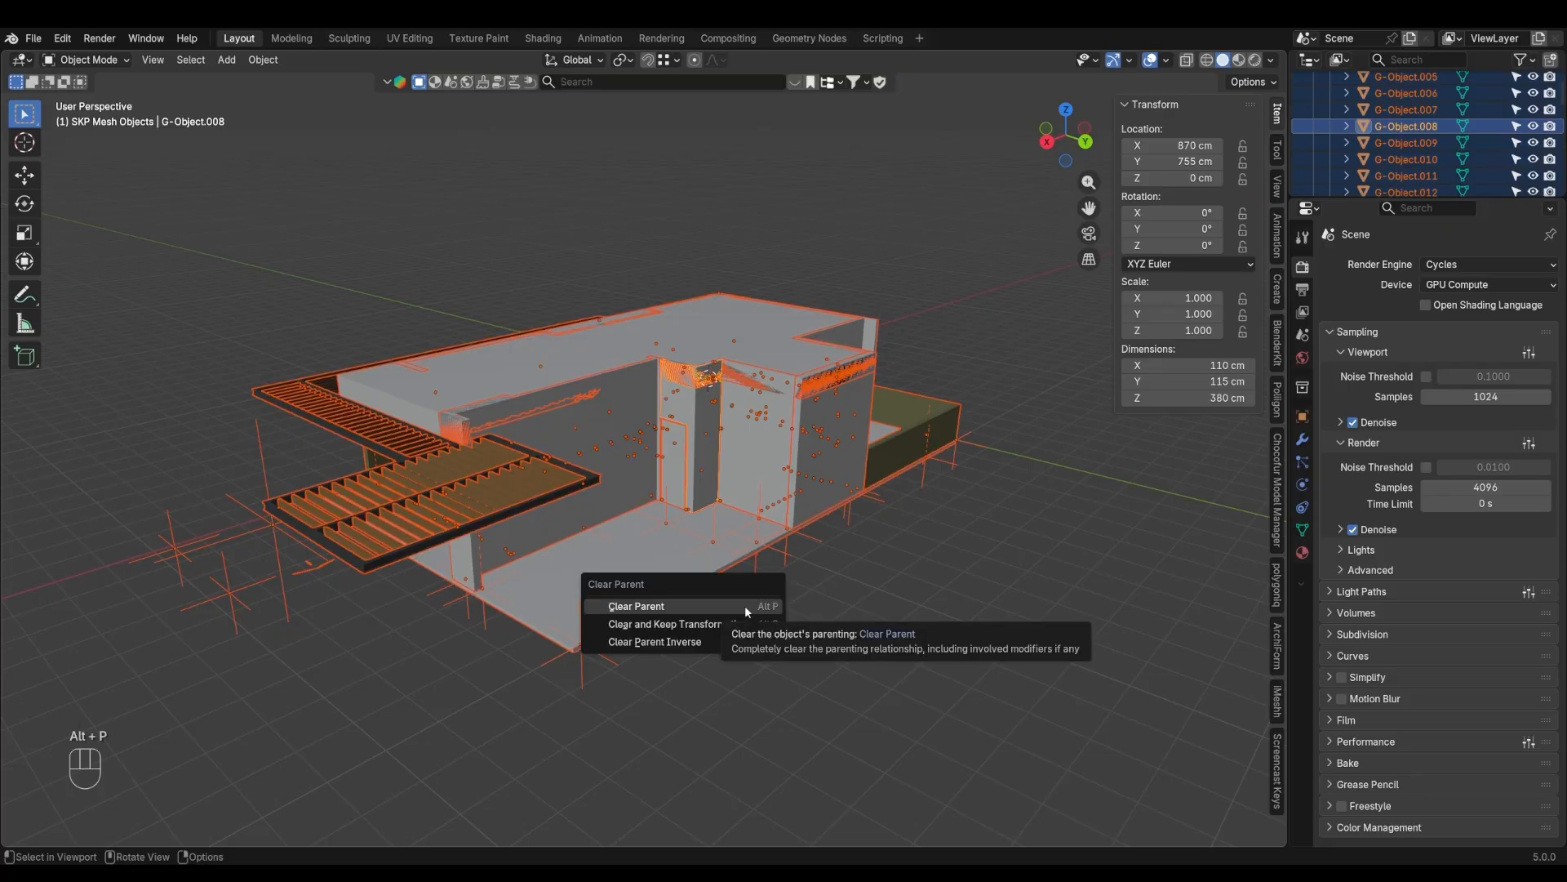
click(657, 625)
key(a)
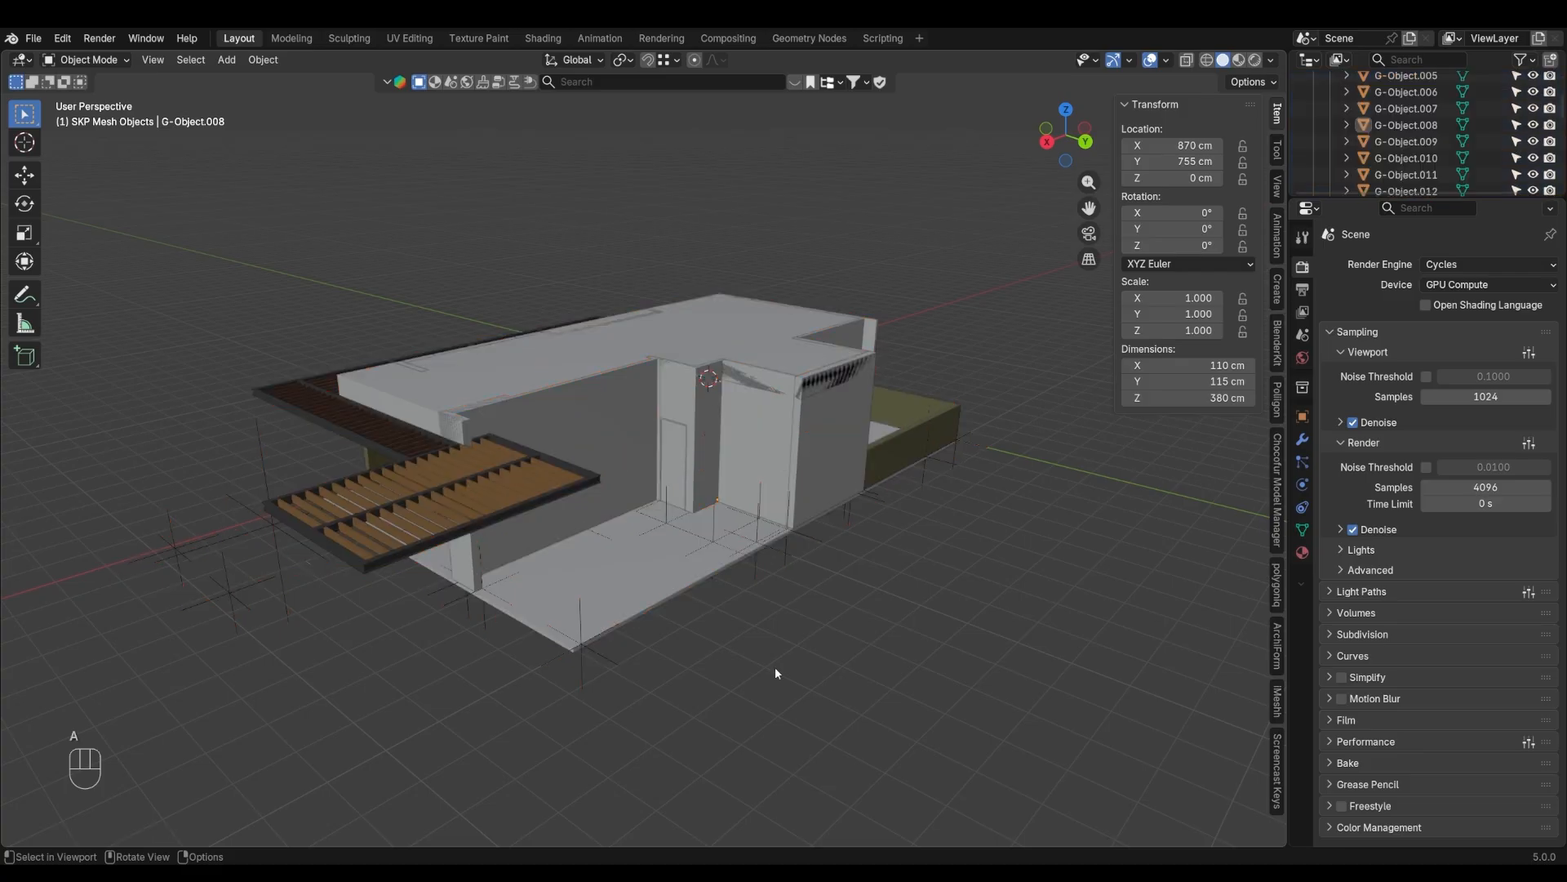
Delete the imported empties scattered around the base of the house, including the leftover one near the slab
key(KP_1)
drag(1089, 479, 278, 563)
middle_drag(473, 600, 521, 625)
scroll(520, 628, up, 4)
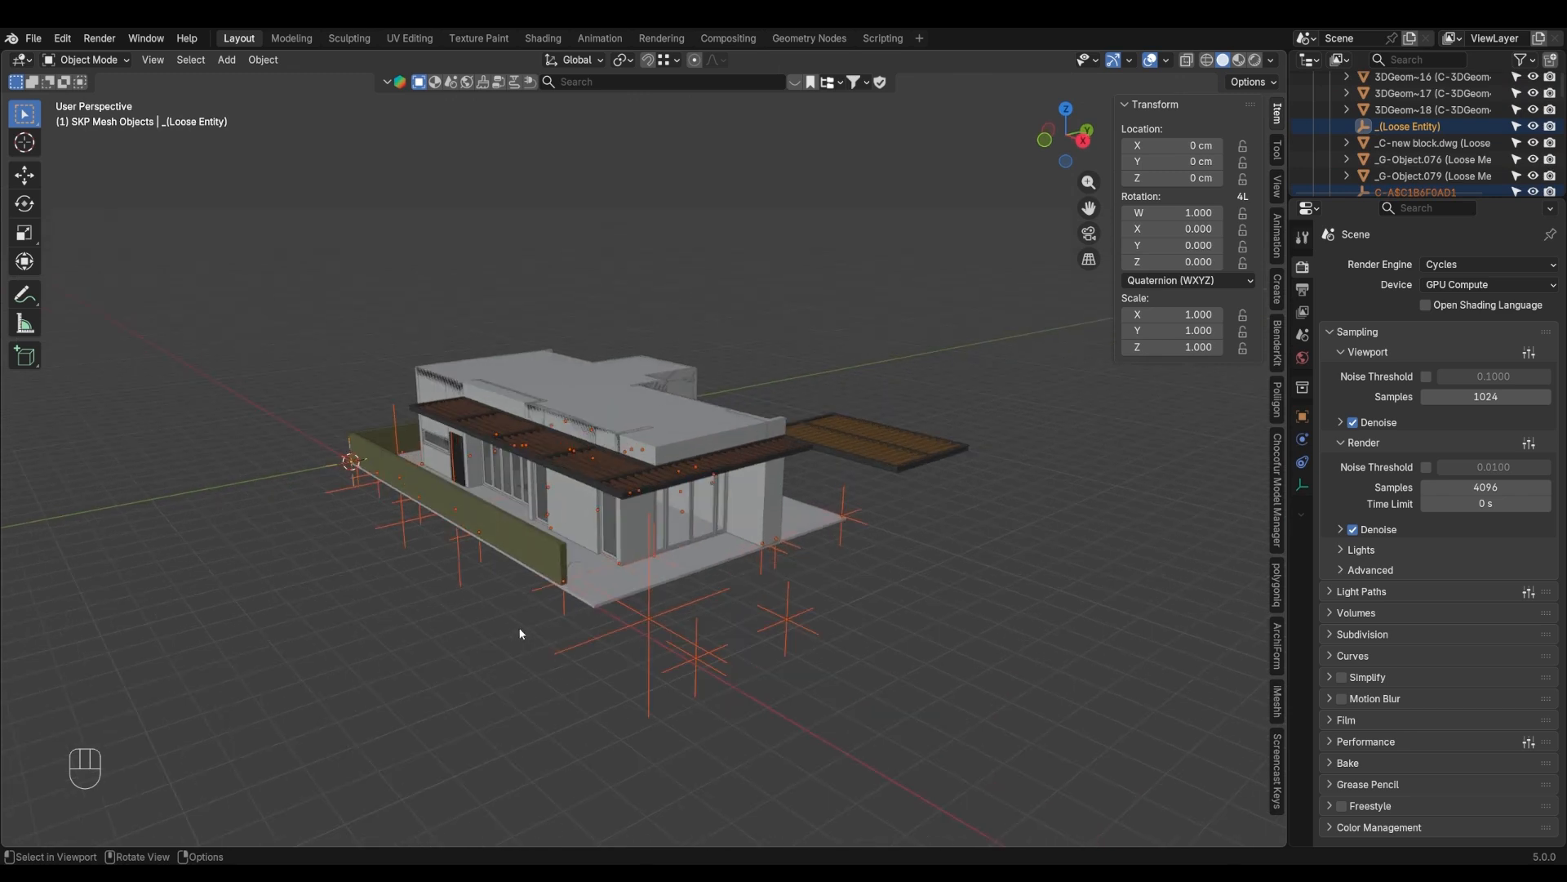
key(Delete)
drag(751, 580, 721, 615)
mouse_move(722, 616)
middle_down()
mouse_move(758, 653)
mouse_move(746, 600)
mouse_move(680, 597)
mouse_move(723, 614)
mouse_move(698, 606)
mouse_move(731, 639)
middle_up()
scroll(747, 601, up, 1)
key(Delete)
Move the floor slab to a new collection named Pavimento and exclude that collection from the view layer
click(671, 596)
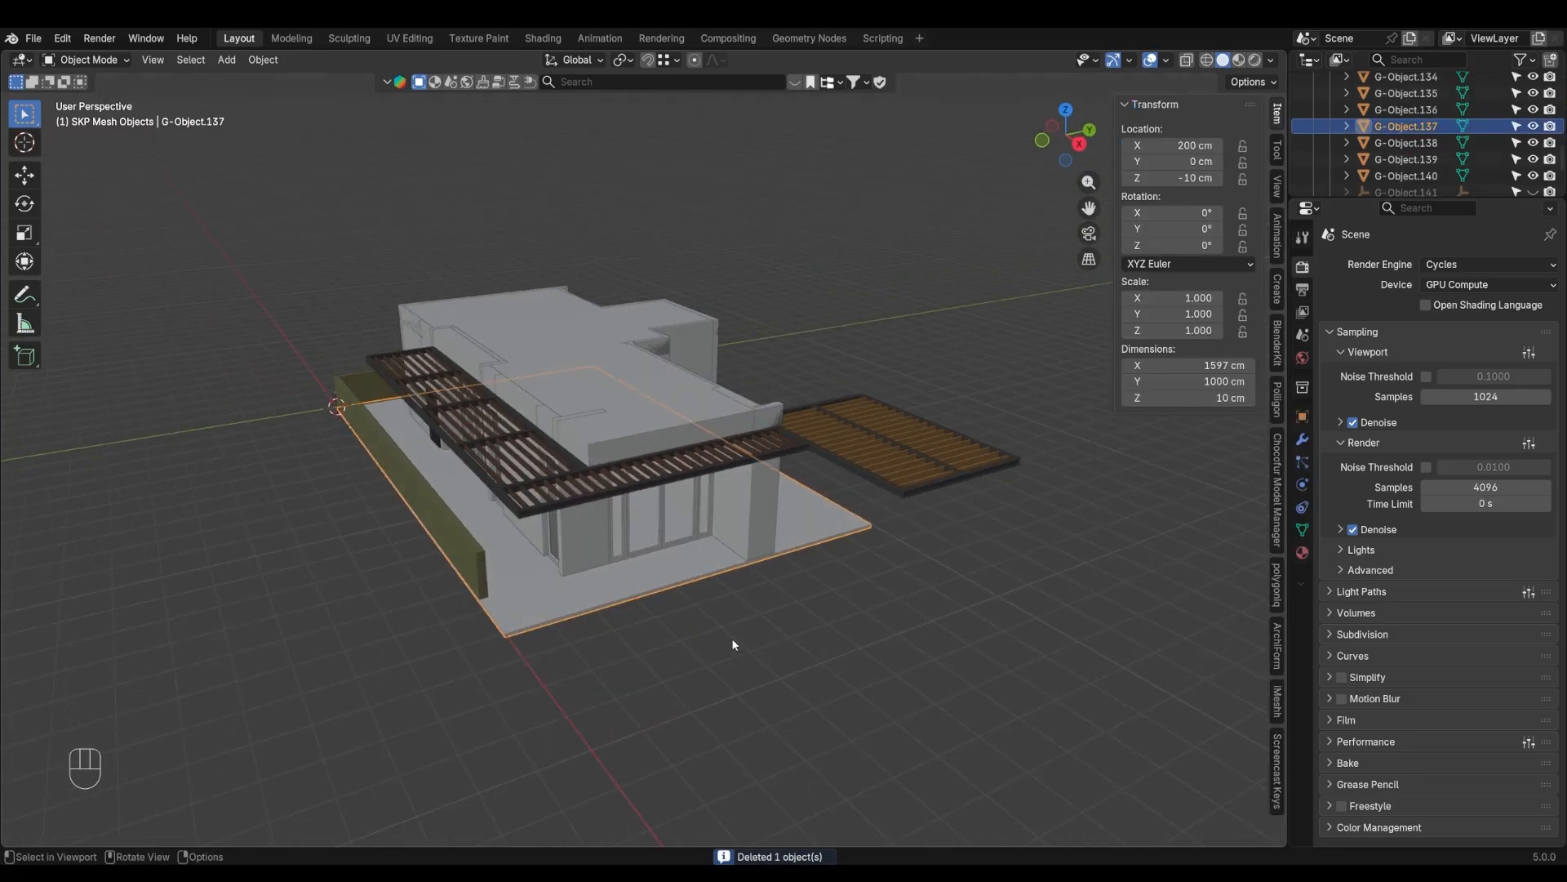
key(m)
click(679, 645)
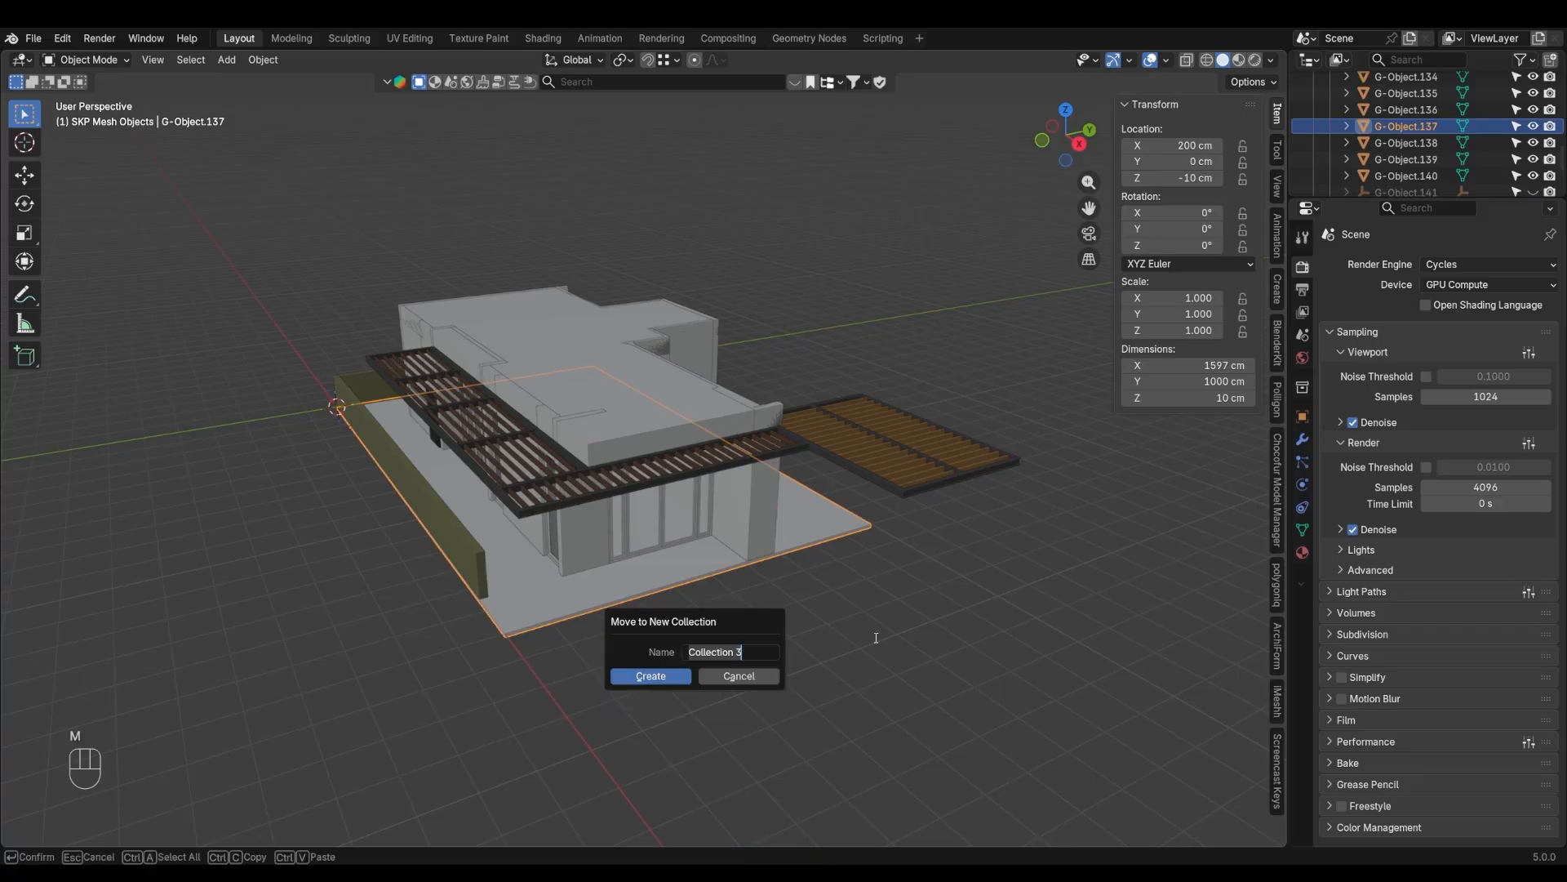
text(C)
text(avimento)
key(Return)
drag(1404, 200, 1424, 469)
scroll(1502, 368, down, 5)
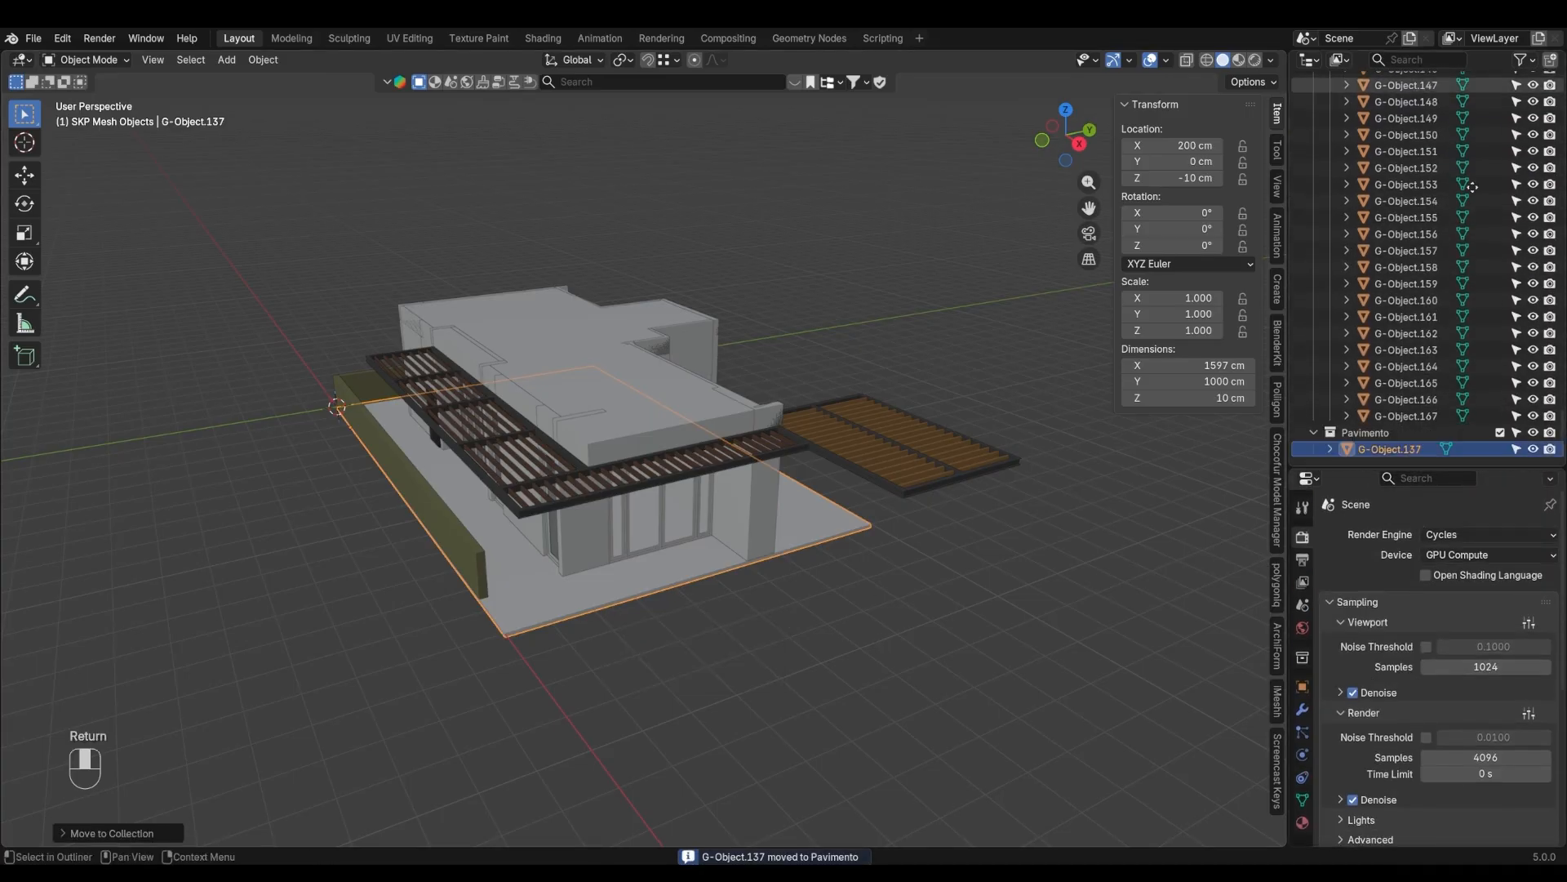
click(1500, 434)
Move the two olive boundary wall objects to a new collection named Recinzione and exclude that collection from the view layer
middle_drag(909, 598, 589, 599)
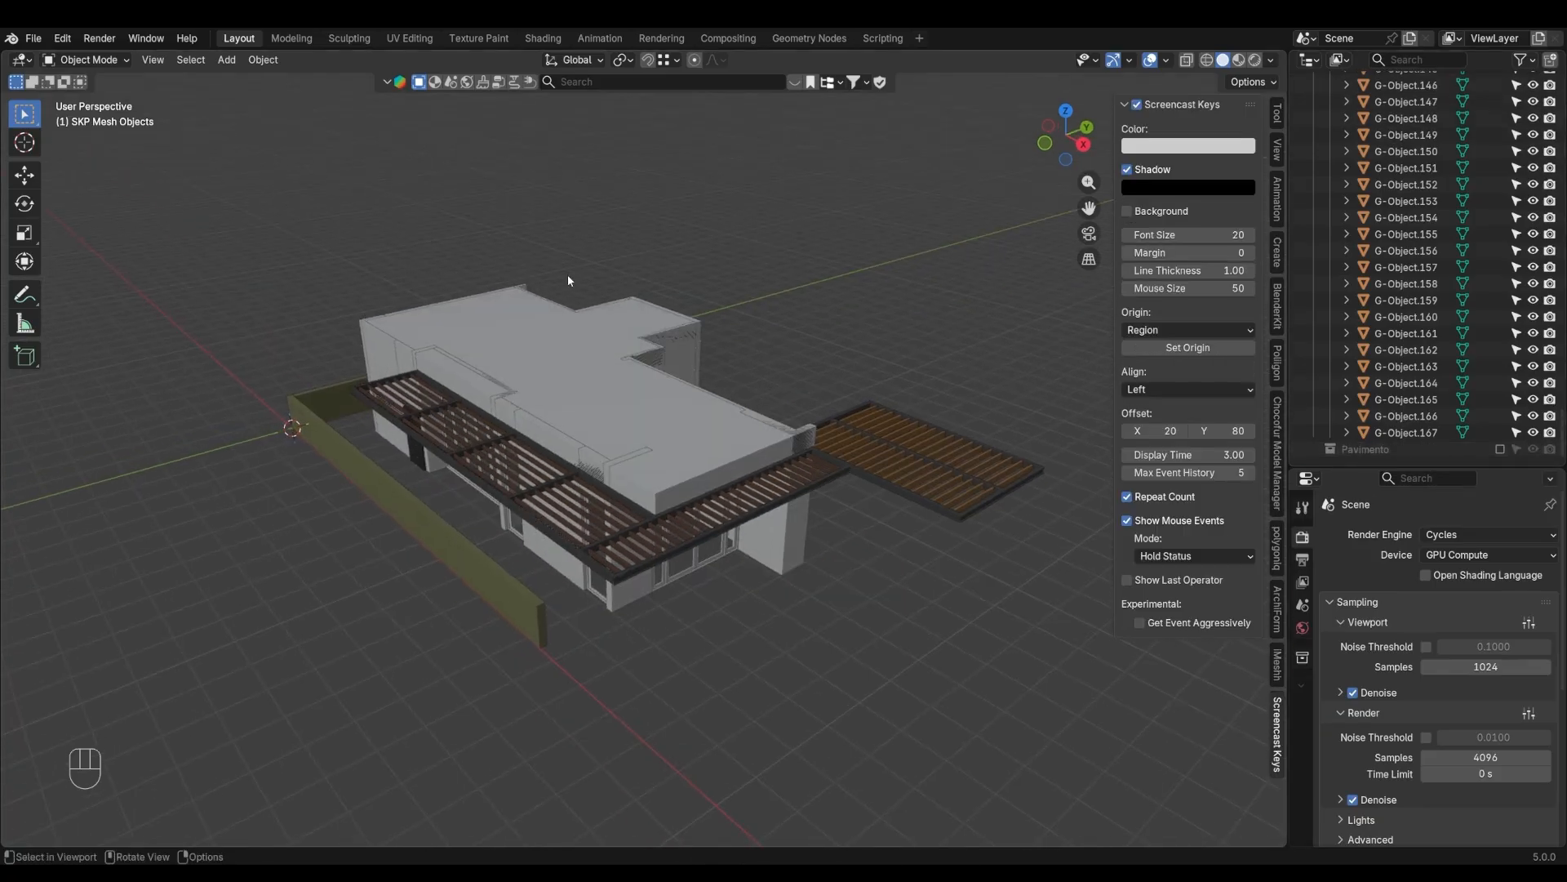
click(364, 472)
shift+click(330, 399)
middle_drag(619, 669, 611, 662)
key(m)
click(612, 663)
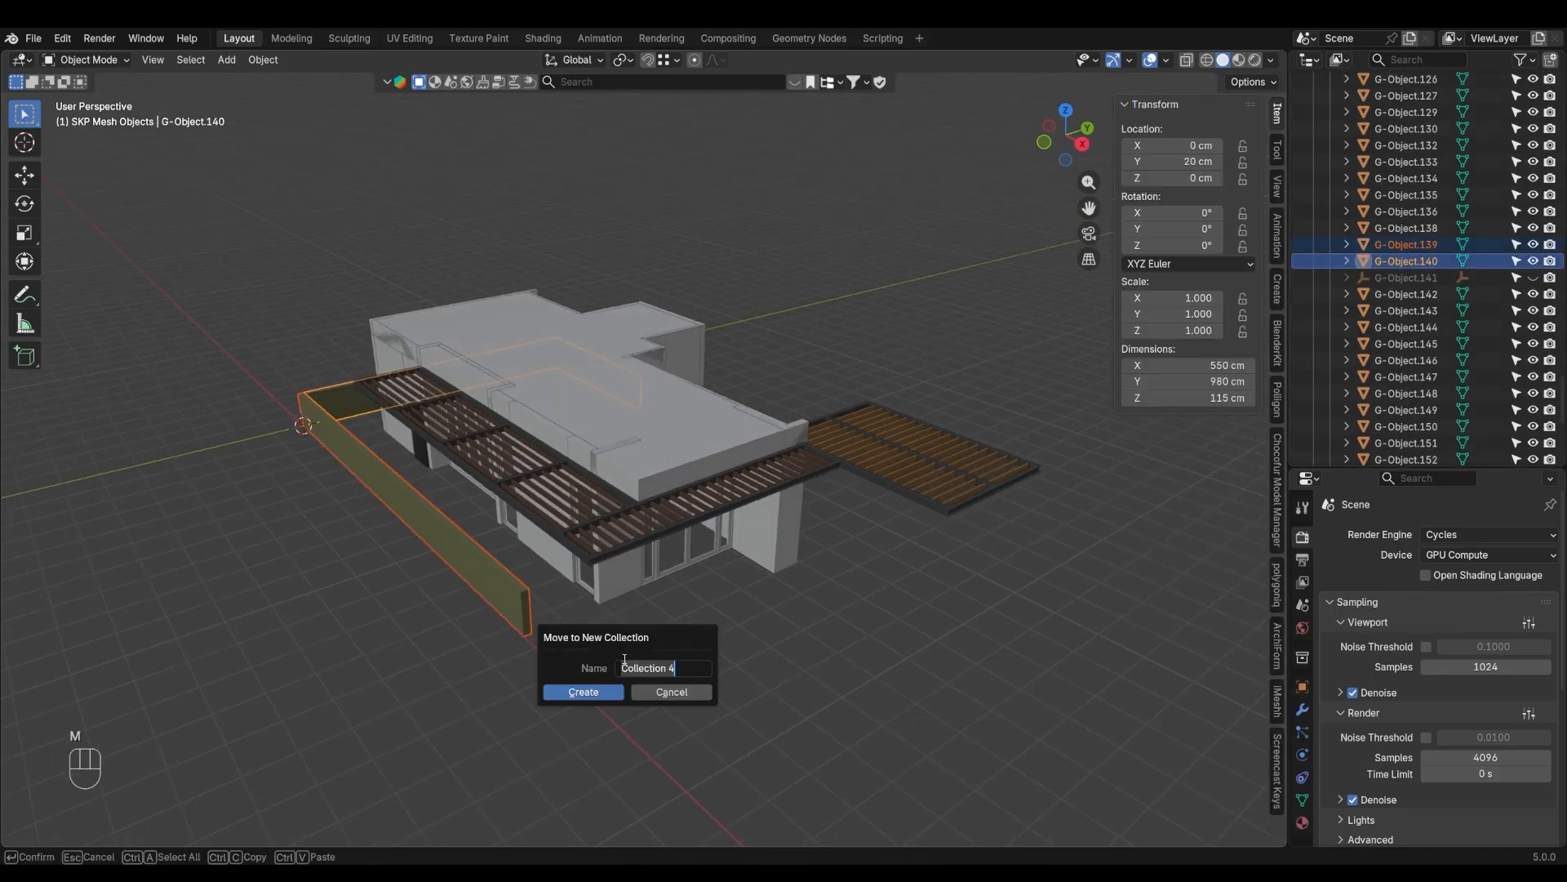
text(Recinzione)
key(Return)
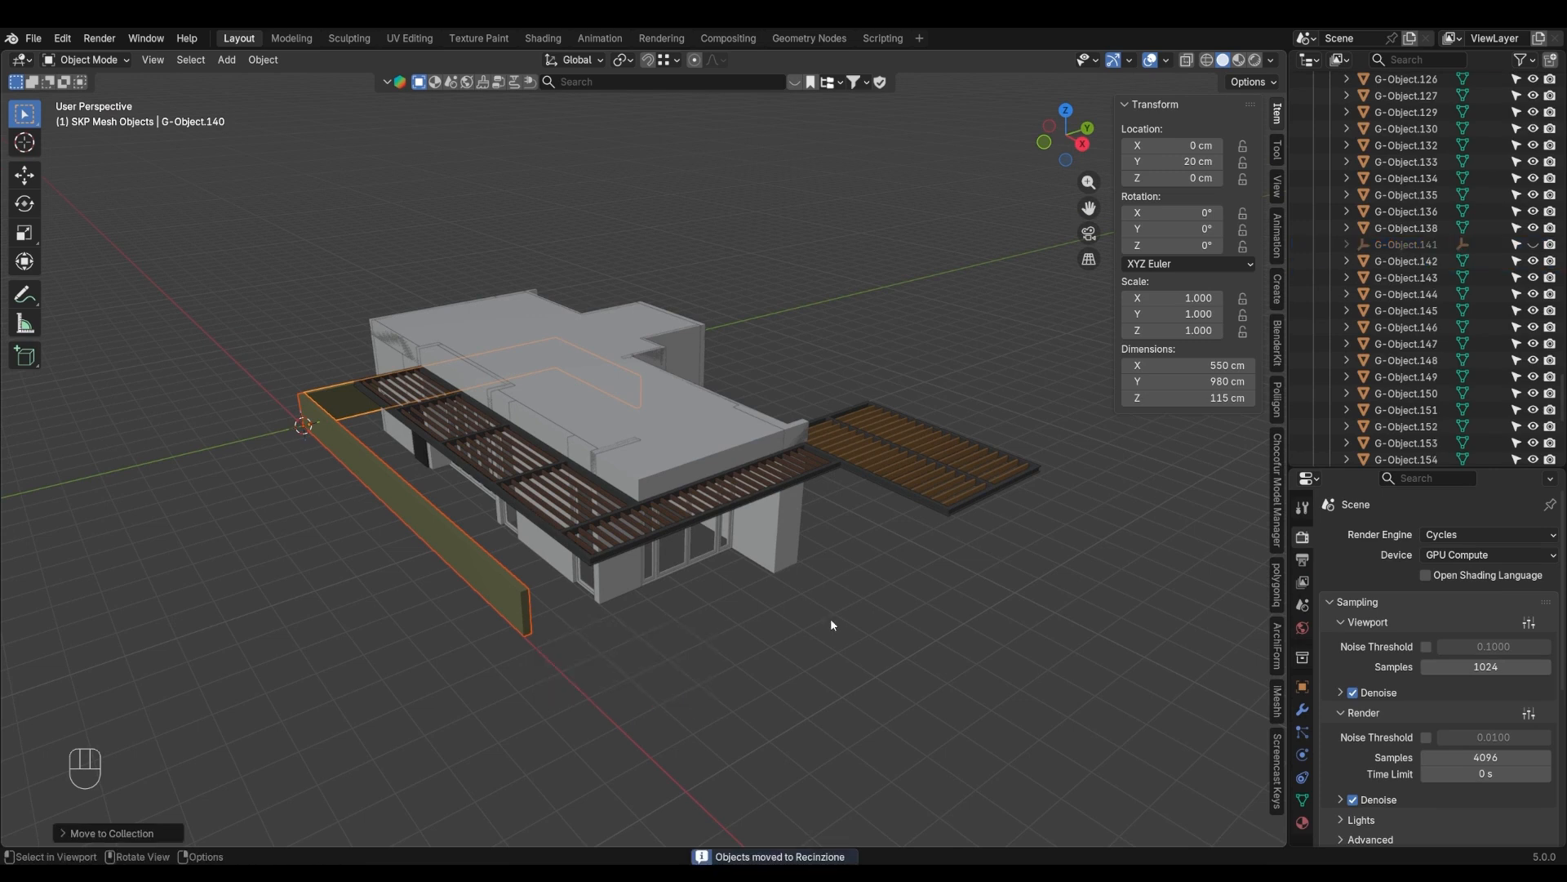
scroll(1376, 343, down, 5)
click(1499, 449)
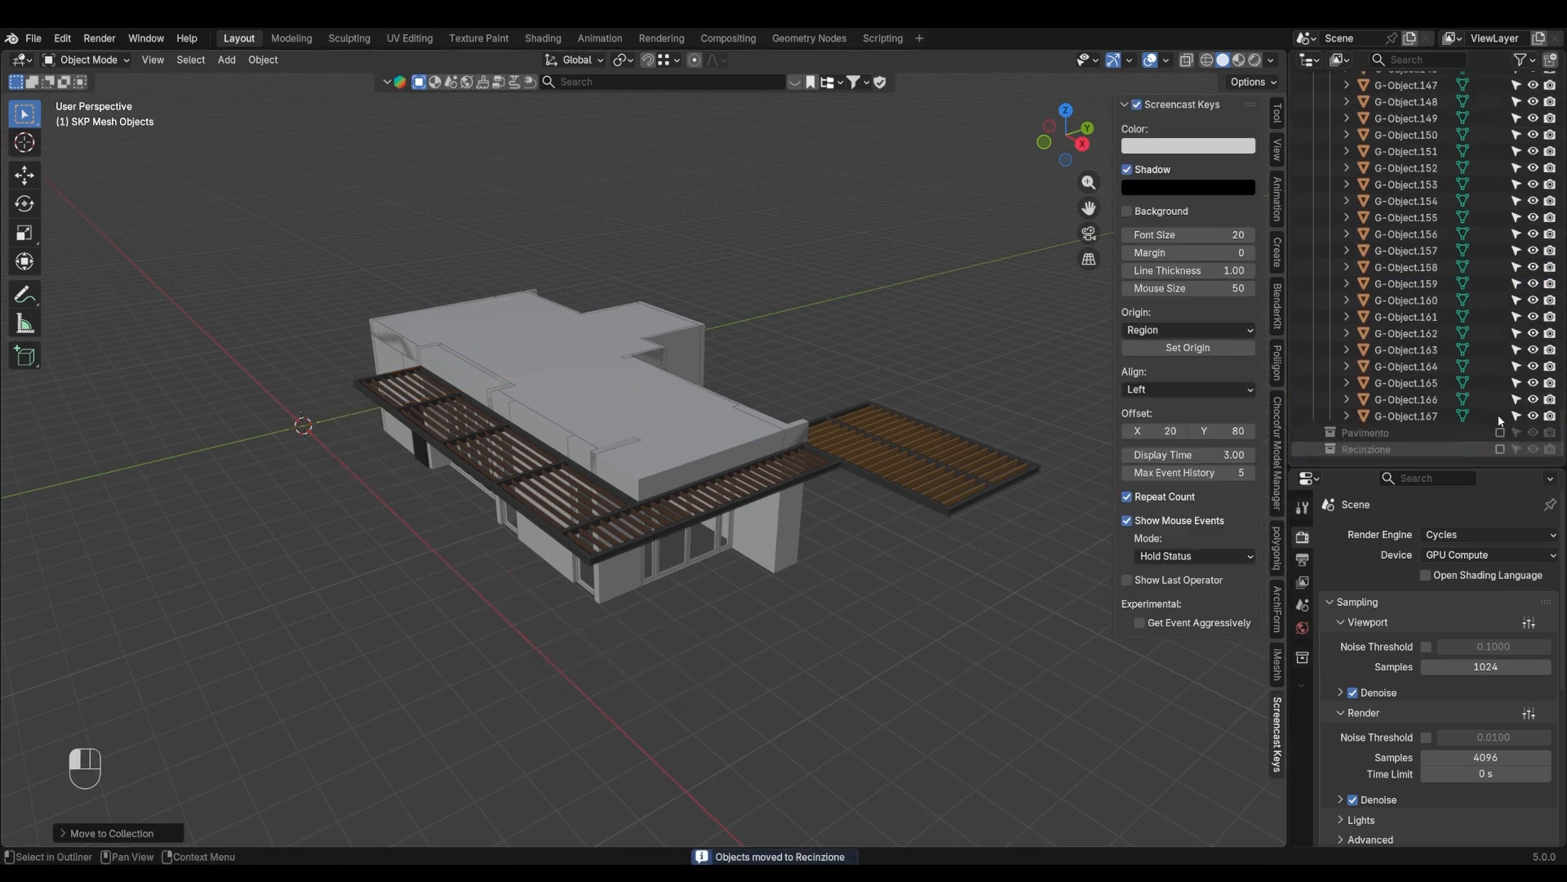
Move the roof slab to a new collection named Soffitto and exclude that collection from the view layer
middle_drag(500, 541, 578, 517)
click(625, 416)
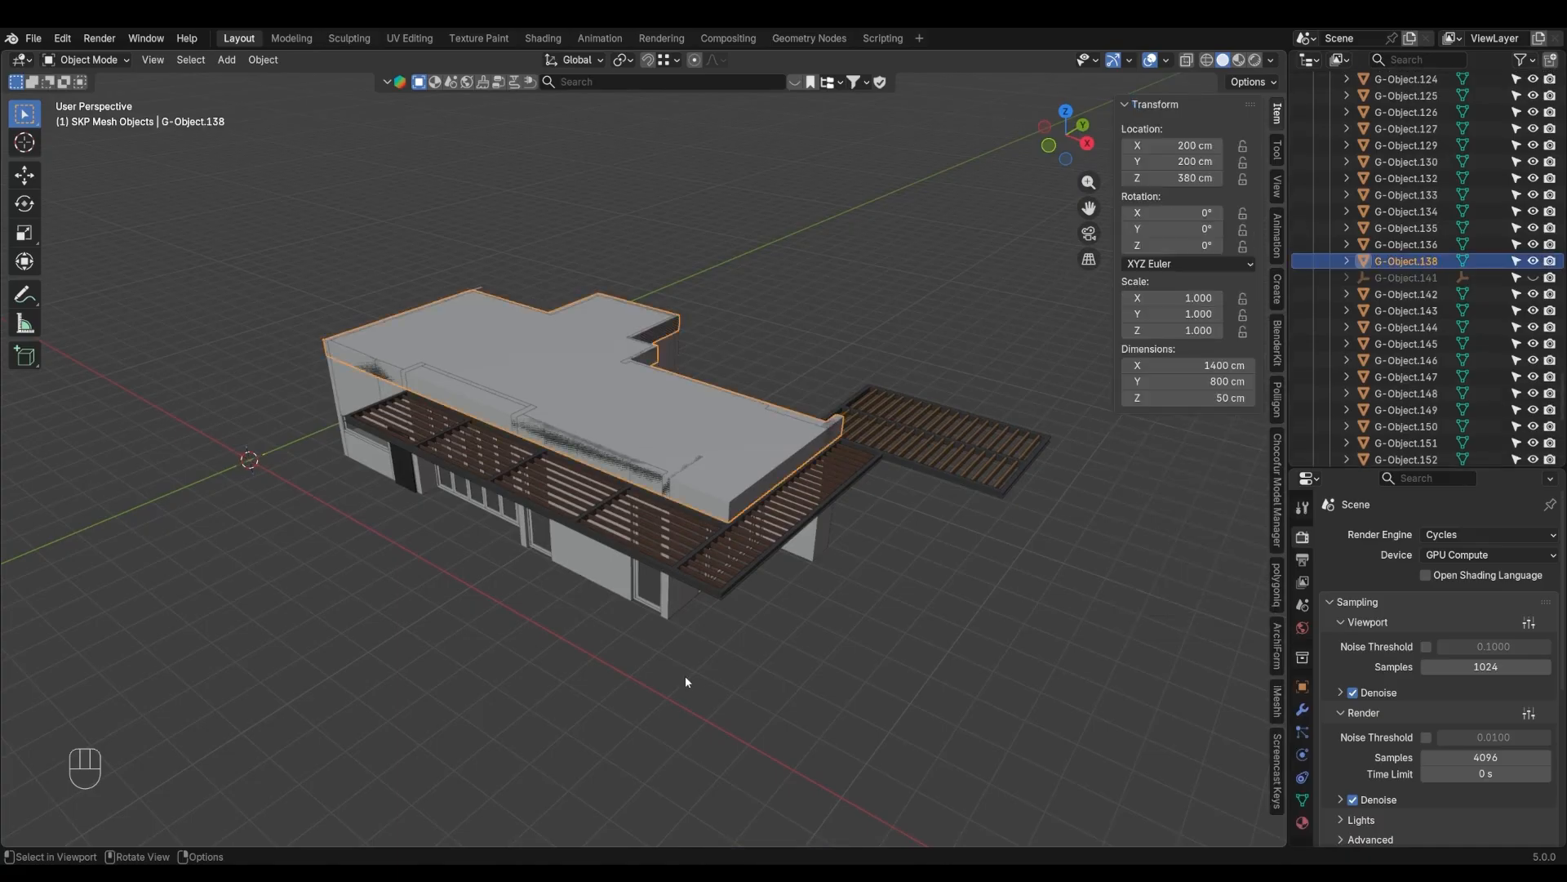
middle_drag(694, 679, 649, 672)
key(m)
click(650, 673)
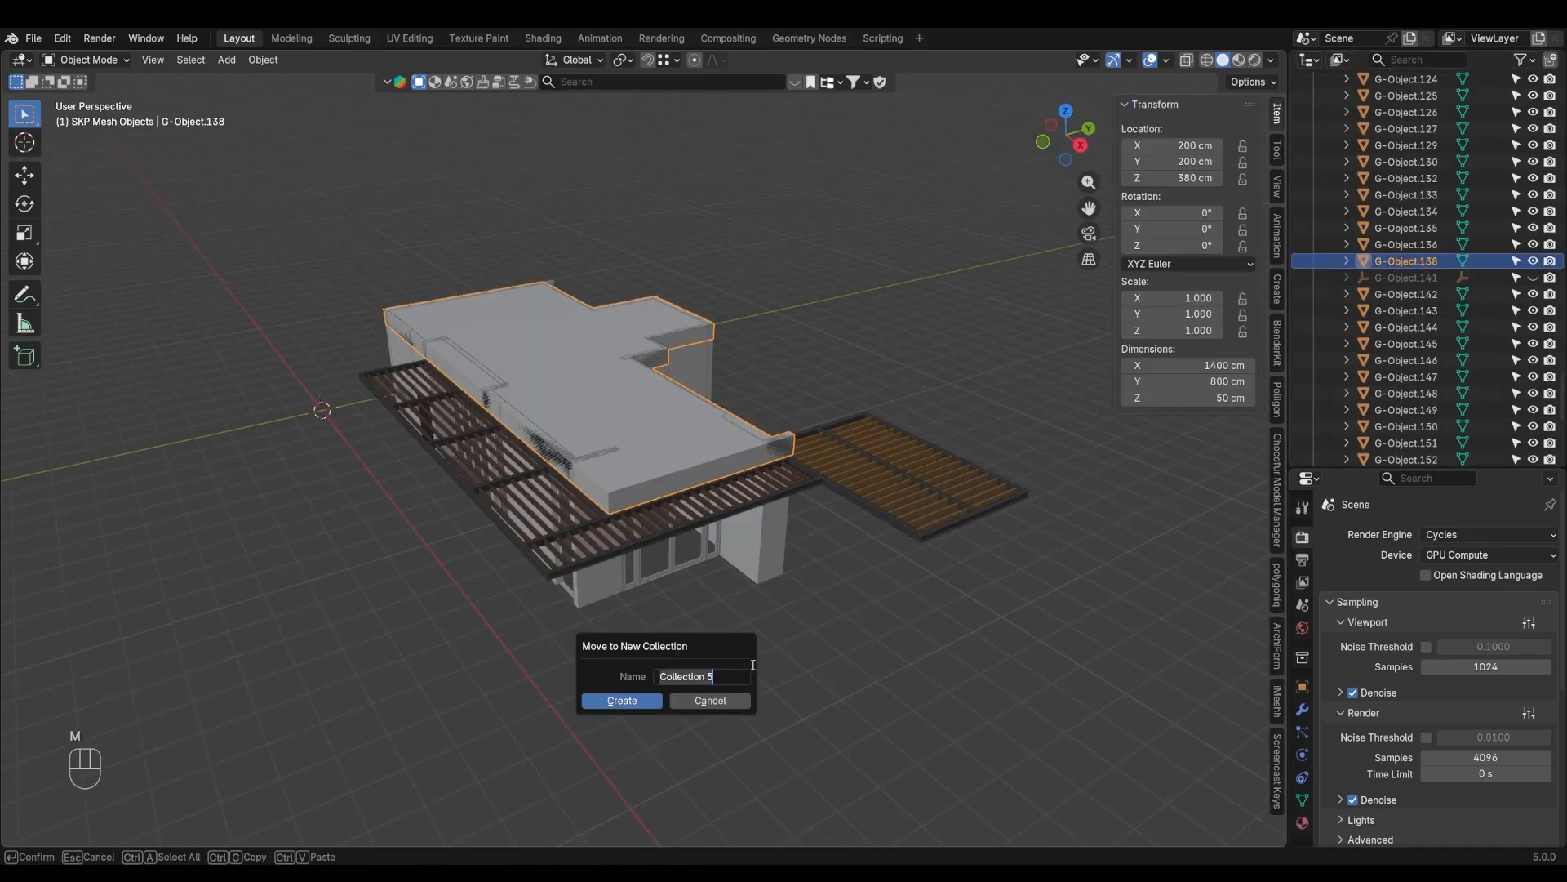
text(Soffitto)
key(Return)
scroll(1387, 343, down, 8)
click(1501, 433)
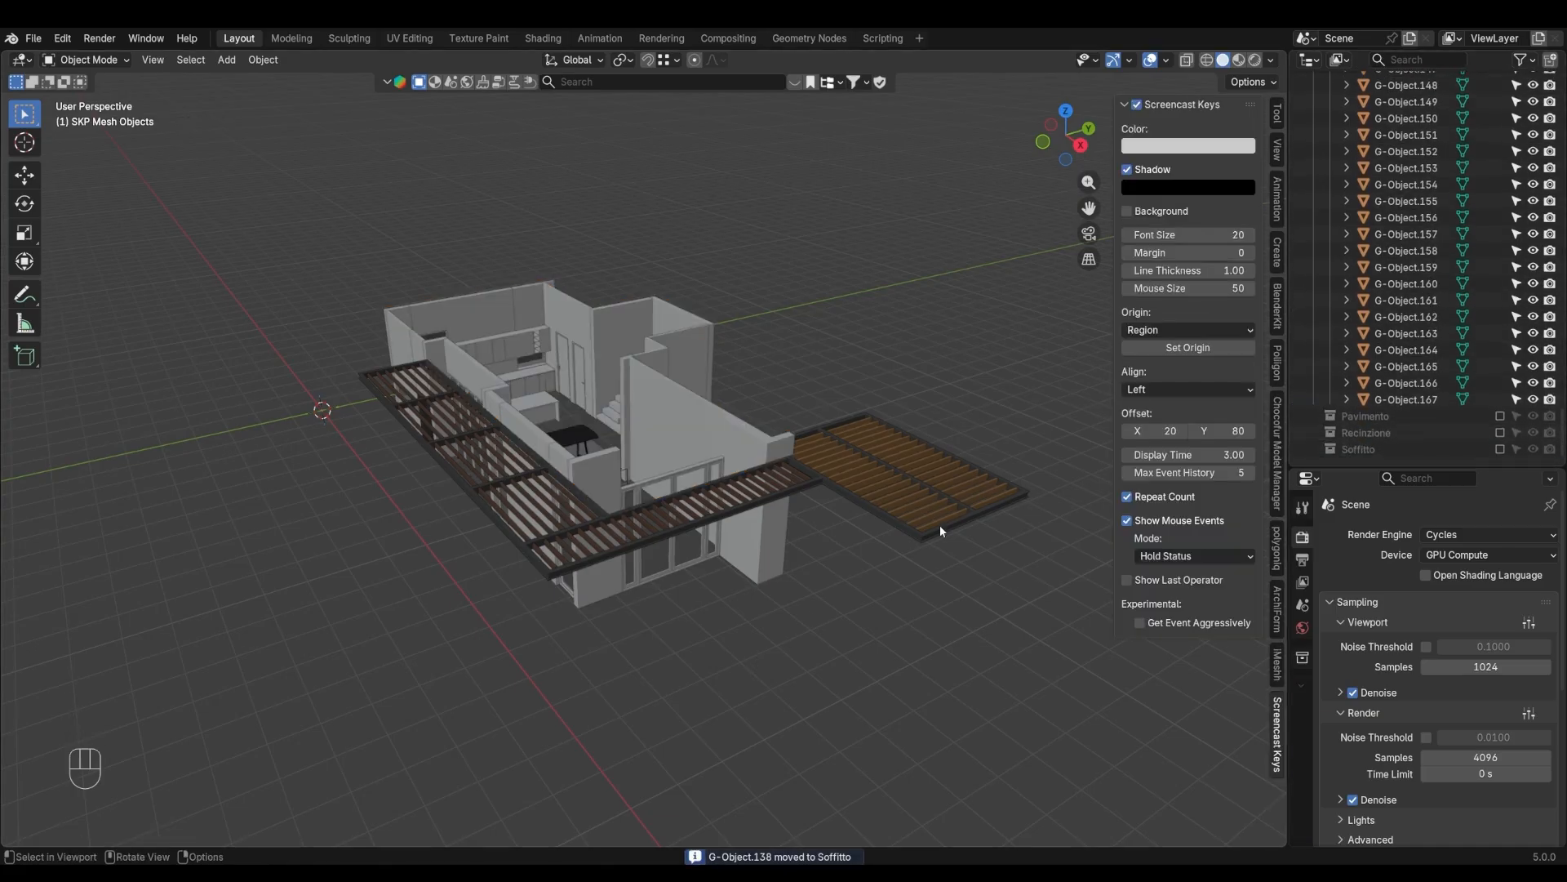
Move all slatted pergola parts to a new collection named Copertura Patio and exclude that collection from the view layer
drag(1006, 477, 915, 545)
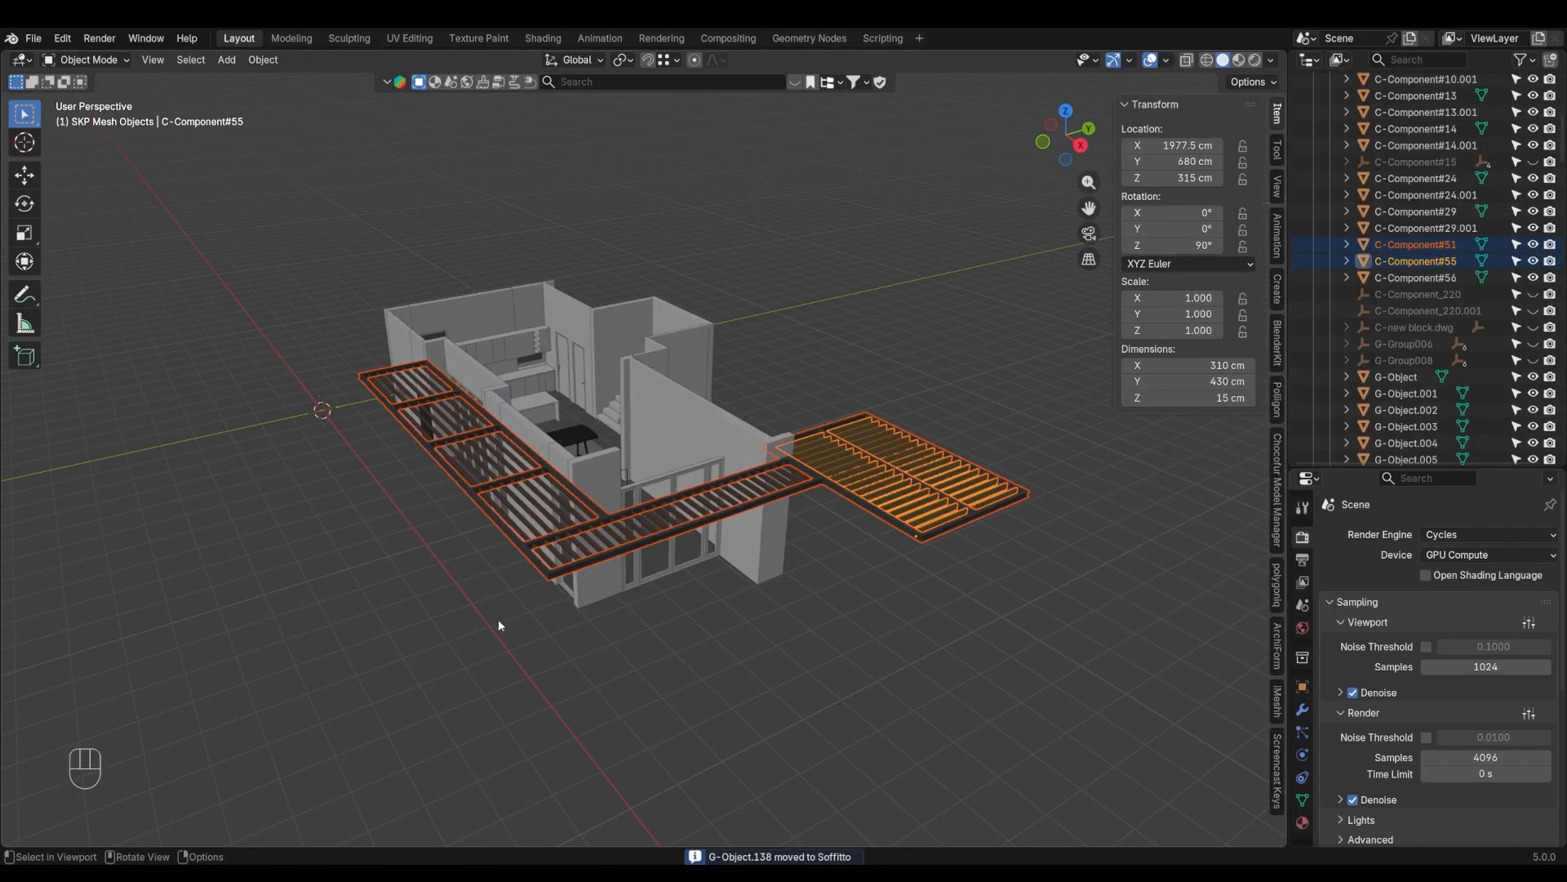
shift+click(374, 395)
middle_drag(506, 630, 932, 428)
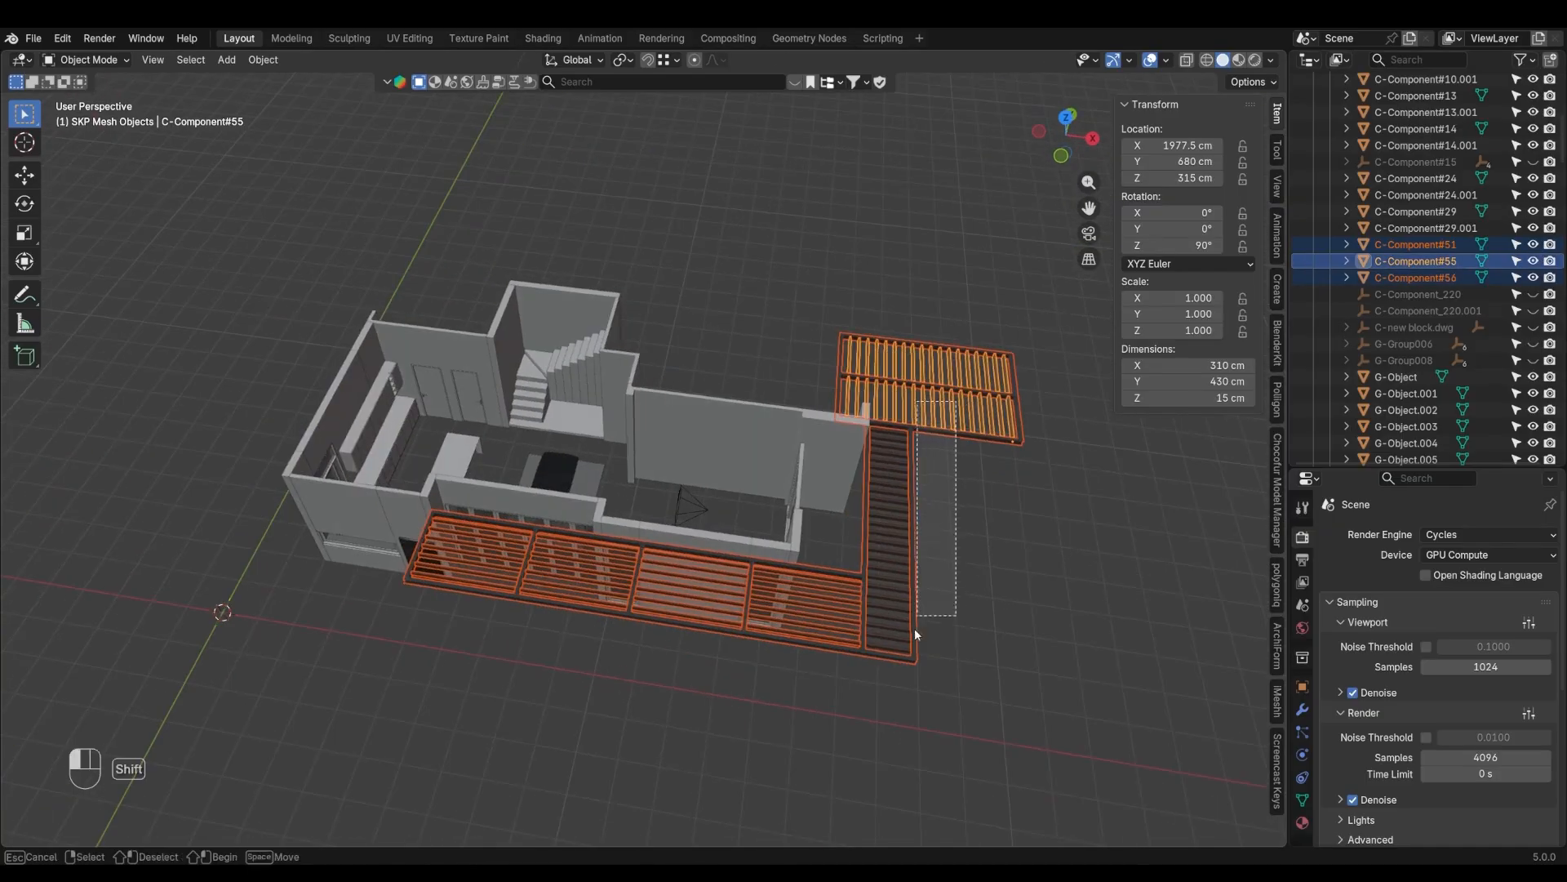
middle_drag(895, 684, 756, 660)
key(m)
click(751, 650)
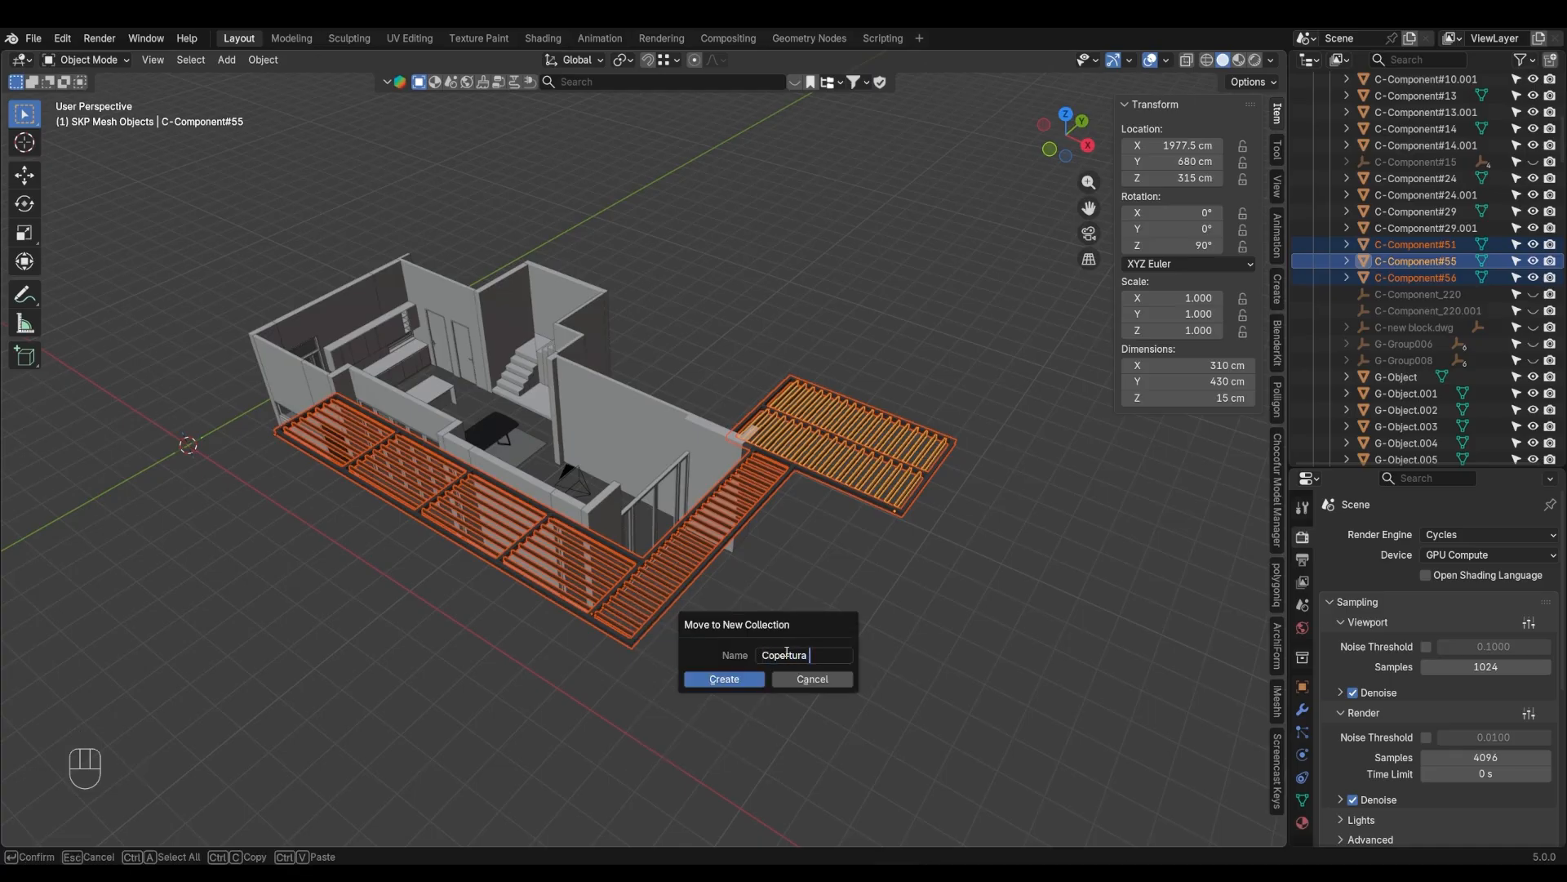
key(Return)
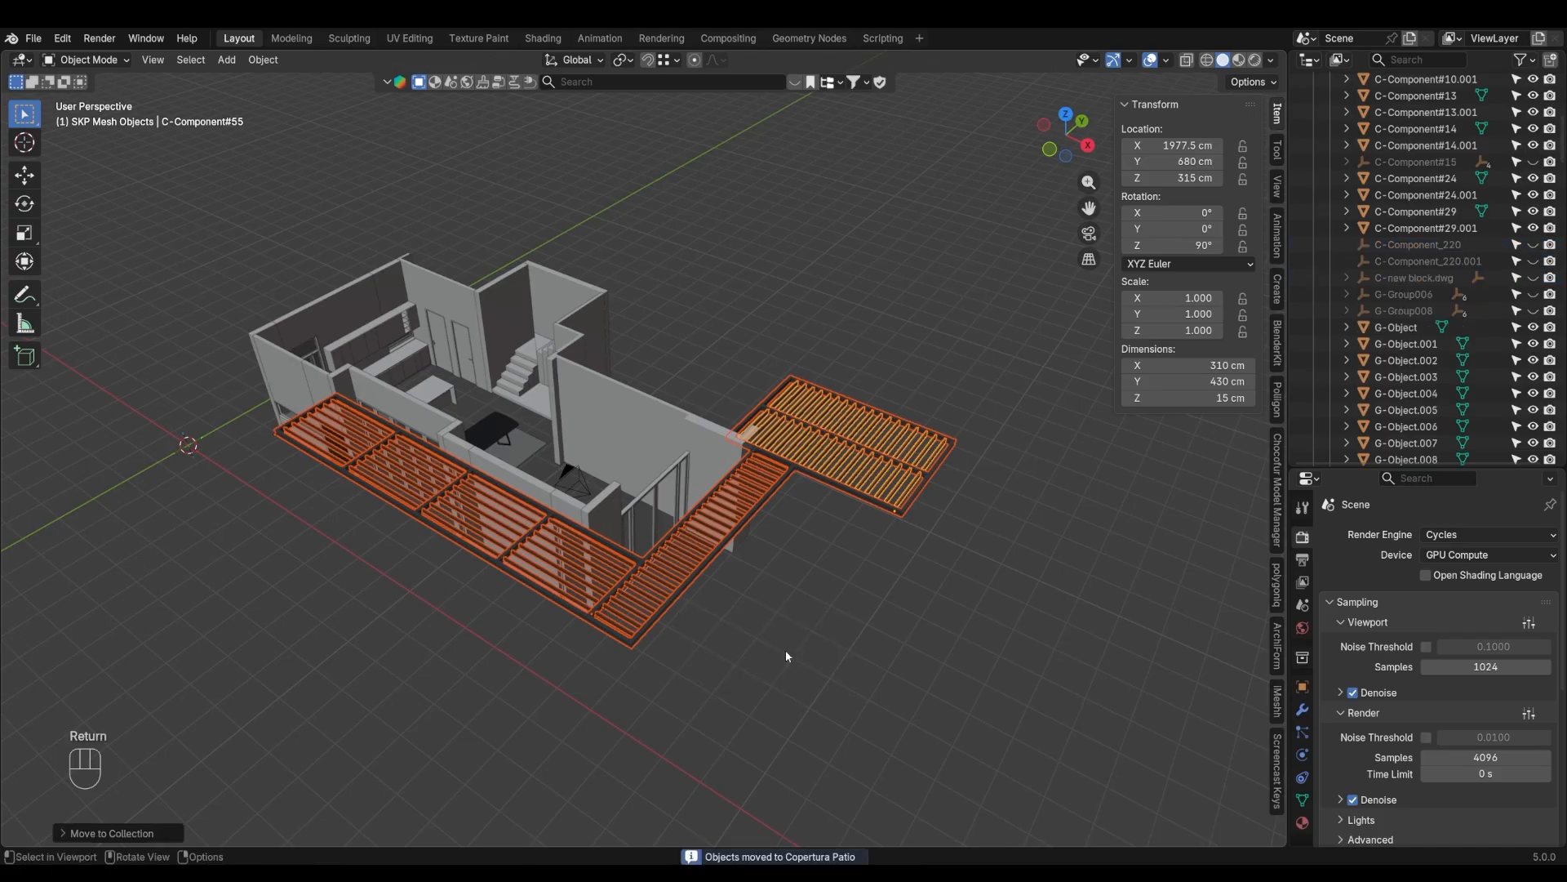
scroll(1485, 216, up, 8)
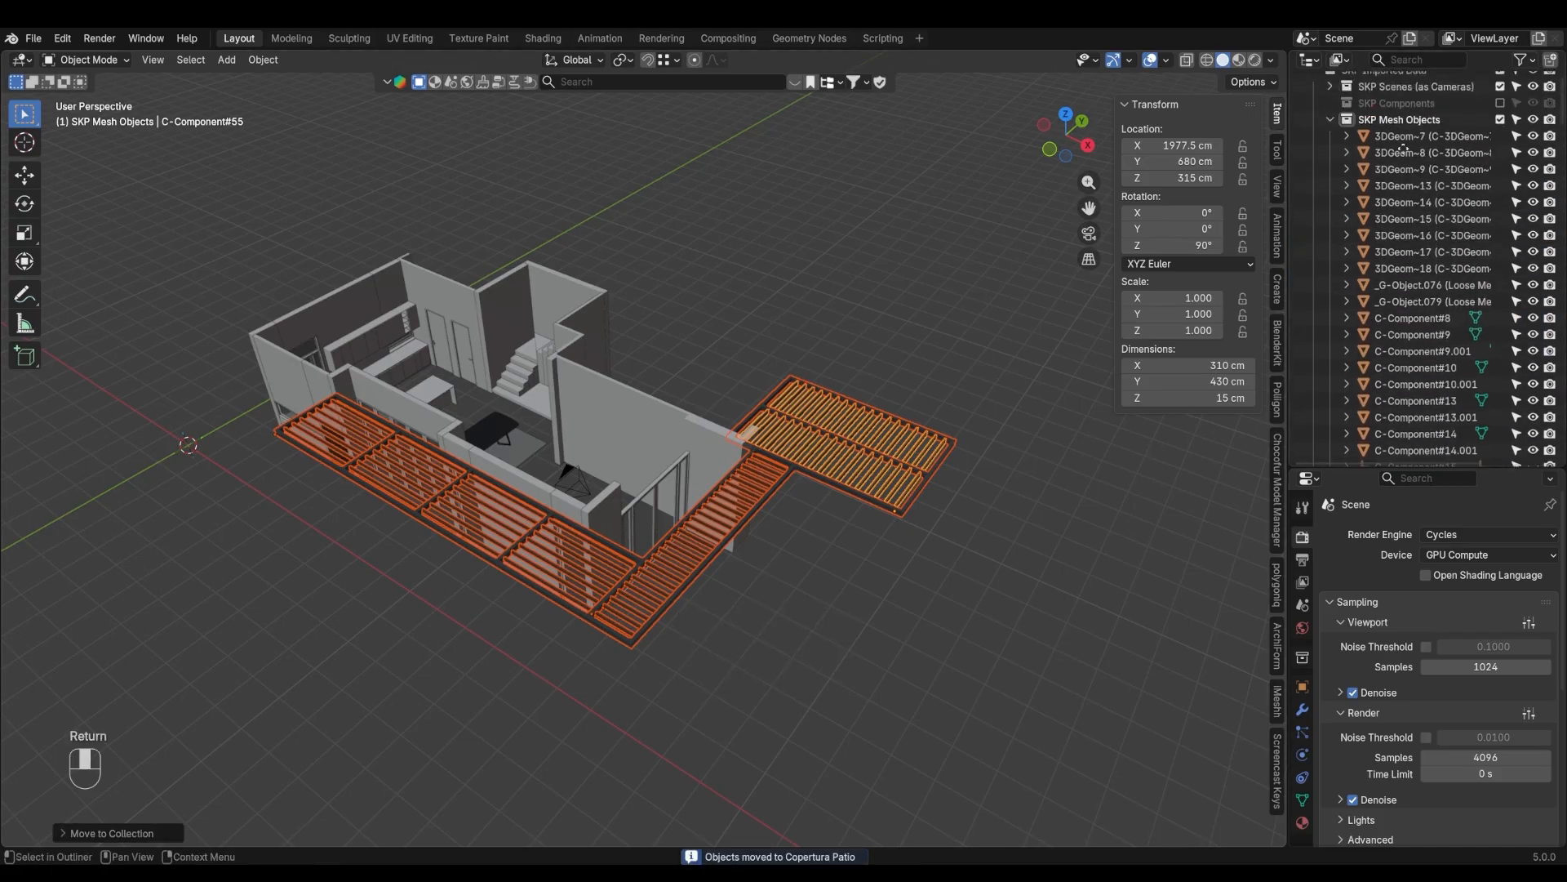
scroll(1485, 216, down, 15)
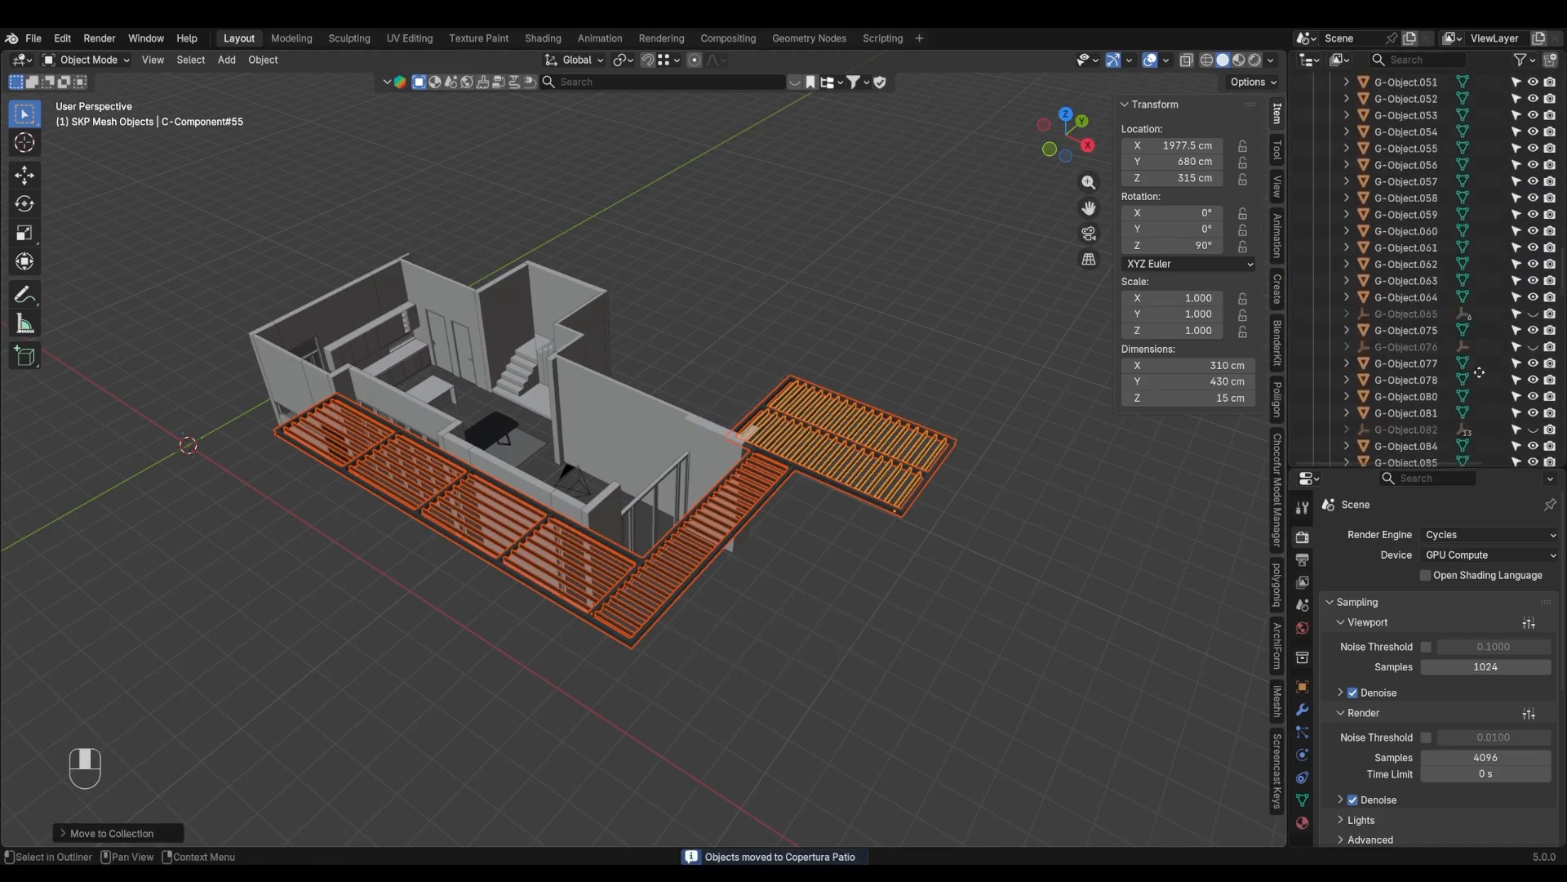
scroll(1513, 247, down, 15)
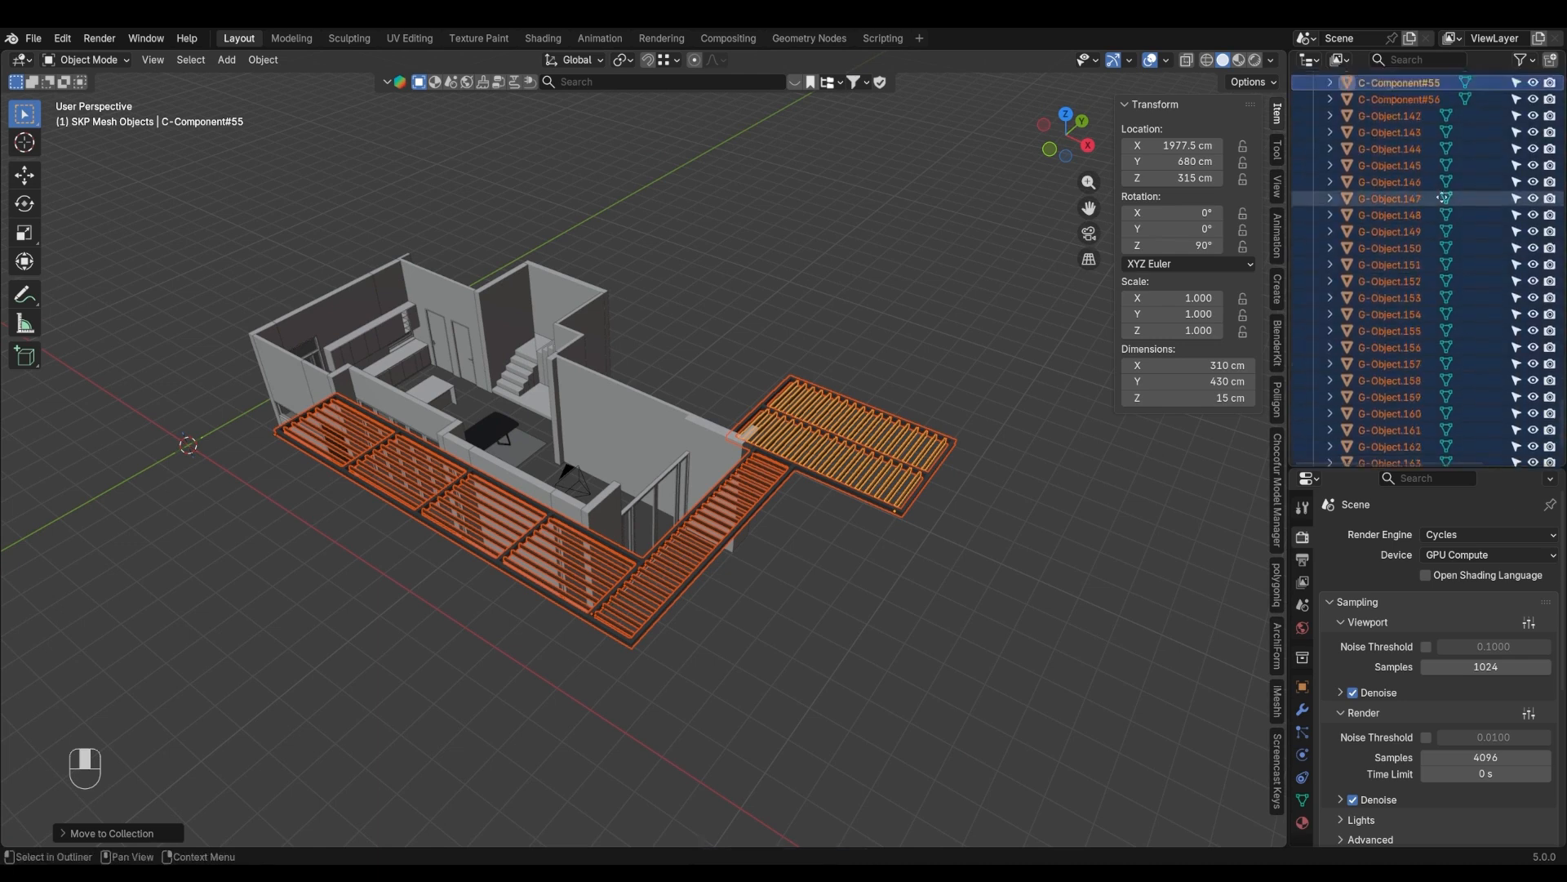
click(1500, 272)
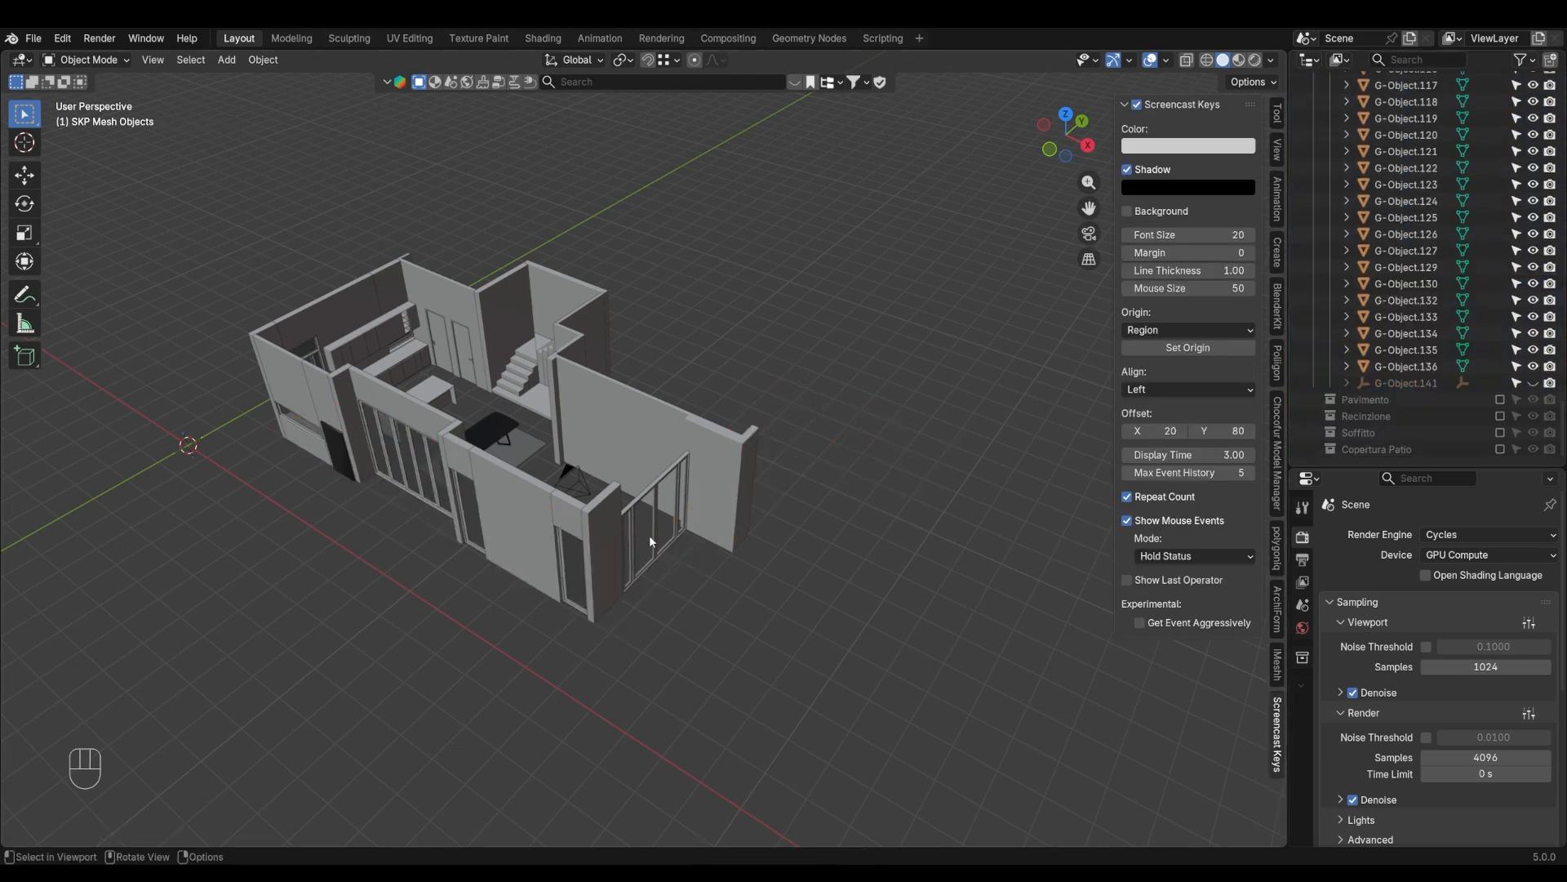
Select all house walls by their upper edge in front wireframe view, restore solid shading, and join them into one object
key(KP_1)
key(z)
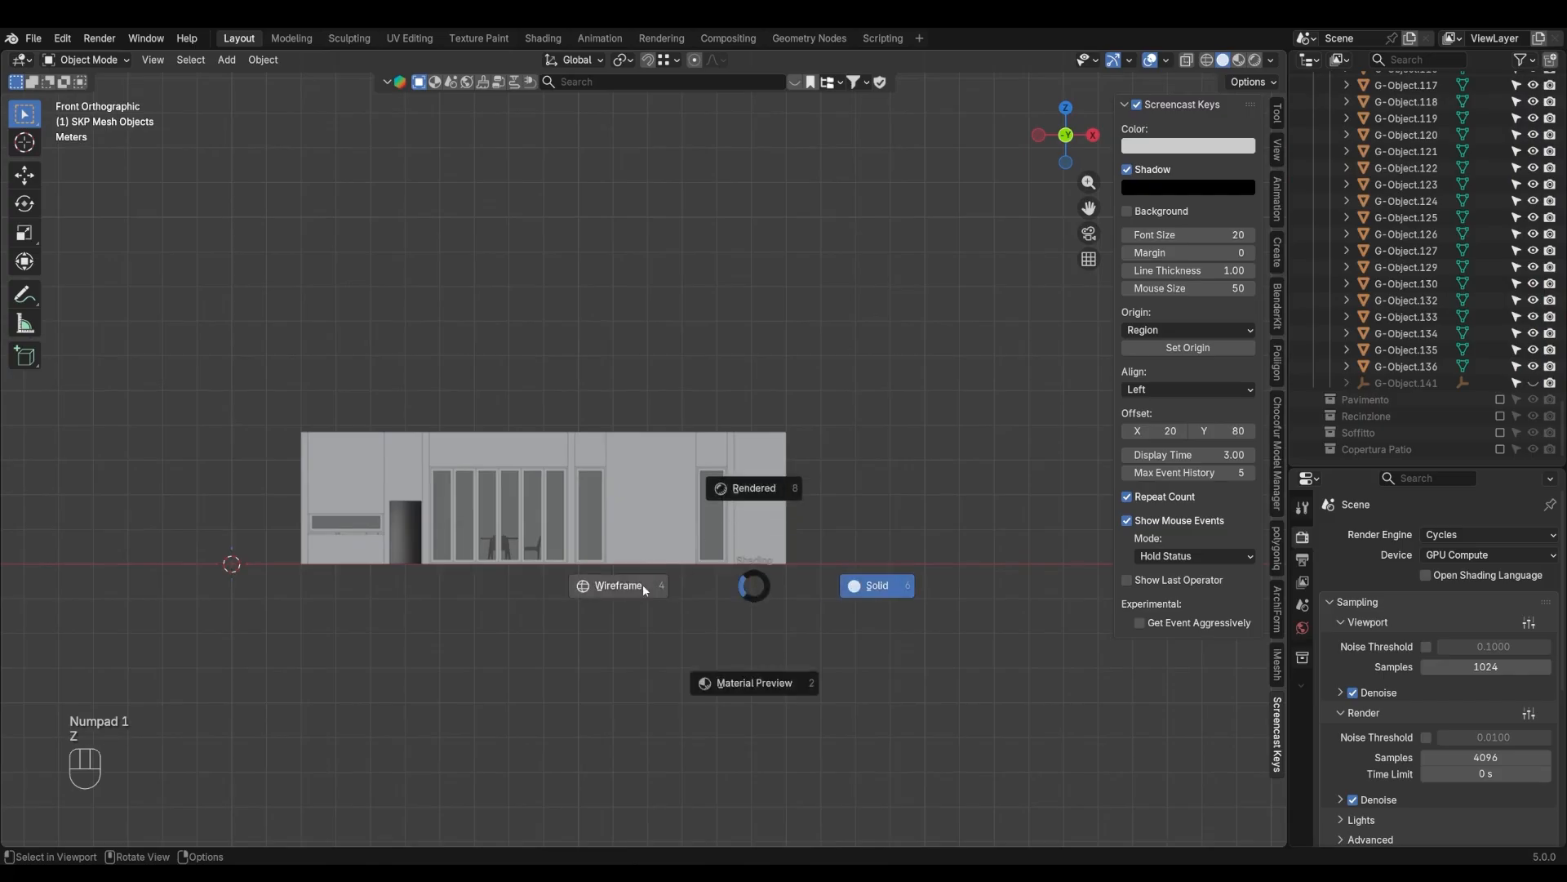
click(620, 585)
drag(548, 428, 218, 458)
middle_drag(649, 531, 569, 571)
key(z)
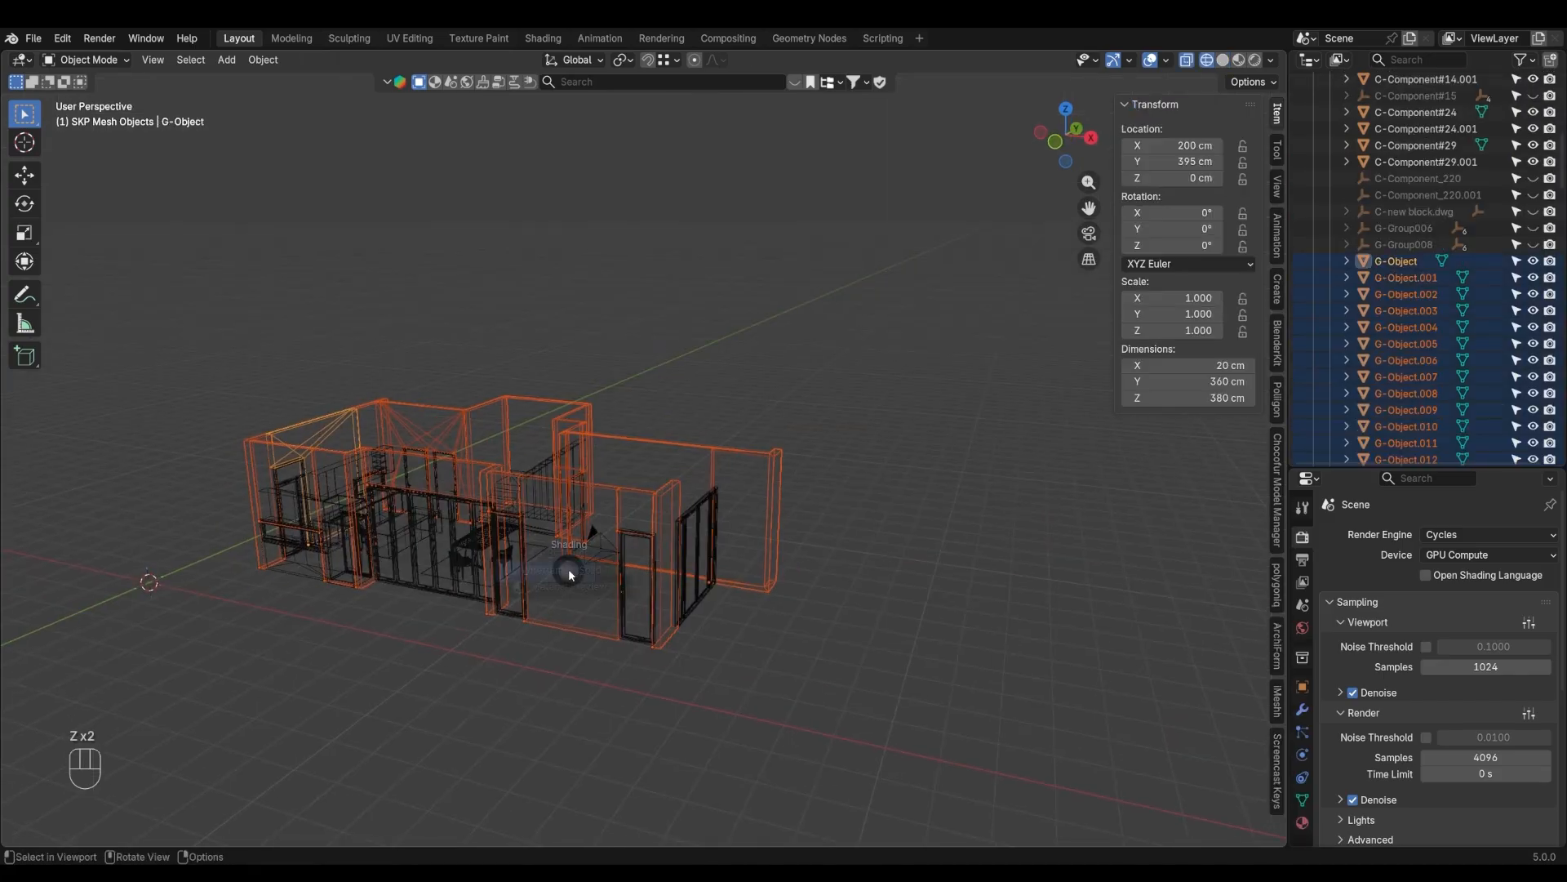
click(656, 584)
middle_drag(662, 595, 645, 590)
key(ctrl+j)
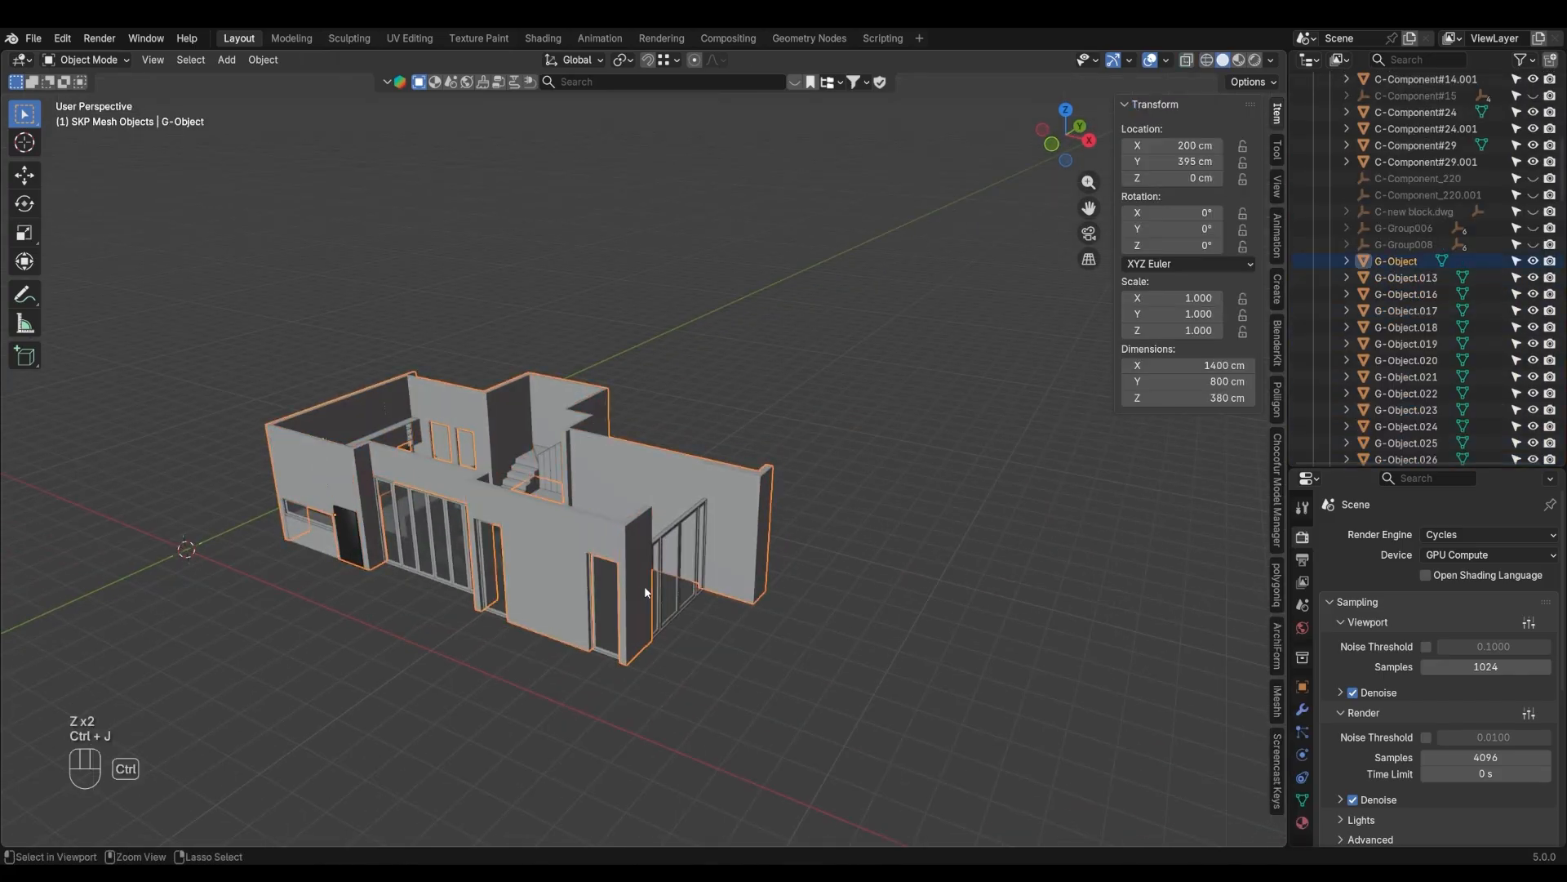
Move the joined walls to a new collection named Muri and exclude that collection from the view layer
key(m)
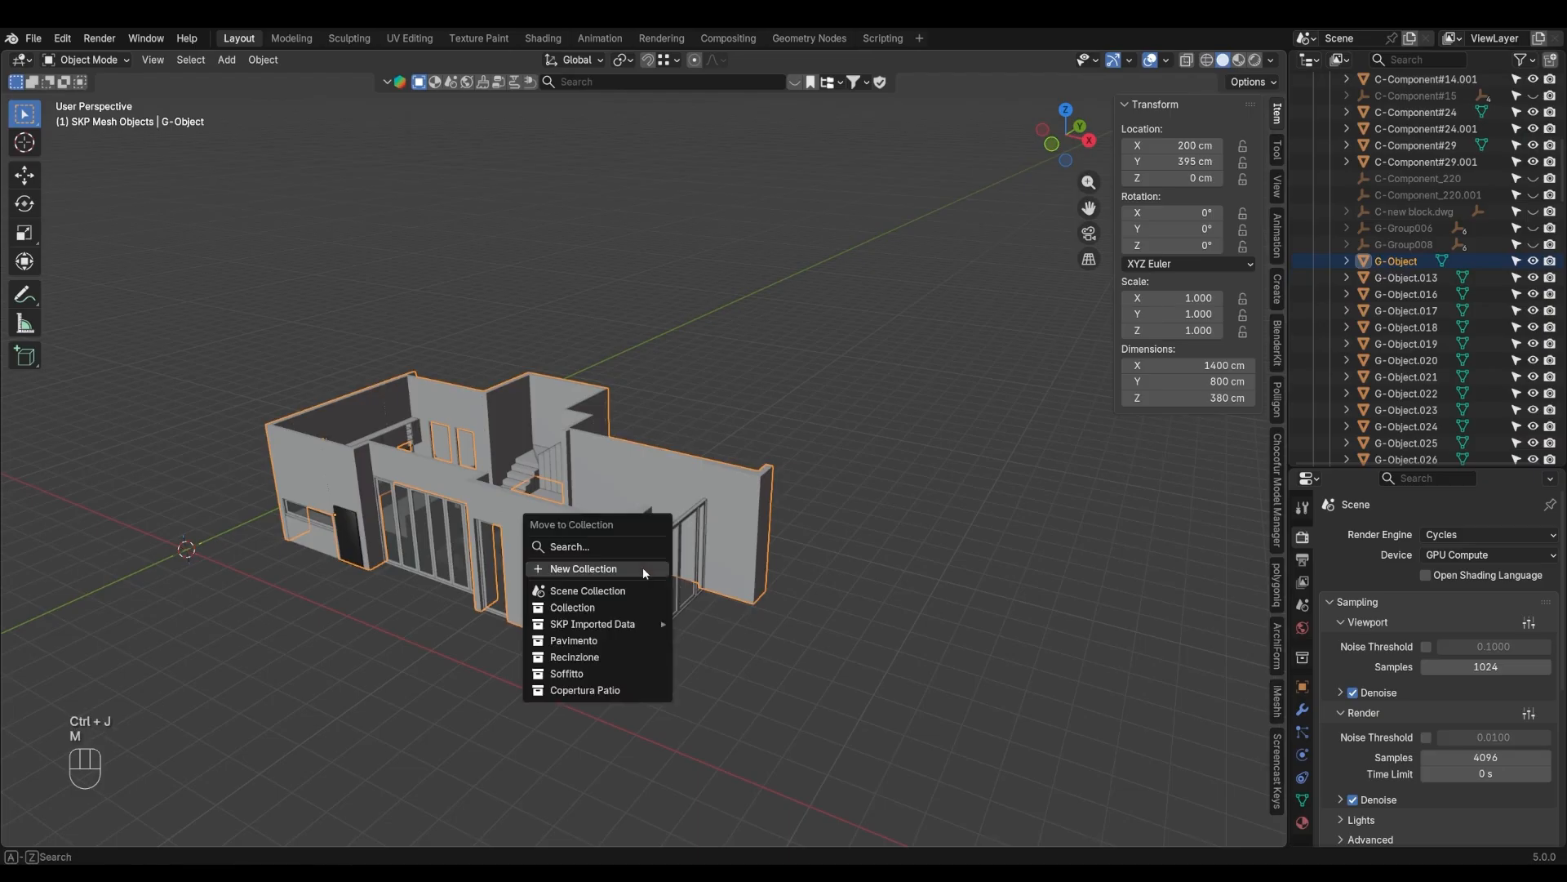
click(643, 567)
text(Muri)
key(Return)
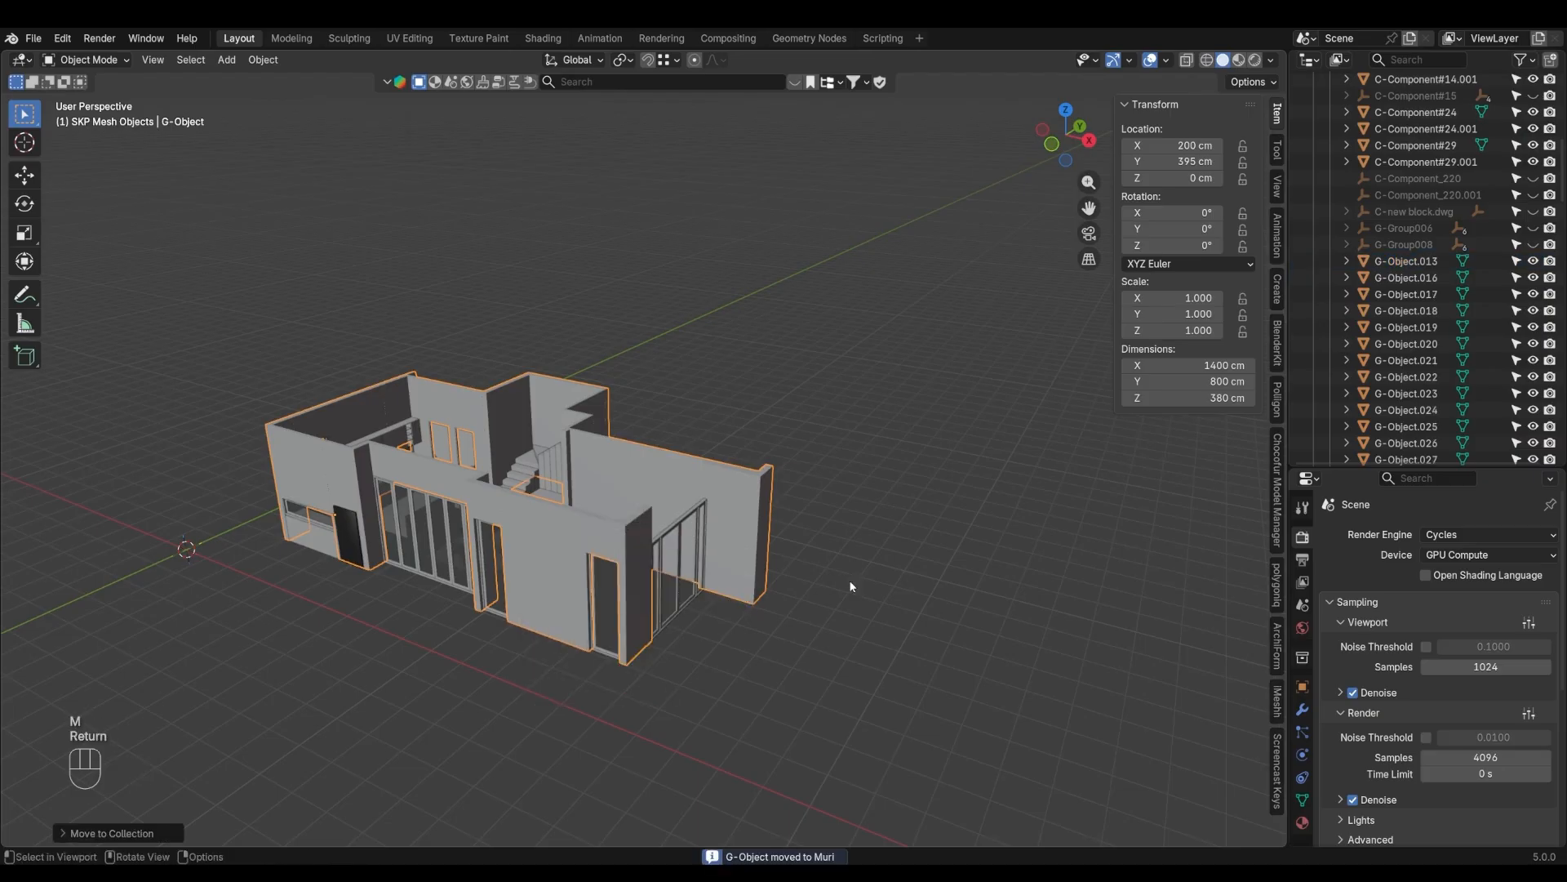
scroll(1455, 408, up, 3)
scroll(1437, 425, down, 15)
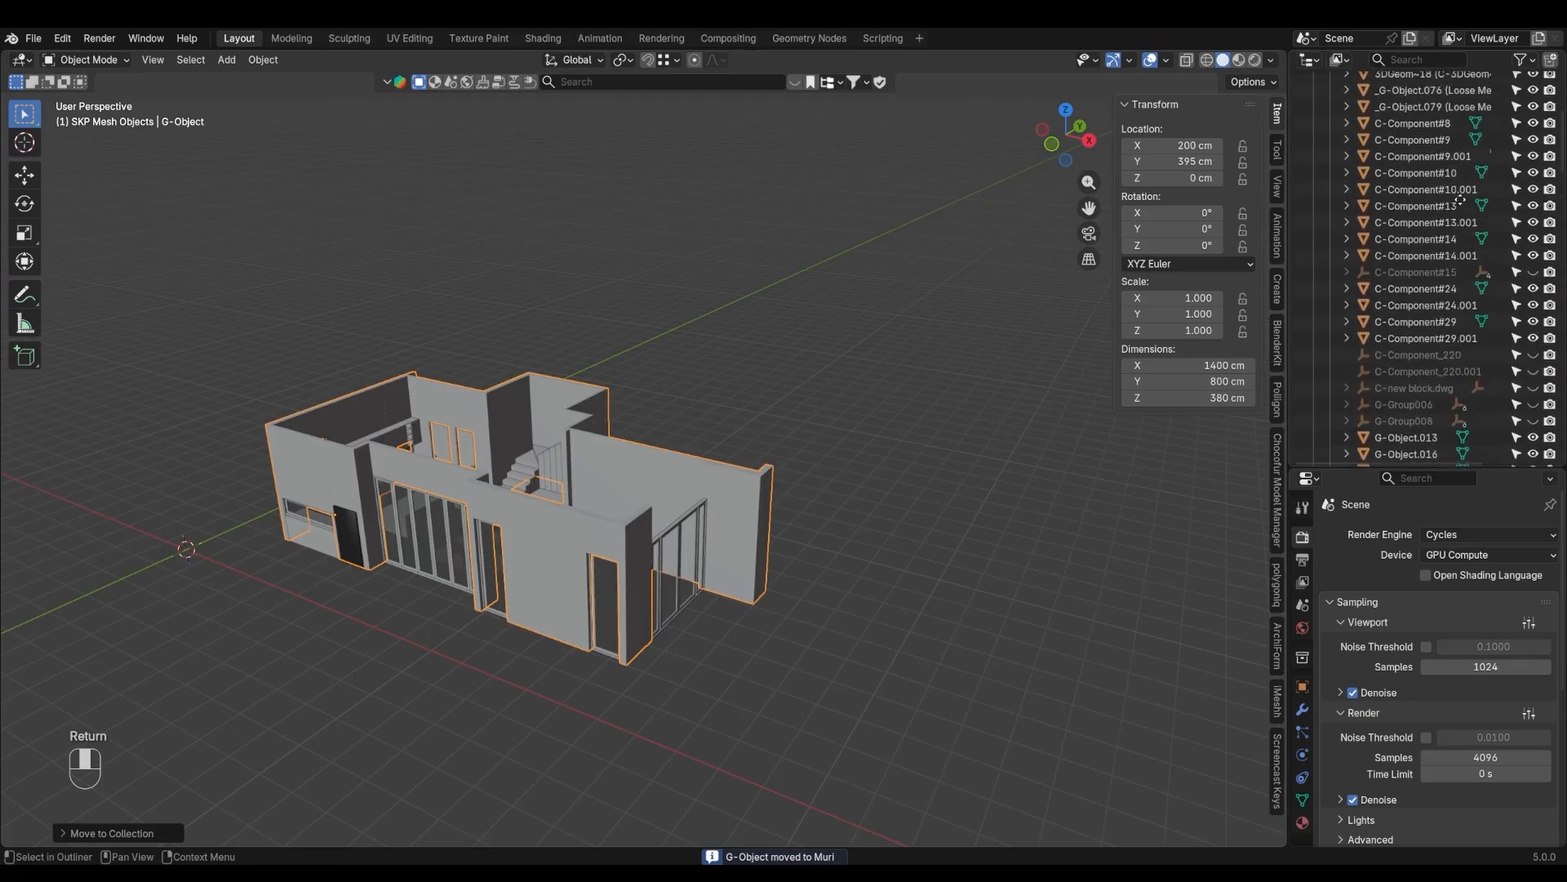
scroll(1419, 410, down, 10)
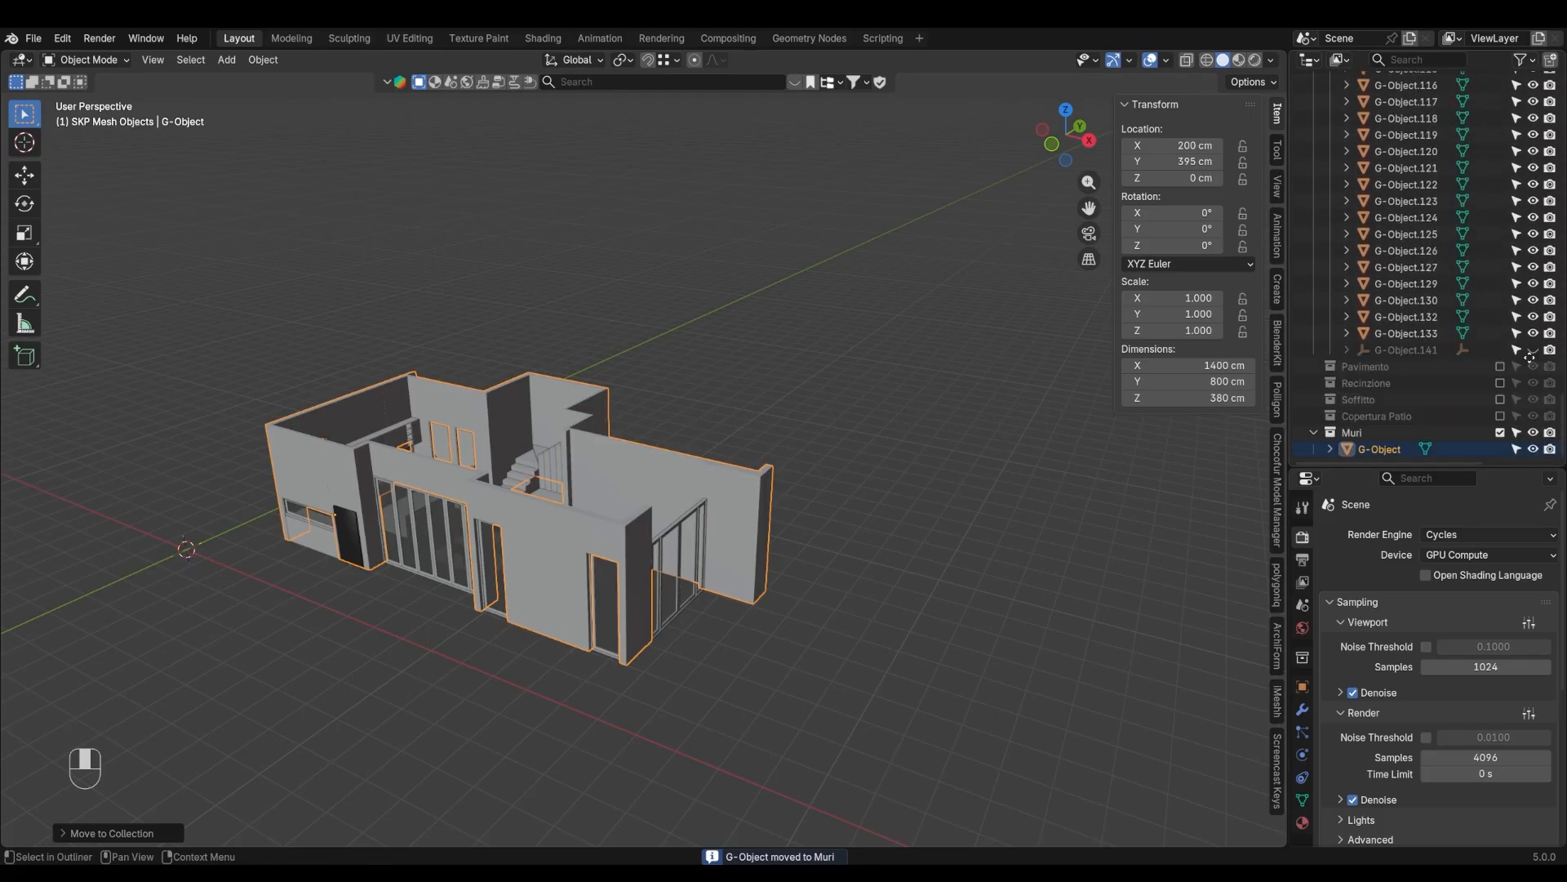
click(1500, 432)
Move all staircase parts to a new collection named Scala and exclude that collection from the view layer
middle_drag(841, 581, 763, 506)
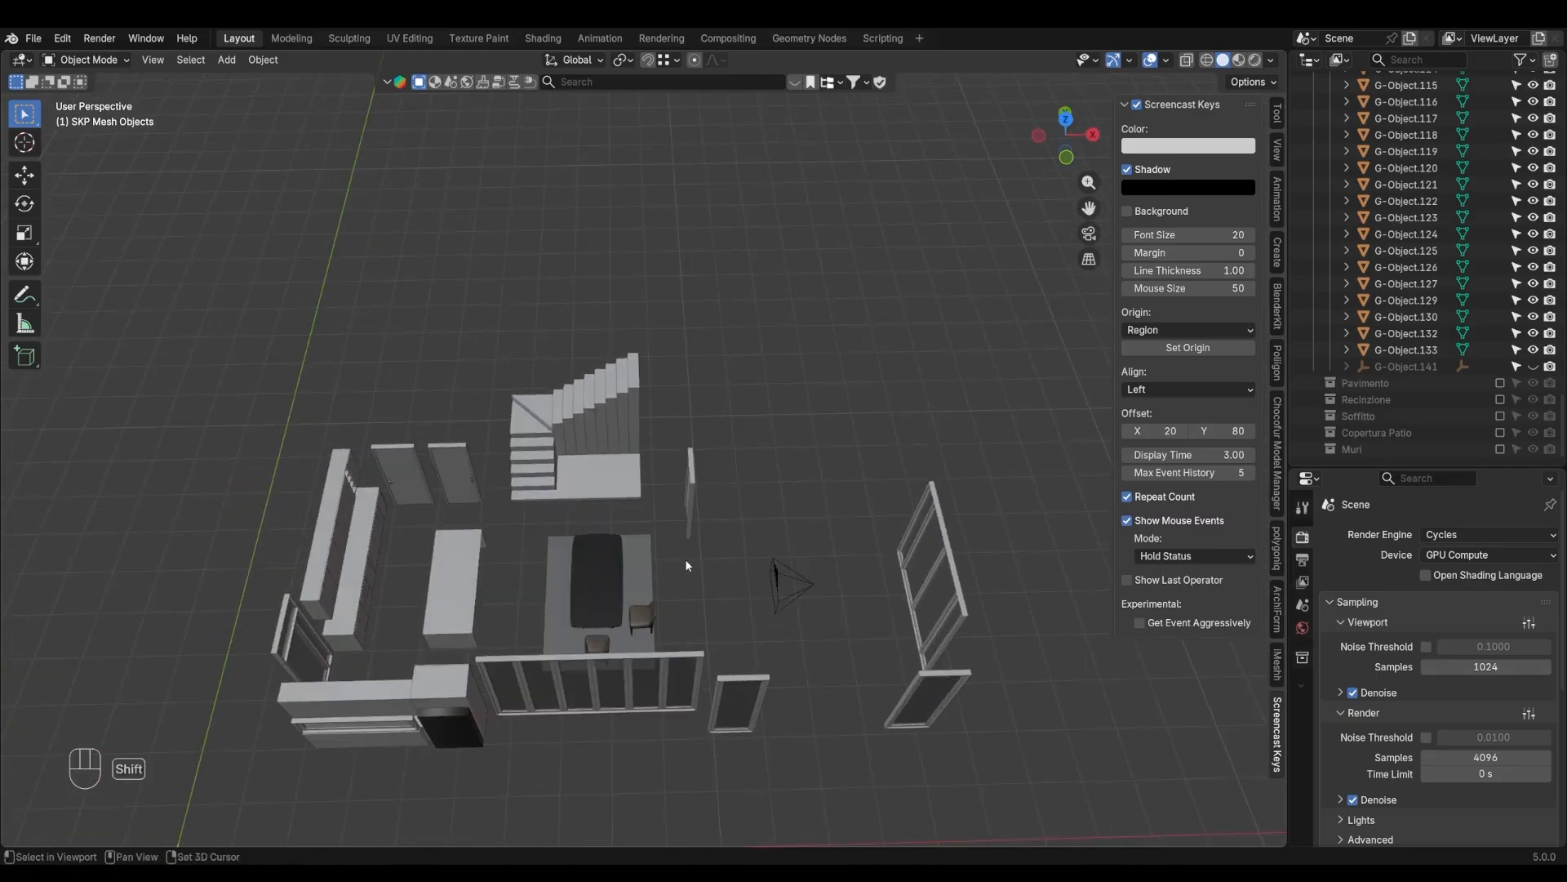
scroll(775, 470, up, 4)
drag(780, 404, 636, 584)
key(m)
click(723, 496)
text(Sca)
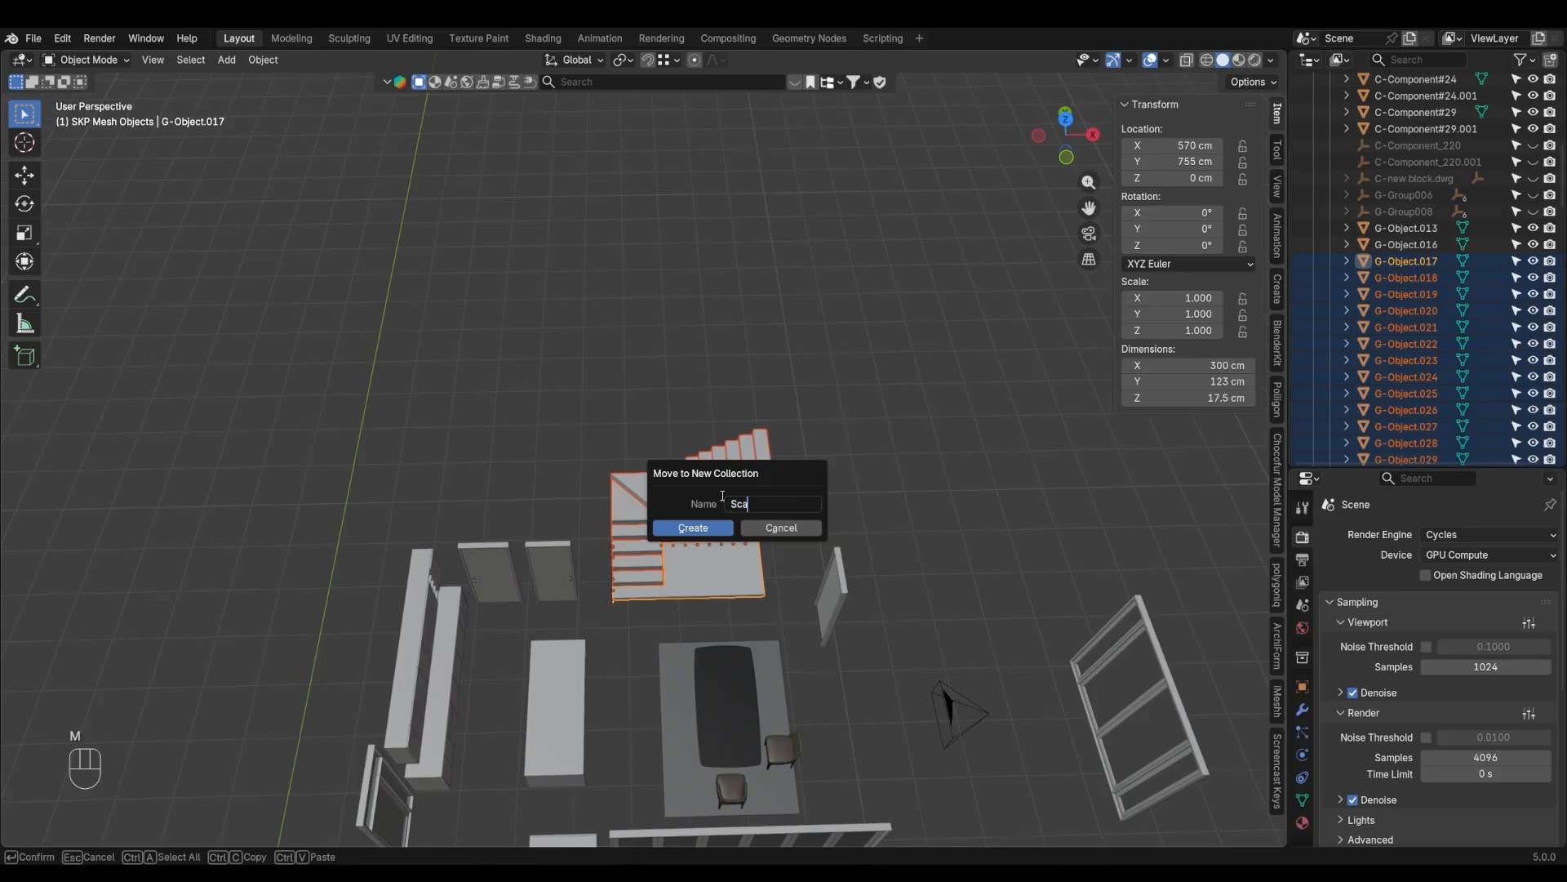
key(Return)
scroll(1456, 166, down, 10)
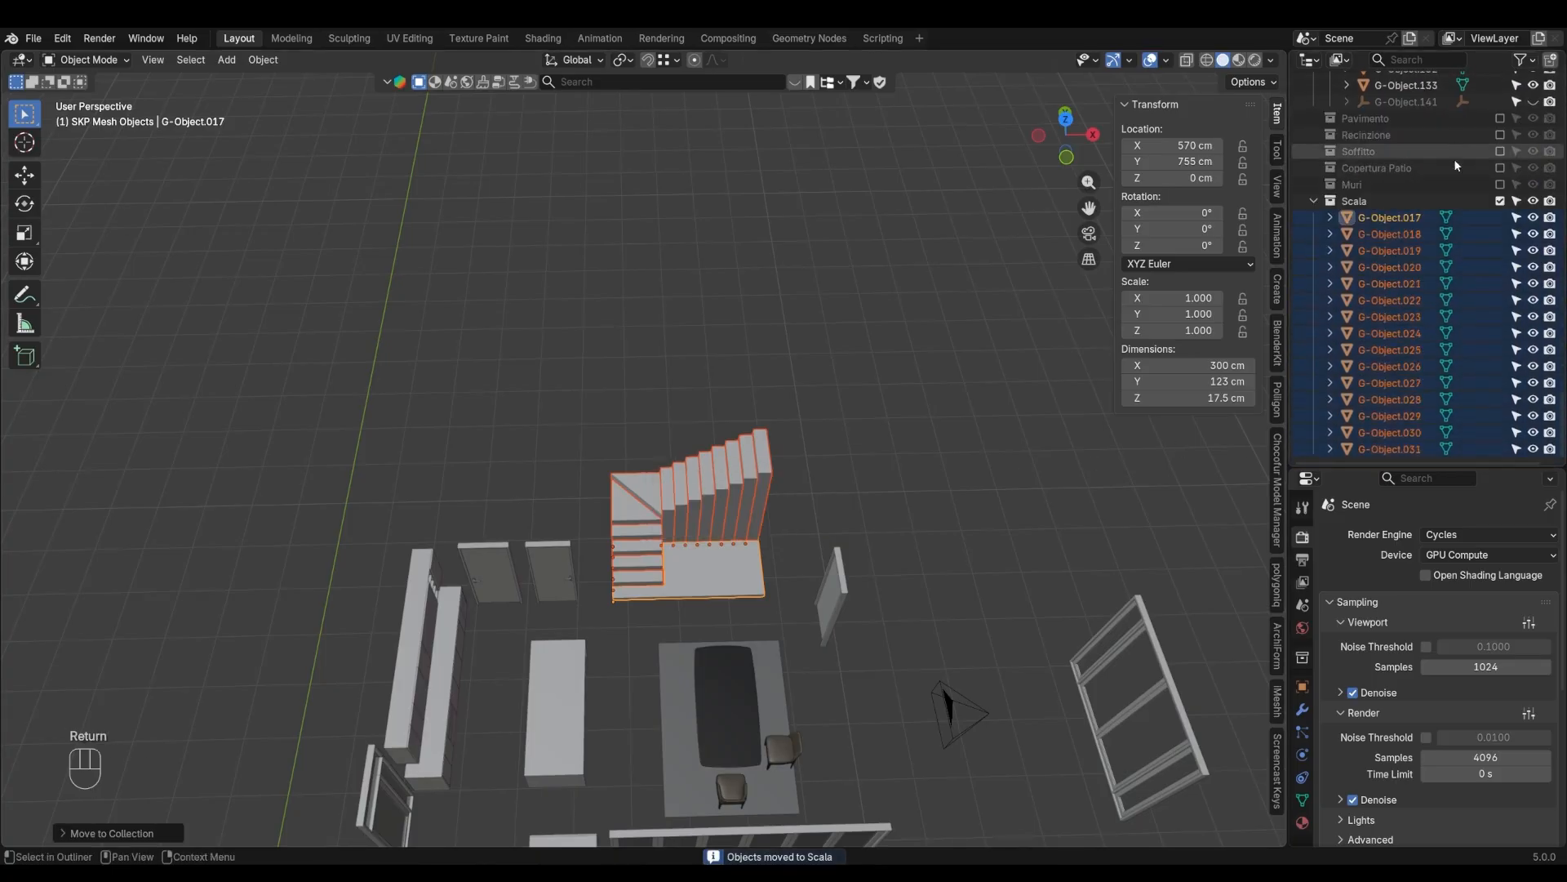
click(1500, 200)
Move the three interior doors with their handles to a new collection named Porte and exclude that collection from the view layer
shift+middle_drag(737, 693, 724, 595)
drag(871, 430, 808, 543)
shift+middle_drag(694, 532, 780, 540)
scroll(759, 506, up, 2)
shift+drag(715, 415, 553, 542)
key(m)
click(752, 337)
text(Porte)
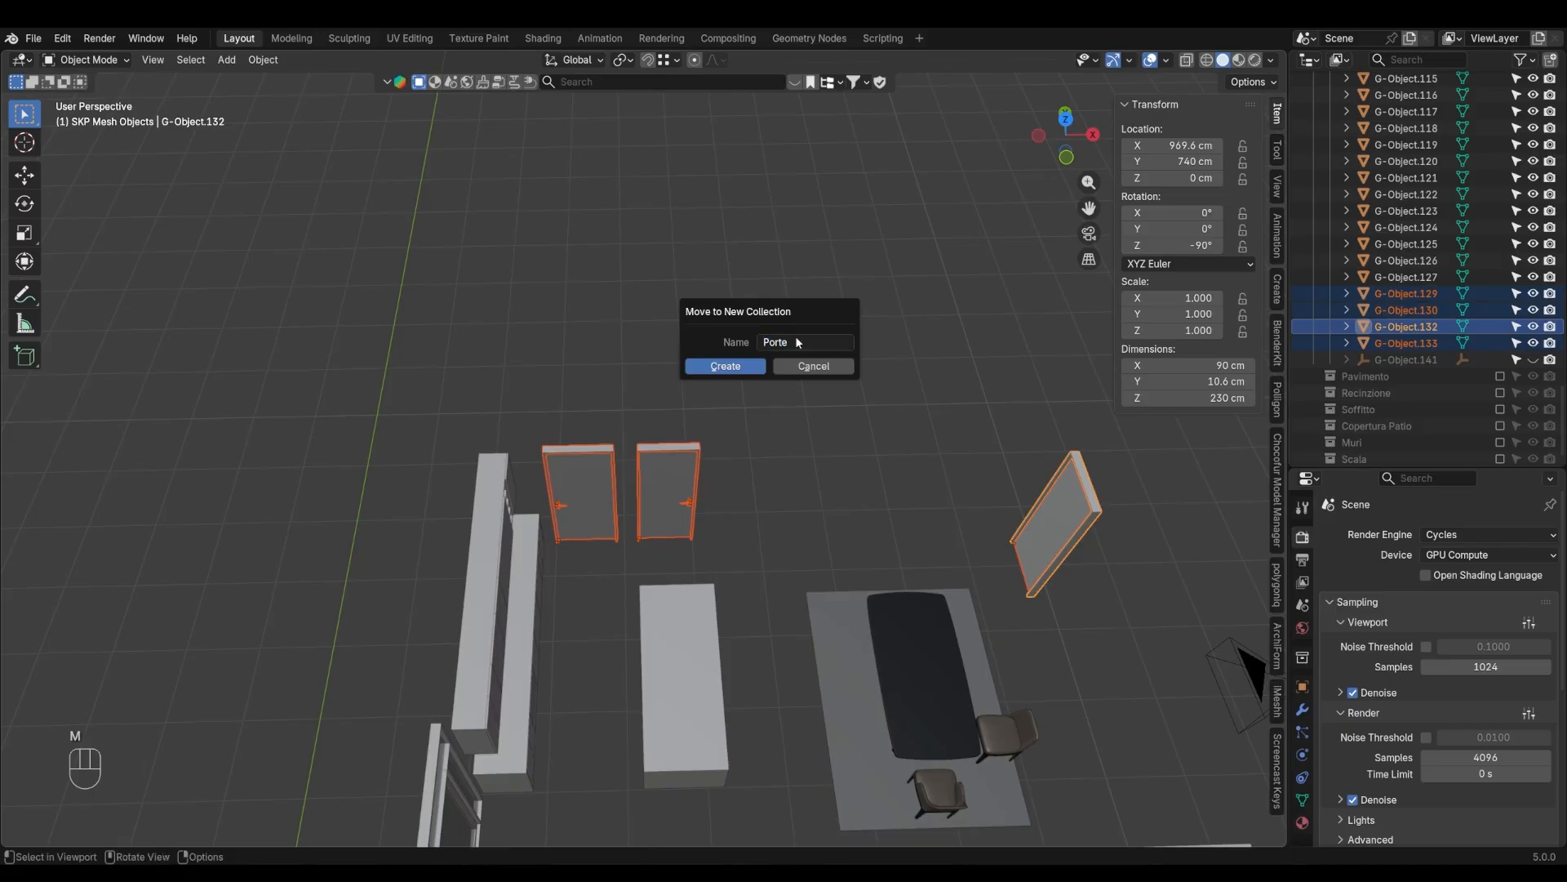
key(Return)
scroll(1487, 452, down, 5)
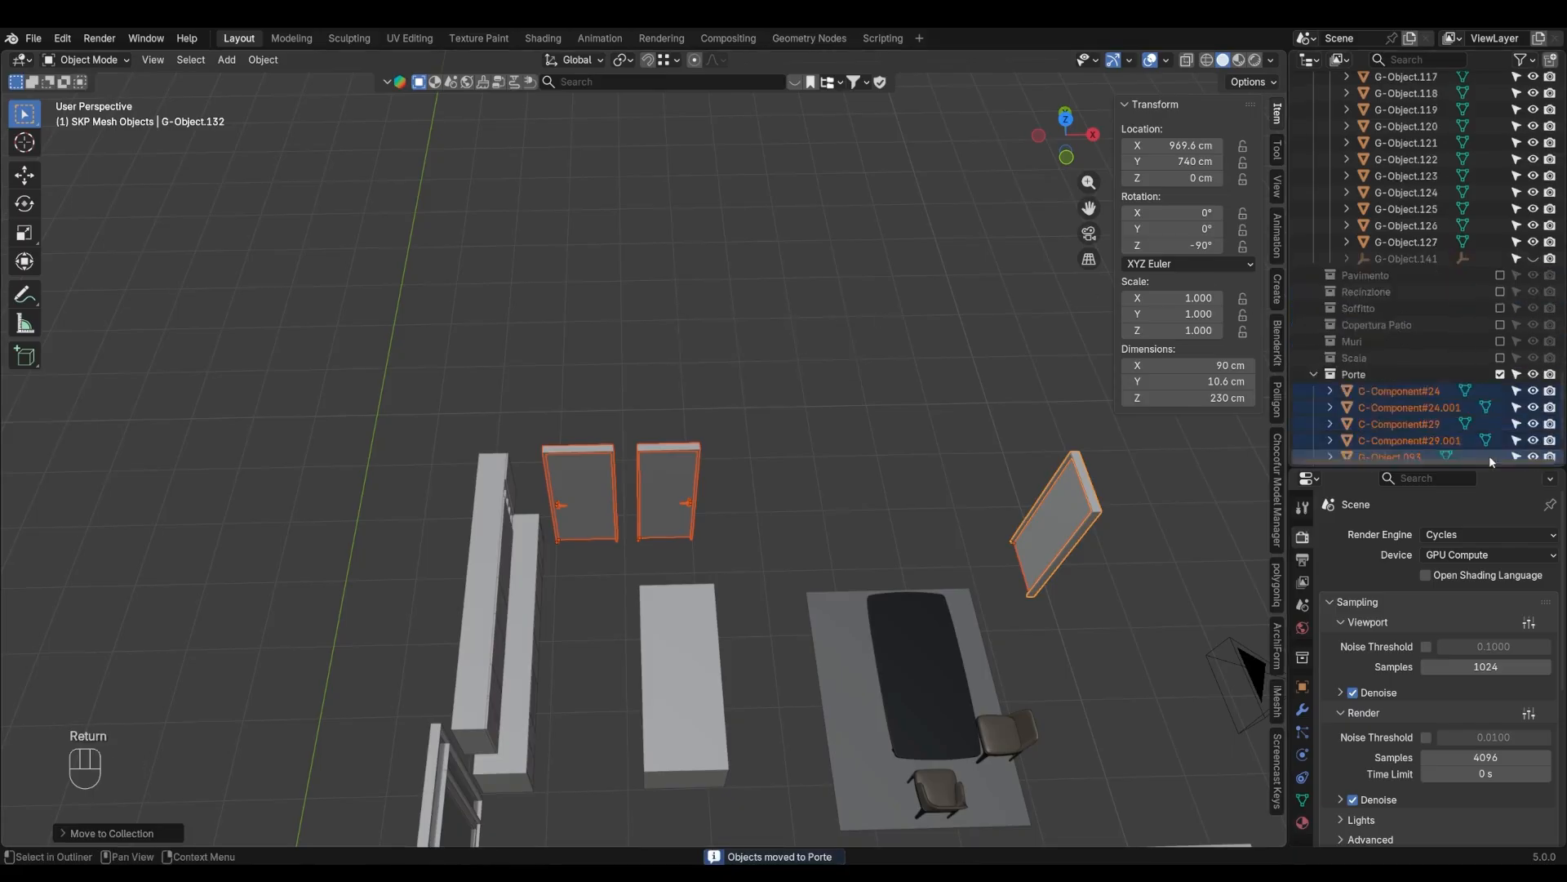
click(1500, 308)
Select the glazed doors and tall windows of the facades, including the long multi-panel front glazing
scroll(915, 637, down, 3)
shift+middle_drag(916, 634, 673, 528)
drag(973, 354, 857, 624)
shift+drag(745, 522, 684, 641)
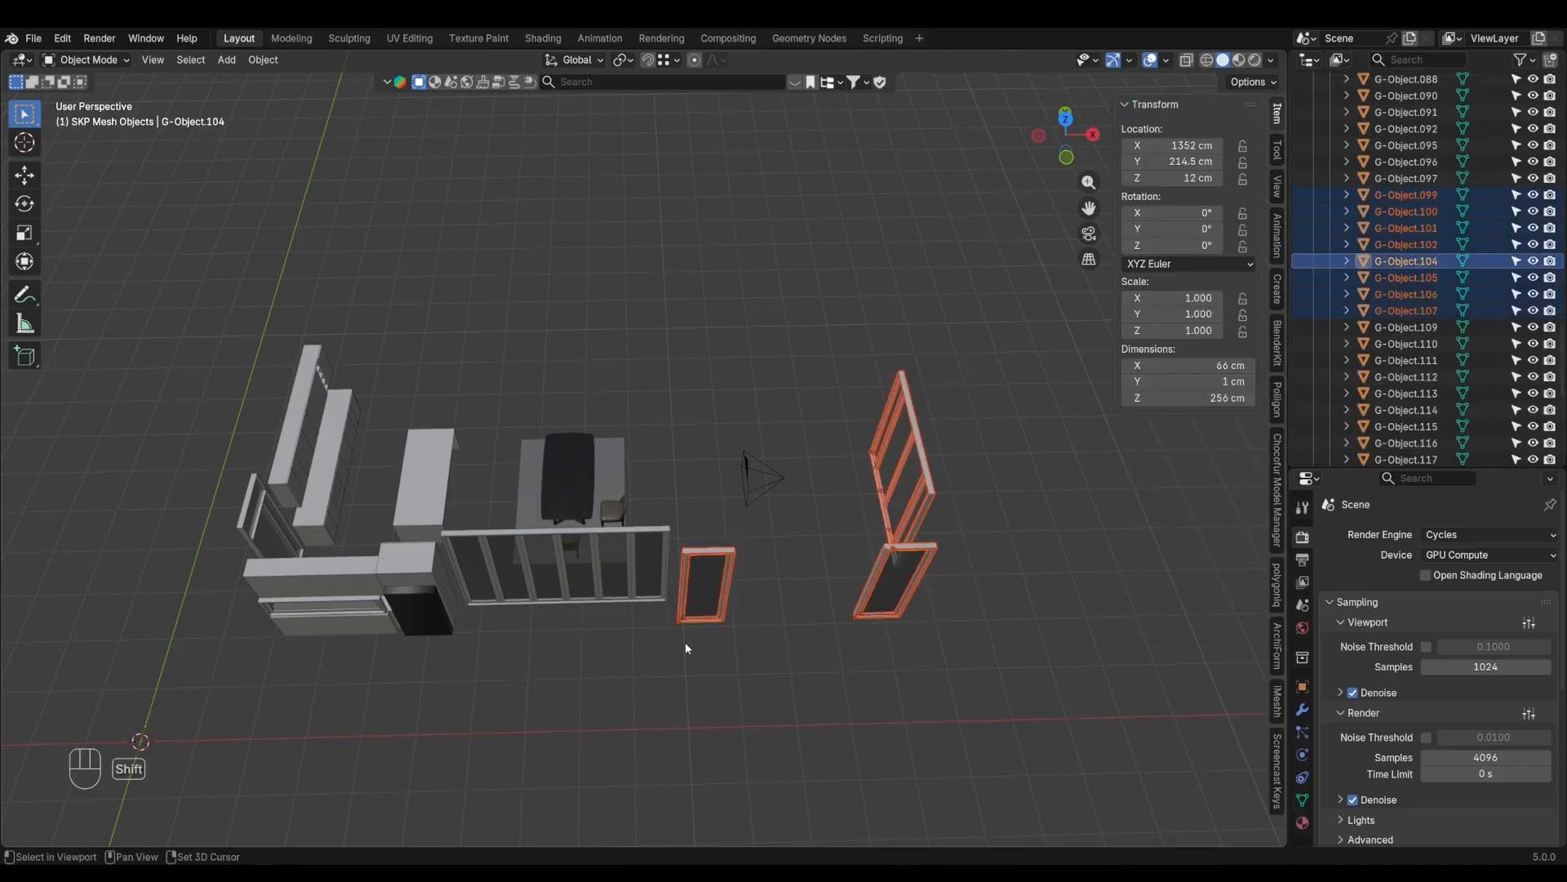
key(KP_7)
shift+drag(638, 573, 459, 560)
shift+middle_drag(279, 545, 612, 507)
scroll(623, 507, up, 3)
shift+drag(644, 493, 530, 551)
Add the frames and glass of the two low horizontal kitchen windows to the selection
middle_drag(530, 551, 514, 458)
scroll(515, 458, up, 5)
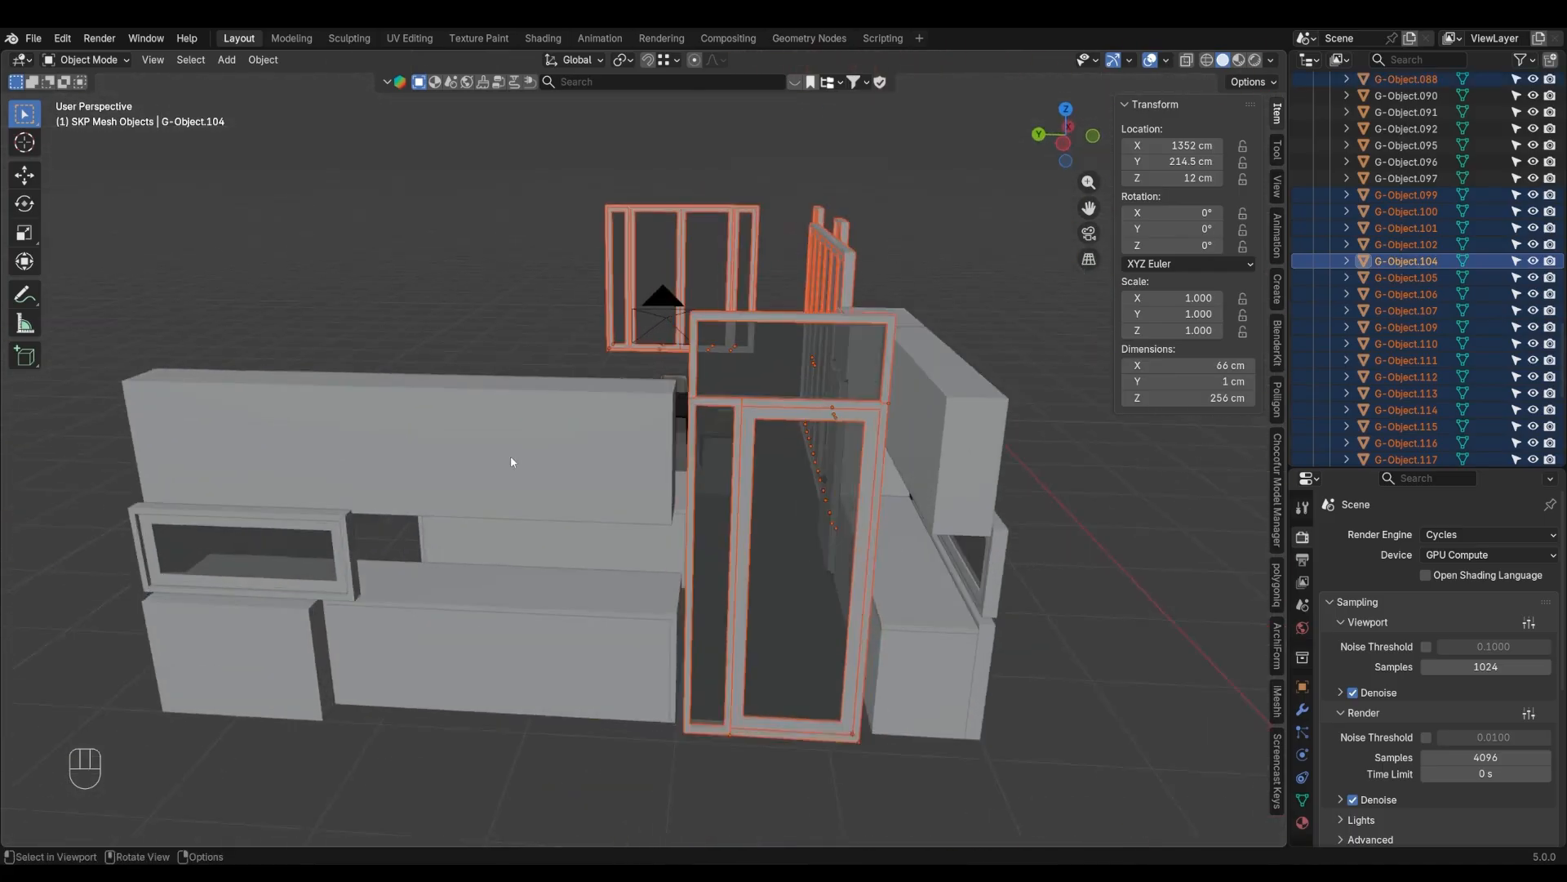
shift+click(262, 549)
shift+click(262, 546)
shift+click(252, 575)
middle_drag(748, 647, 558, 605)
shift+click(738, 581)
shift+click(762, 586)
shift+click(765, 592)
shift+middle_drag(810, 614, 674, 543)
Move the selected windows to a new collection named Finestre and exclude that collection from the view layer
key(m)
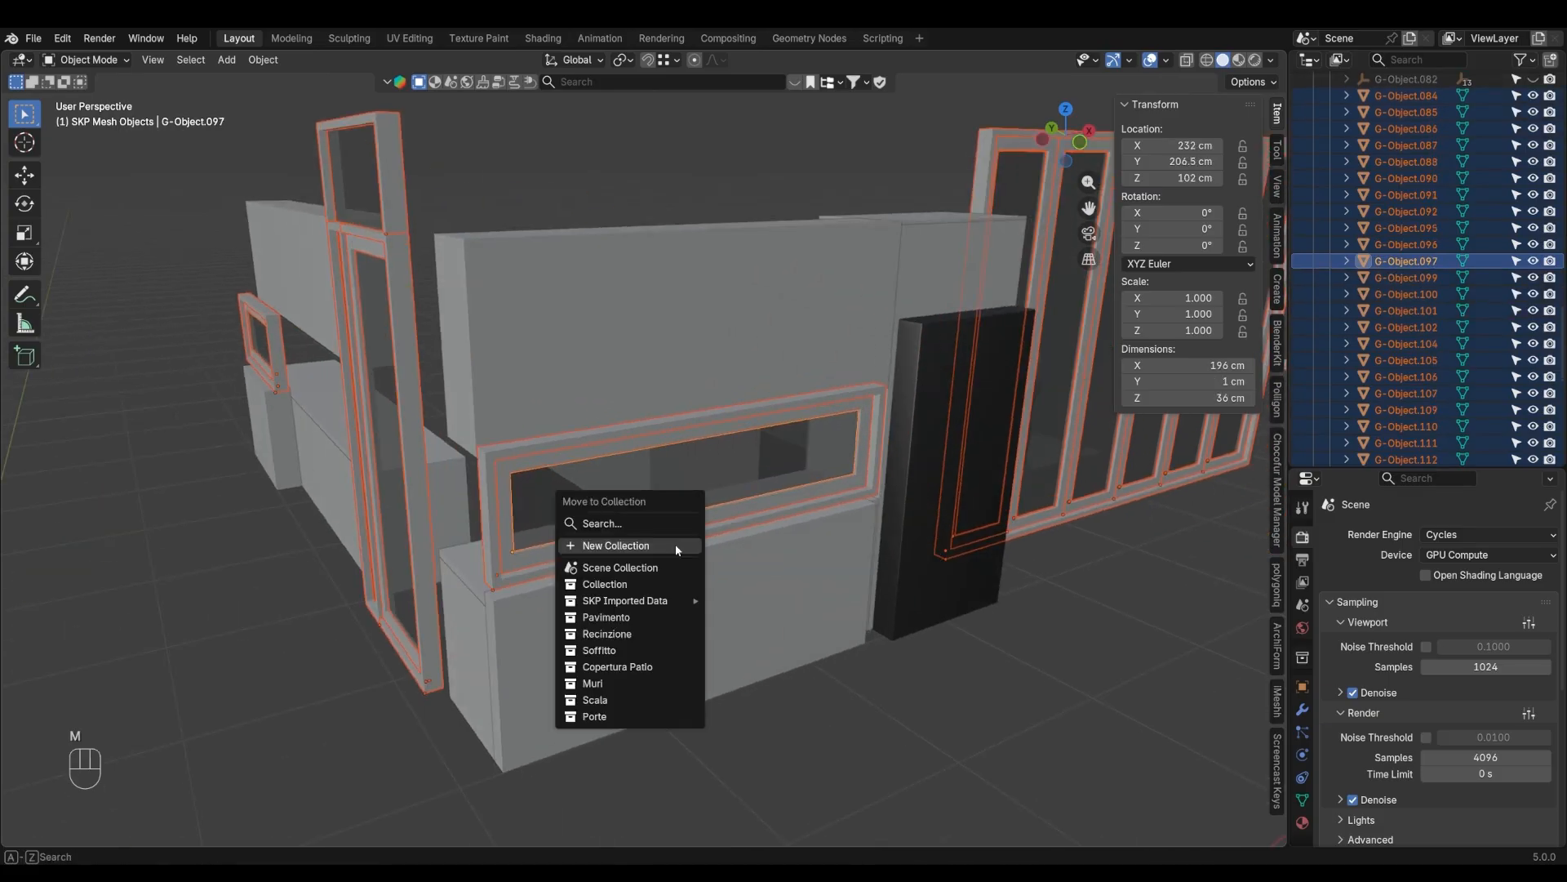
click(674, 544)
text(F)
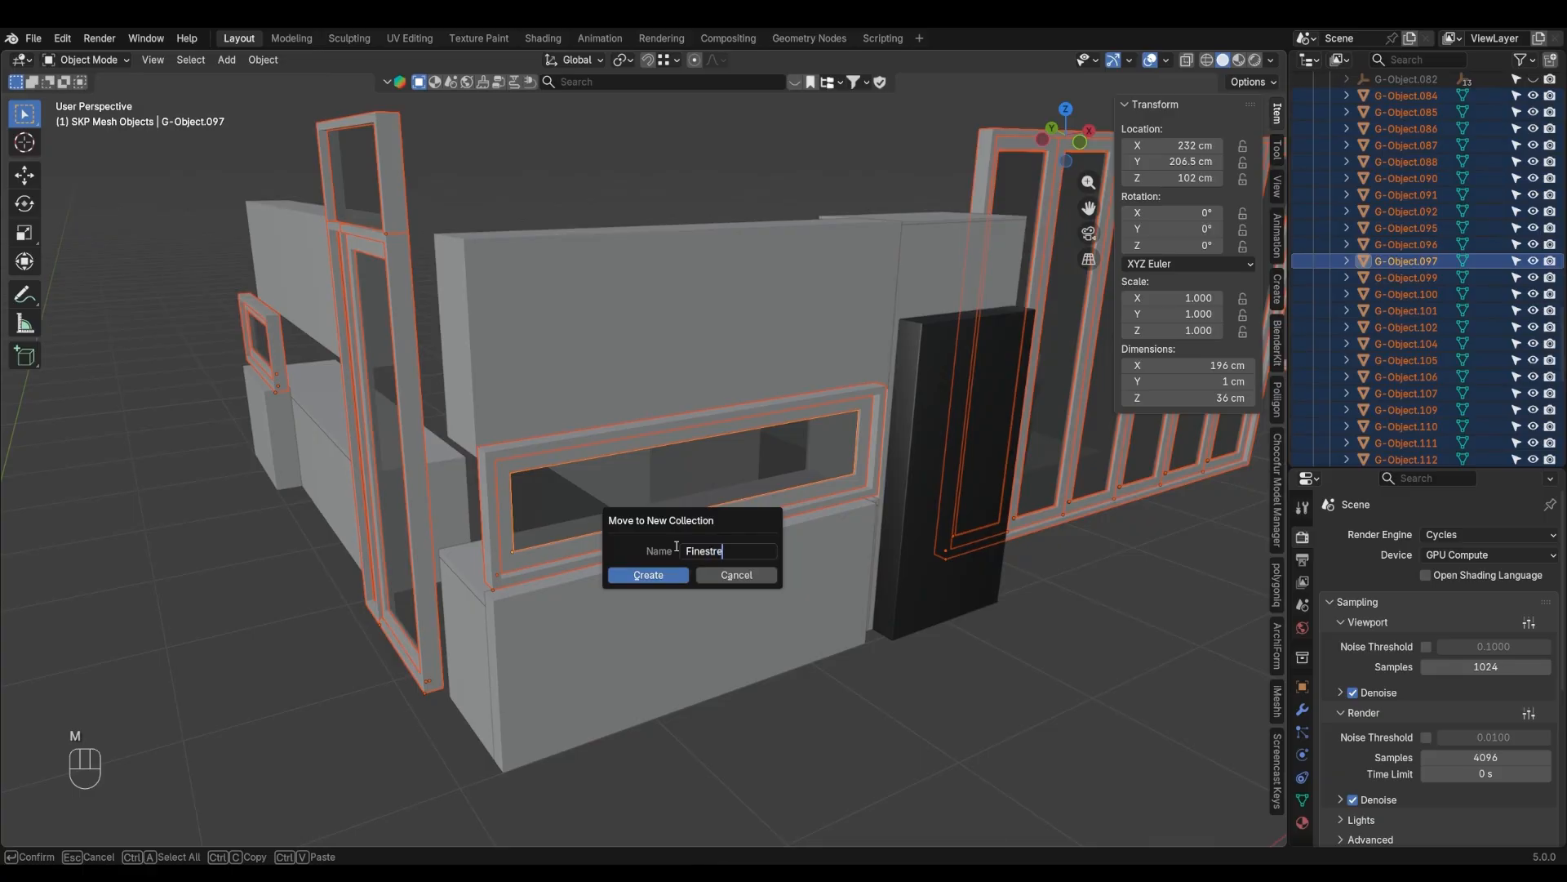
text(inestre)
key(Return)
scroll(1409, 302, down, 5)
click(1500, 314)
Move the kitchen units, dining table, chairs and rug to a new collection named Arredi and exclude that collection from the view layer
scroll(529, 298, down, 8)
drag(490, 272, 996, 577)
middle_drag(997, 577, 589, 590)
key(m)
click(589, 580)
text(Ar)
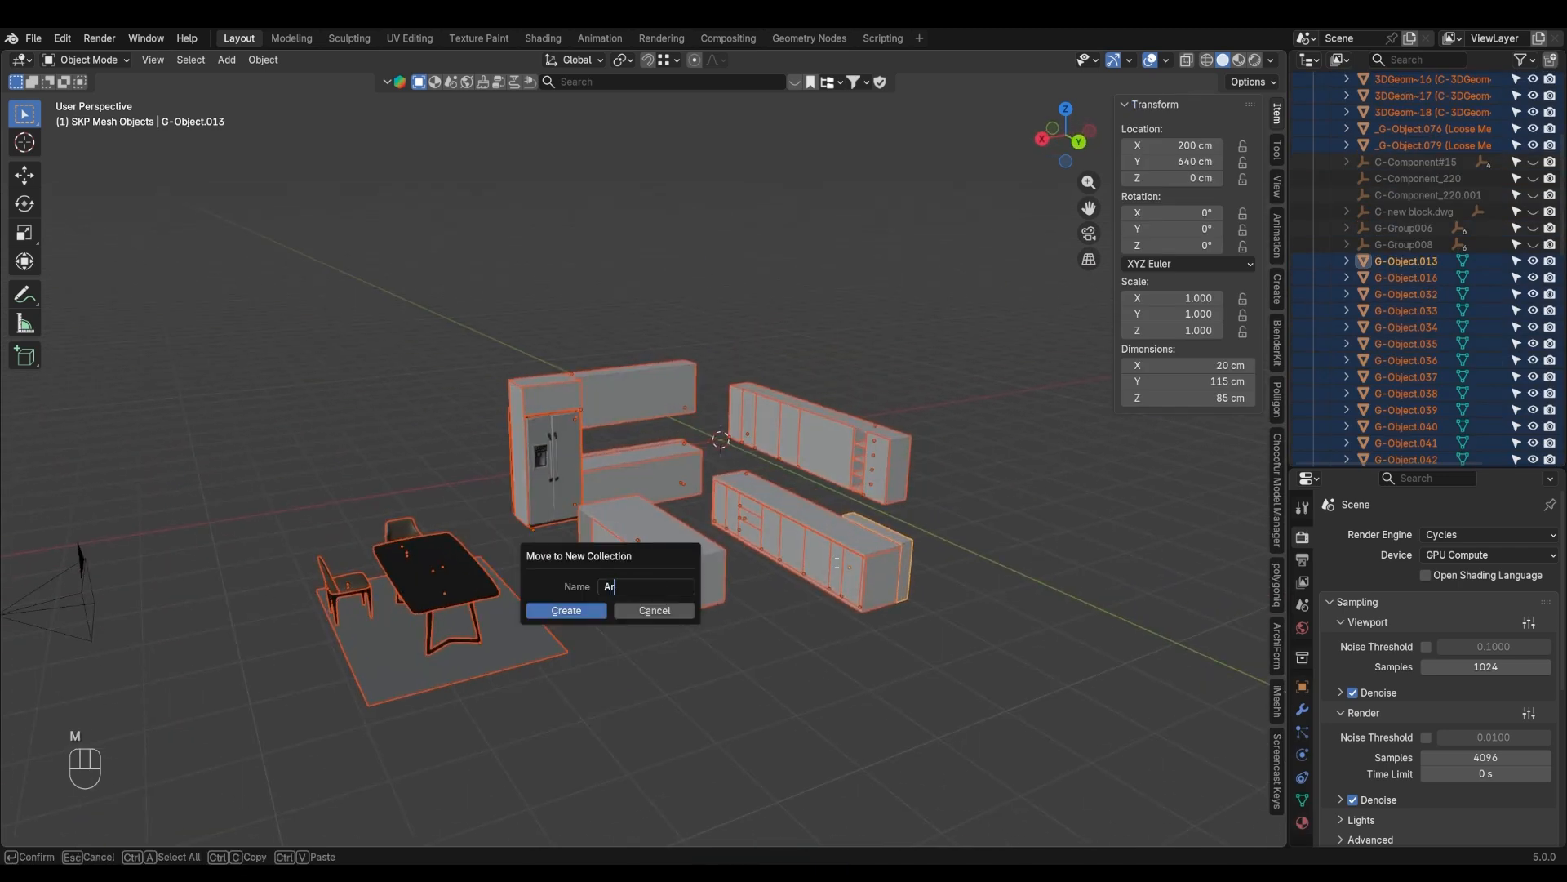
key(Return)
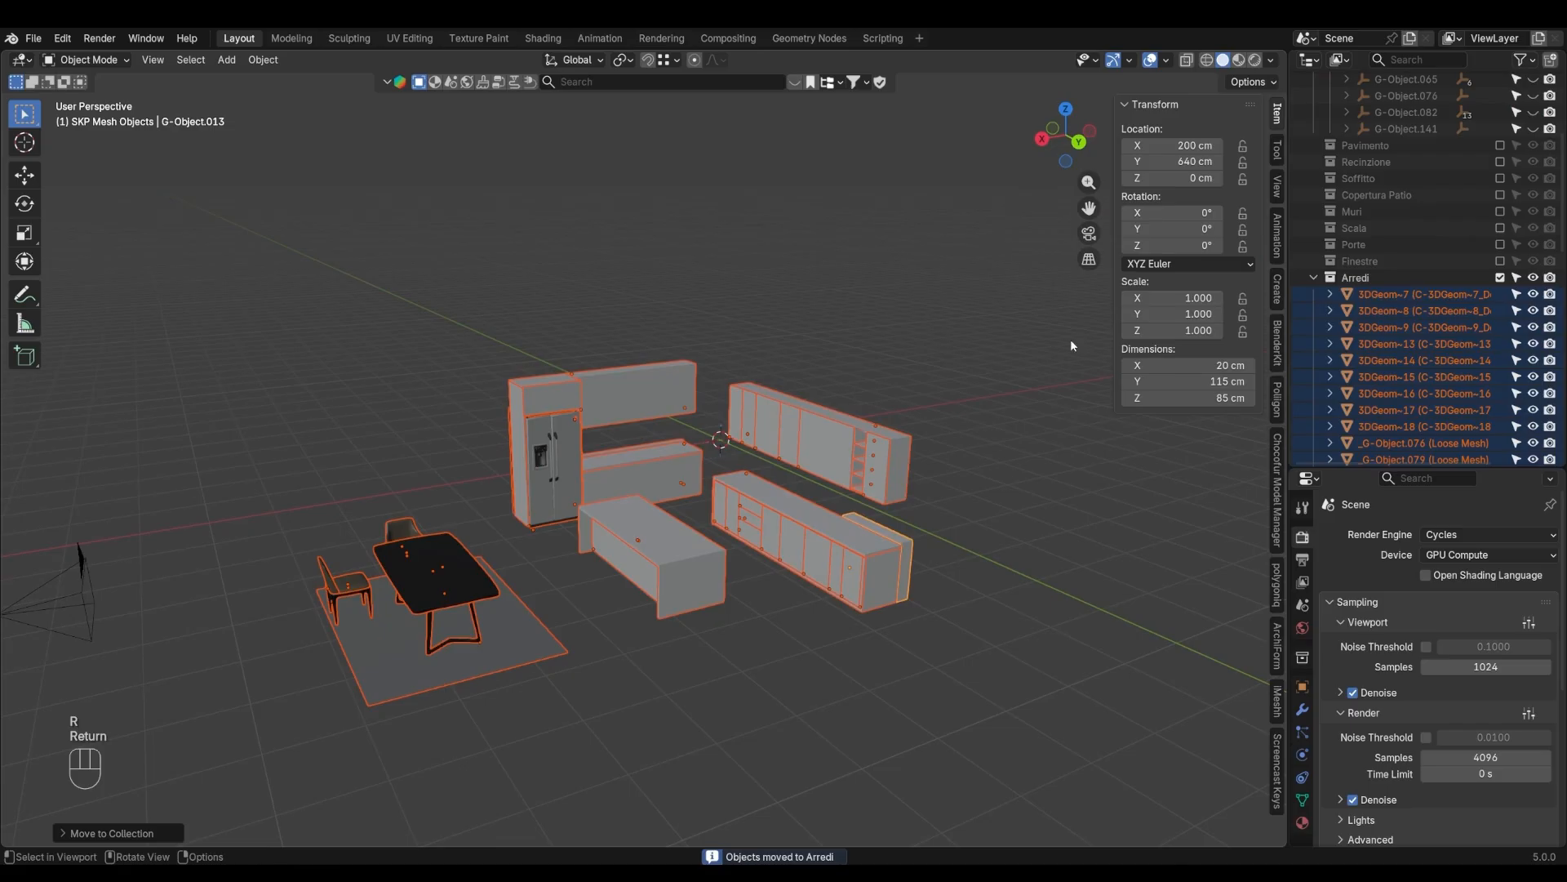
click(1314, 278)
click(1500, 449)
scroll(654, 556, down, 3)
Move the scene camera out of SKP Scenes (as Cameras) into the Scene Collection and rename it Camera
middle_drag(655, 557, 729, 569)
click(1330, 135)
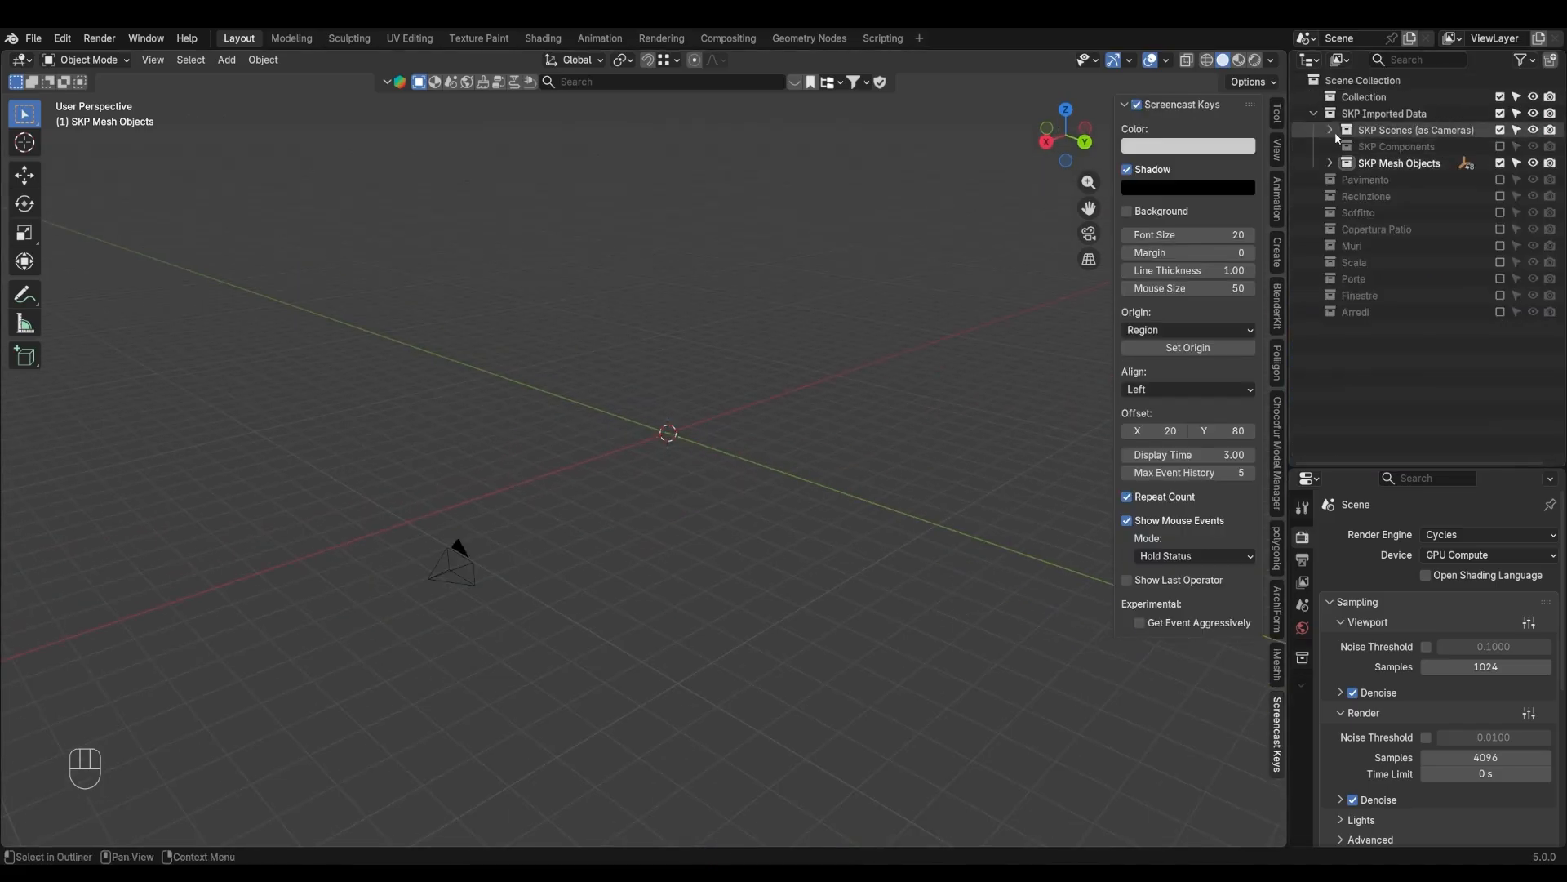
click(1329, 131)
drag(1396, 147, 1393, 443)
double_click(1360, 325)
key(End)
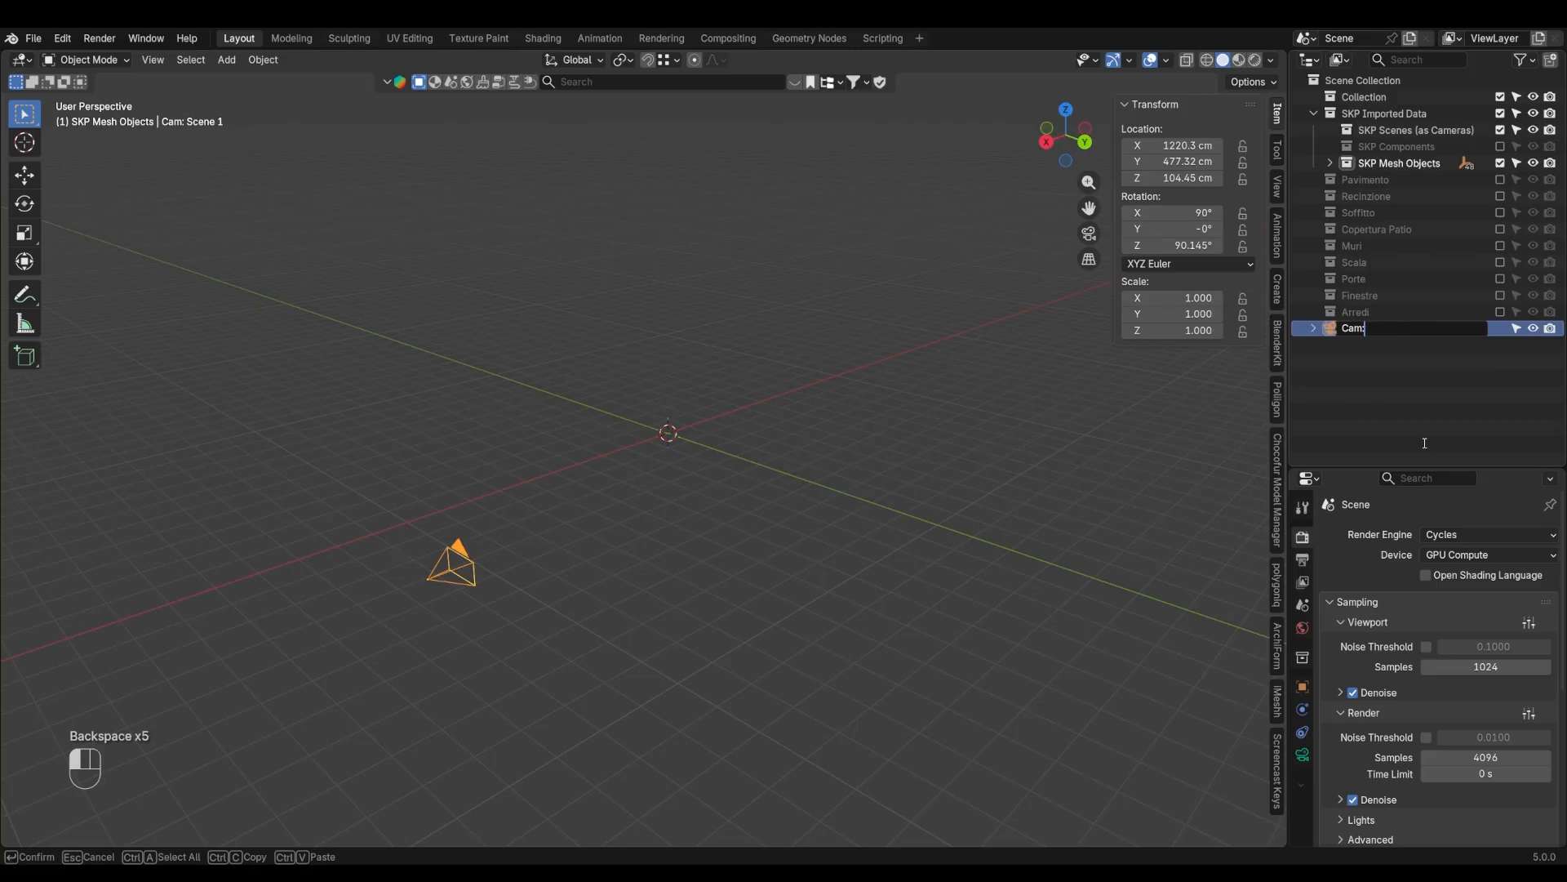
text(era)
key(Return)
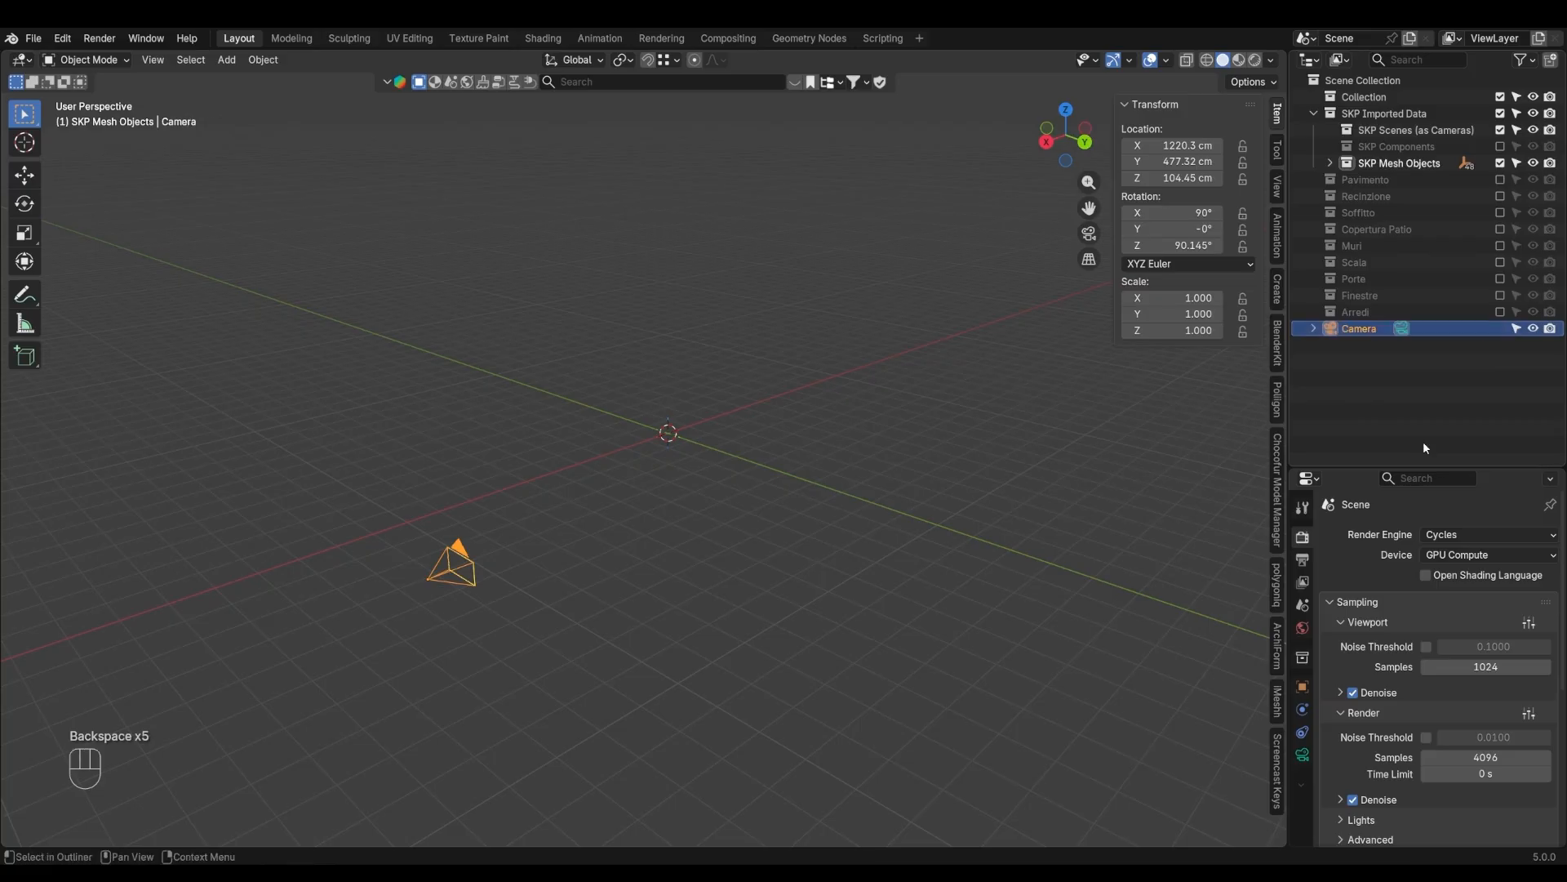
Rename the camera's data block as Camera and hide the camera object in the viewport
click(1313, 329)
double_click(1388, 347)
key(End)
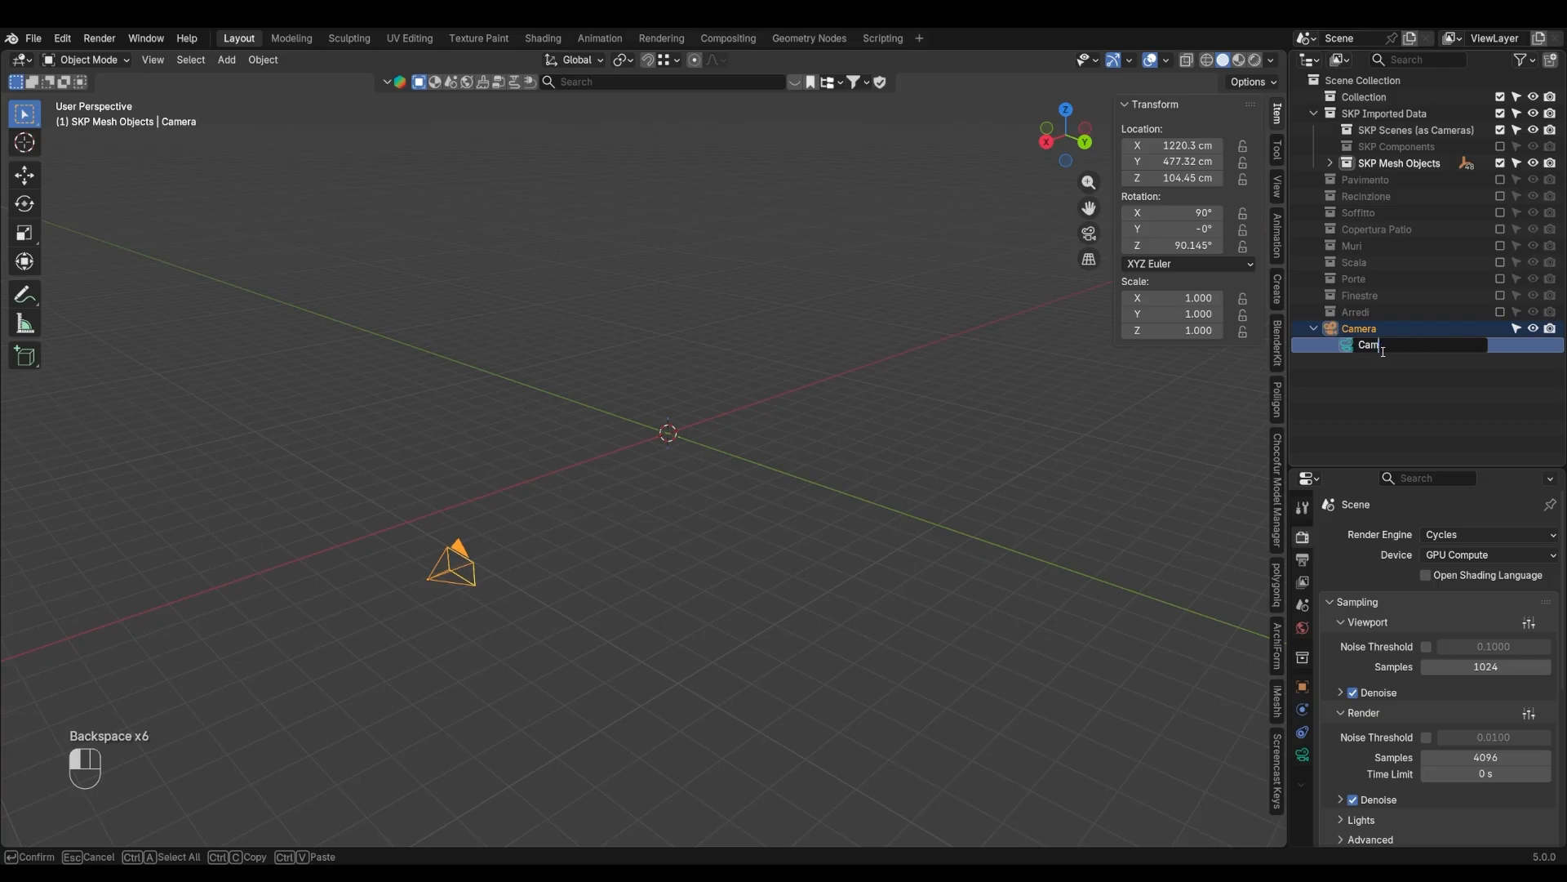
key(Return)
click(1385, 405)
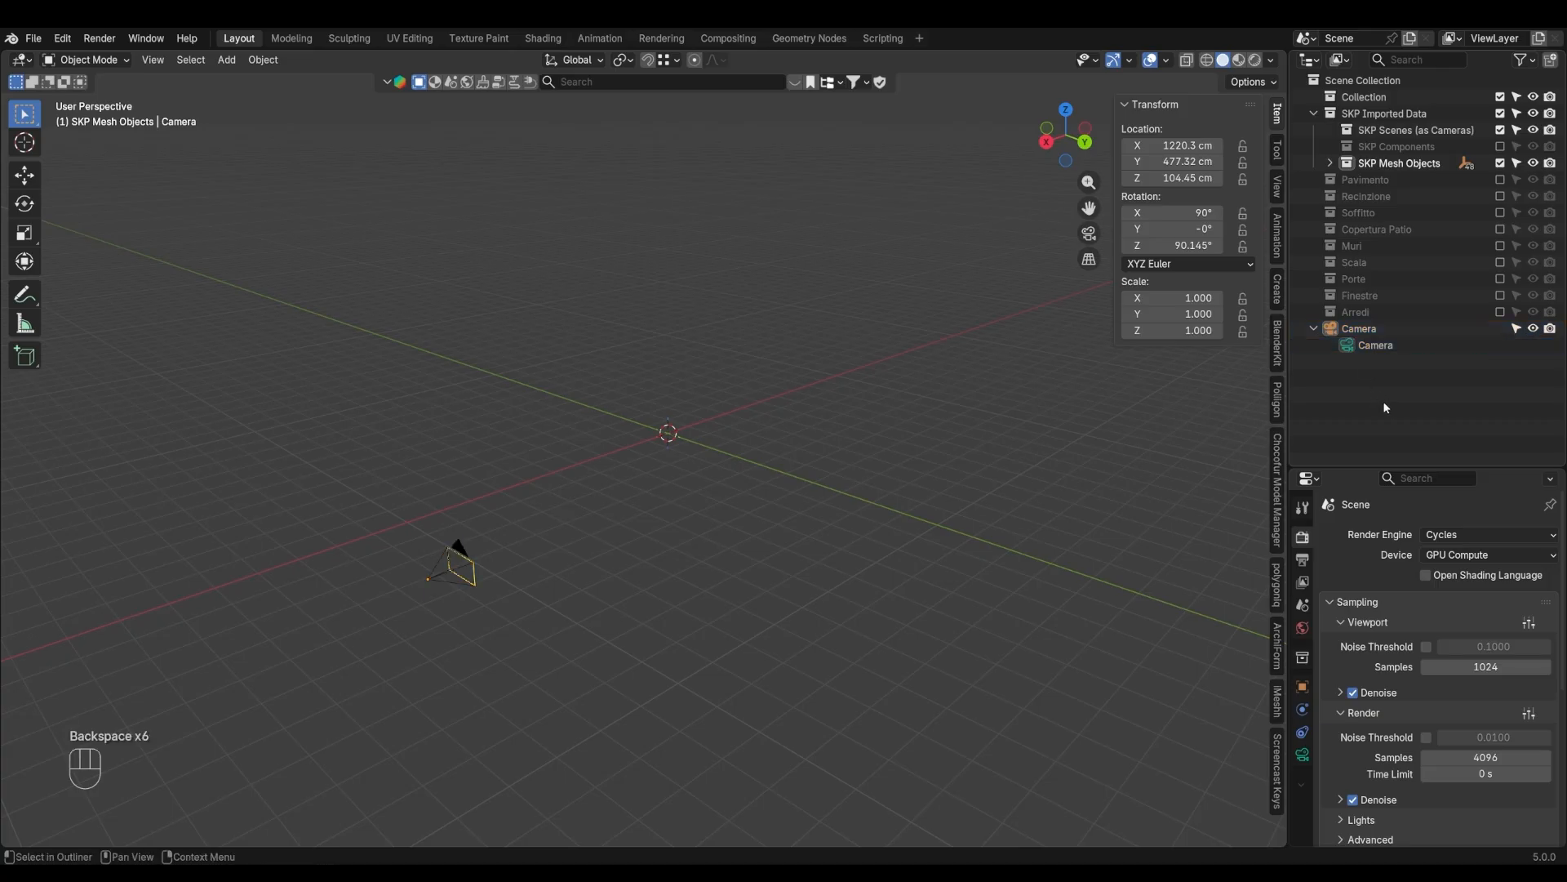
click(1534, 329)
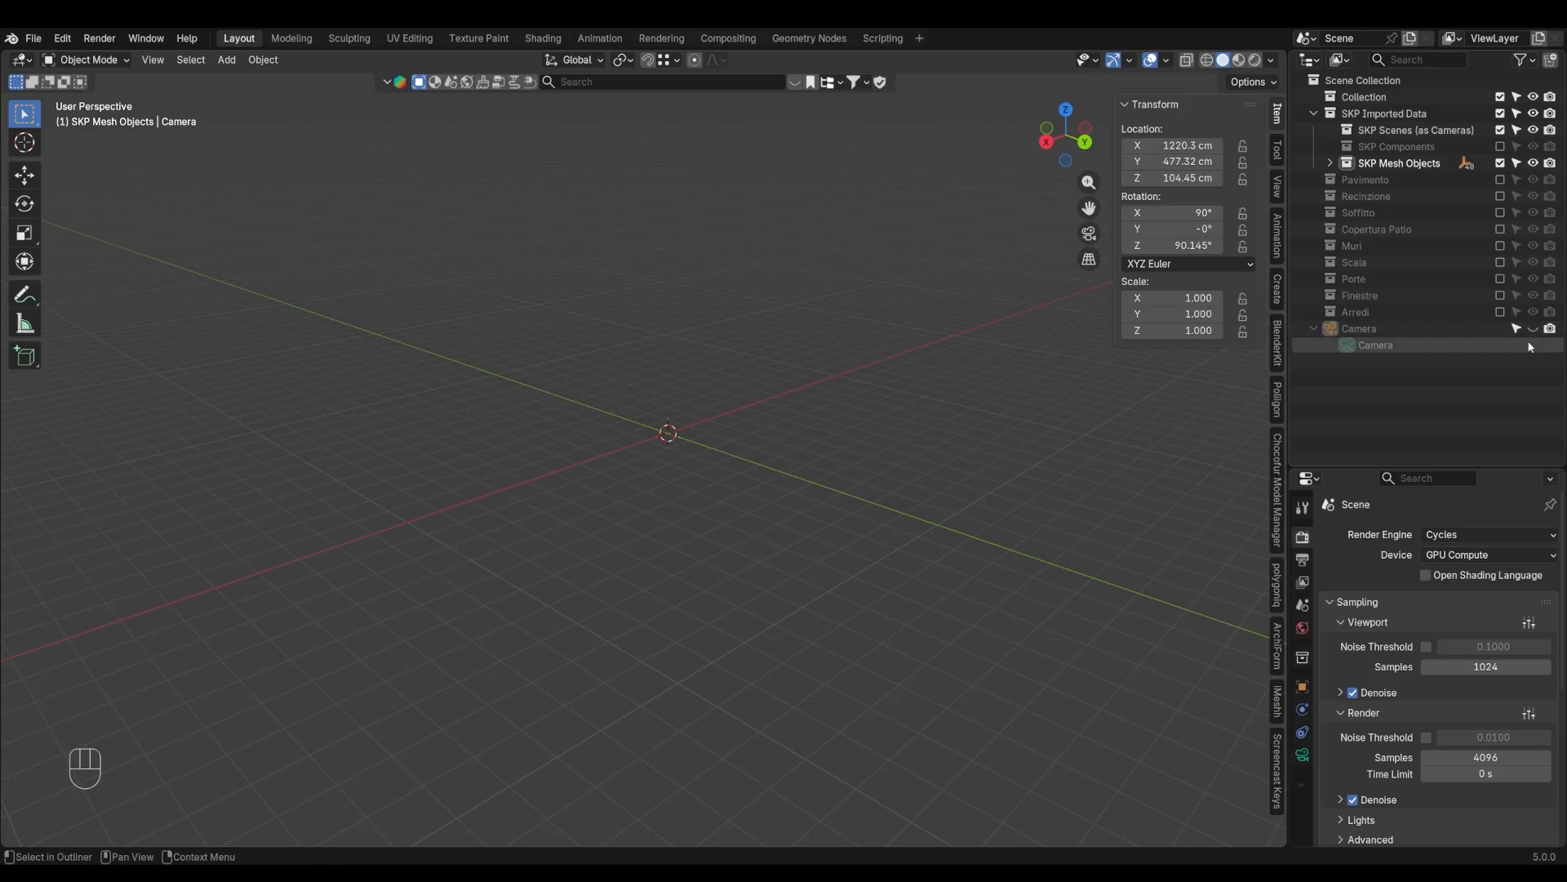
Include the SKP Components collection in the view layer, show the viewport-disable toggles in the Outliner, and make that collection's objects visible
click(1500, 146)
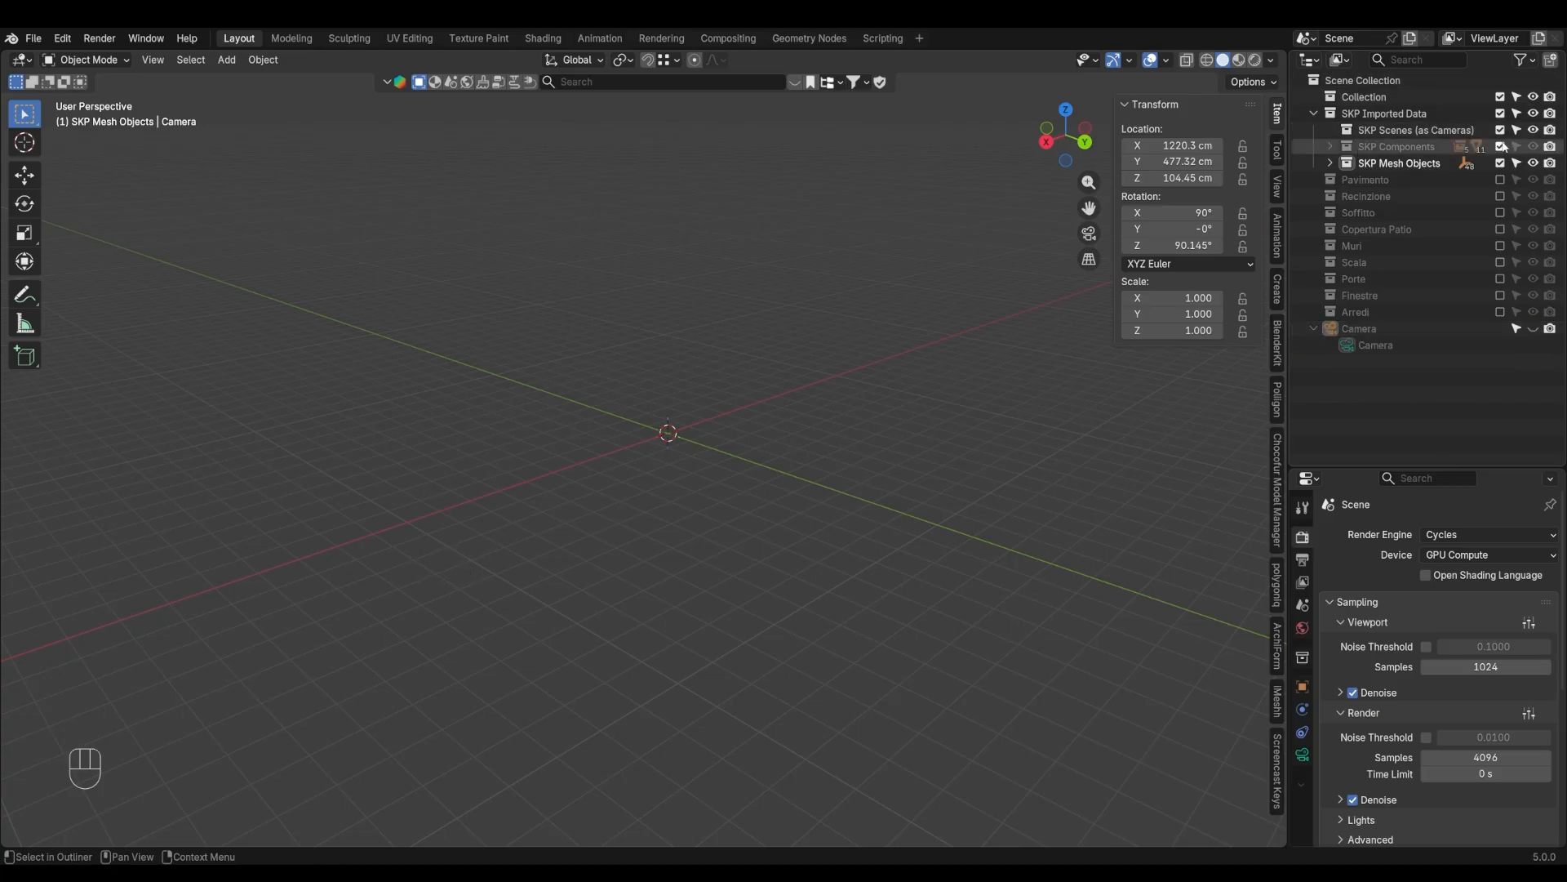
shift+middle_drag(854, 394, 845, 408)
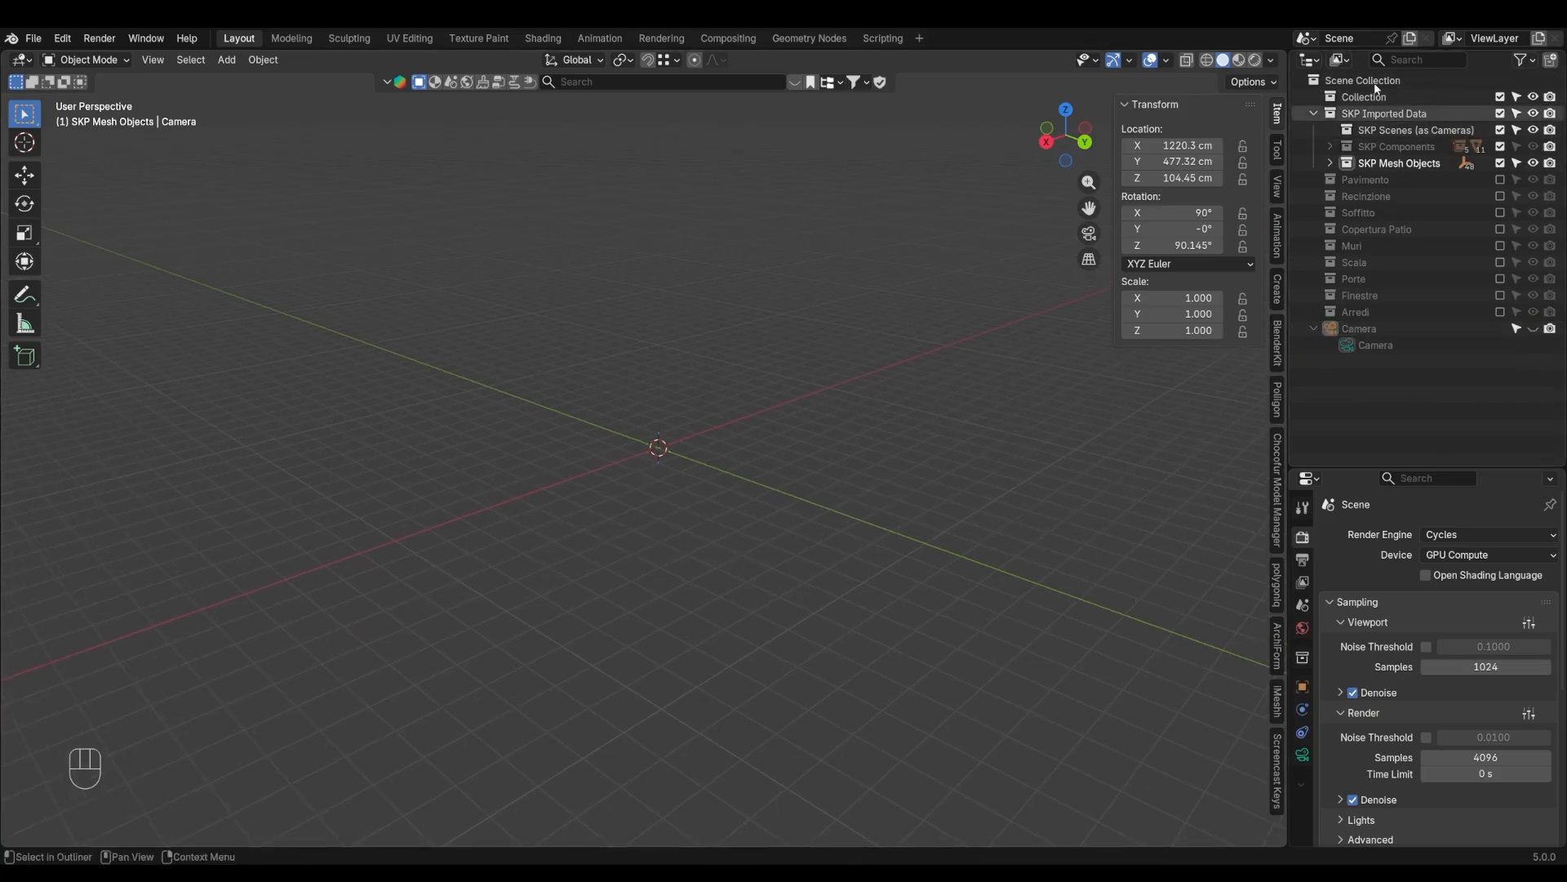
click(1523, 61)
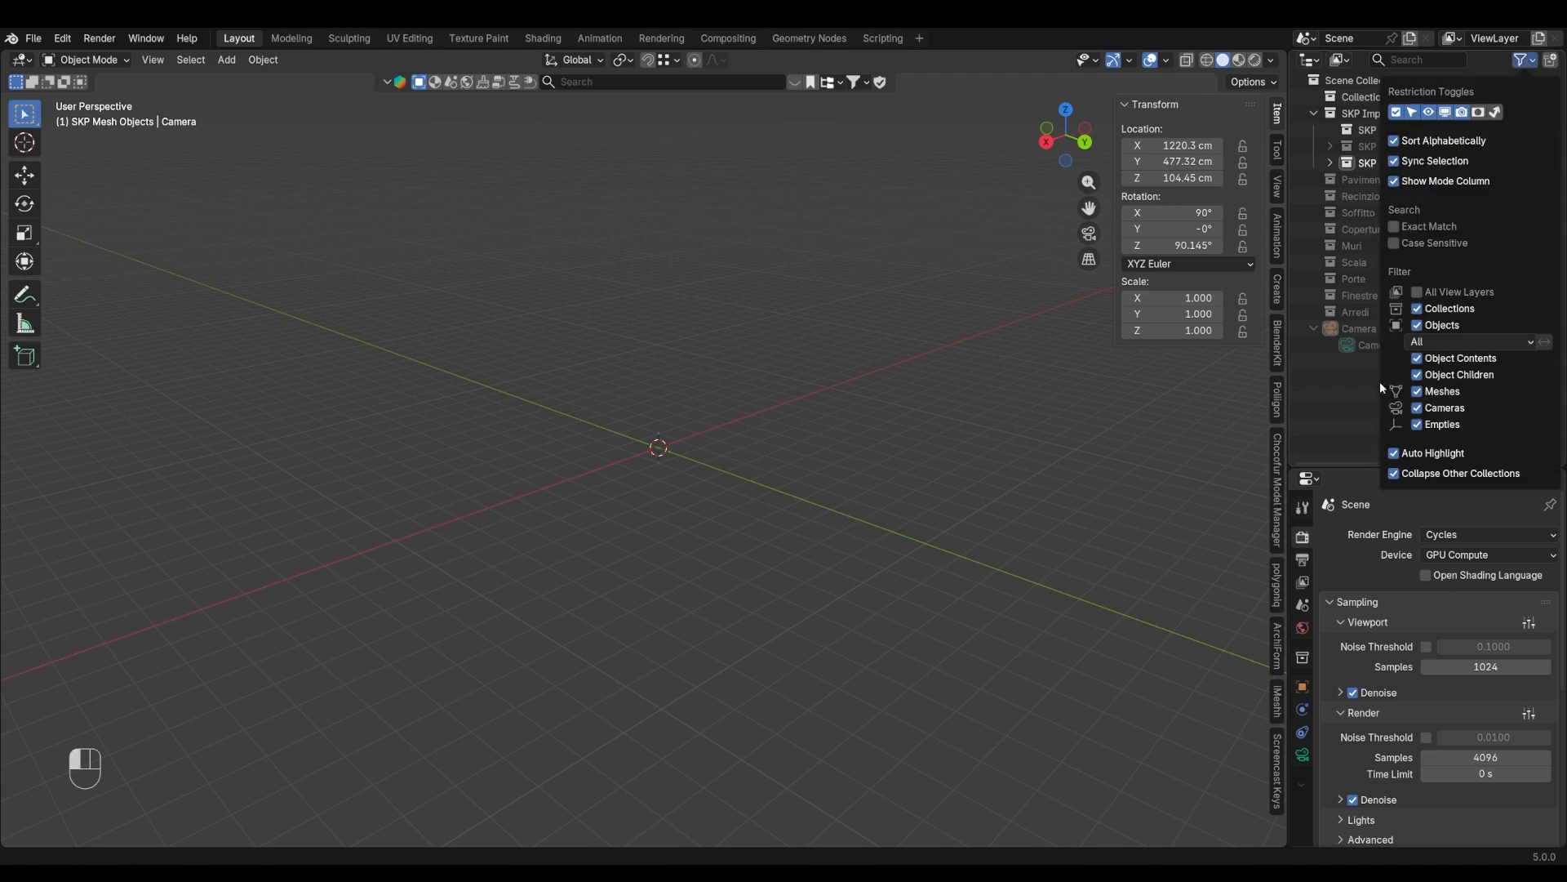
click(1533, 147)
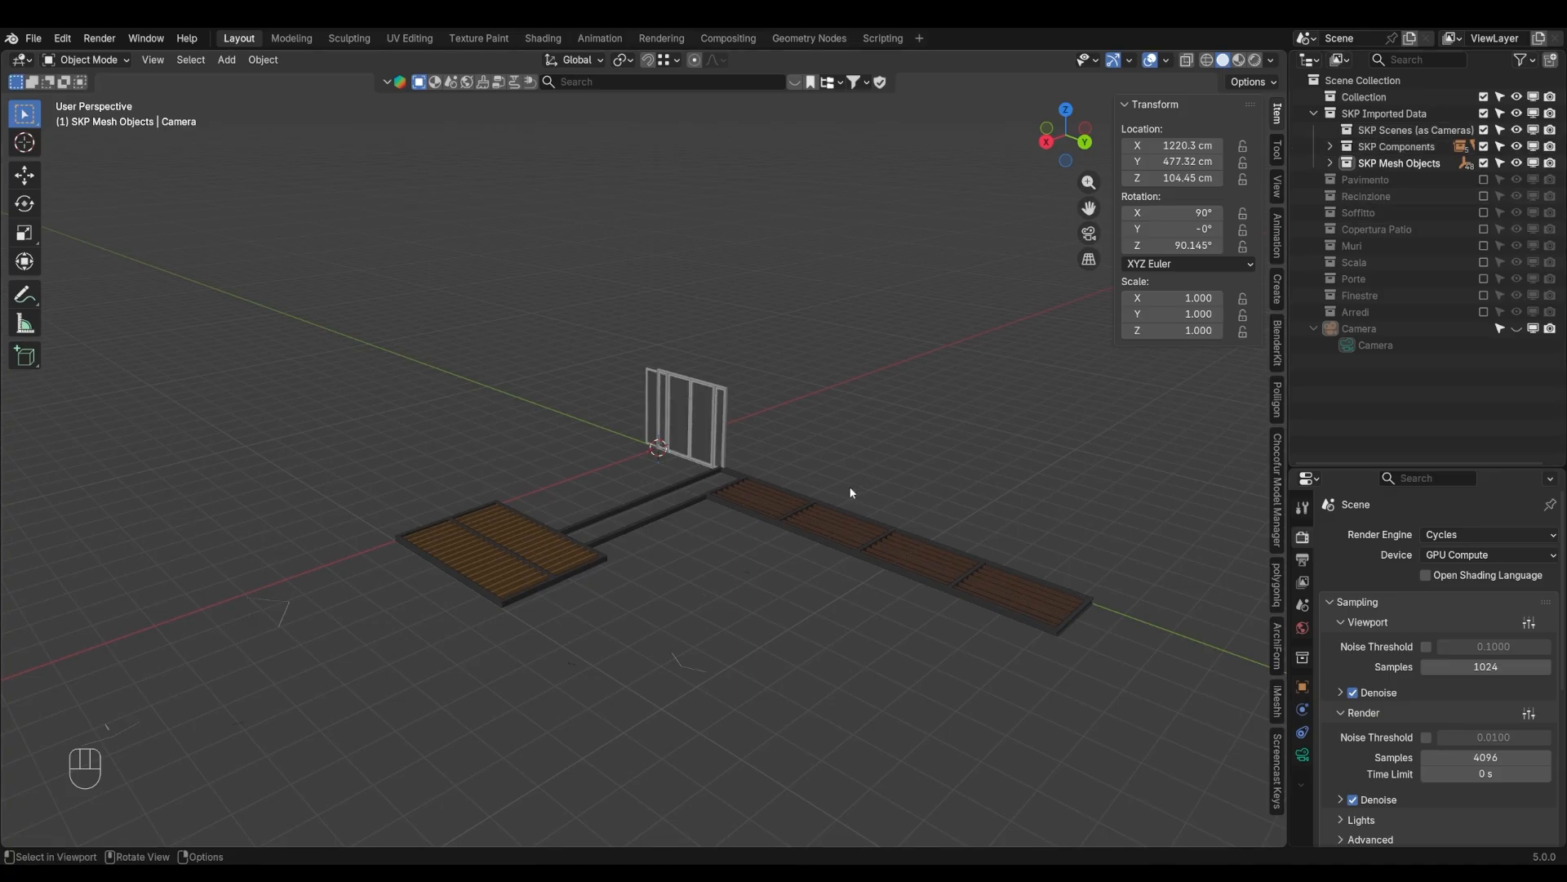
Delete the empty SKP Scenes (as Cameras) collection, all objects in SKP Components, and the SKP Components collection itself
scroll(850, 492, down, 1)
click(1388, 130)
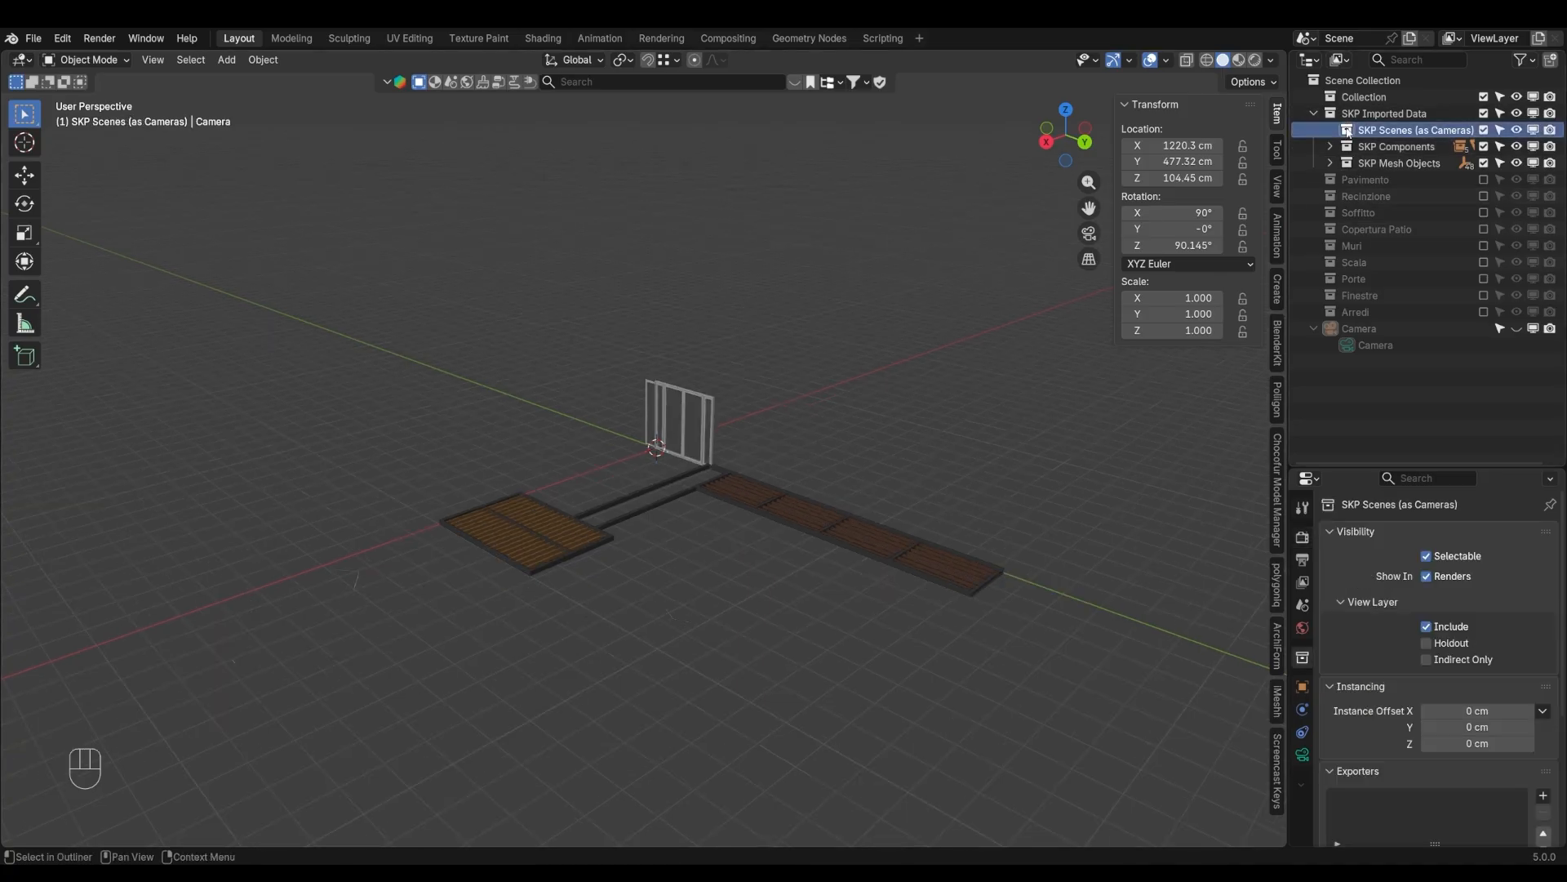
key(Delete)
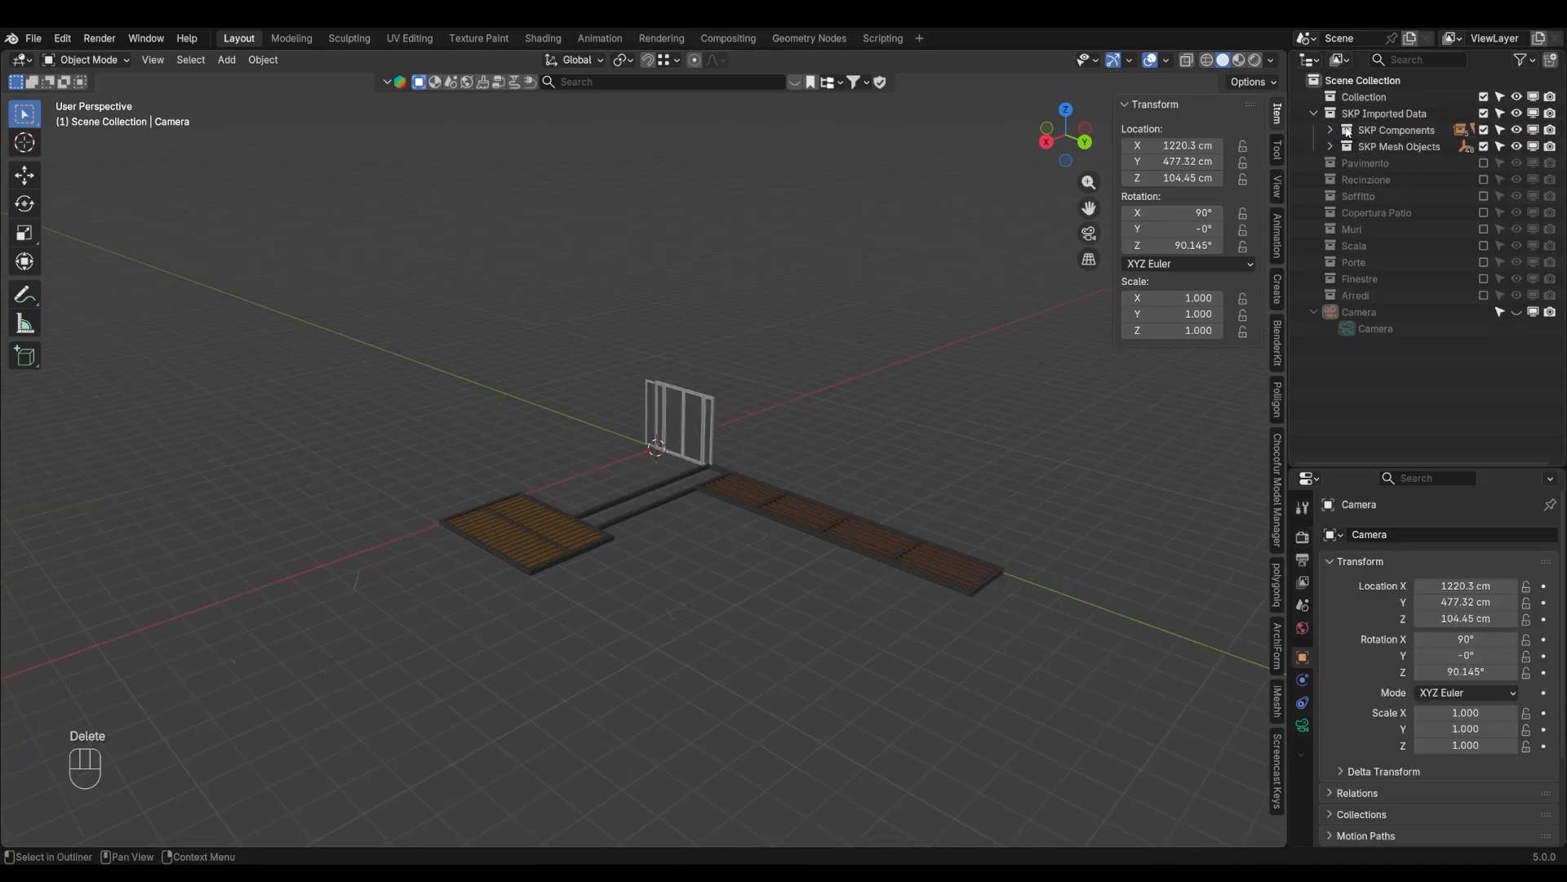
double_click(1347, 130)
scroll(768, 524, down, 2)
key(Delete)
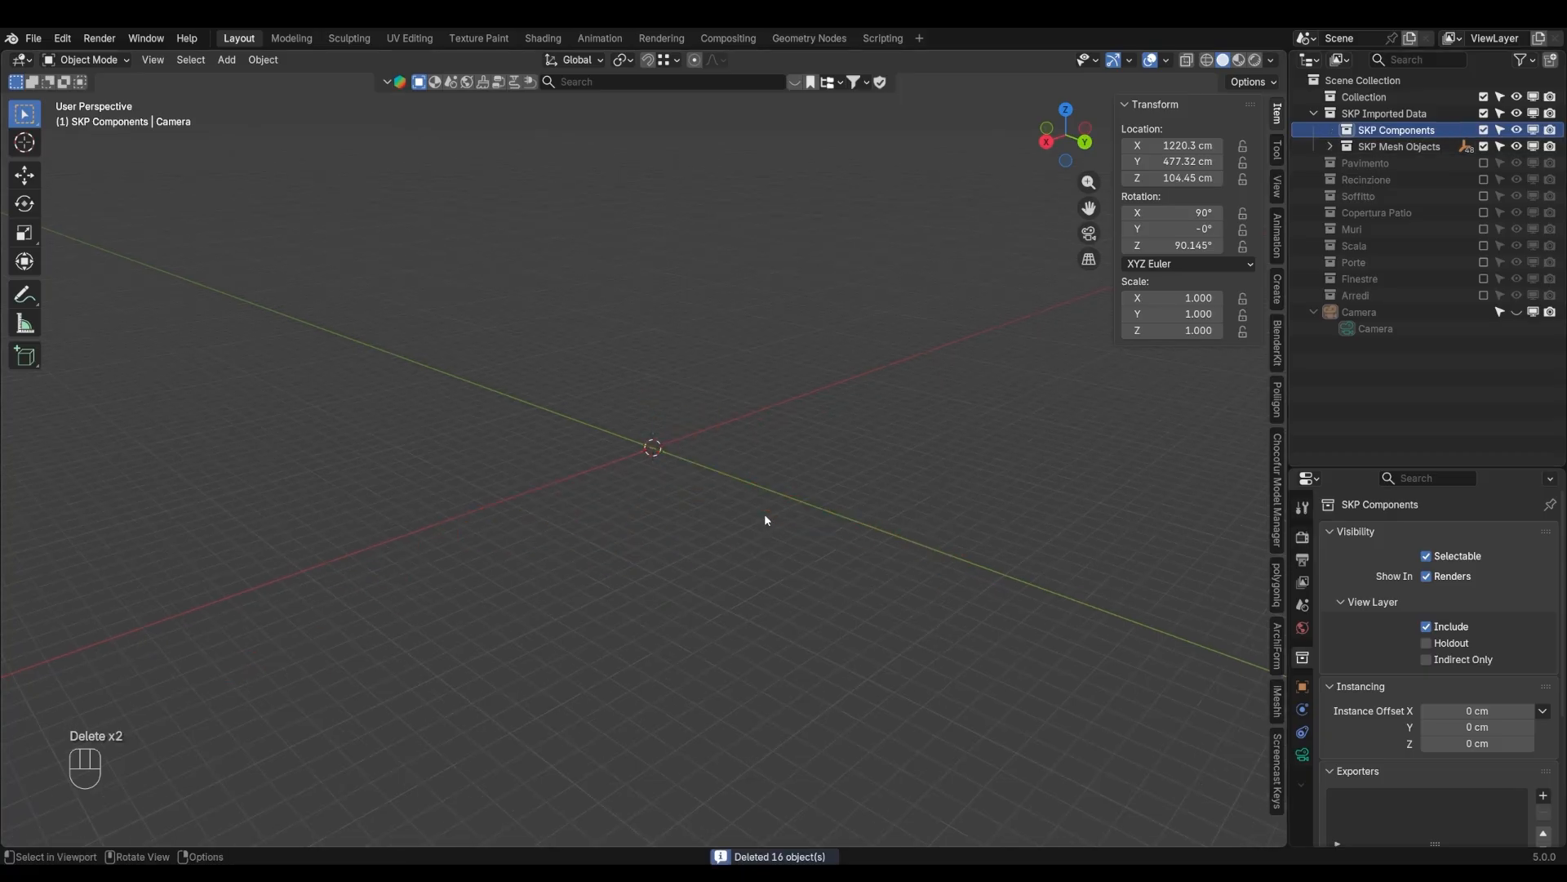
key(Delete)
Unhide the empties in SKP Mesh Objects, from C-Component#15 to G-Object.141, and delete them
click(1330, 130)
click(1331, 131)
click(1348, 133)
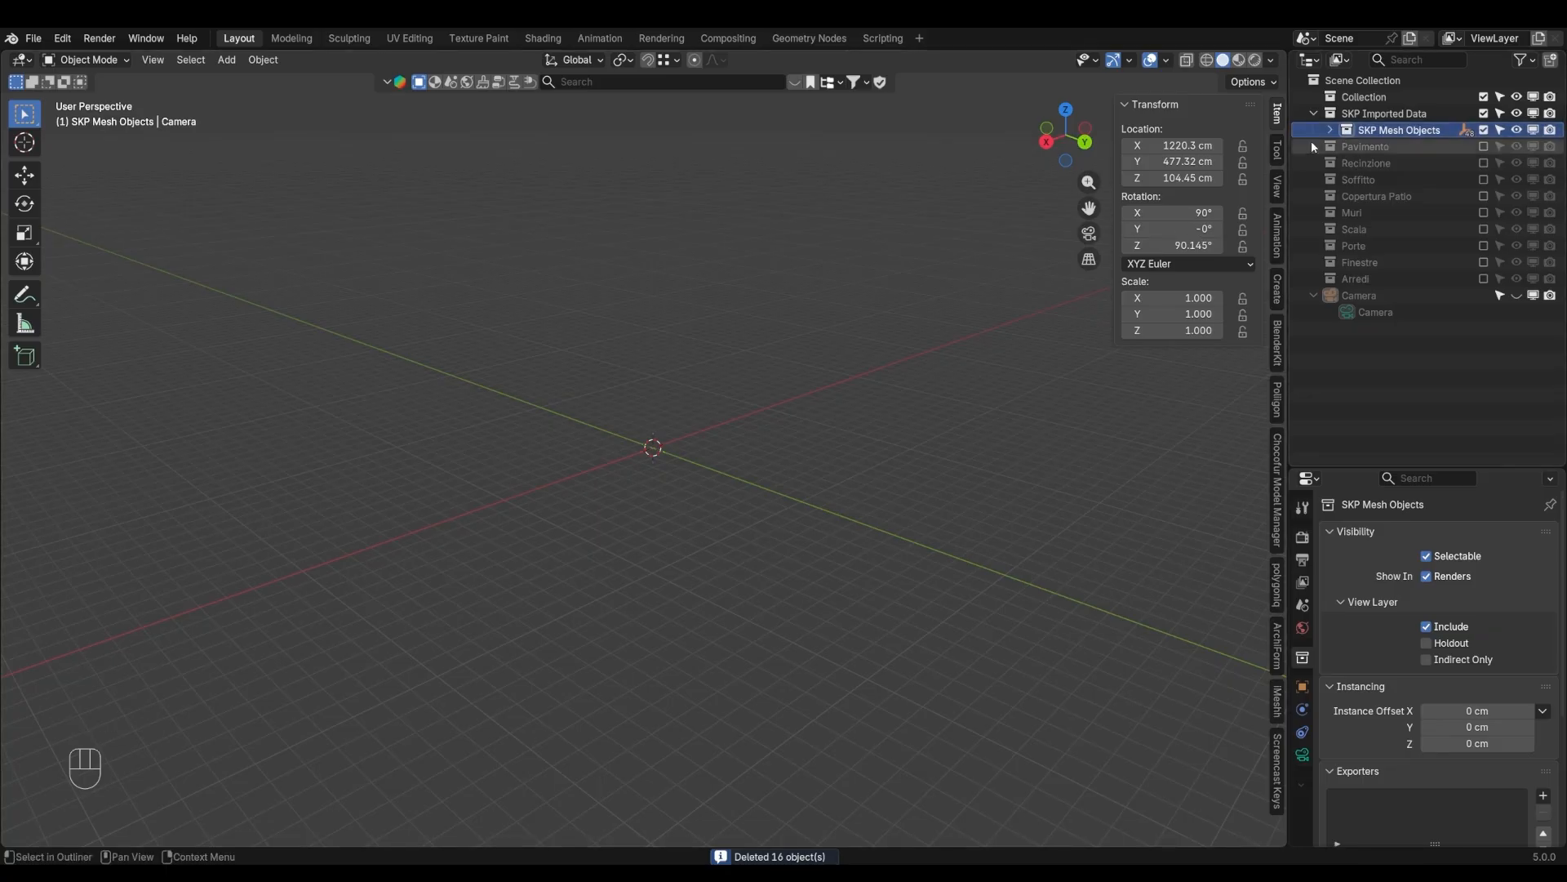
click(1331, 131)
drag(1516, 147, 1511, 296)
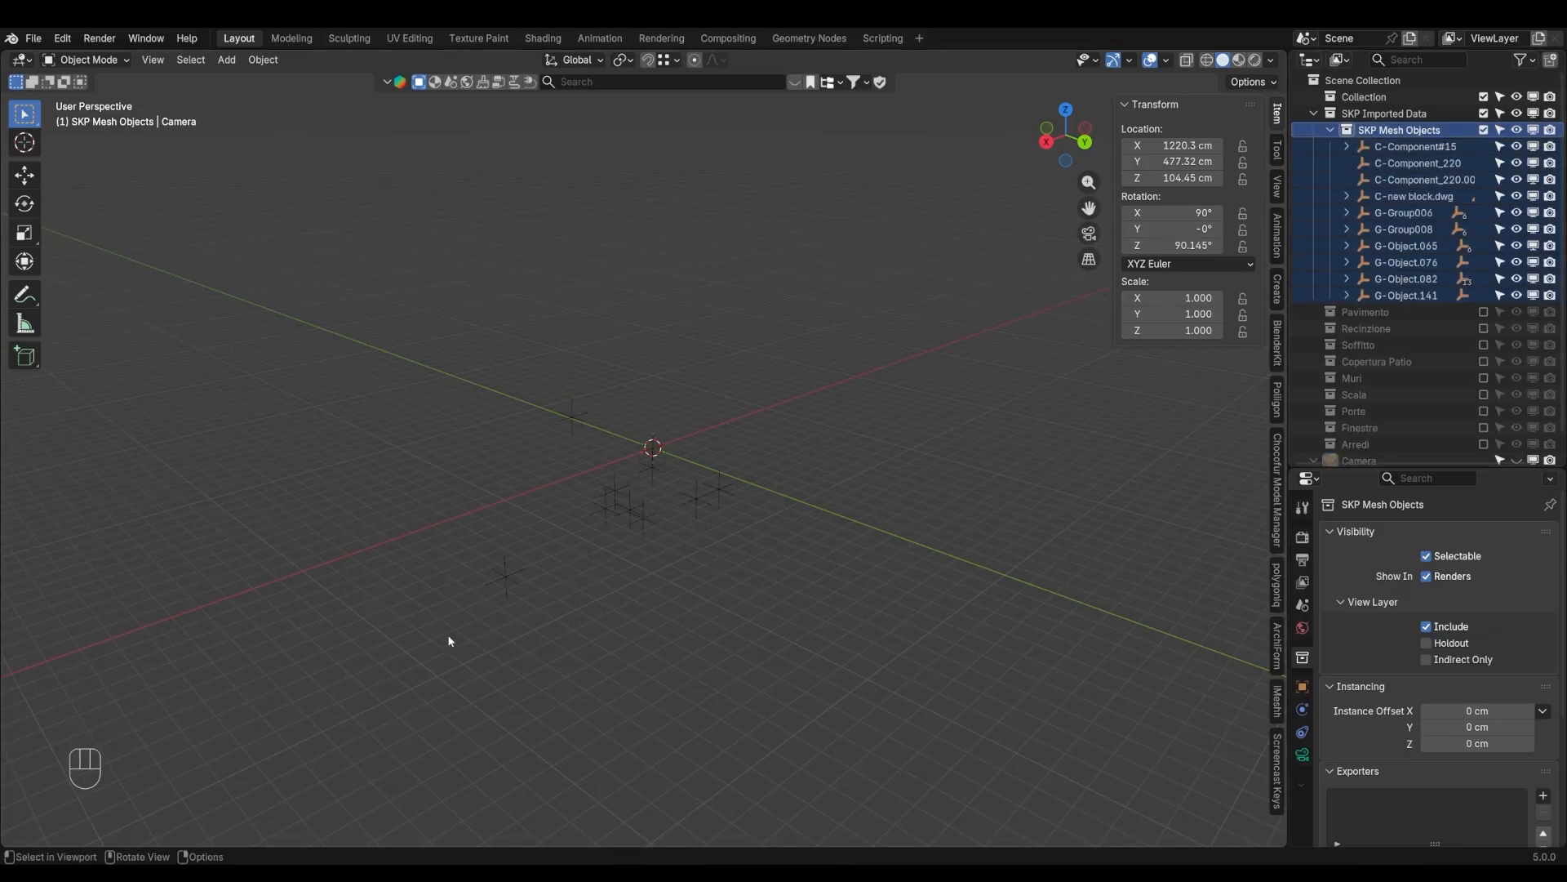
drag(449, 637, 800, 352)
key(Delete)
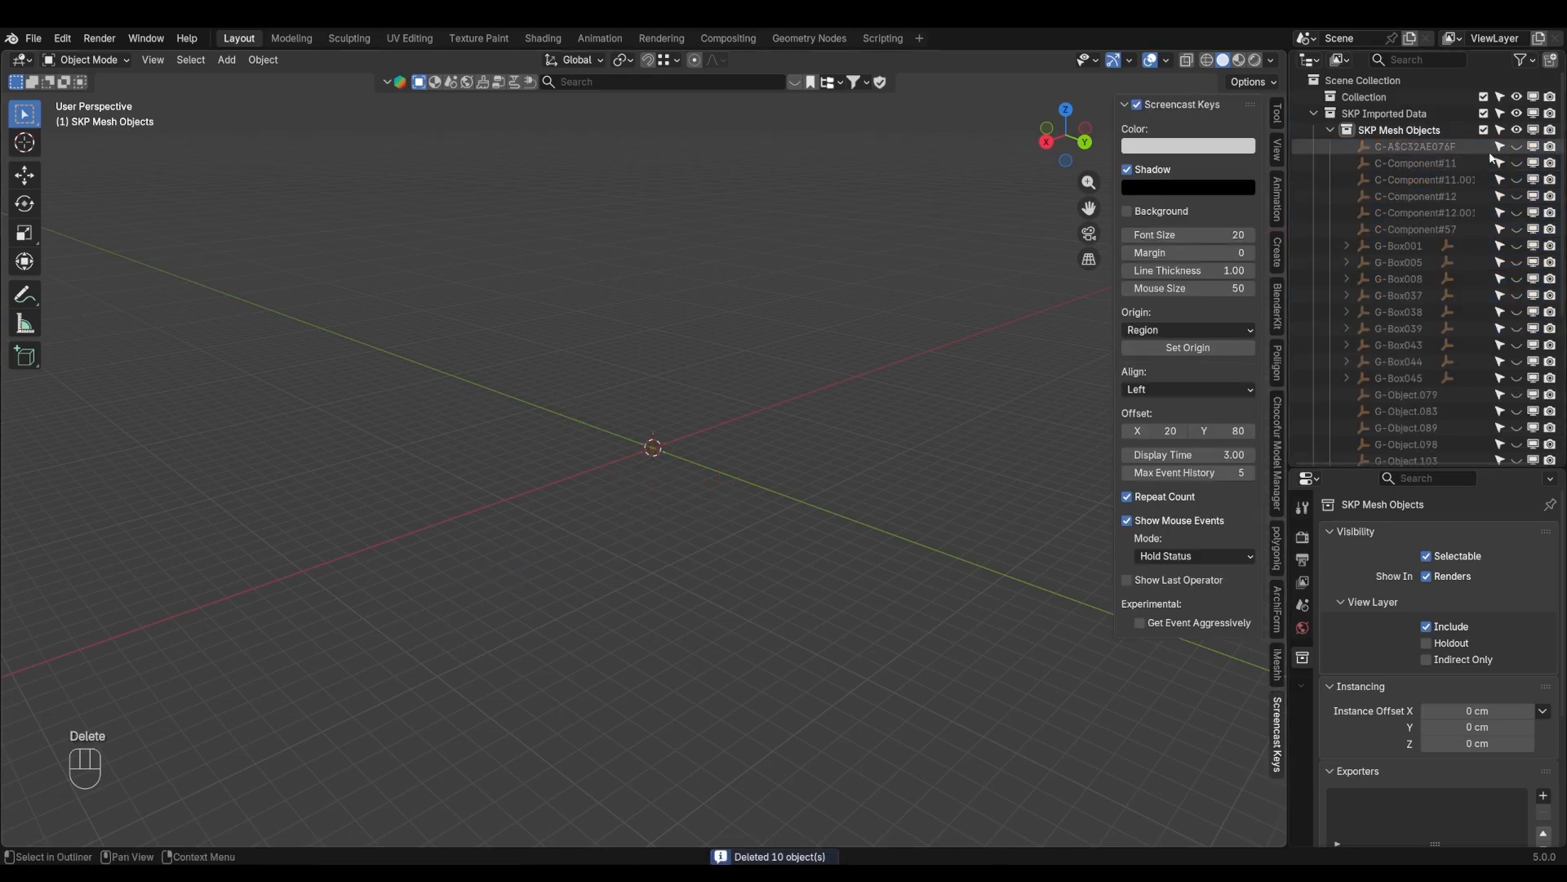
Unhide the next set of empties in SKP Mesh Objects, down to G-Object.131, and delete them
drag(1515, 145, 1516, 461)
scroll(1482, 330, down, 5)
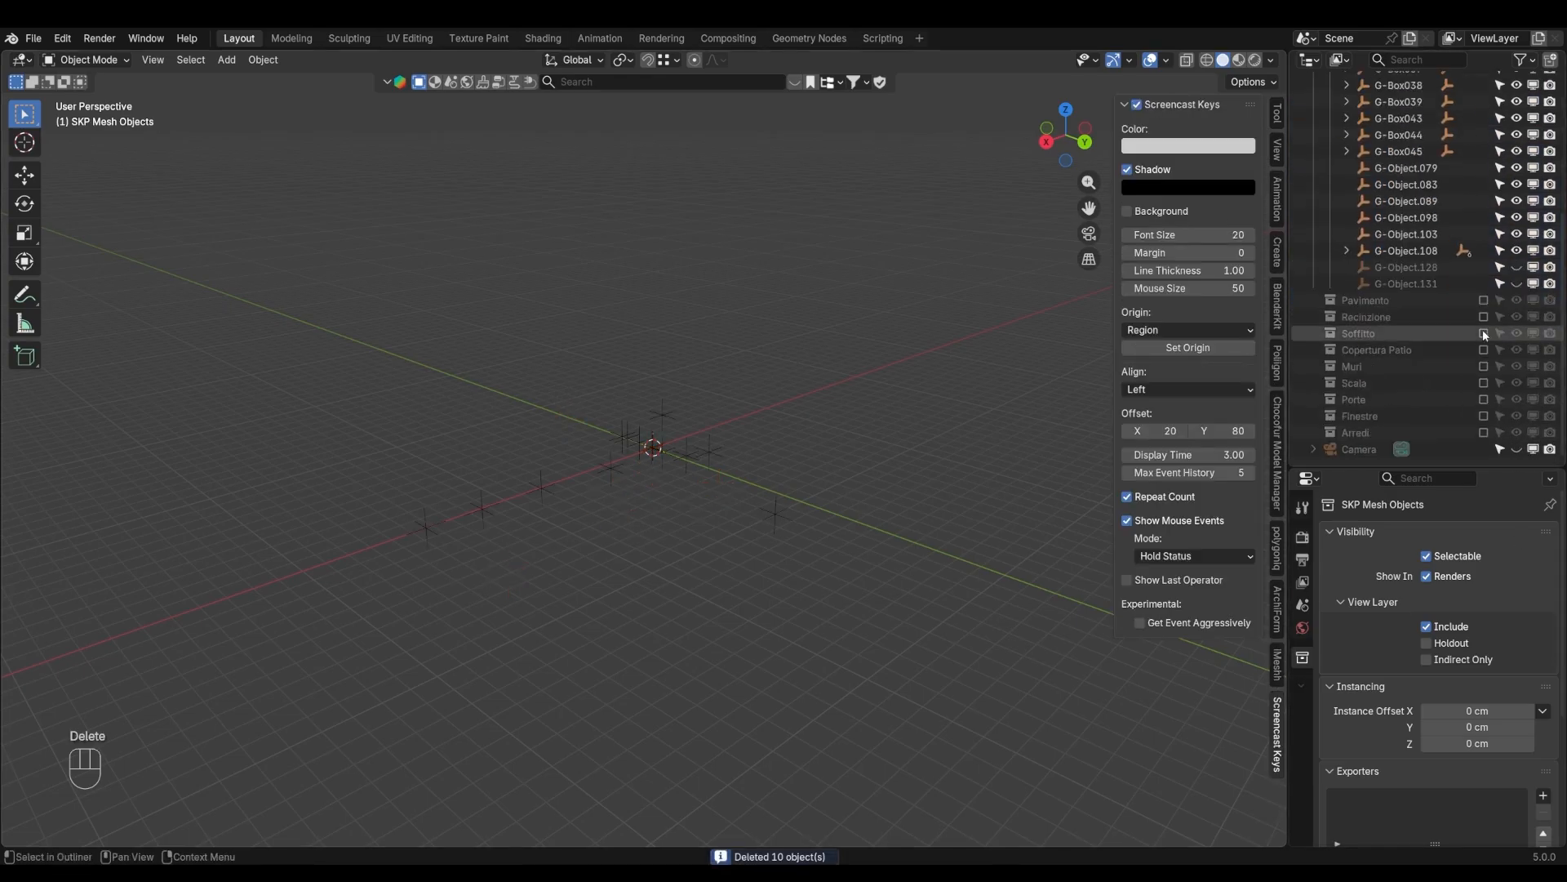
drag(1520, 281, 1518, 284)
drag(286, 595, 916, 298)
key(Delete)
Unhide and delete the remaining C-Group#75 and G-Object empties, and delete the emptied SKP Mesh Objects, SKP Imported Data and Collection collections
drag(1516, 146, 1516, 380)
key(a)
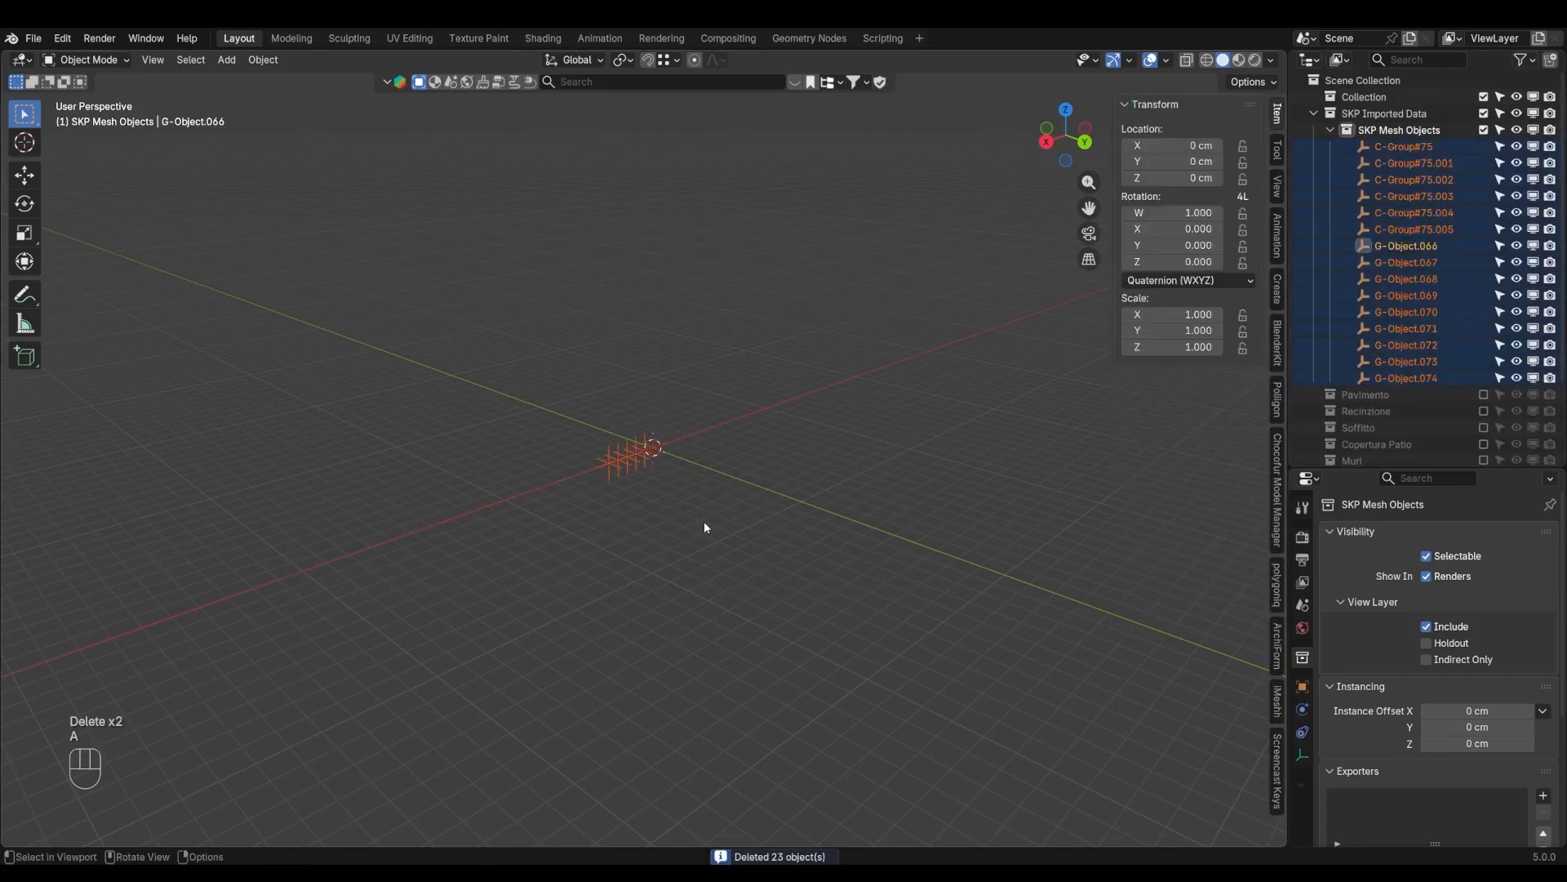
key(Delete)
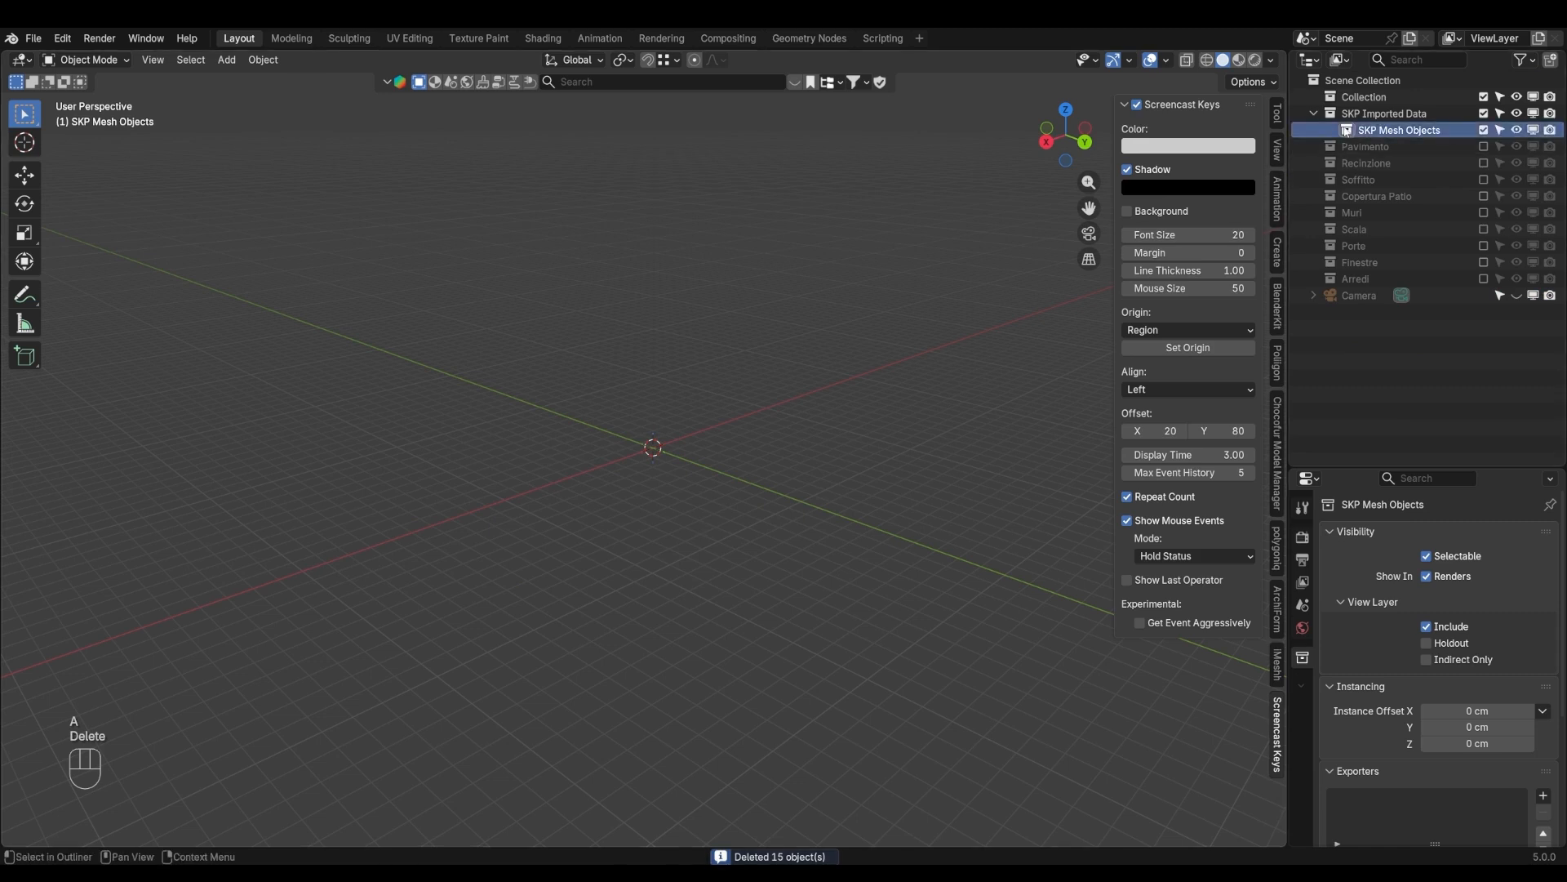
key(Delete)
key(Delete)
key(Delete)
Include all the house collections from Pavimento to Arredi in the view layer again
drag(1483, 96, 1483, 228)
key(a)
mouse_move(725, 514)
middle_down()
mouse_move(786, 524)
mouse_move(723, 534)
middle_up()
scroll(722, 511, up, 3)
scroll(784, 516, up, 2)
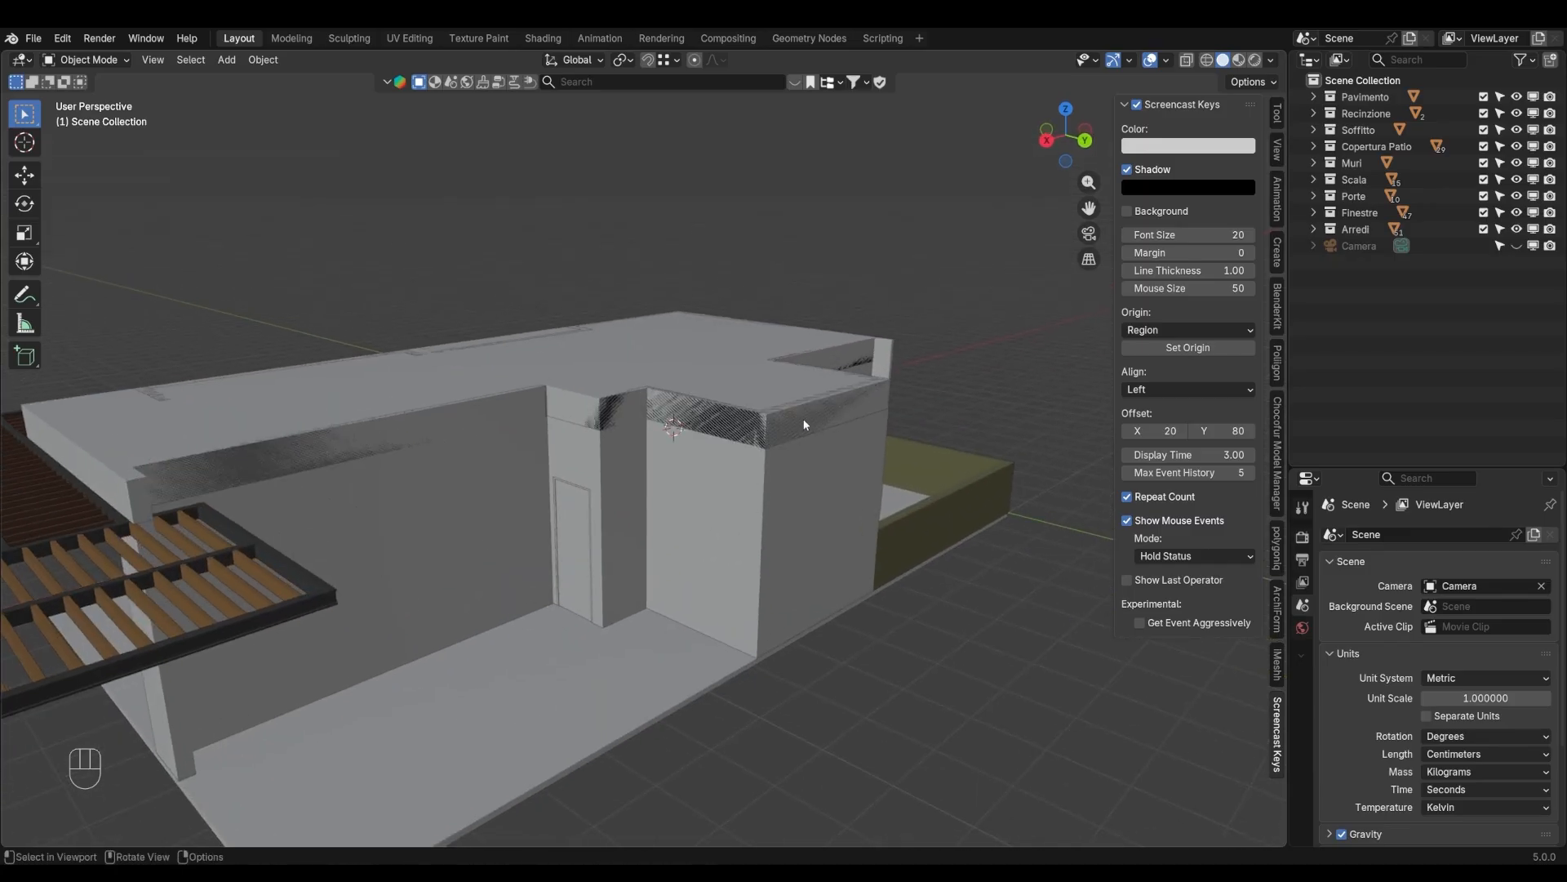
In front wireframe view, lower the top vertices of the joined walls to a height of 330 cm
click(786, 505)
key(KP_1)
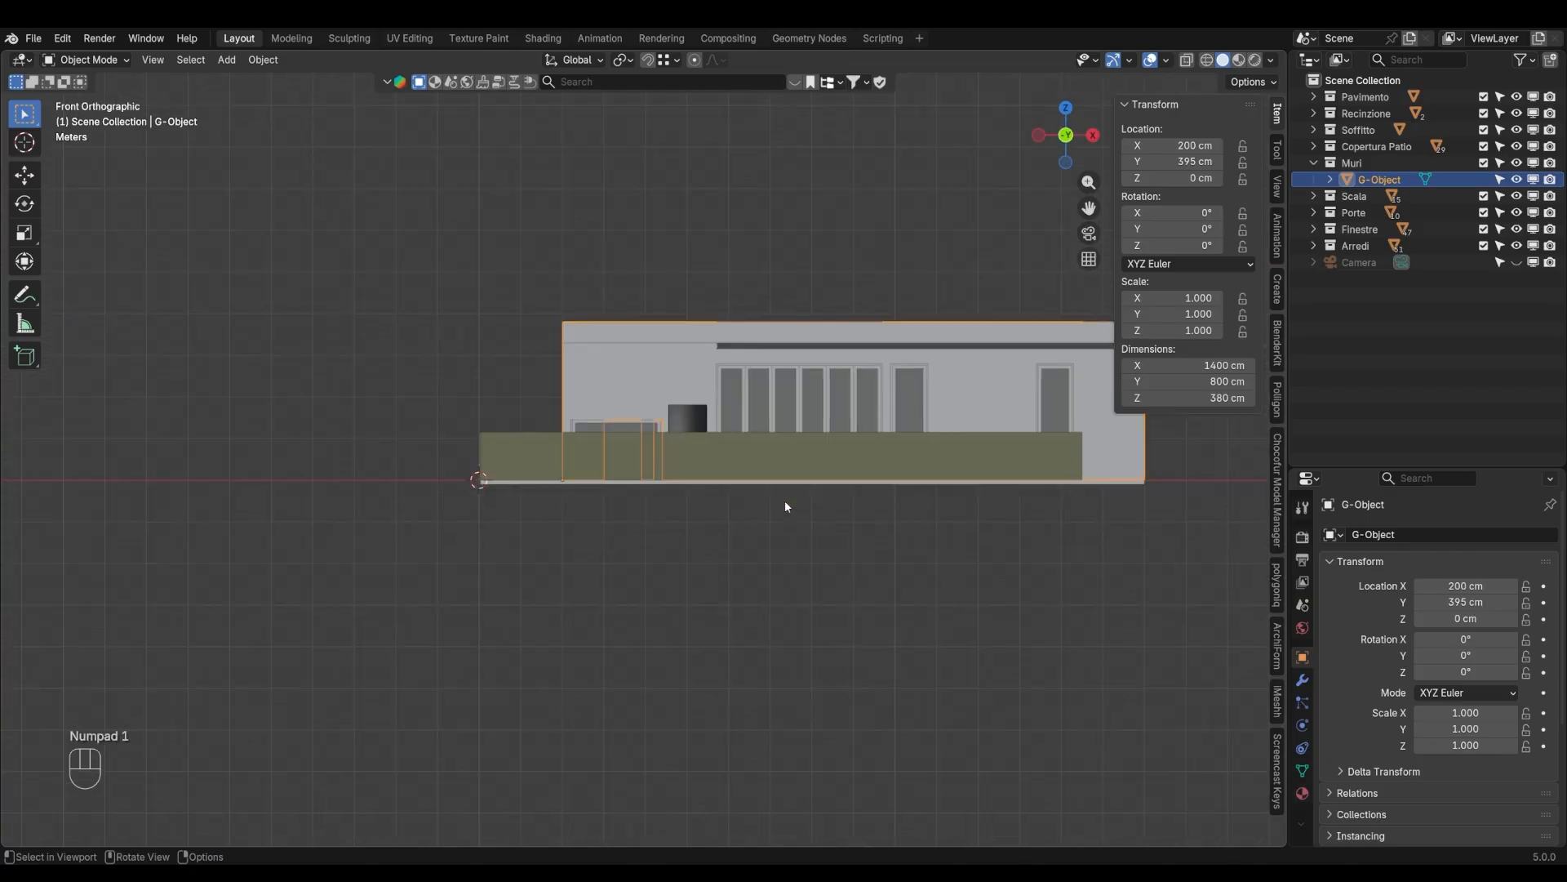
key(z)
click(701, 506)
shift+middle_drag(748, 502, 560, 622)
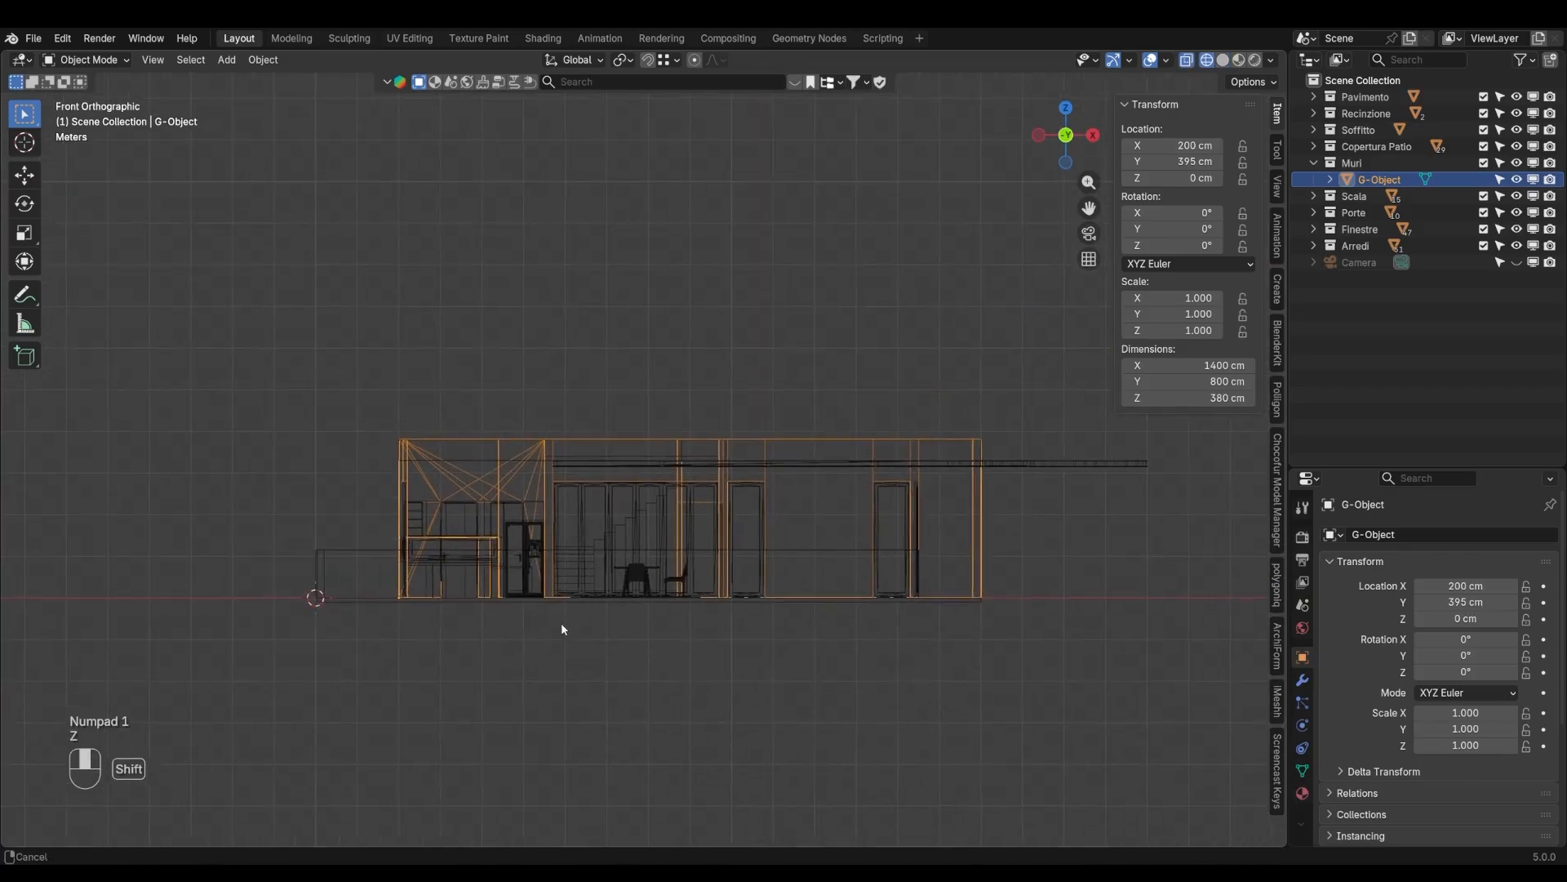
key(Tab)
drag(247, 331, 1119, 450)
scroll(758, 448, up, 3)
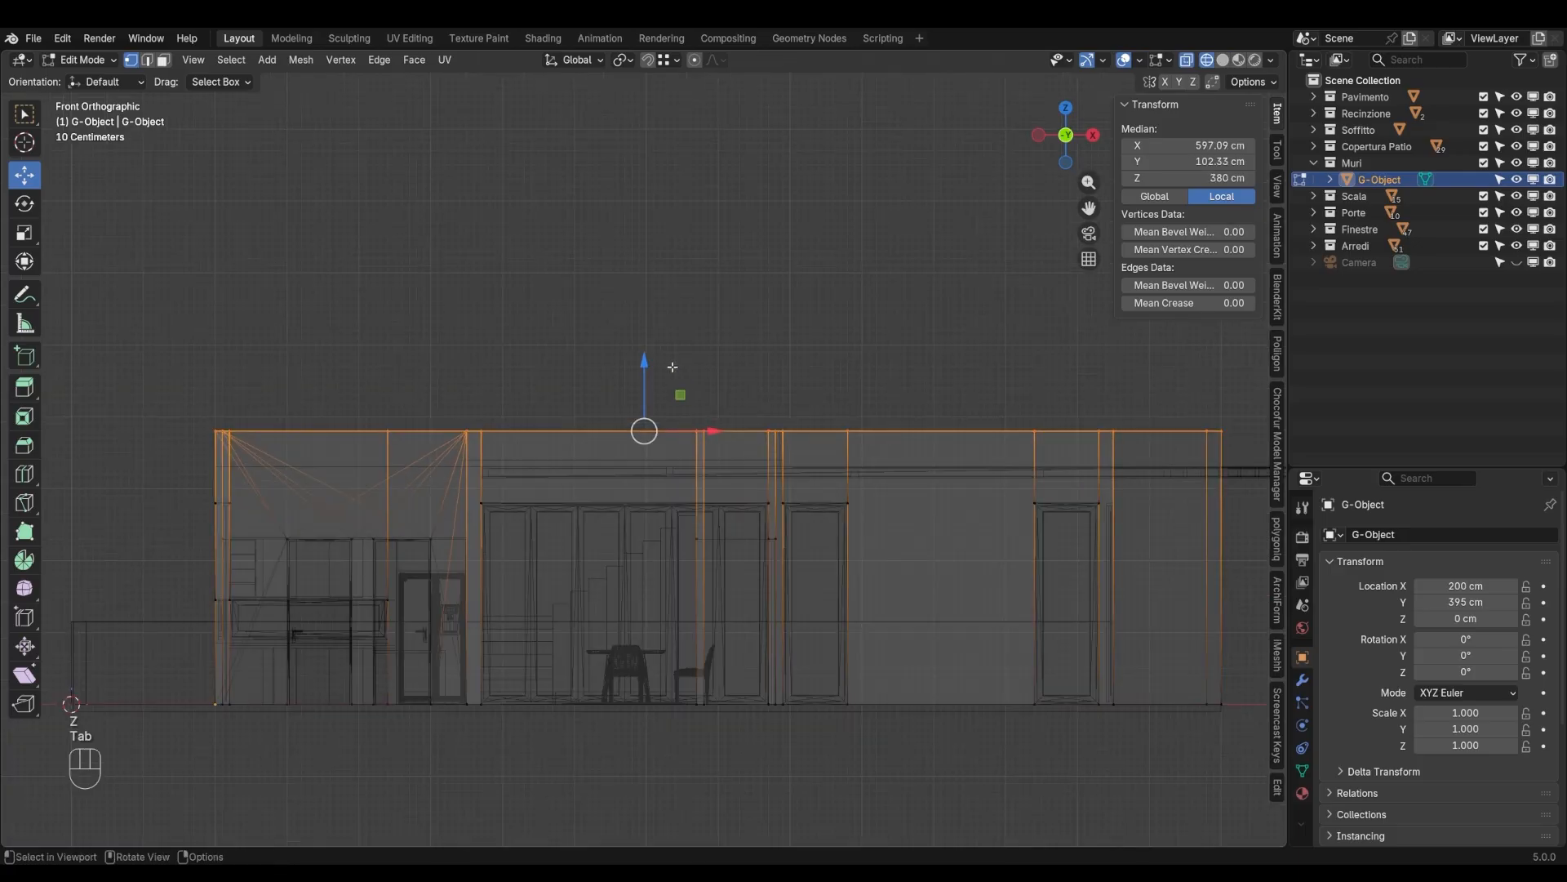
drag(645, 366, 452, 472)
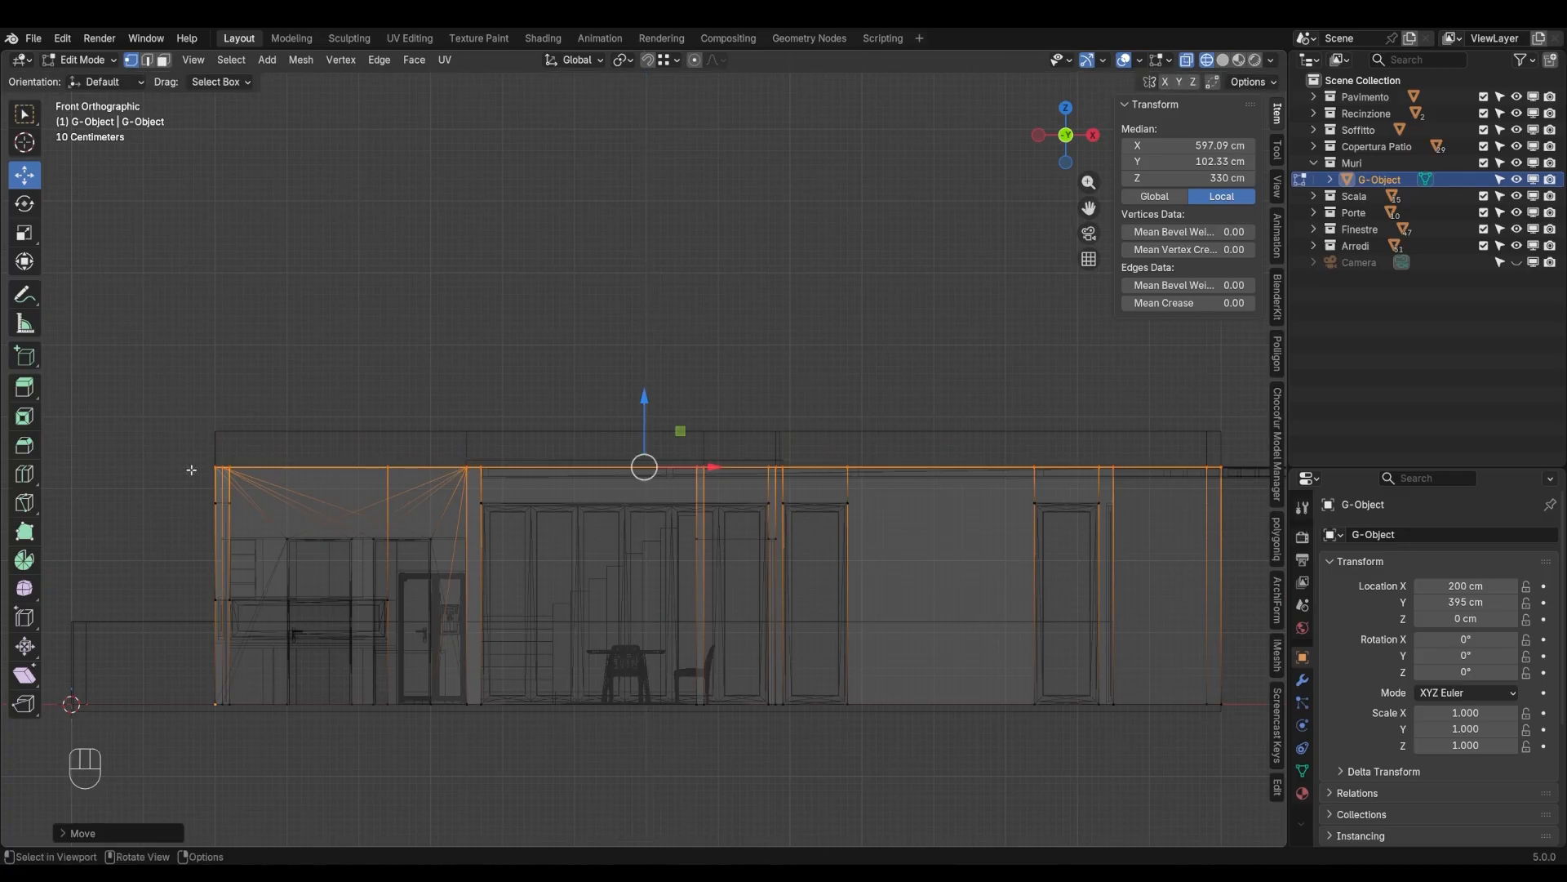
shift+middle_drag(454, 480, 465, 455)
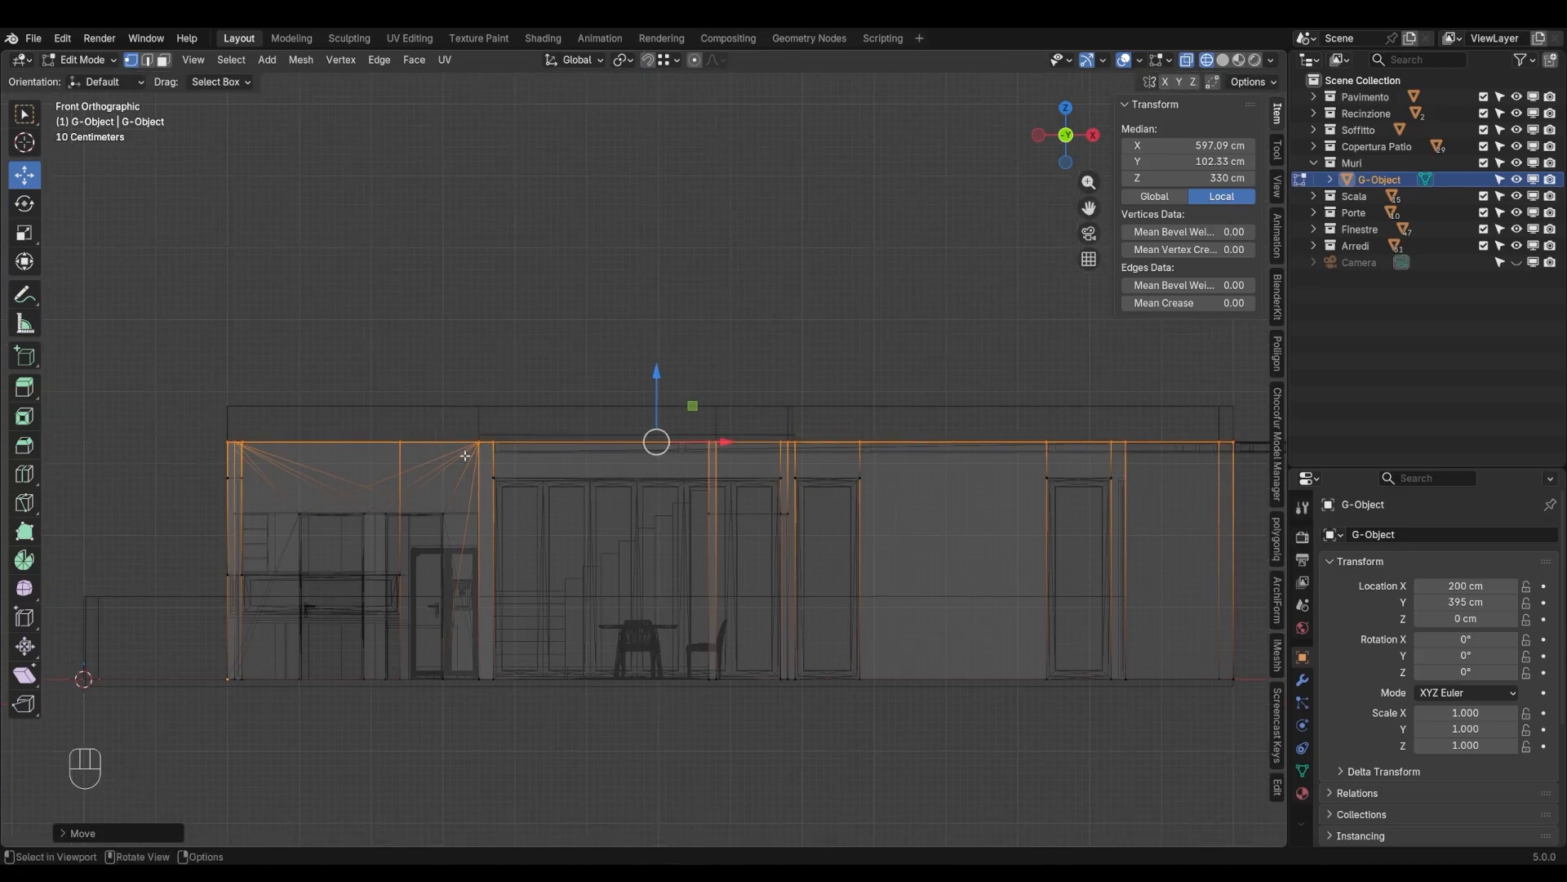
key(Tab)
Deselect everything and view the interior through the camera in solid shading
key(a)
key(KP_0)
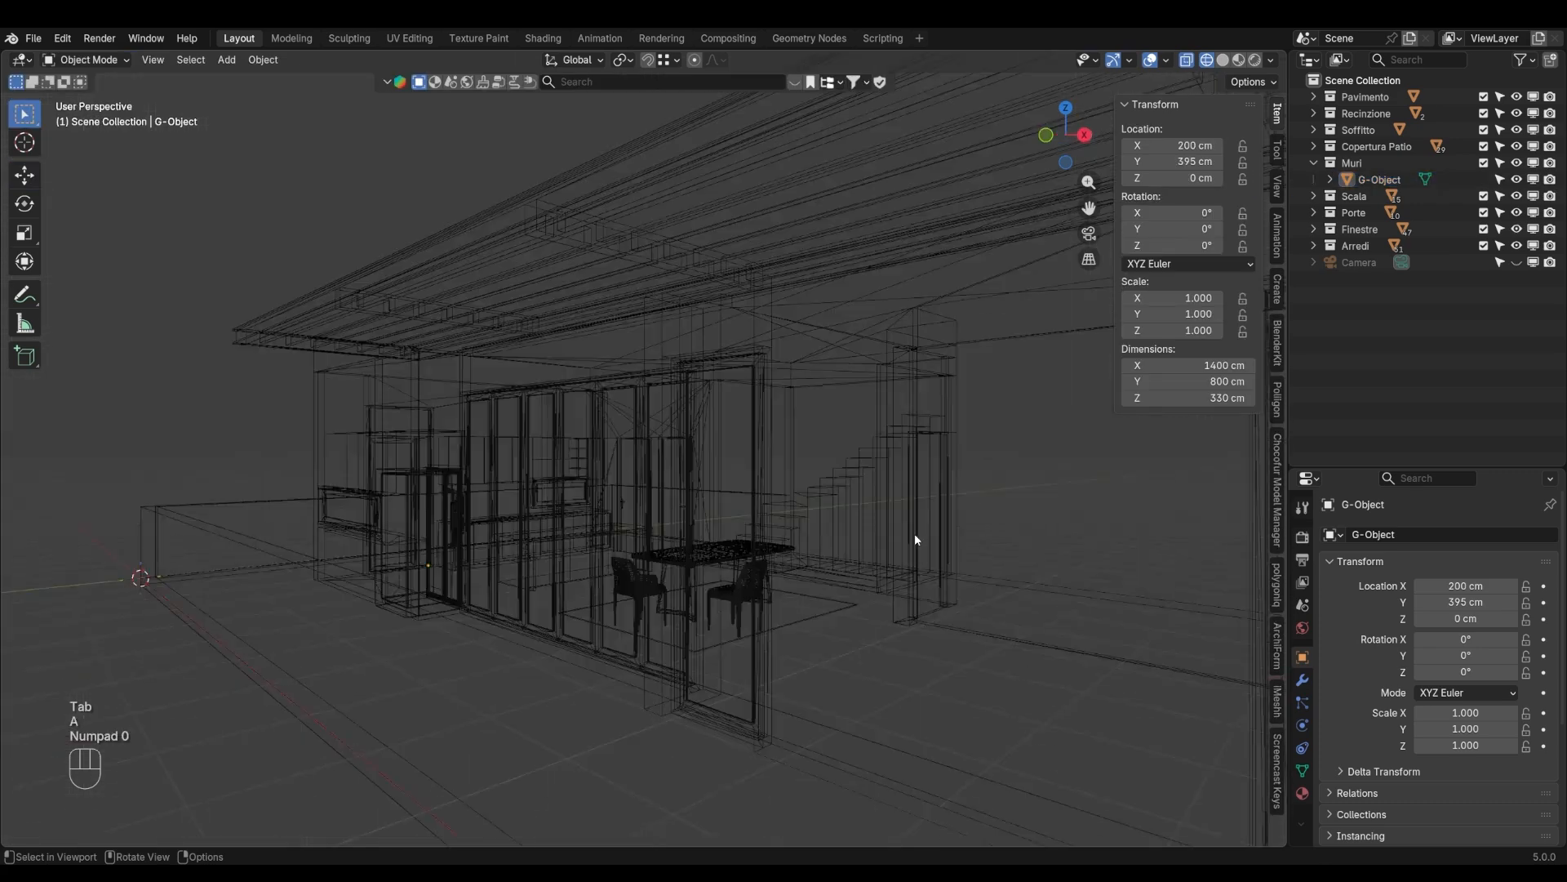
key(z)
click(673, 573)
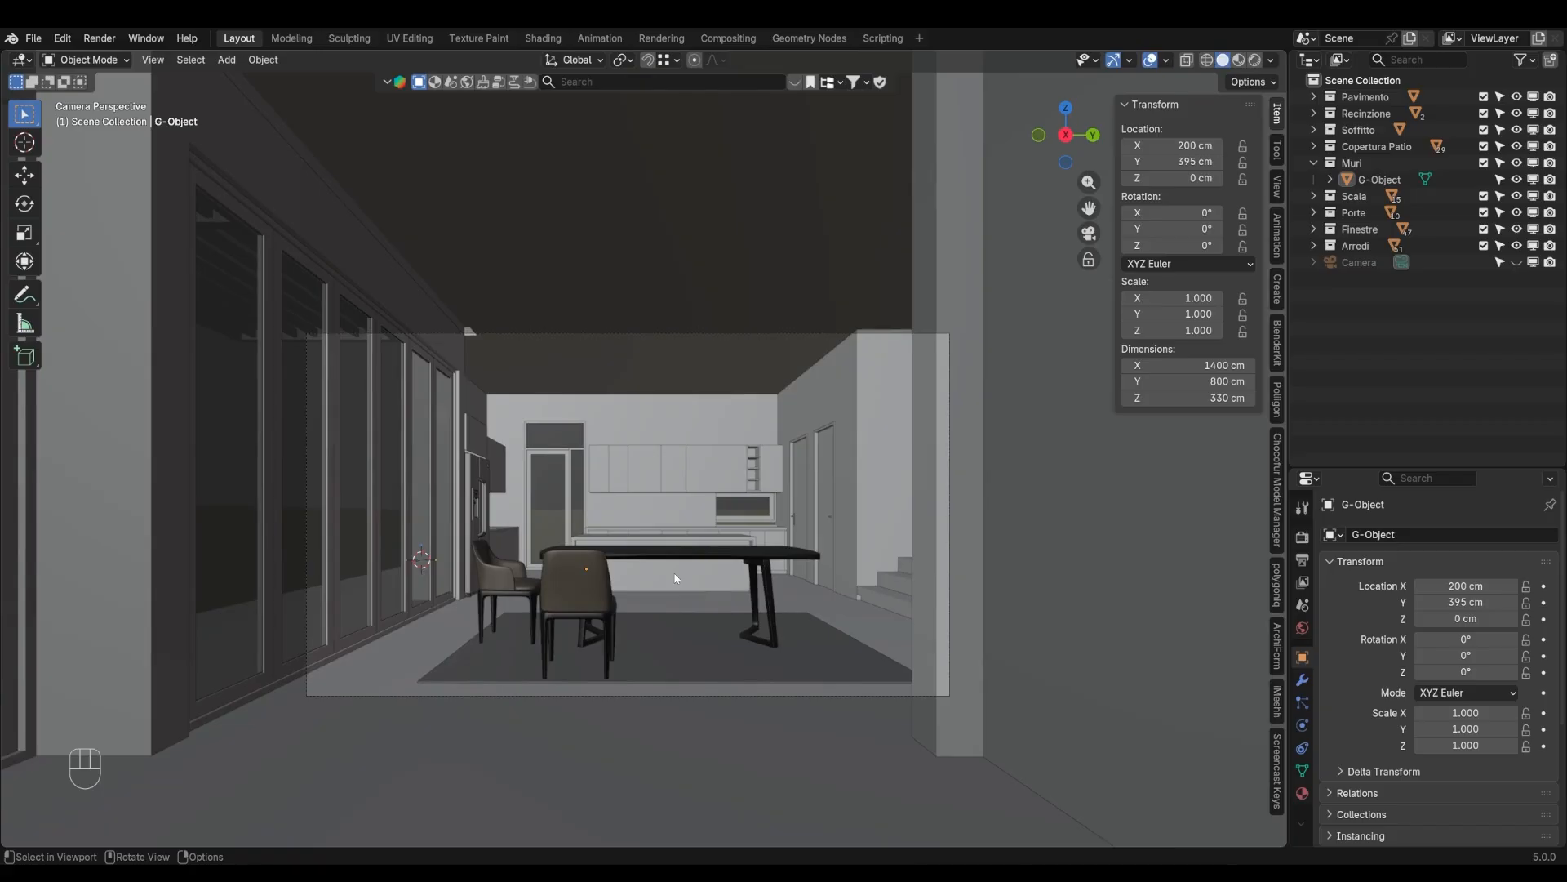
shift+middle_drag(708, 568, 694, 552)
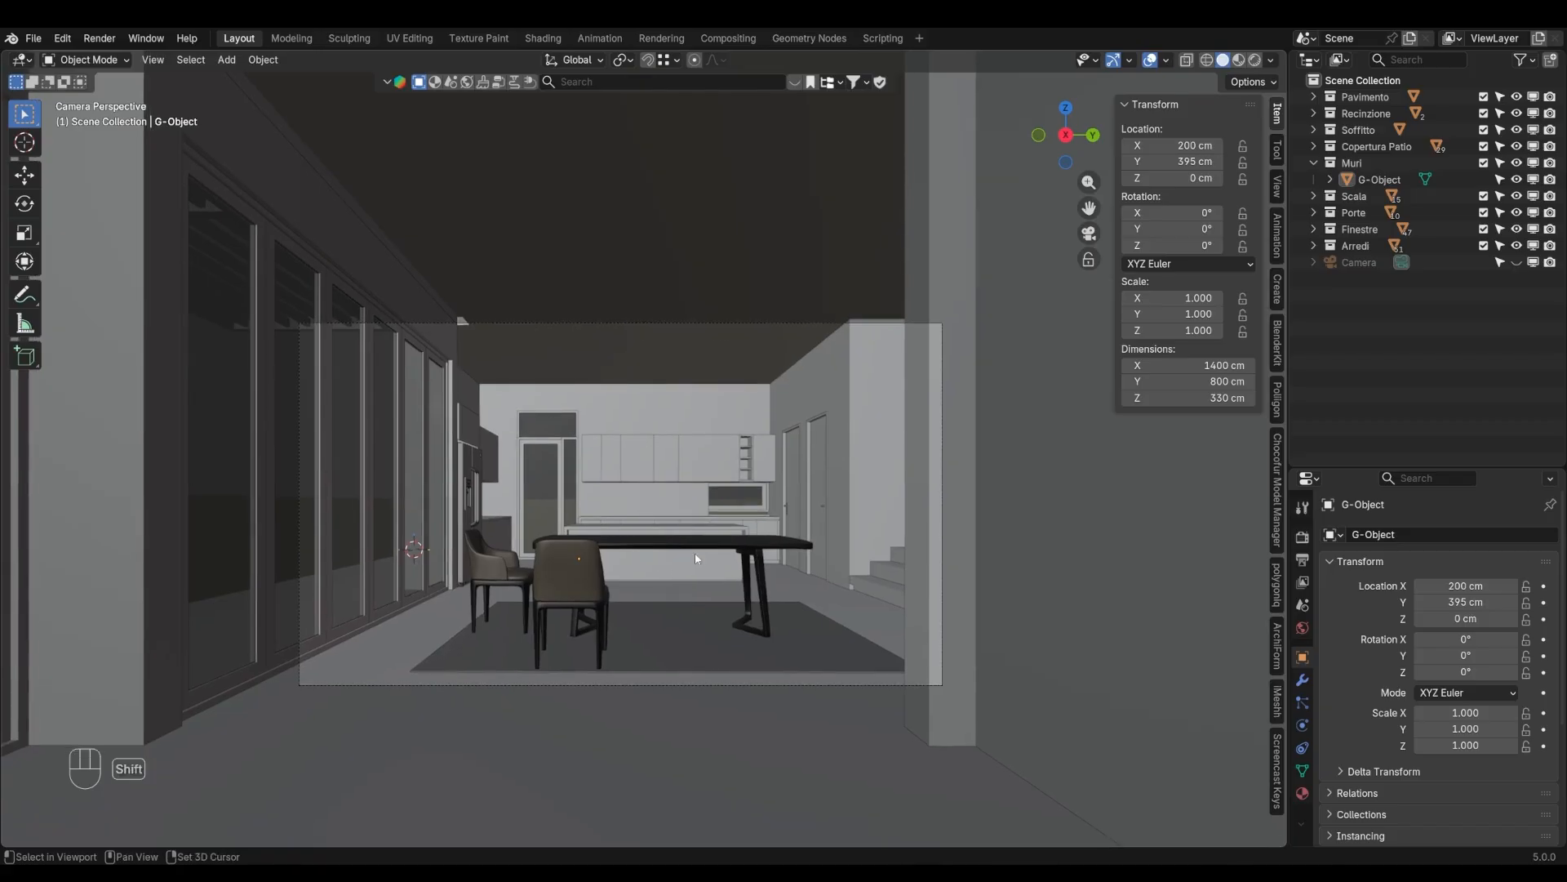
Unhide the camera in the viewport and collapse the Muri collection in the Outliner
click(1517, 262)
click(1315, 163)
scroll(671, 491, down, 2)
shift+middle_drag(651, 490, 585, 487)
scroll(609, 485, up, 1)
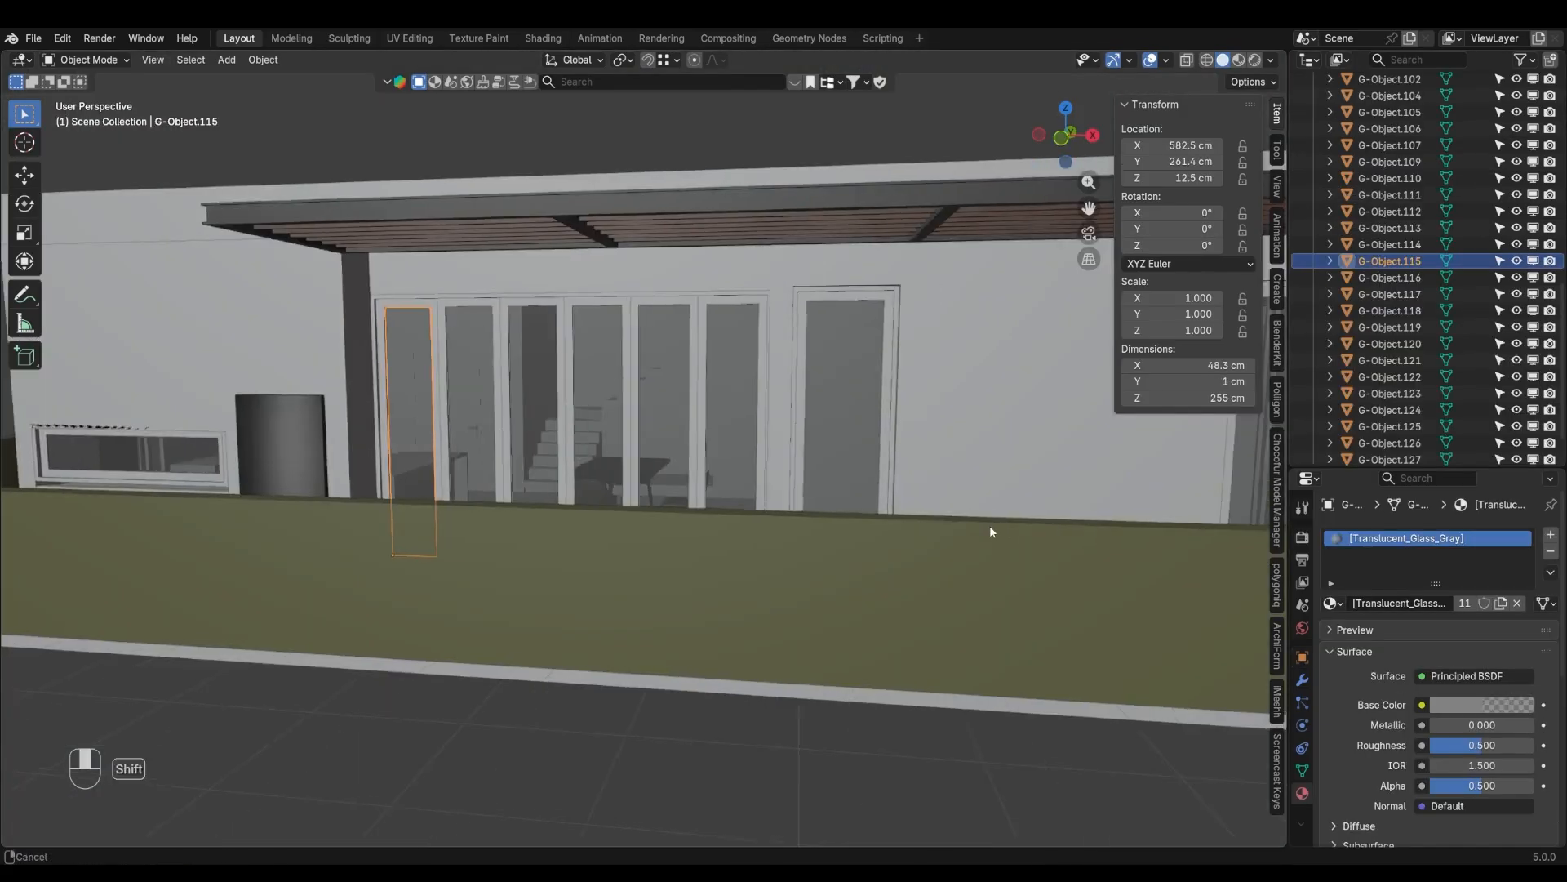
Isolate the joined walls together with the side window frame in local view
middle_drag(989, 526, 709, 536)
middle_drag(576, 571, 629, 568)
shift+middle_drag(629, 568, 676, 563)
middle_drag(676, 563, 370, 372)
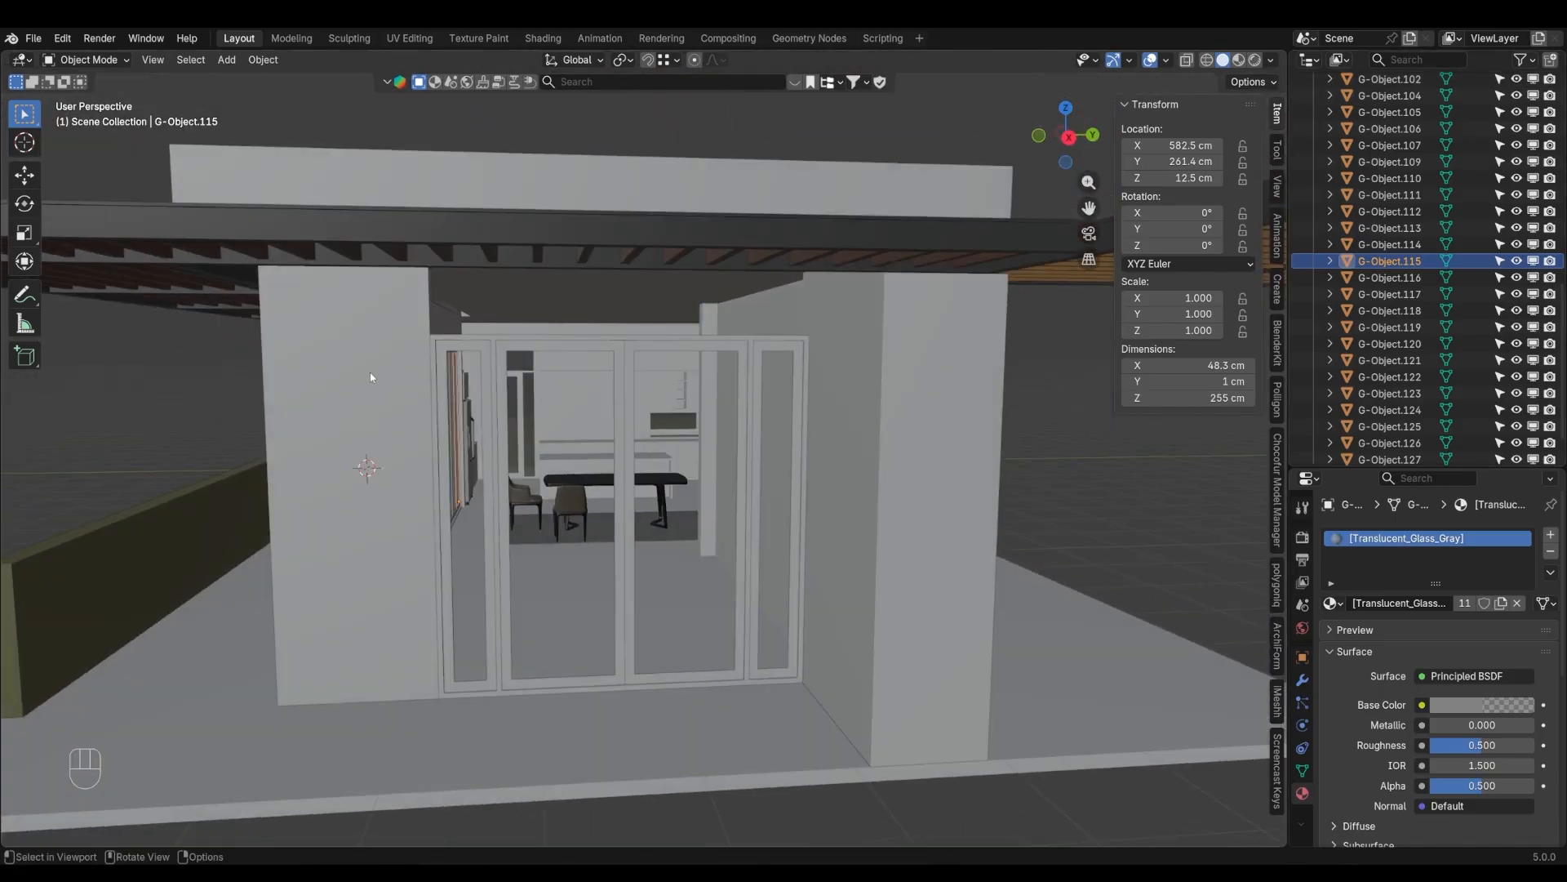
key(Tab)
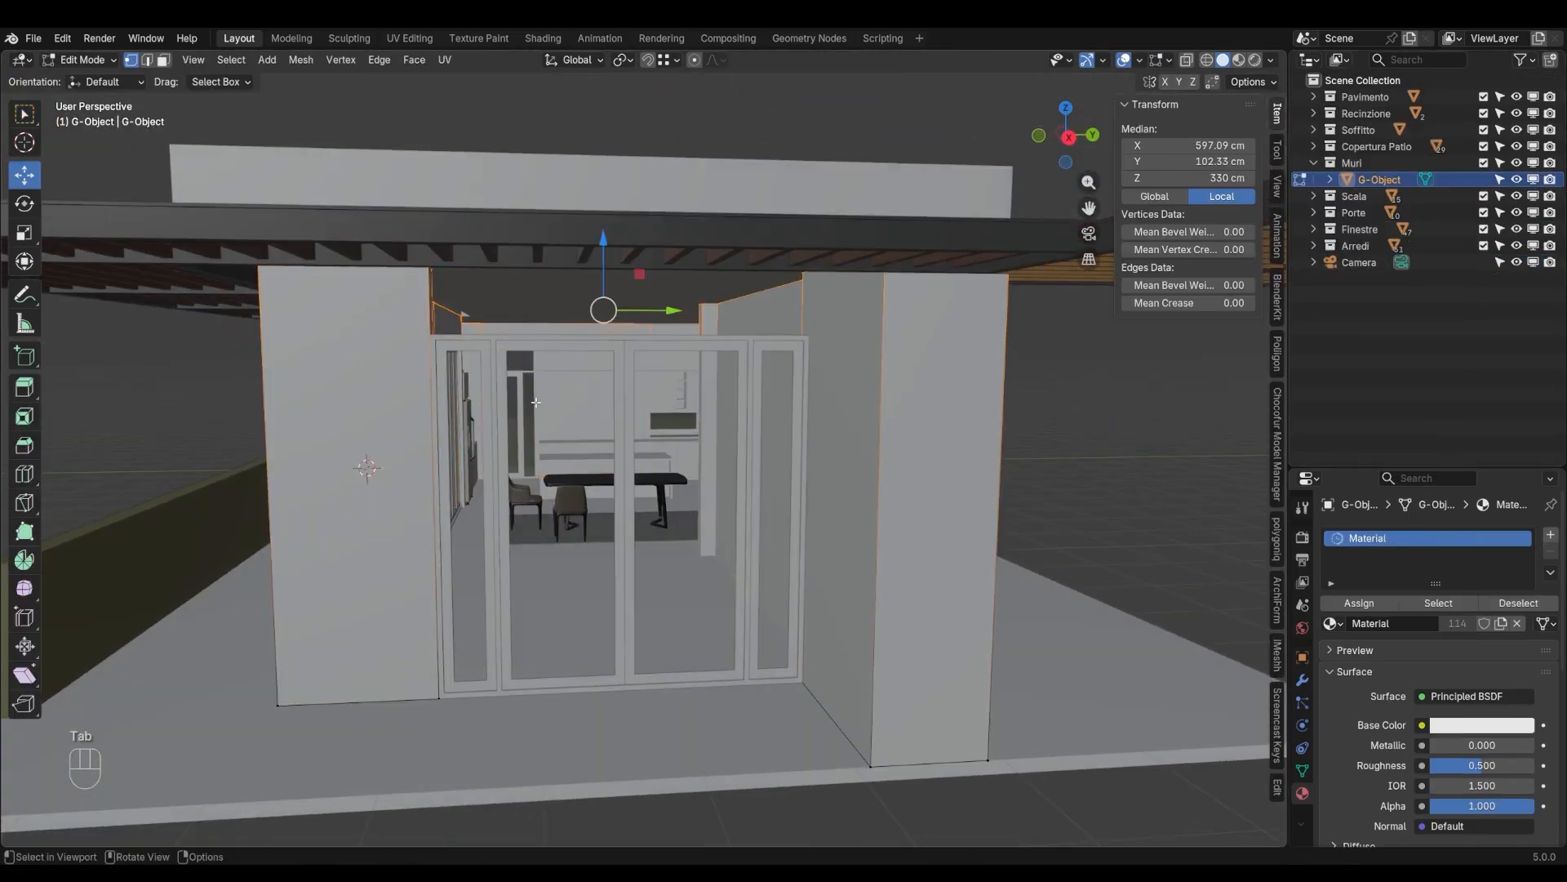
middle_drag(669, 368, 934, 457)
key(Tab)
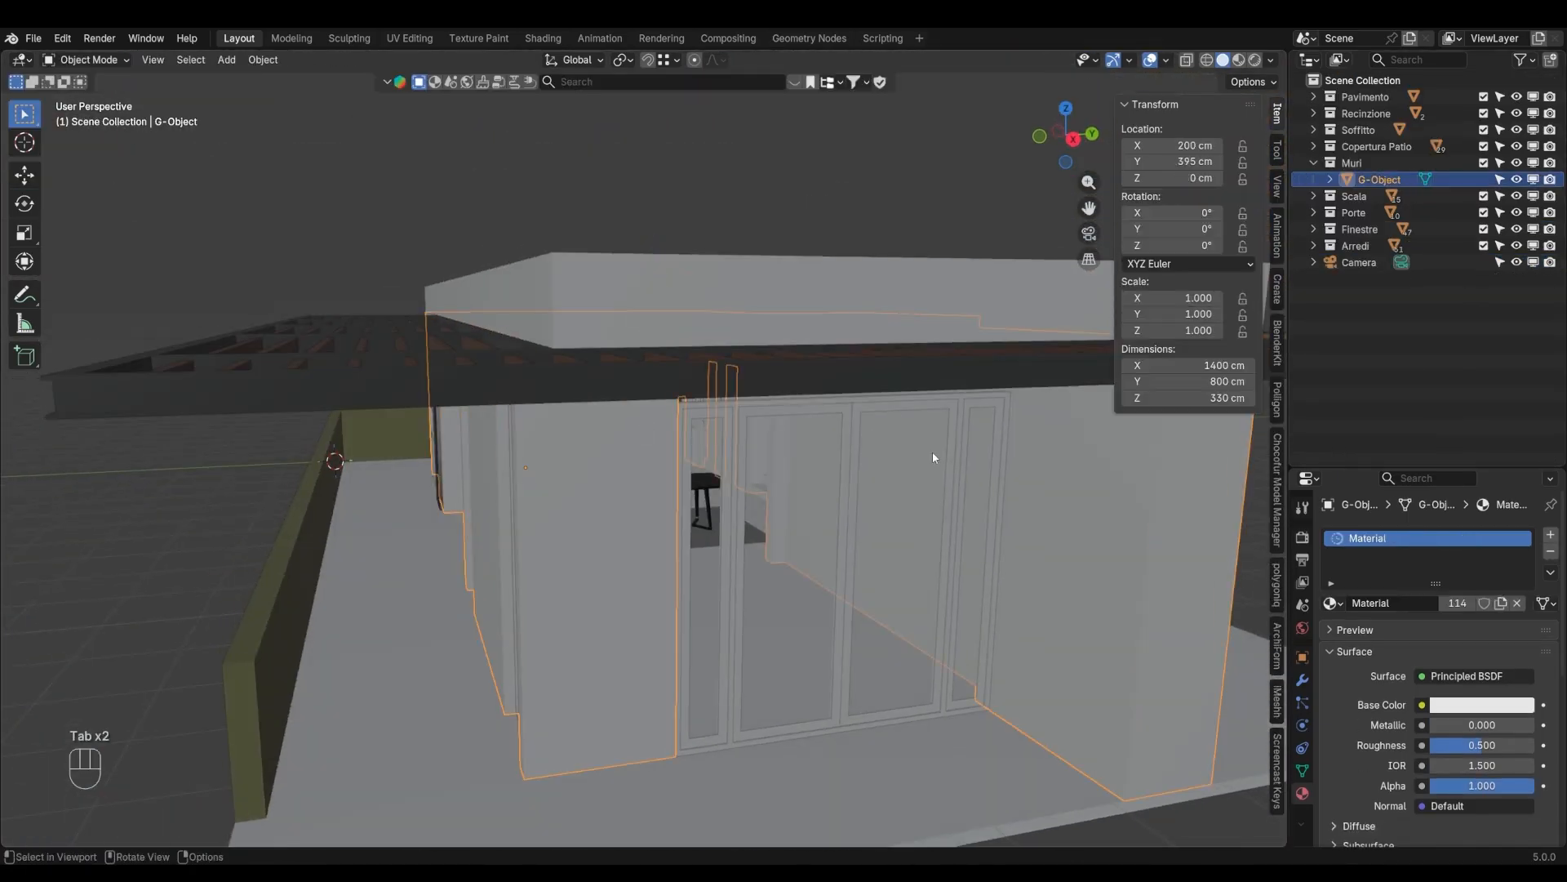
middle_drag(788, 457, 777, 413)
click(780, 356)
key(KP_Divide)
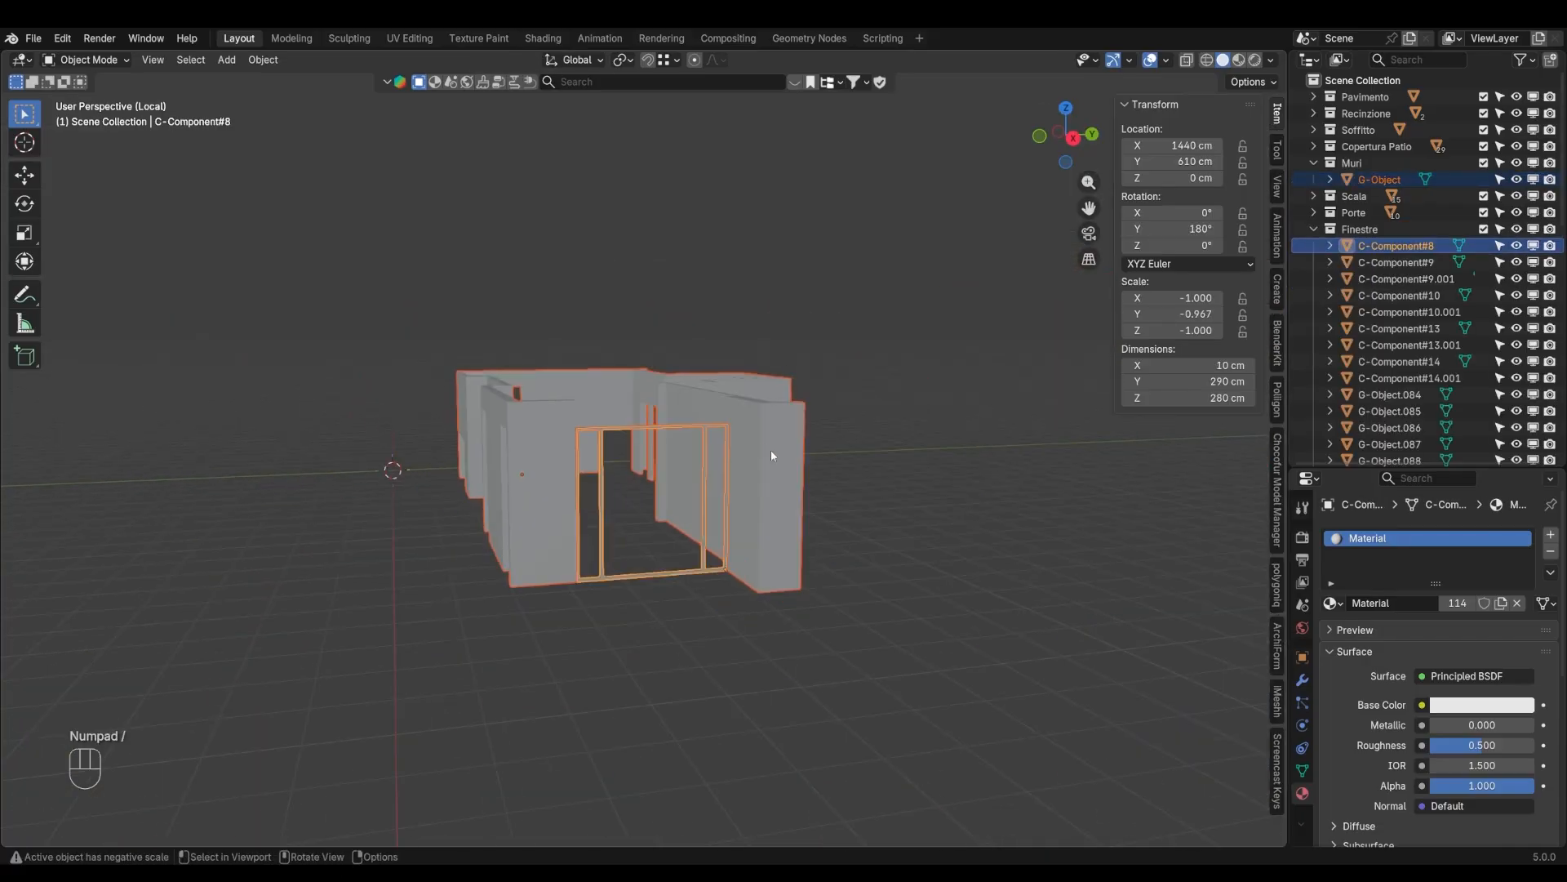
Add a horizontal loop cut around the wall beside the side window, snapped to the frame's top at 280 cm
click(770, 449)
key(Tab)
middle_drag(770, 449, 828, 460)
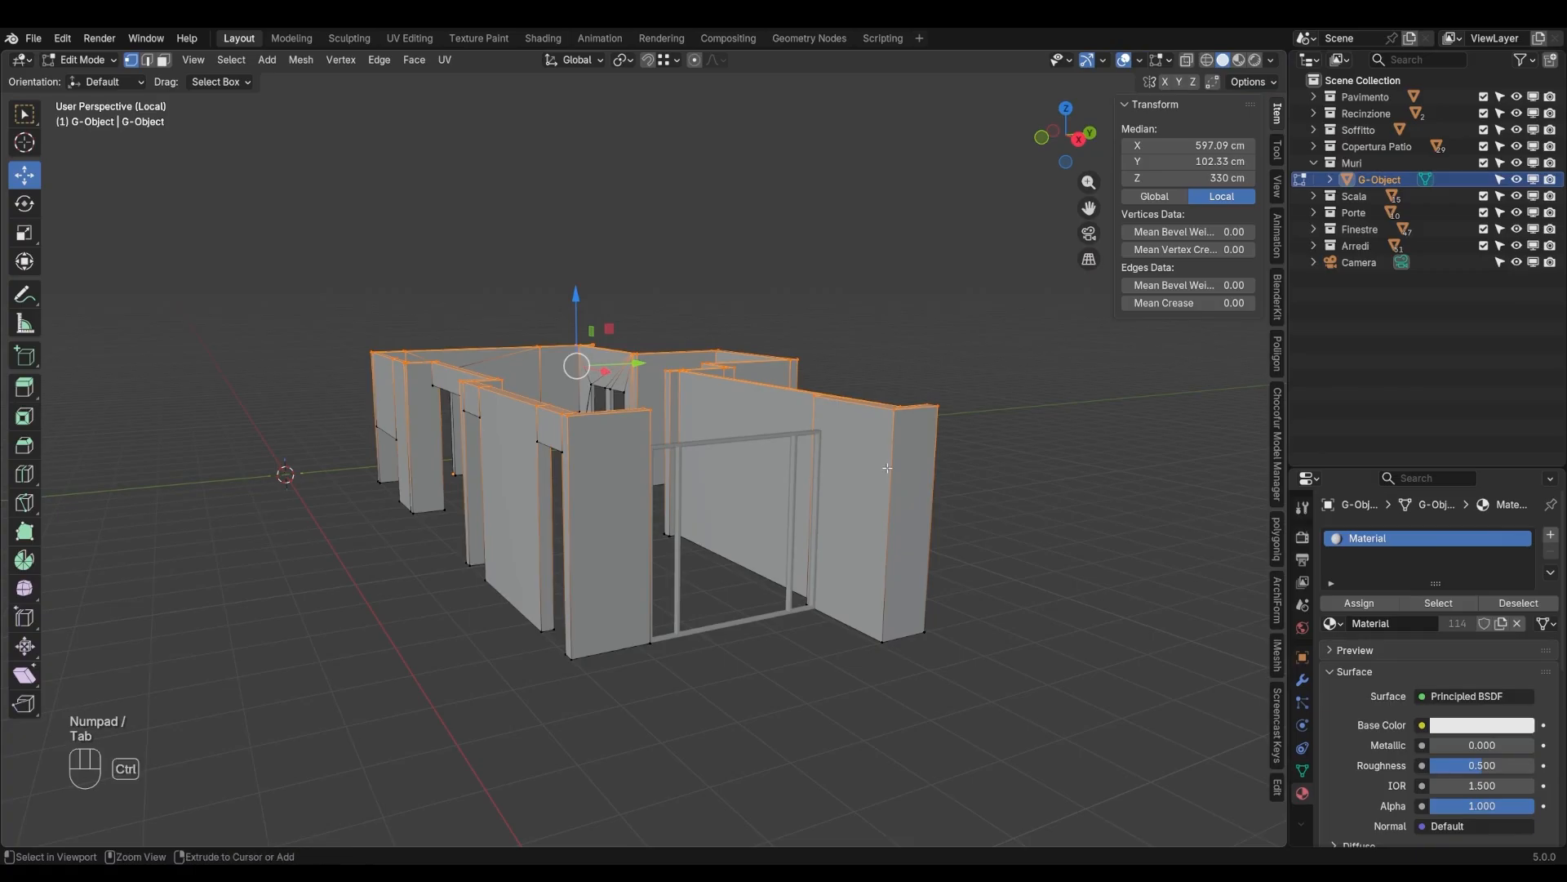
key(ctrl+r)
click(818, 501)
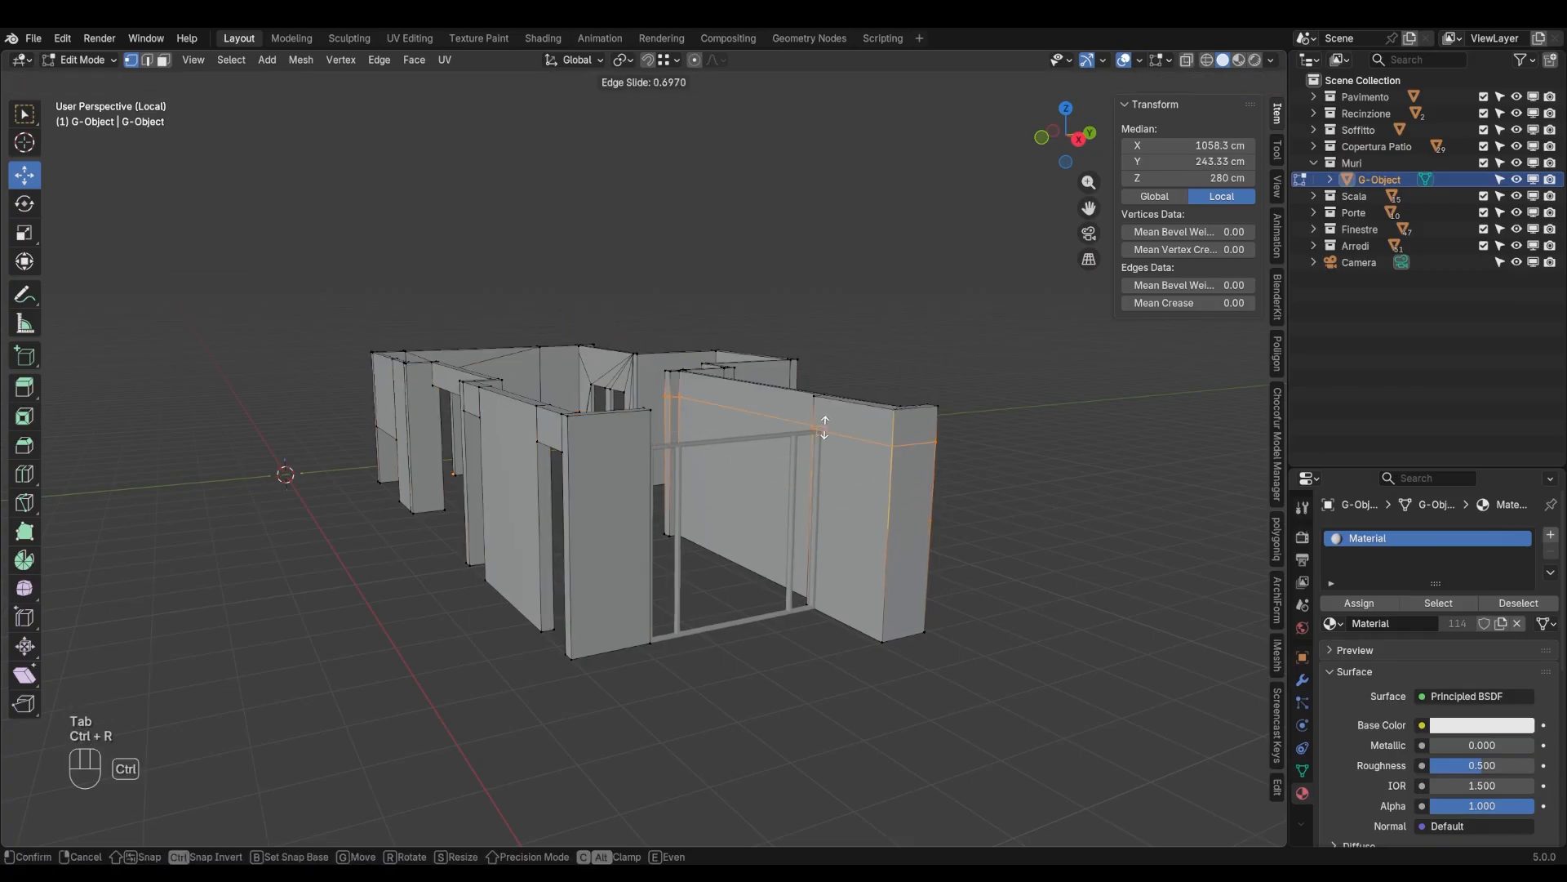
ctrl+click(823, 426)
Add a vertical loop cut on the wall section just outside the side window frame
middle_drag(863, 468, 856, 491)
scroll(855, 492, up, 3)
shift+middle_drag(944, 518, 849, 462)
middle_drag(849, 461, 902, 476)
shift+middle_drag(1116, 409, 1016, 404)
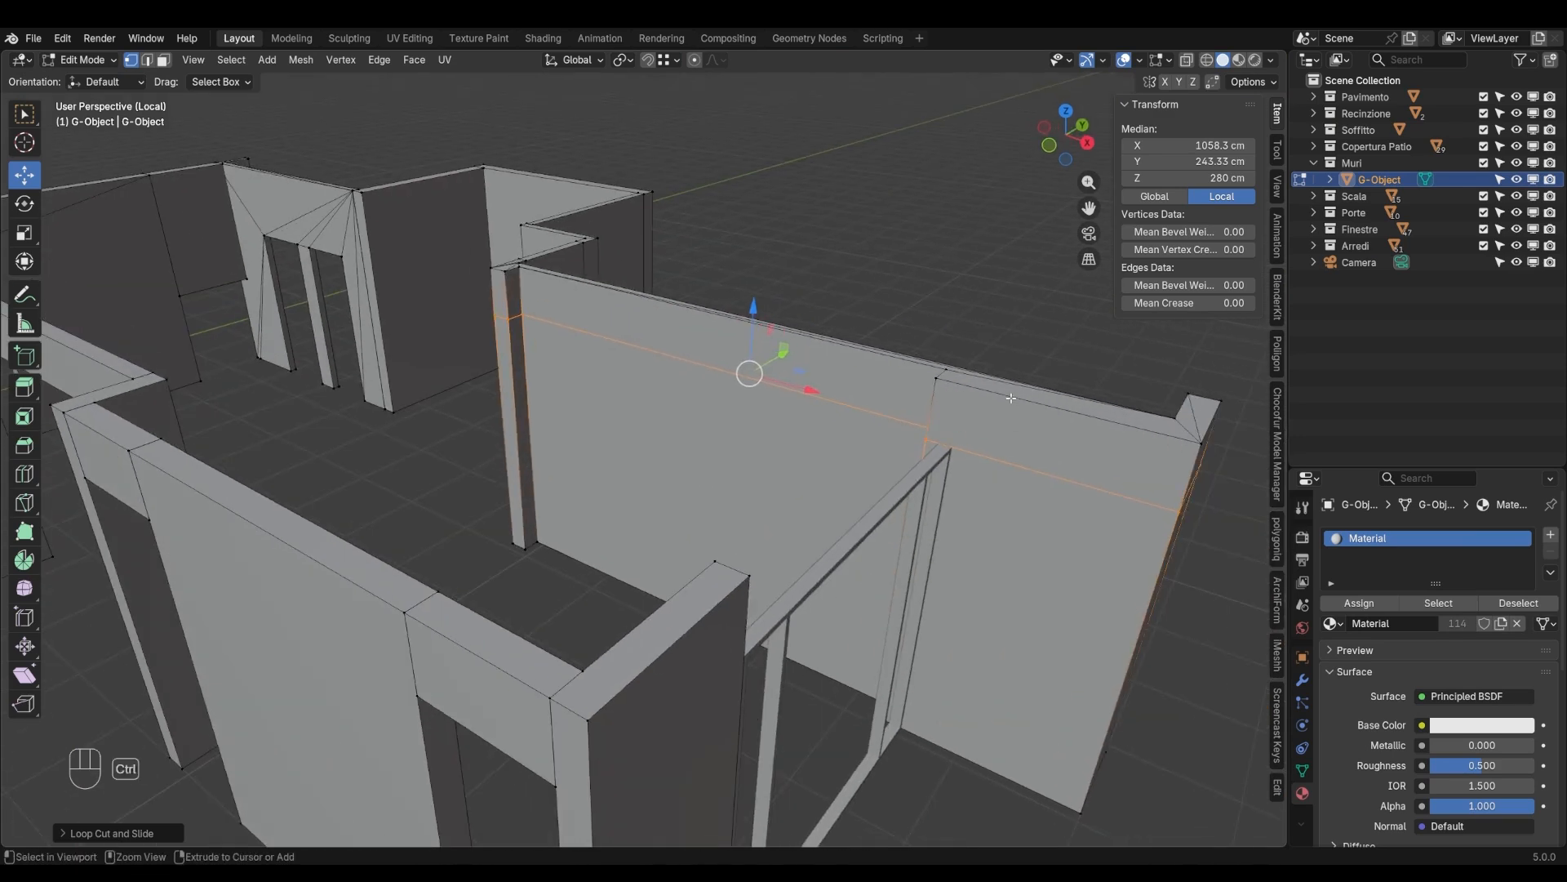
key(ctrl+r)
click(1011, 399)
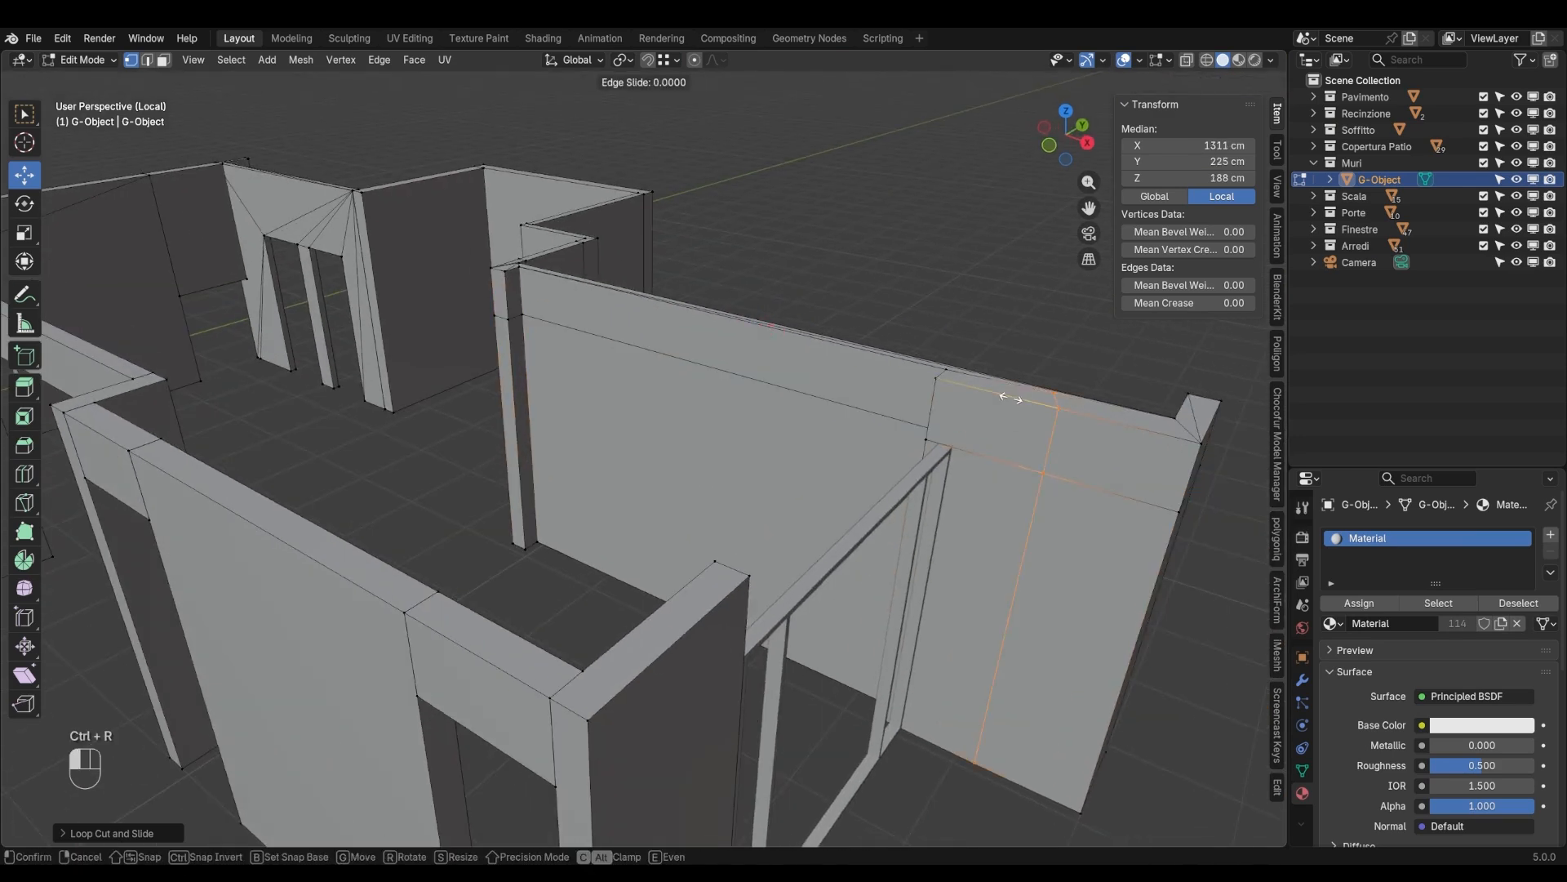
click(973, 434)
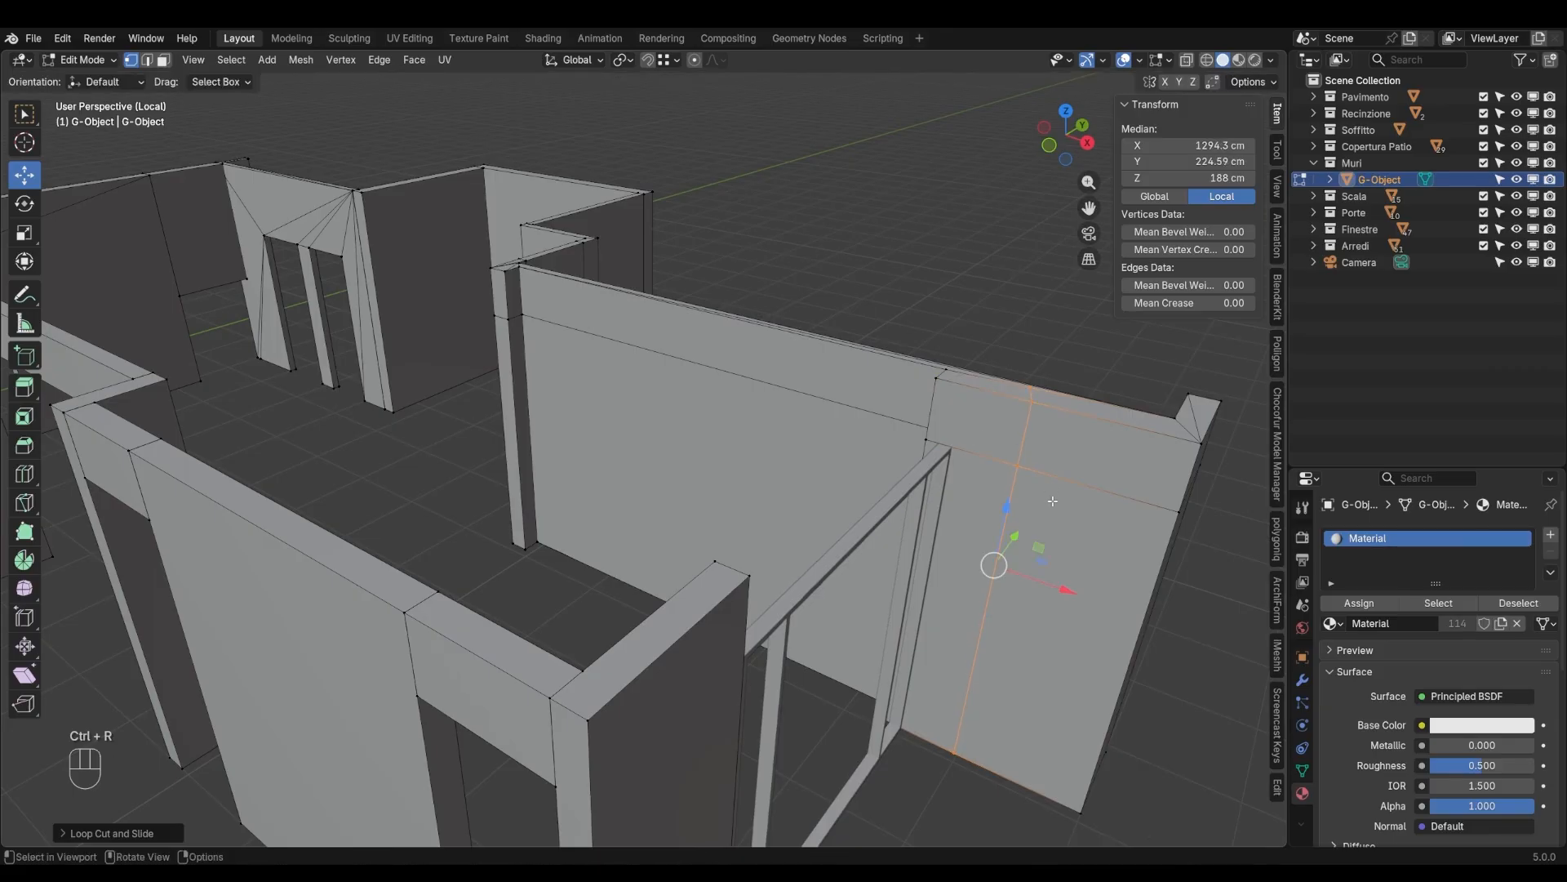
Flatten the vertical loop by scaling X to 0 and snap it along X to the window frame's outer edge
key(s)
key(x)
key(KP_0)
key(KP_Enter)
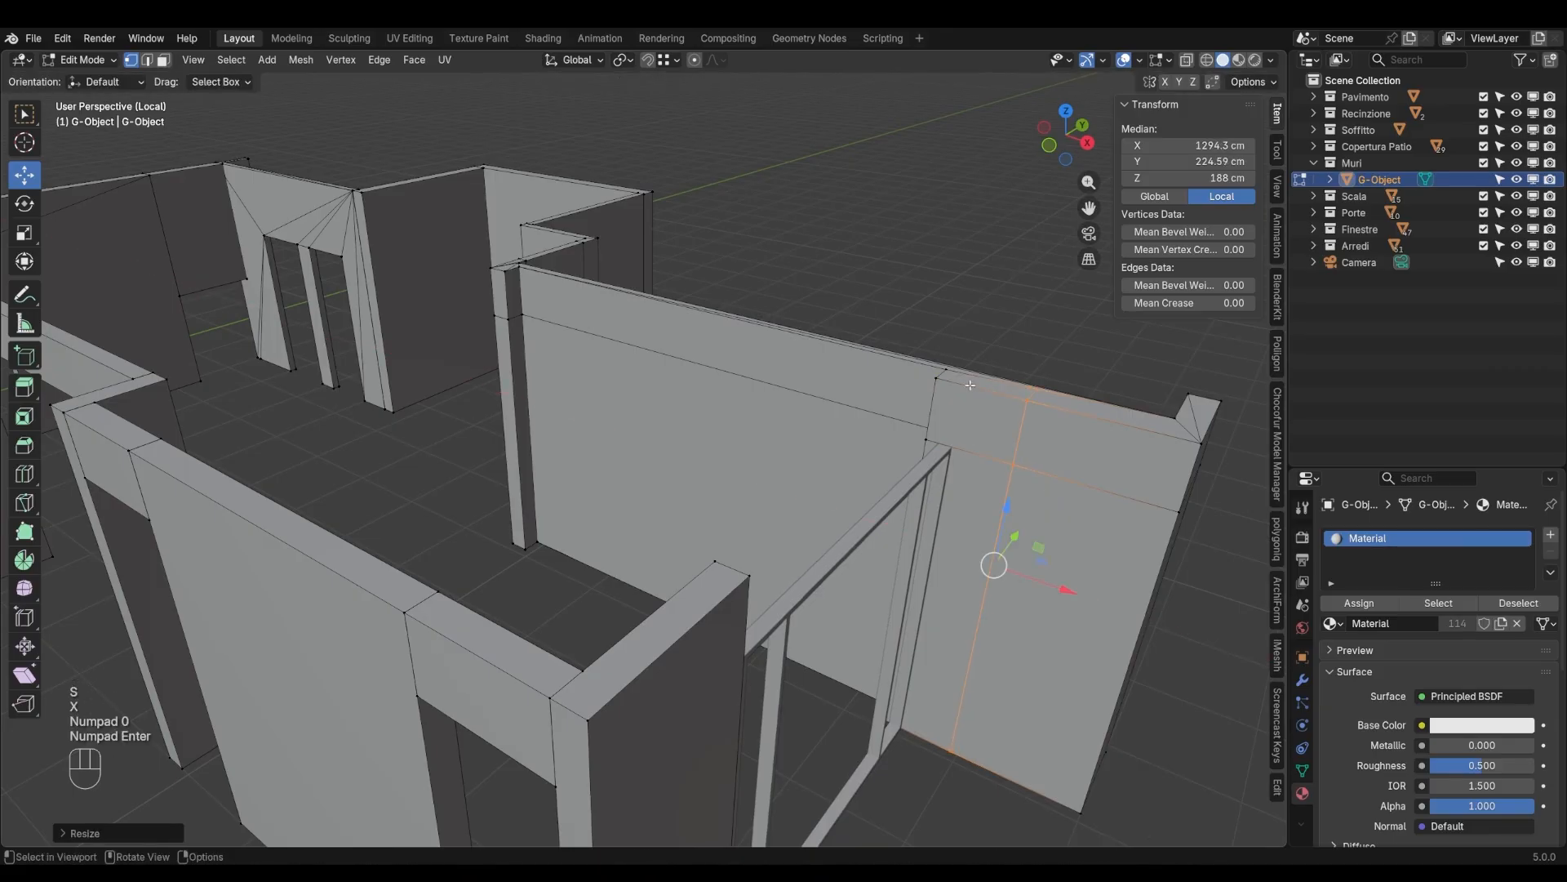
ctrl+drag(1065, 589, 996, 511)
middle_drag(996, 511, 1006, 504)
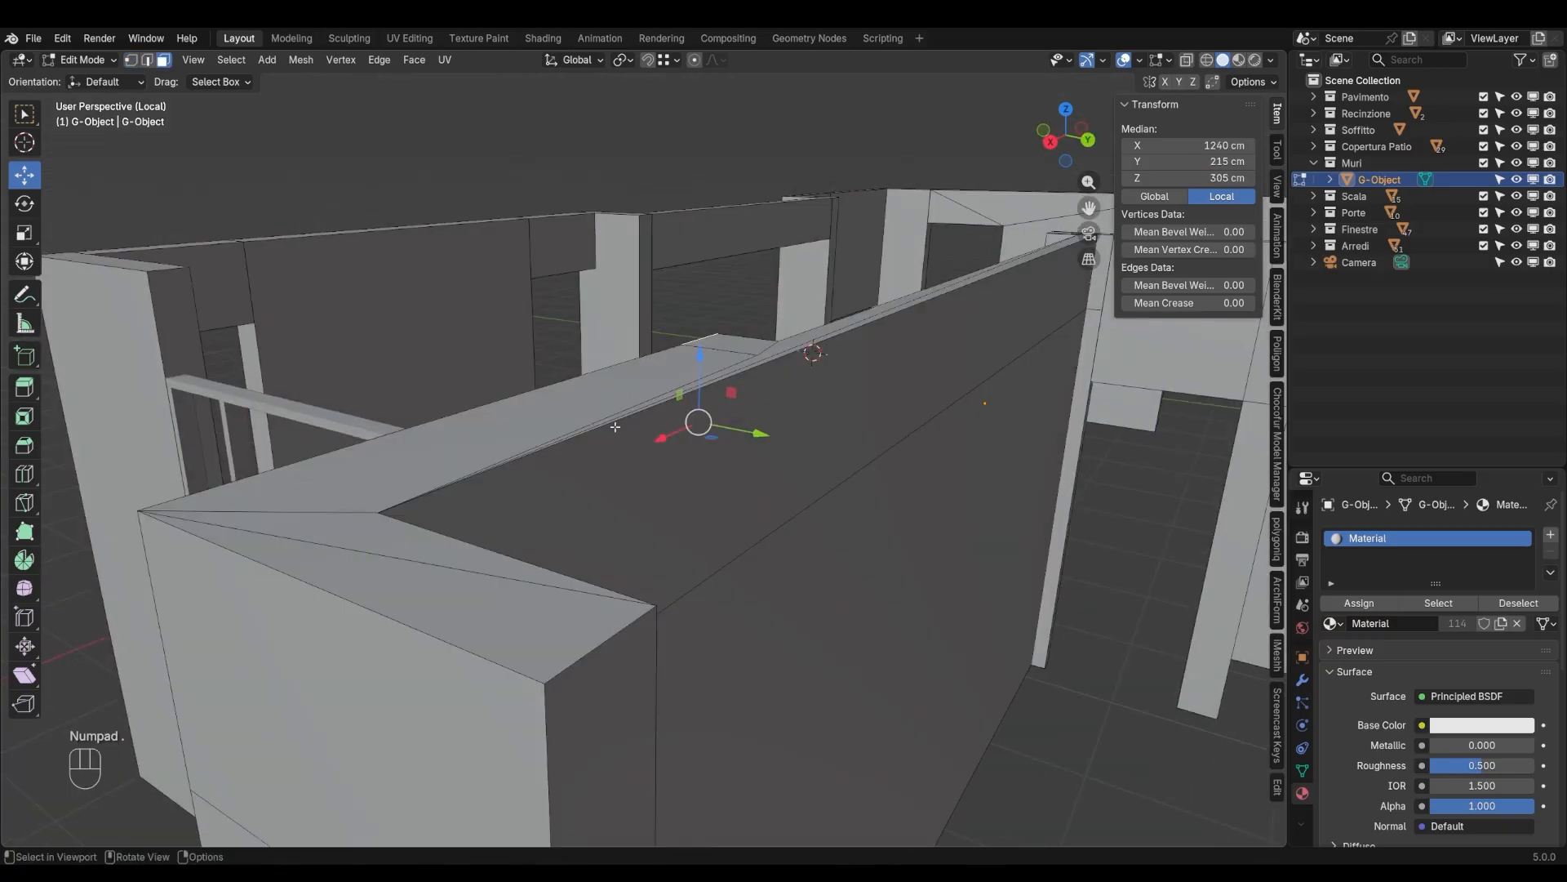
Add a horizontal loop cut to the wall on the window's opposite side, snapped to the frame's top at 280 cm
shift+middle_drag(196, 428, 383, 502)
key(ctrl+r)
click(454, 541)
click(424, 446)
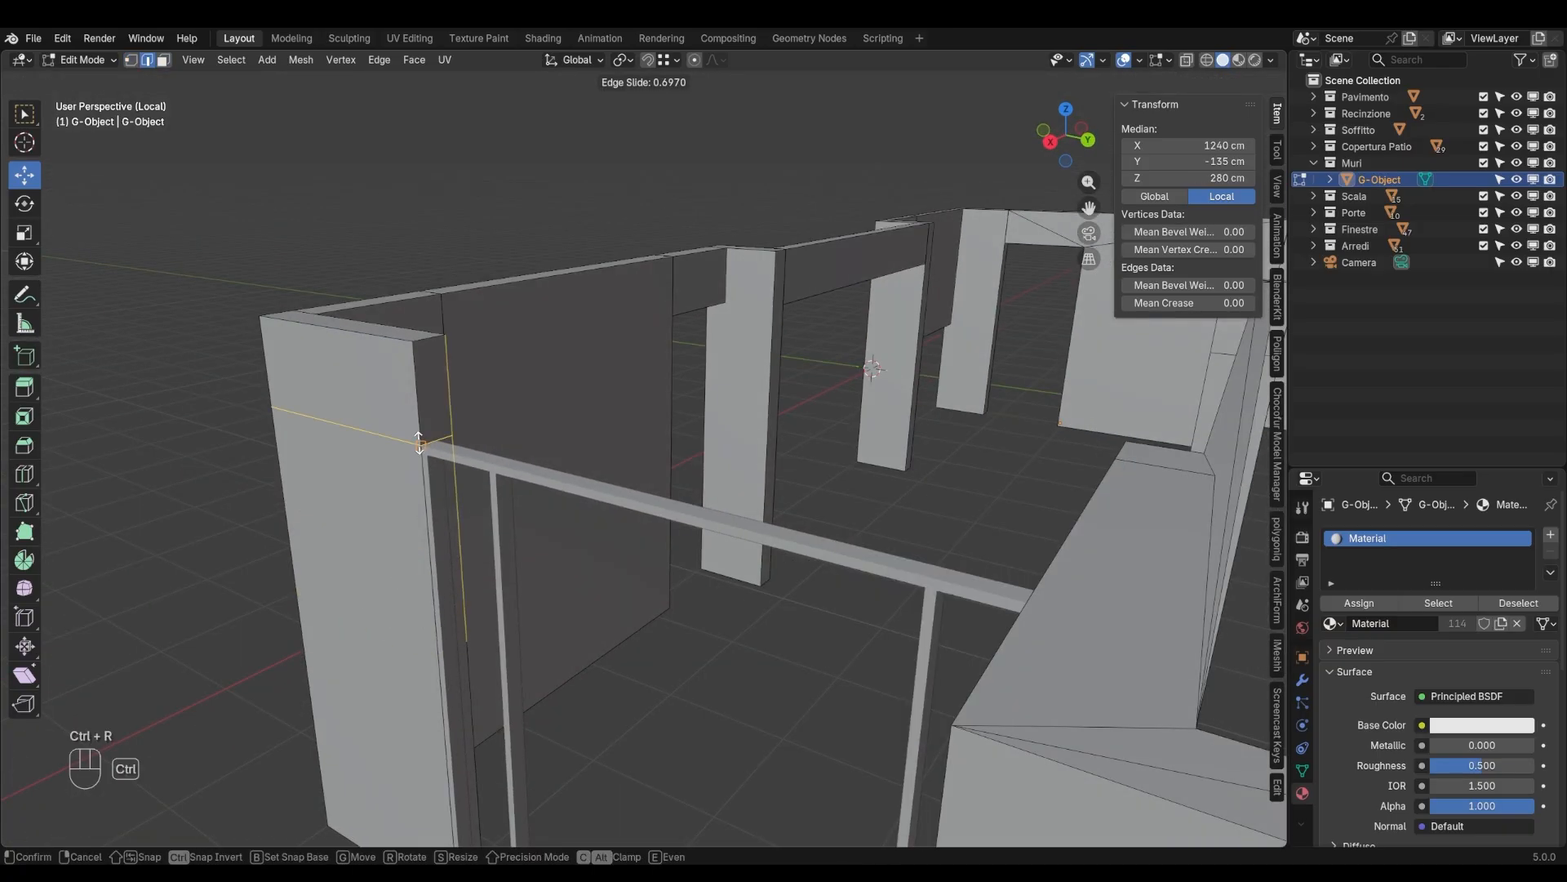
Bridge the two facing wall faces above the side window to close the gap over the frame
key(3)
click(433, 395)
middle_drag(665, 529, 962, 378)
click(962, 376)
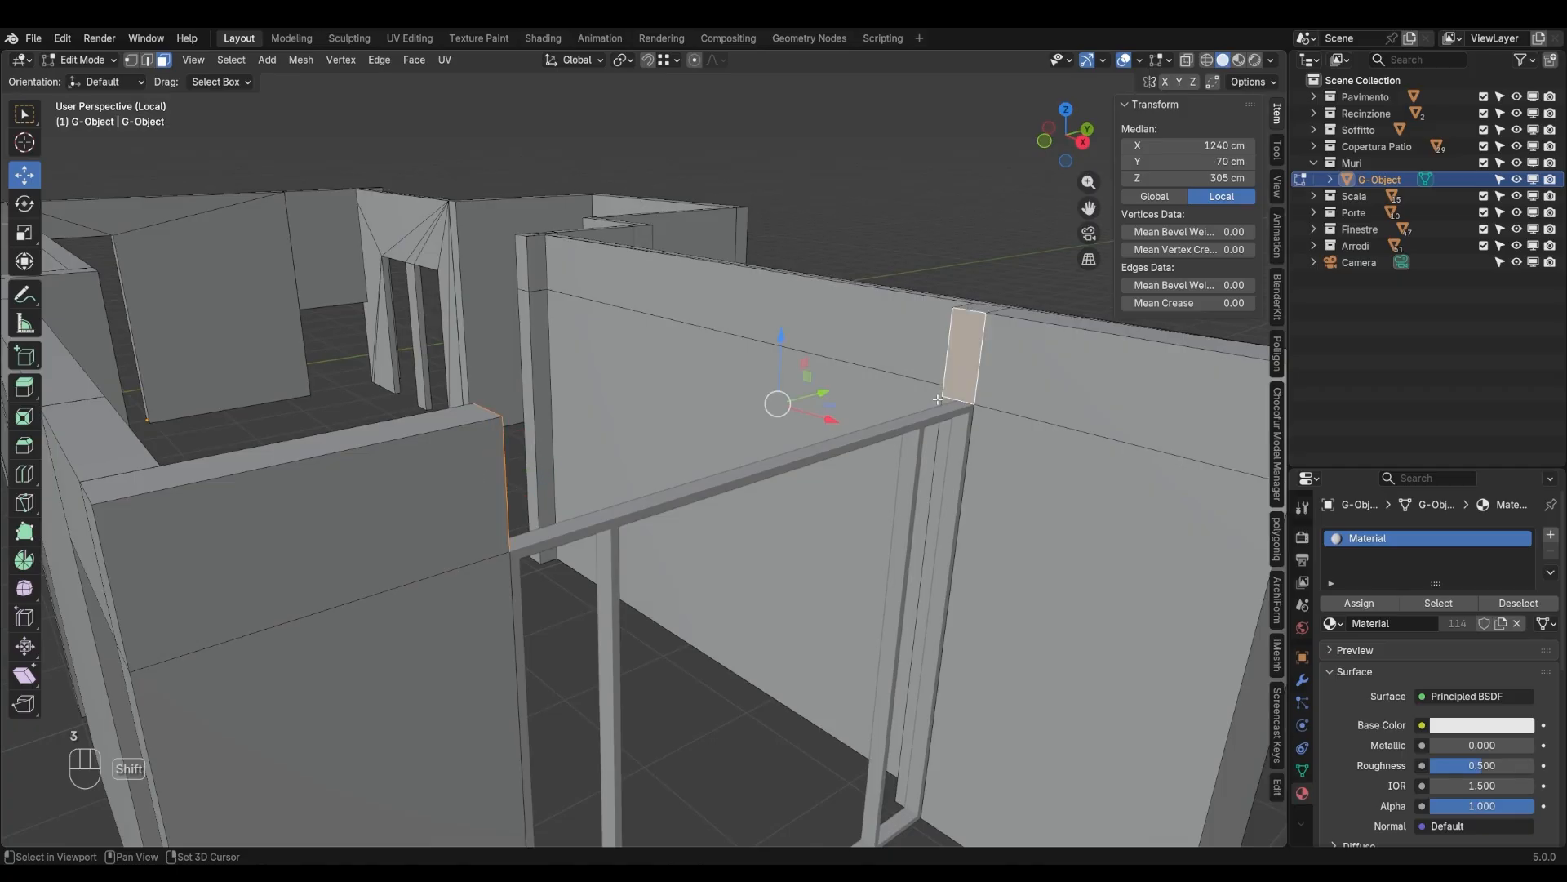
right_click(749, 395)
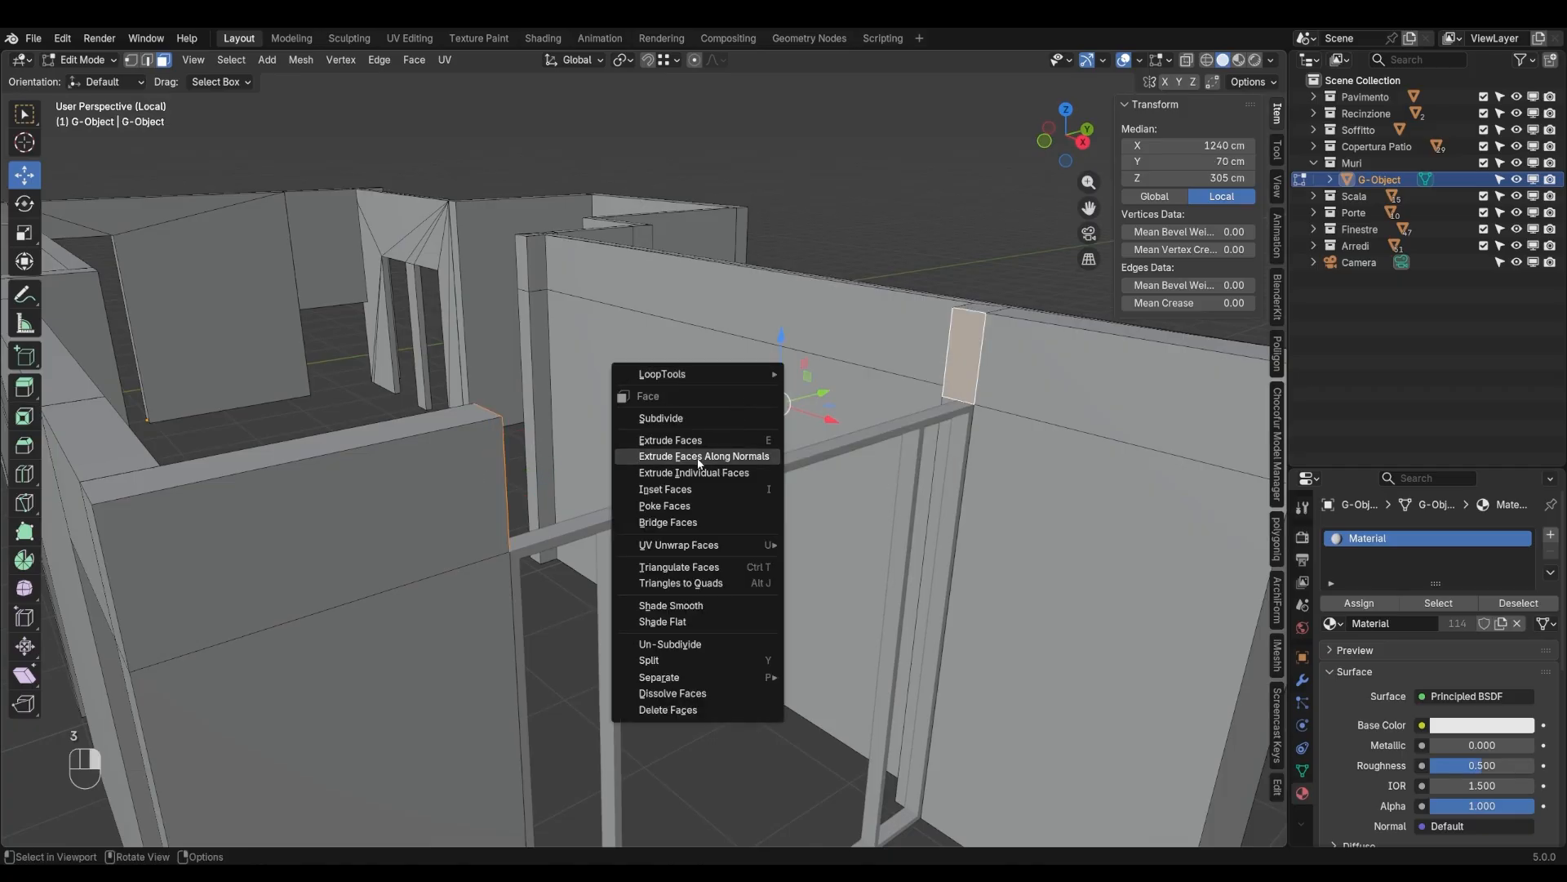
click(668, 522)
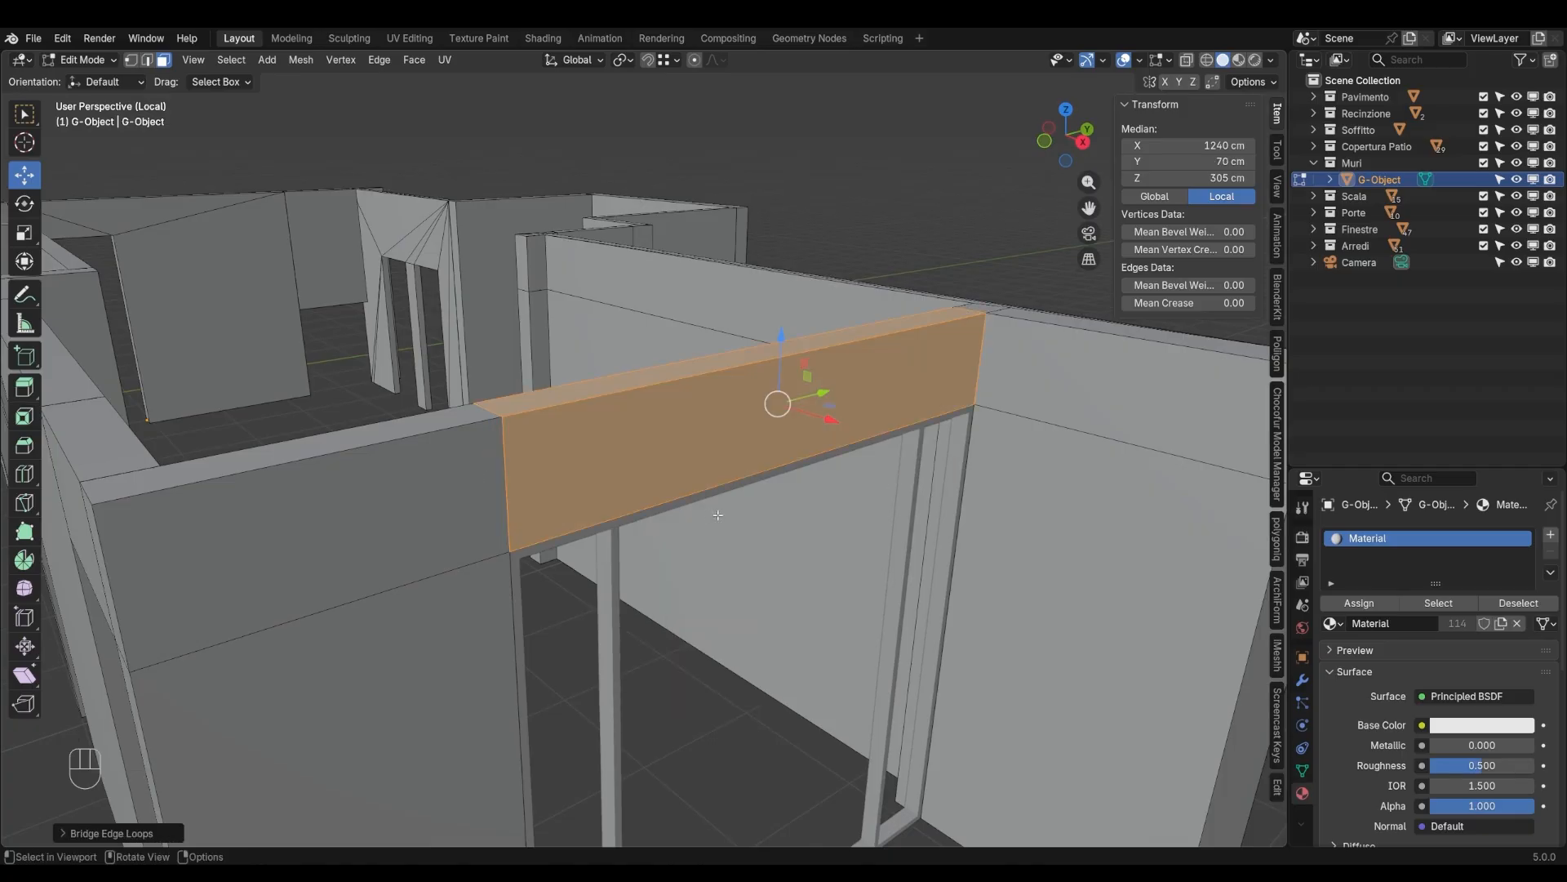
Deselect the geometry, leave mesh editing and exit local view to show the whole house
key(a)
key(a)
scroll(764, 530, down, 5)
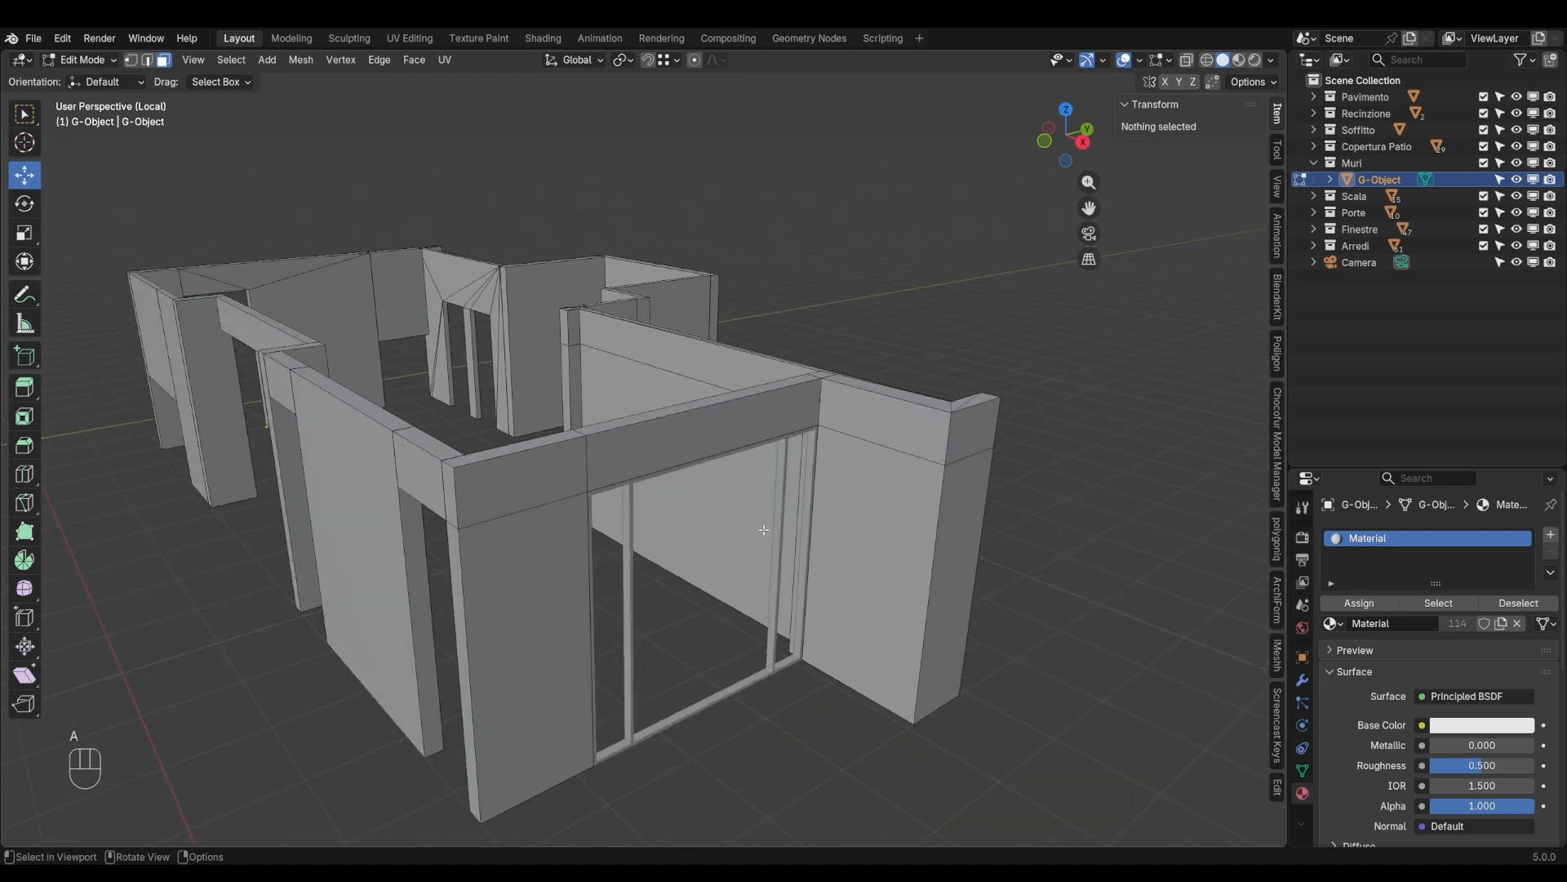
key(a)
key(Tab)
middle_drag(760, 530, 356, 472)
key(KP_Divide)
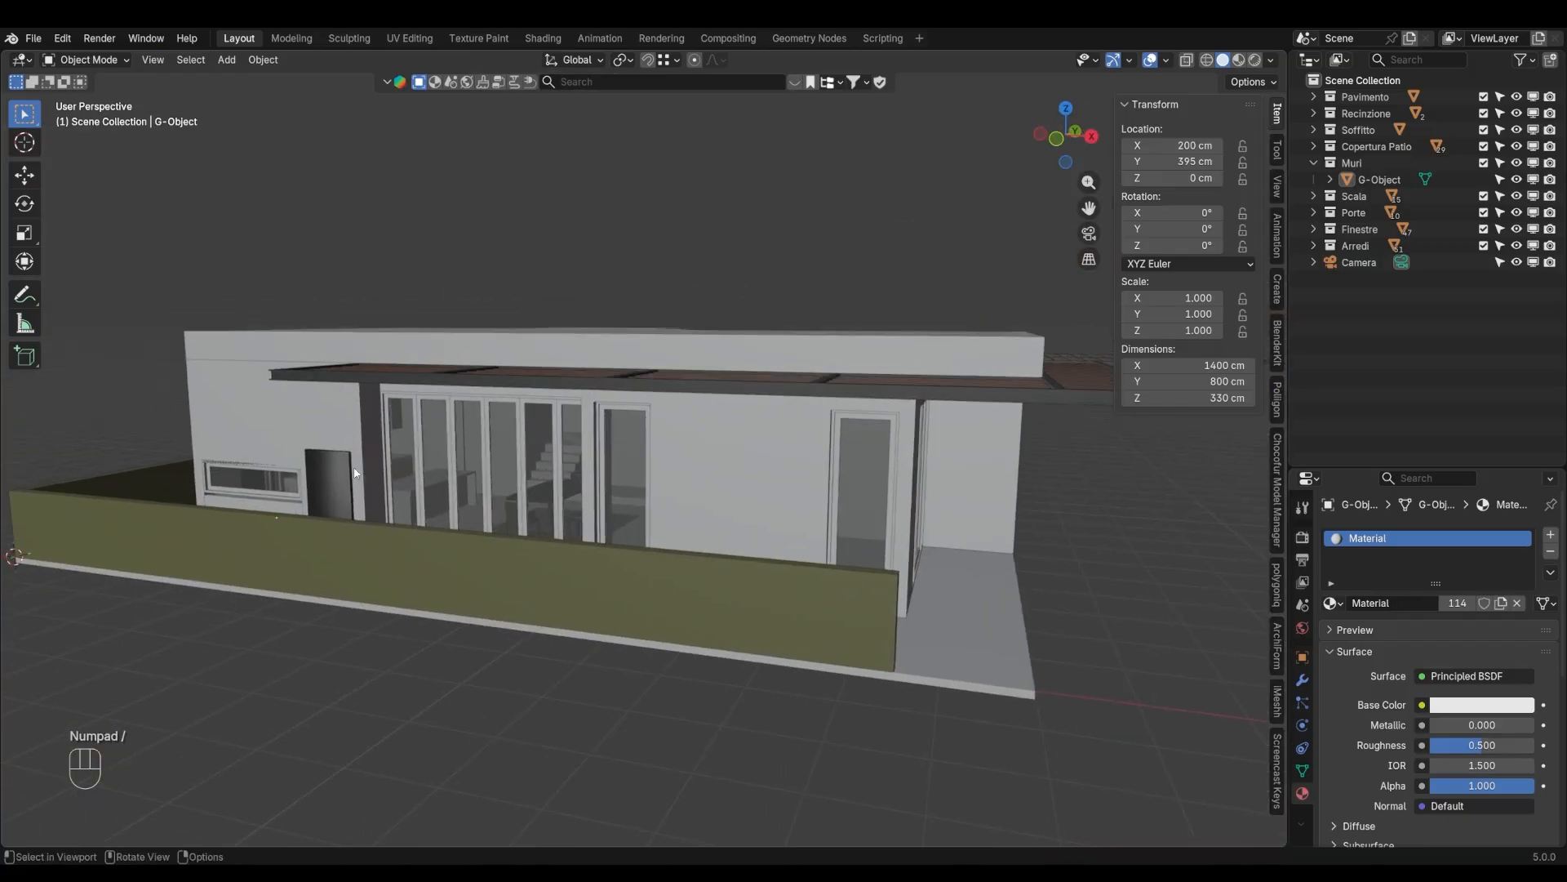
Select a glass pane of the large window and open a Shader Editor beside the viewport with its material nodes framed
click(402, 440)
drag(1286, 55, 801, 52)
click(821, 60)
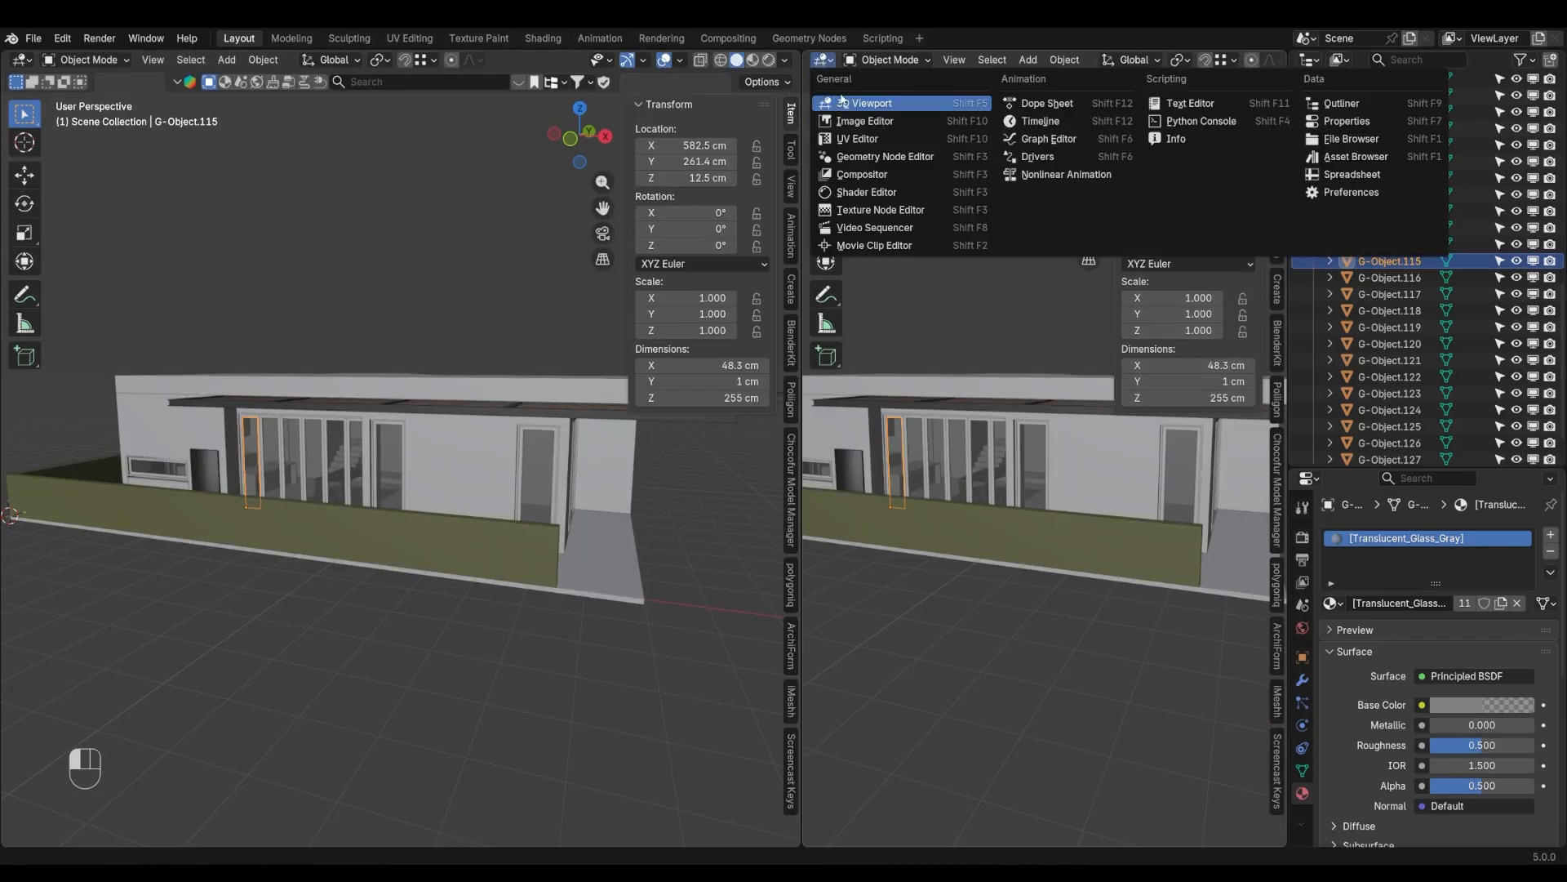
click(849, 192)
middle_drag(1061, 459, 1037, 422)
scroll(1037, 426, up, 3)
drag(1072, 438, 878, 405)
middle_drag(1020, 451, 1177, 474)
scroll(1177, 475, up, 1)
scroll(525, 502, up, 5)
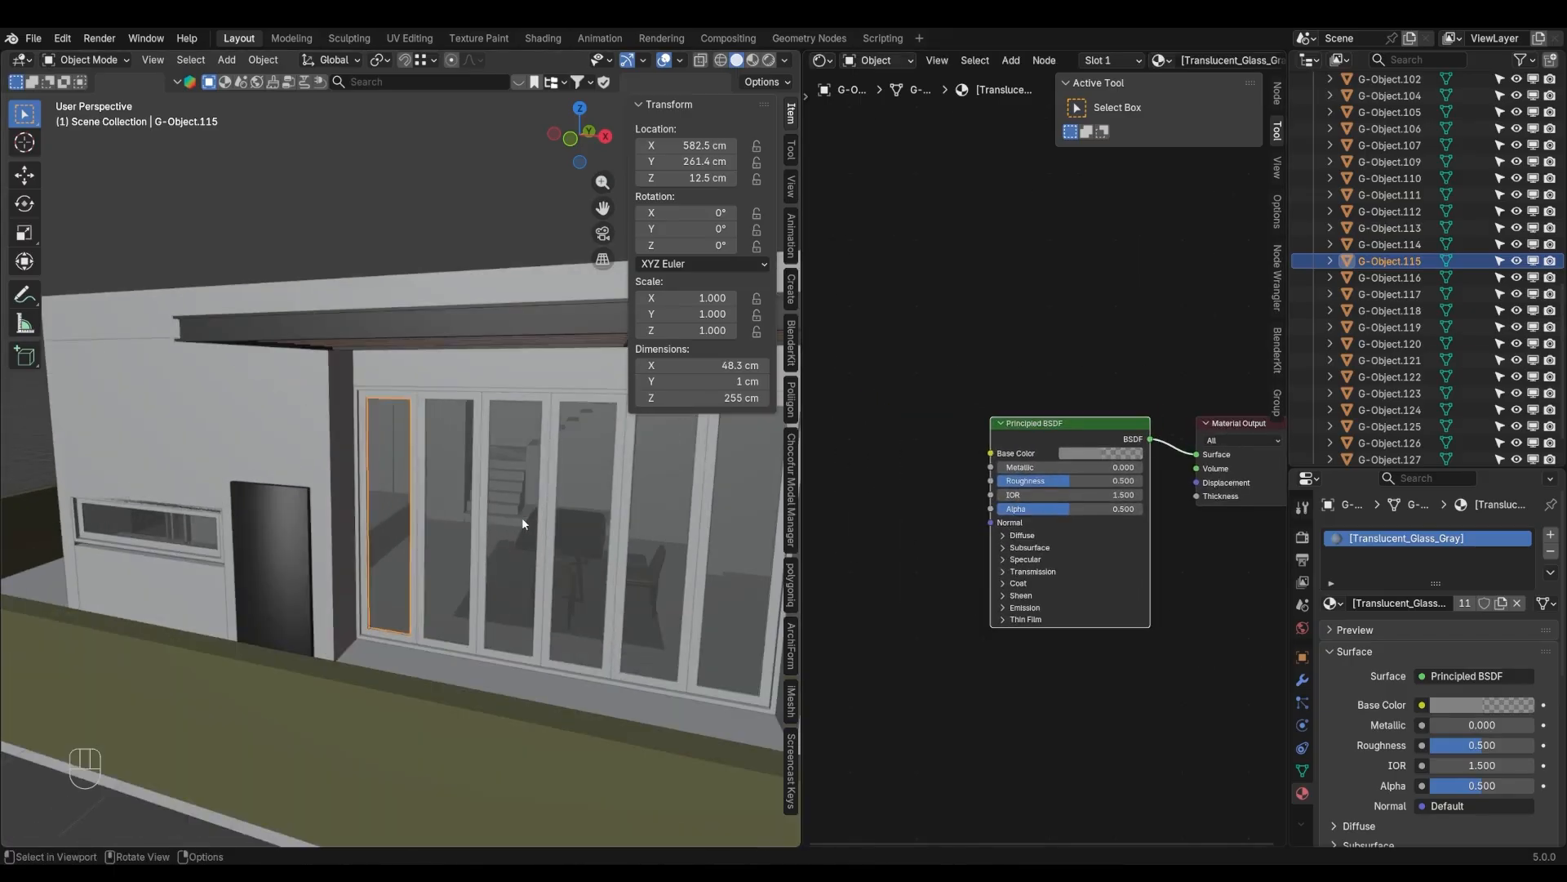
scroll(1062, 495, up, 1)
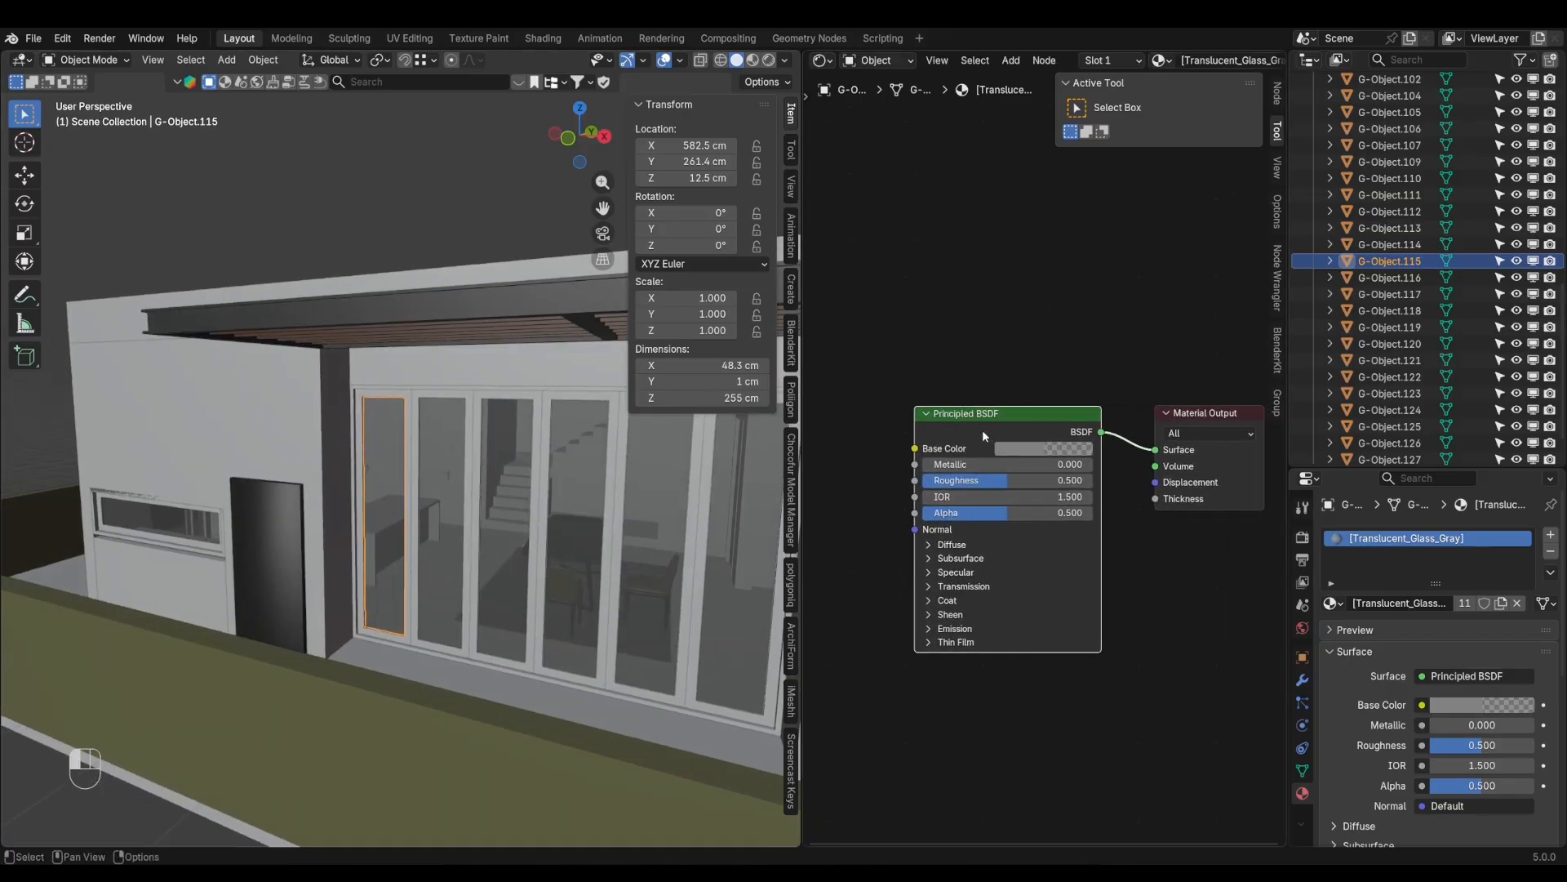
Replace the Principled BSDF in the Translucent_Glass_Gray material with a Glass BSDF node
key(Delete)
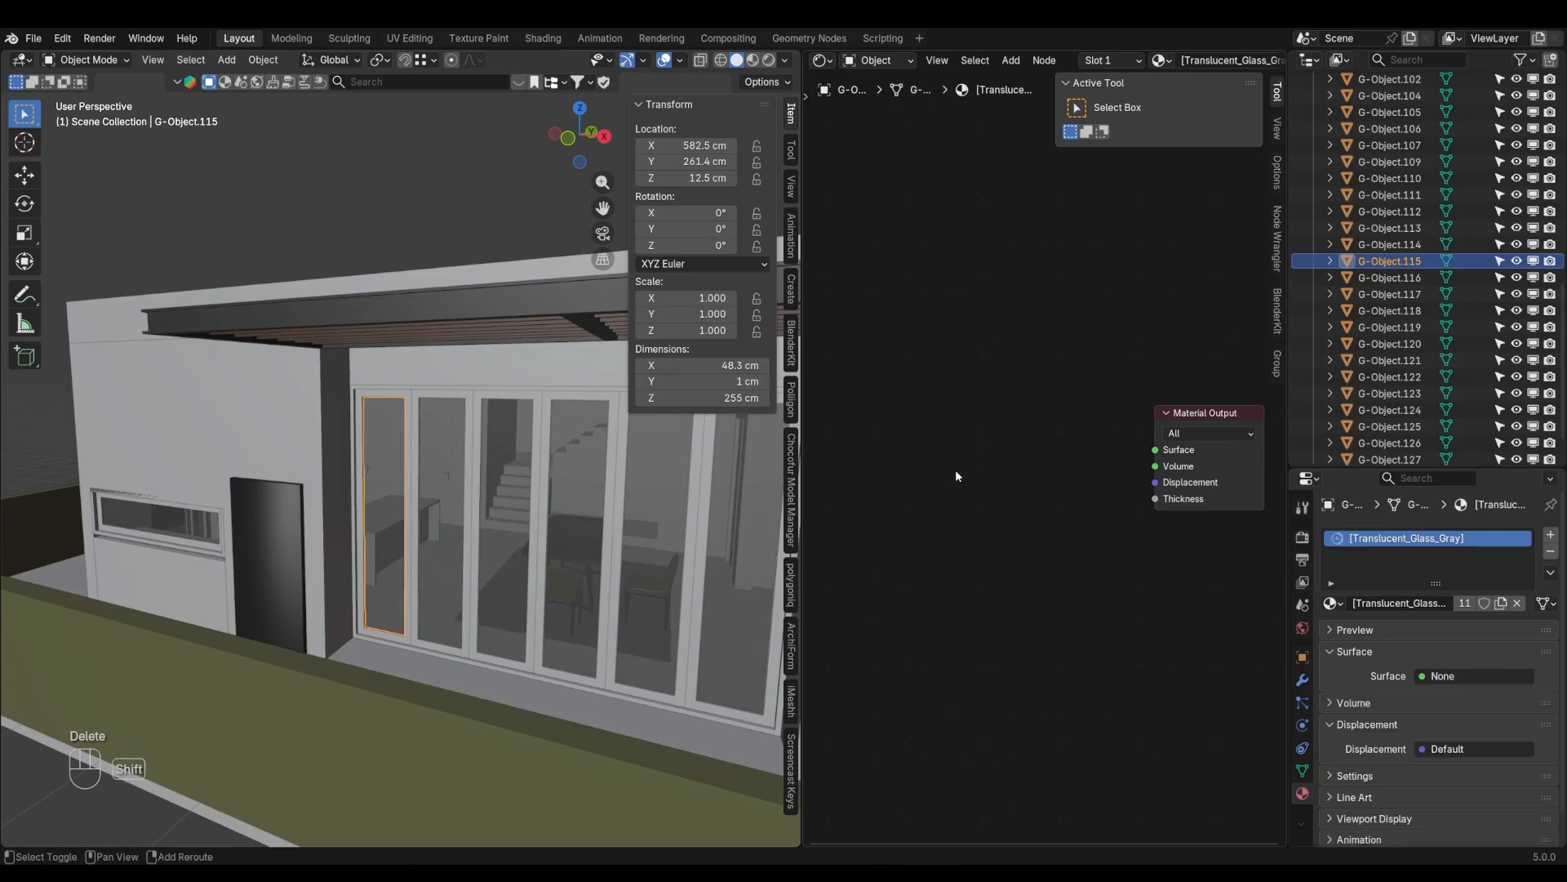
key(shift+a)
text(gals)
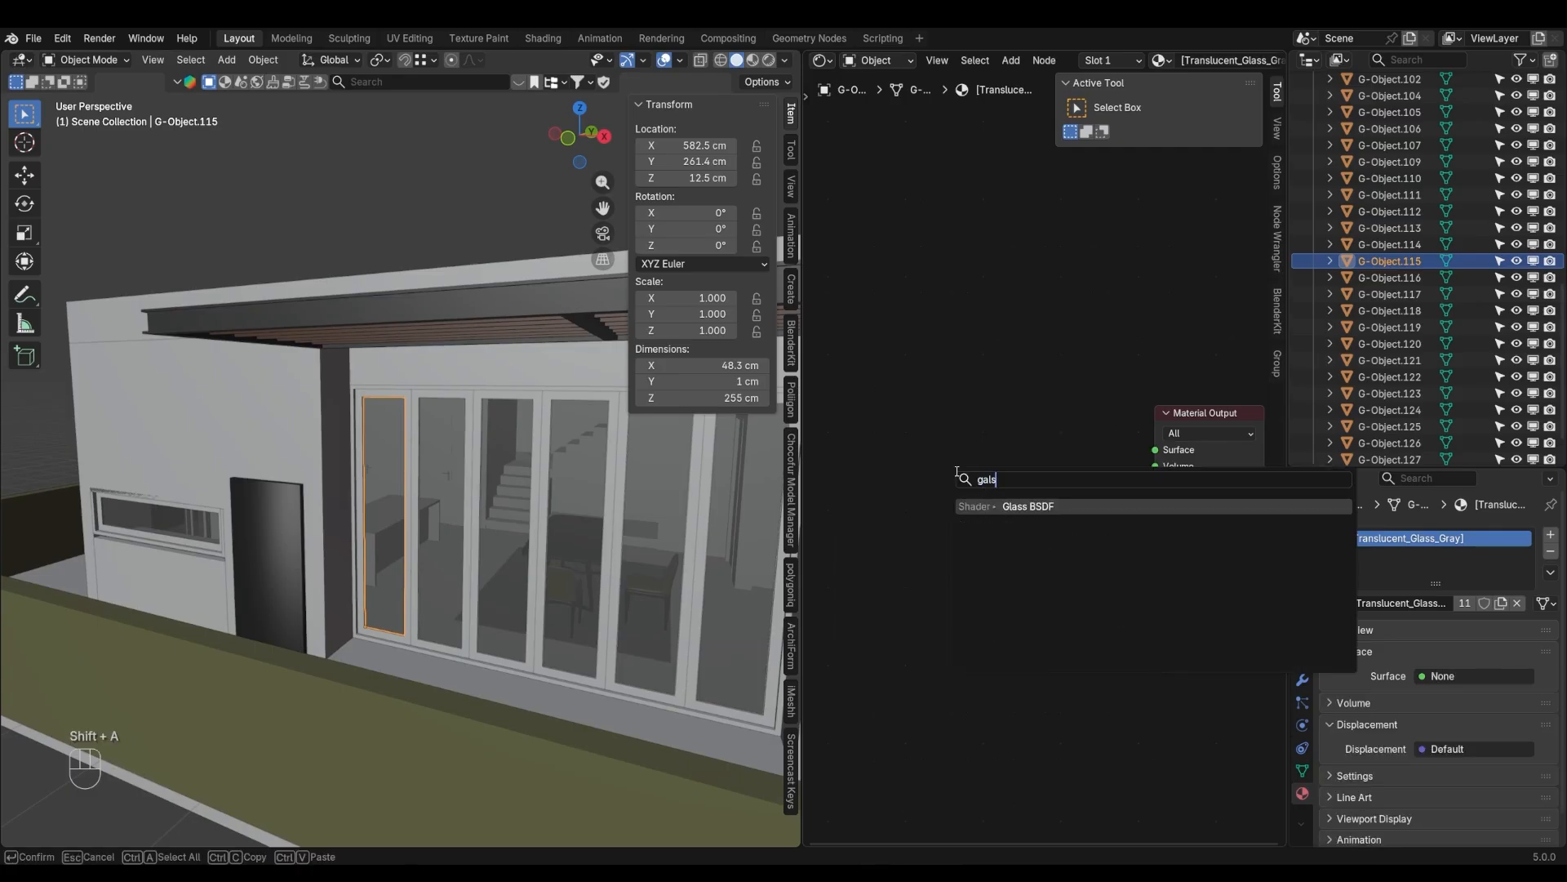
key(Return)
click(928, 630)
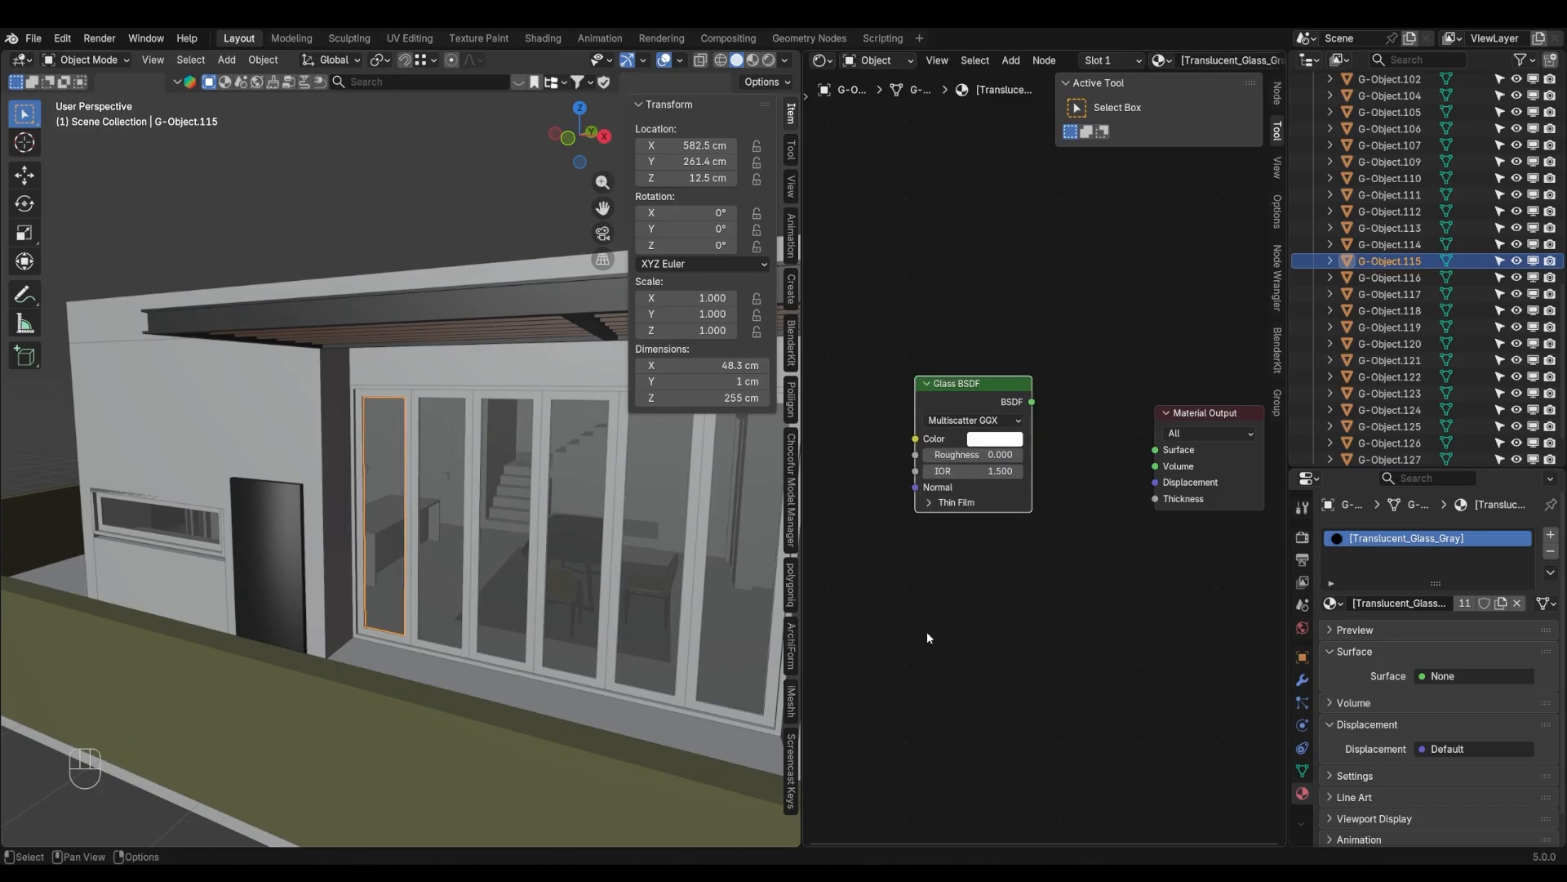
Add a Transparent BSDF node below the Glass BSDF
key(shift+a)
text(trans)
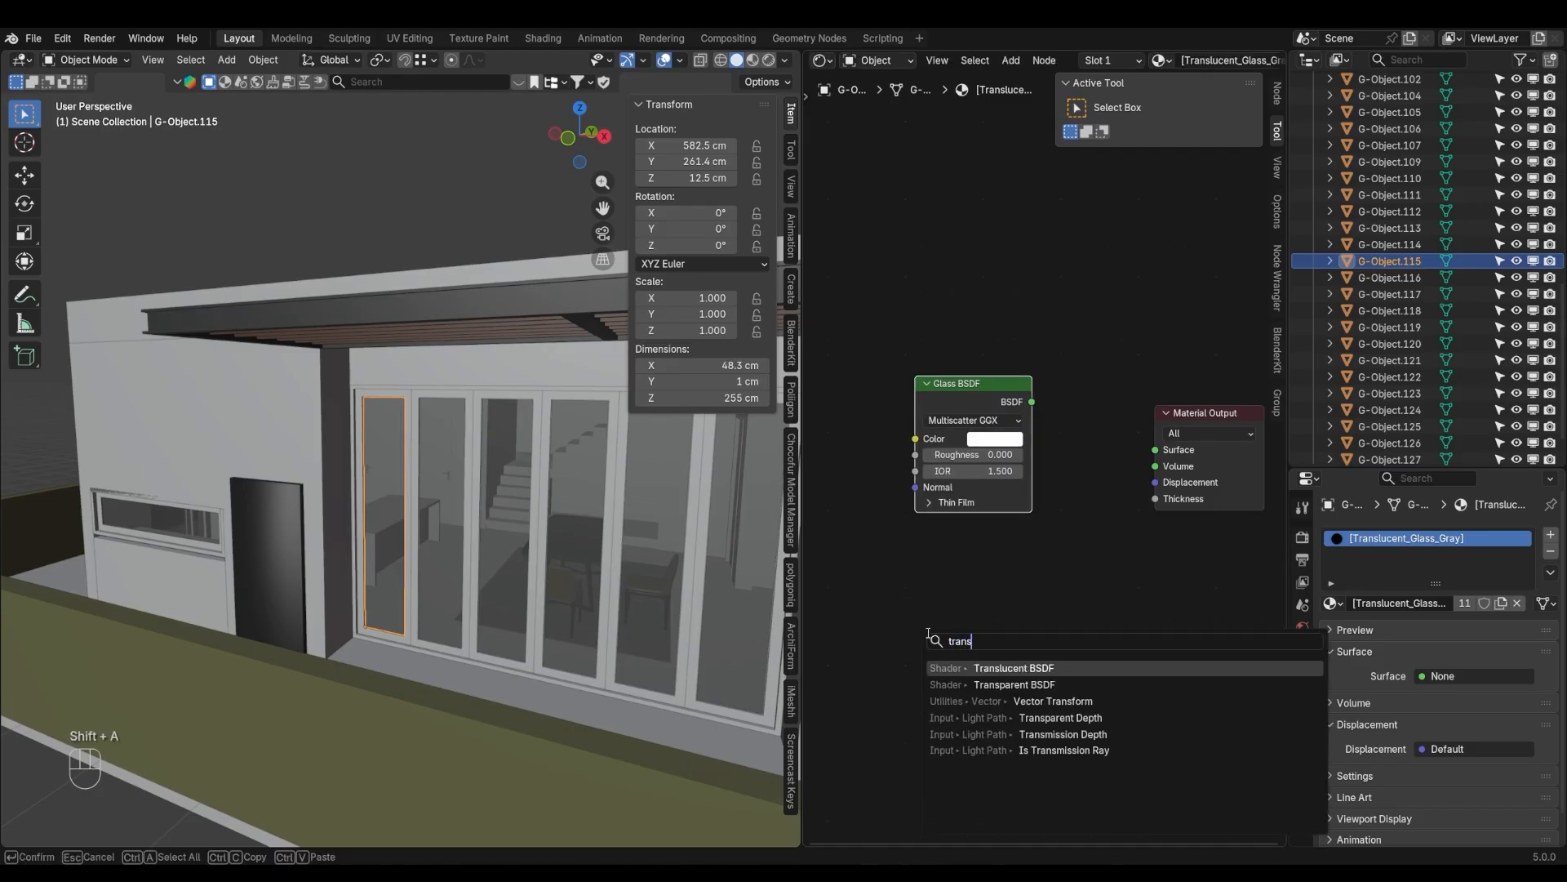
key(Down)
key(Return)
click(931, 572)
Combine the Glass and Transparent BSDFs in a Mix Shader and link it to the Material Output's Surface
ctrl+shift+right_drag(963, 593, 974, 449)
middle_drag(1110, 522, 1020, 510)
drag(1118, 406, 1252, 458)
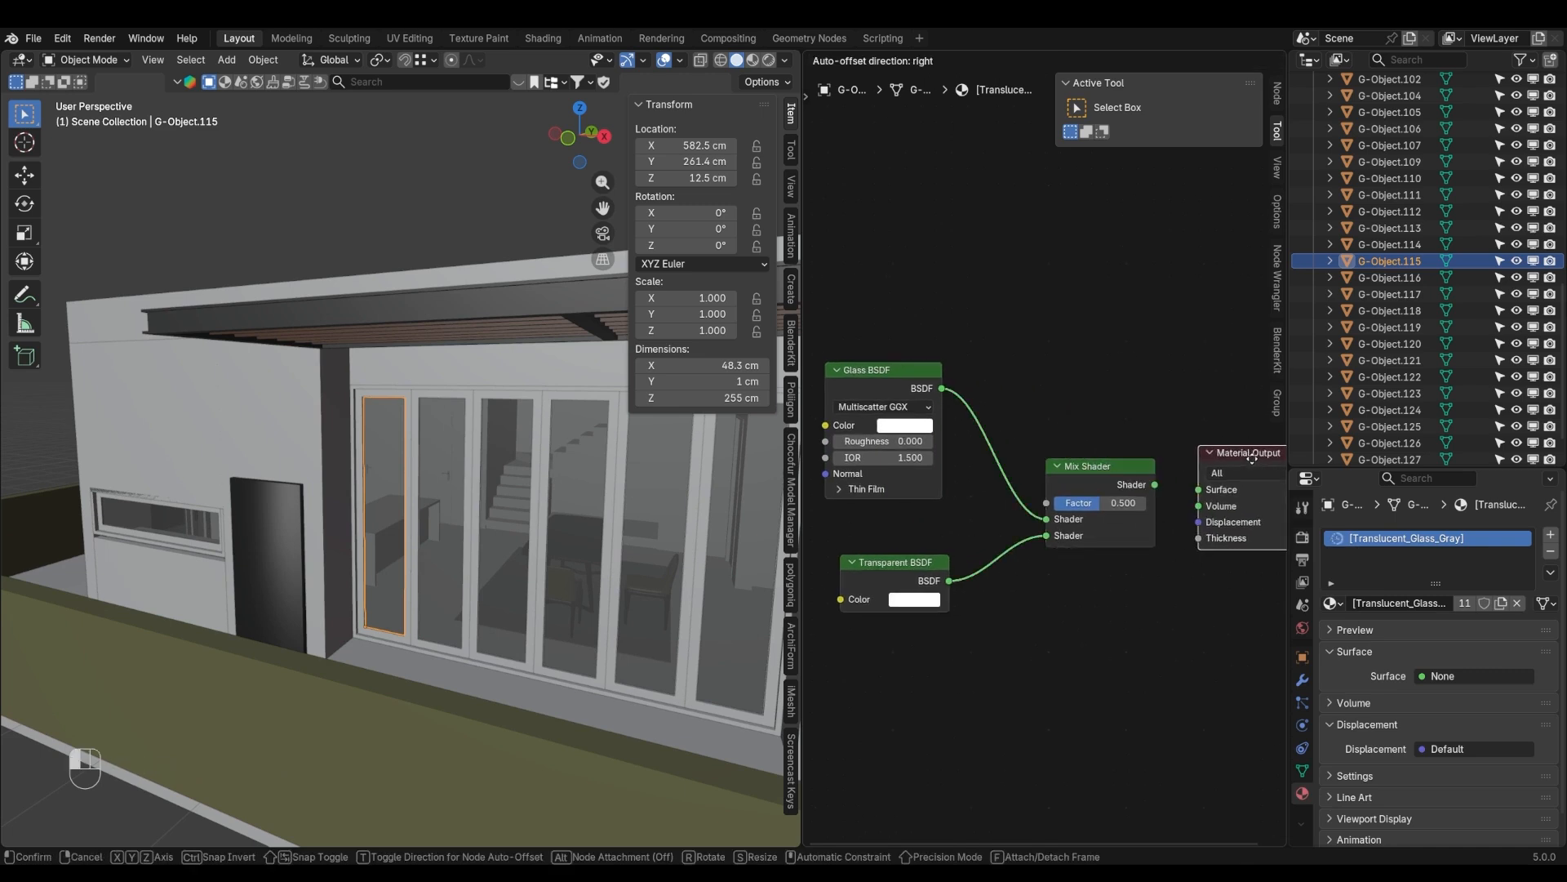
drag(1155, 486, 1200, 490)
Add a Light Path node above the shaders and link Is Shadow Ray to the Mix Shader's Factor
scroll(1057, 469, down, 5)
middle_drag(1069, 513, 1102, 623)
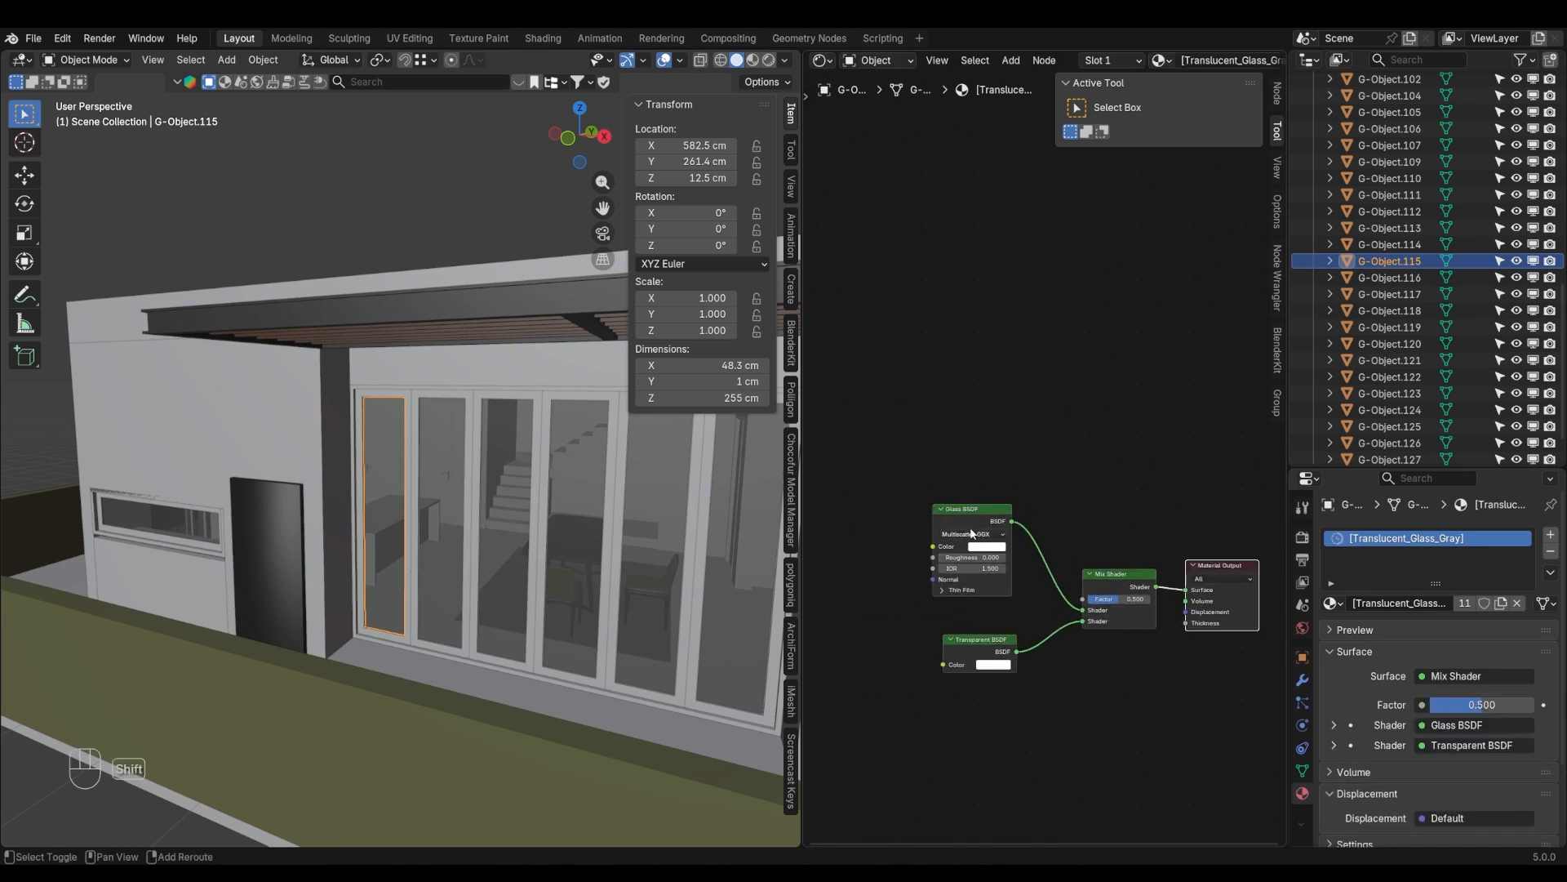
key(shift+a)
mouse_move(936, 419)
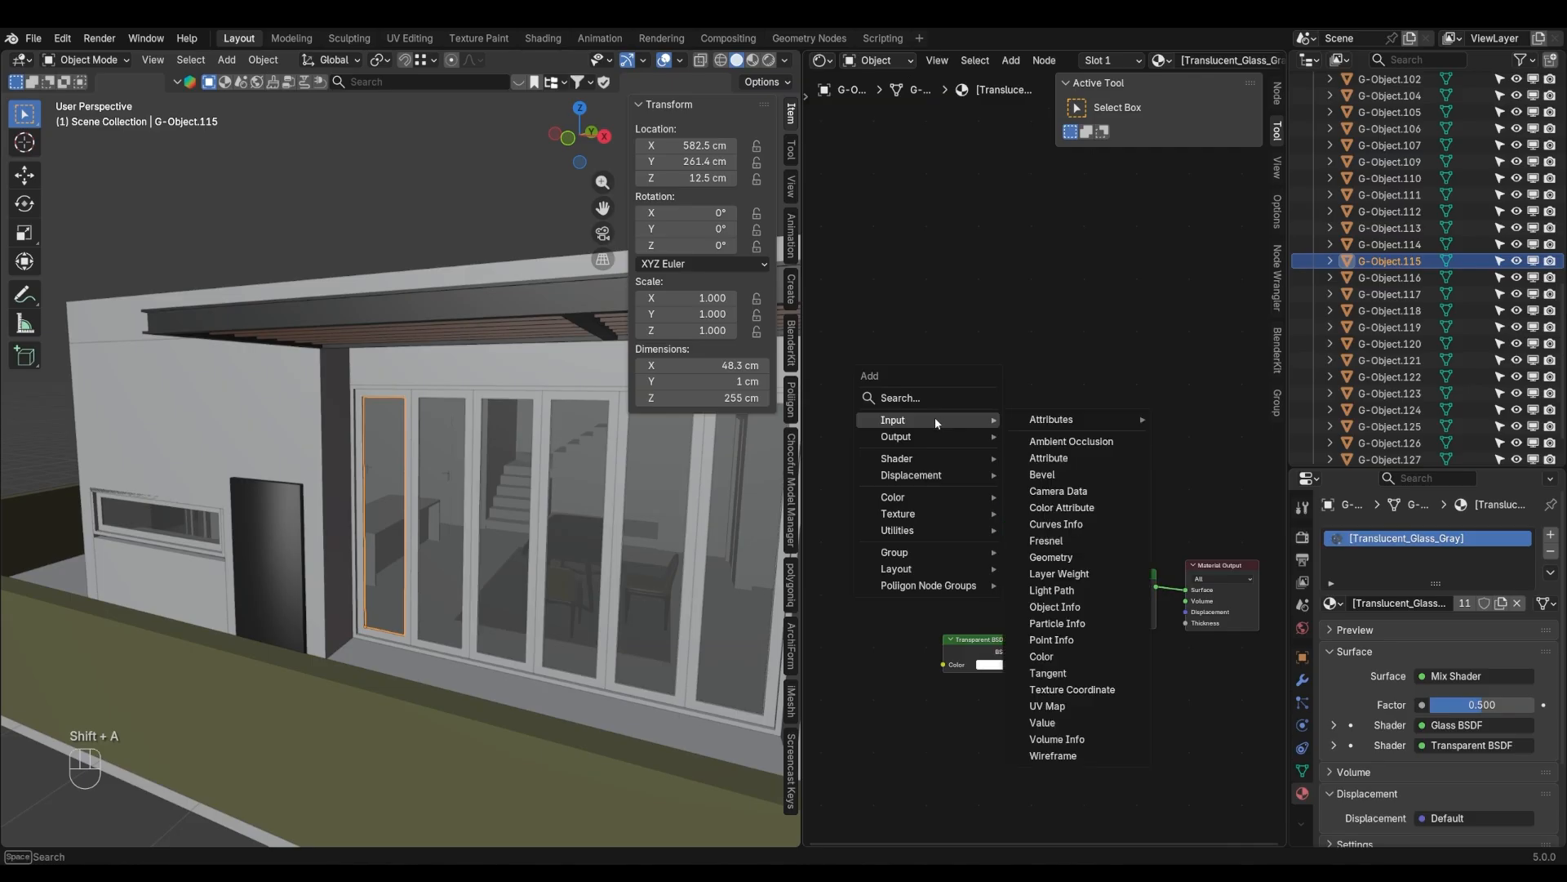
text(light)
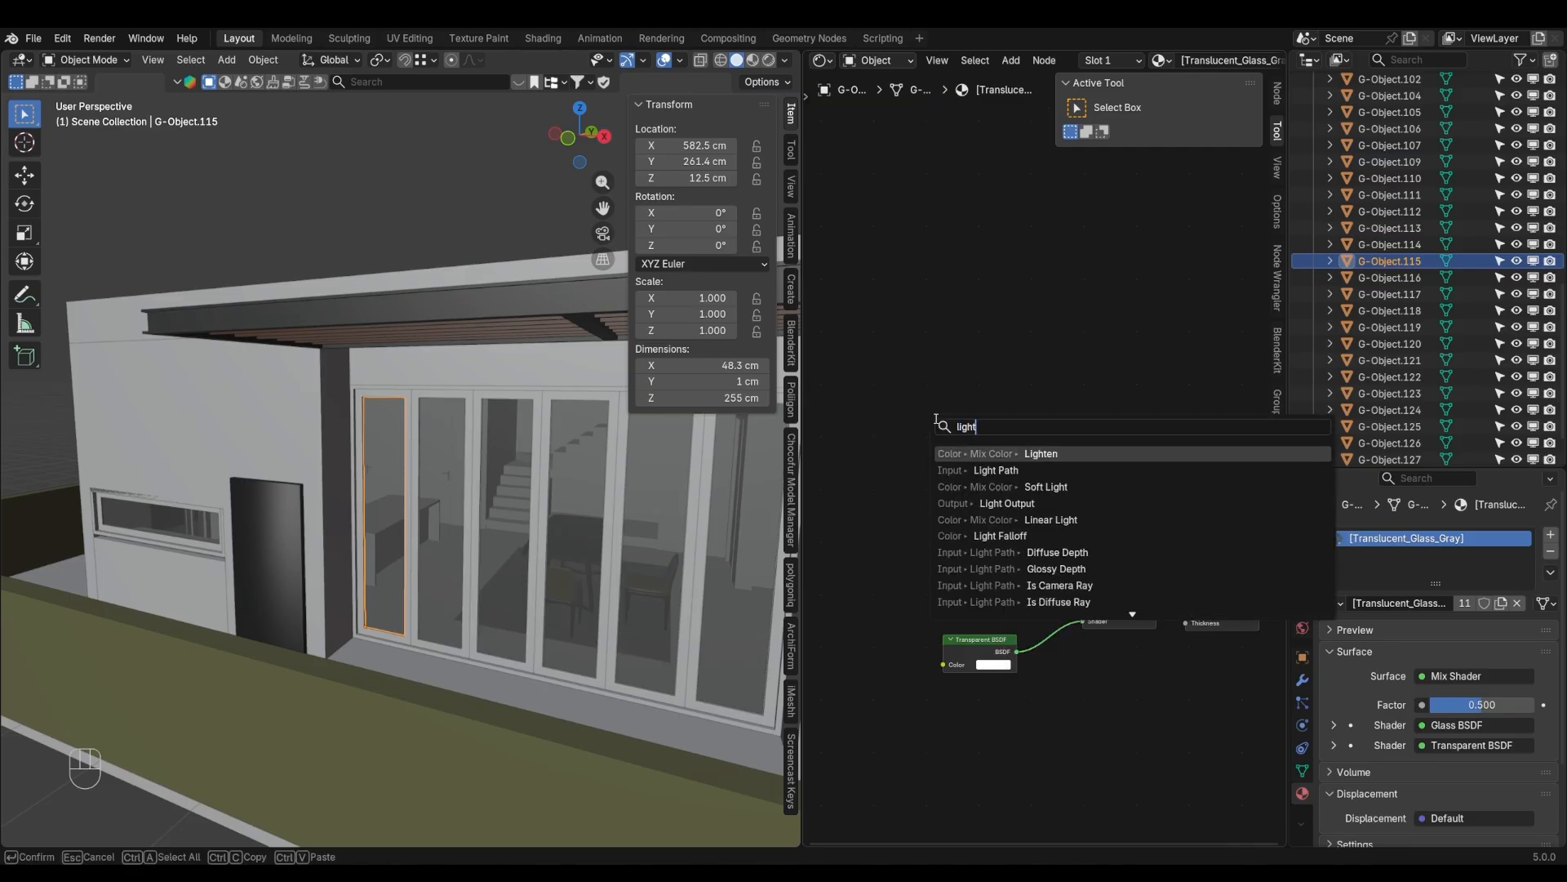
key(Down)
key(Return)
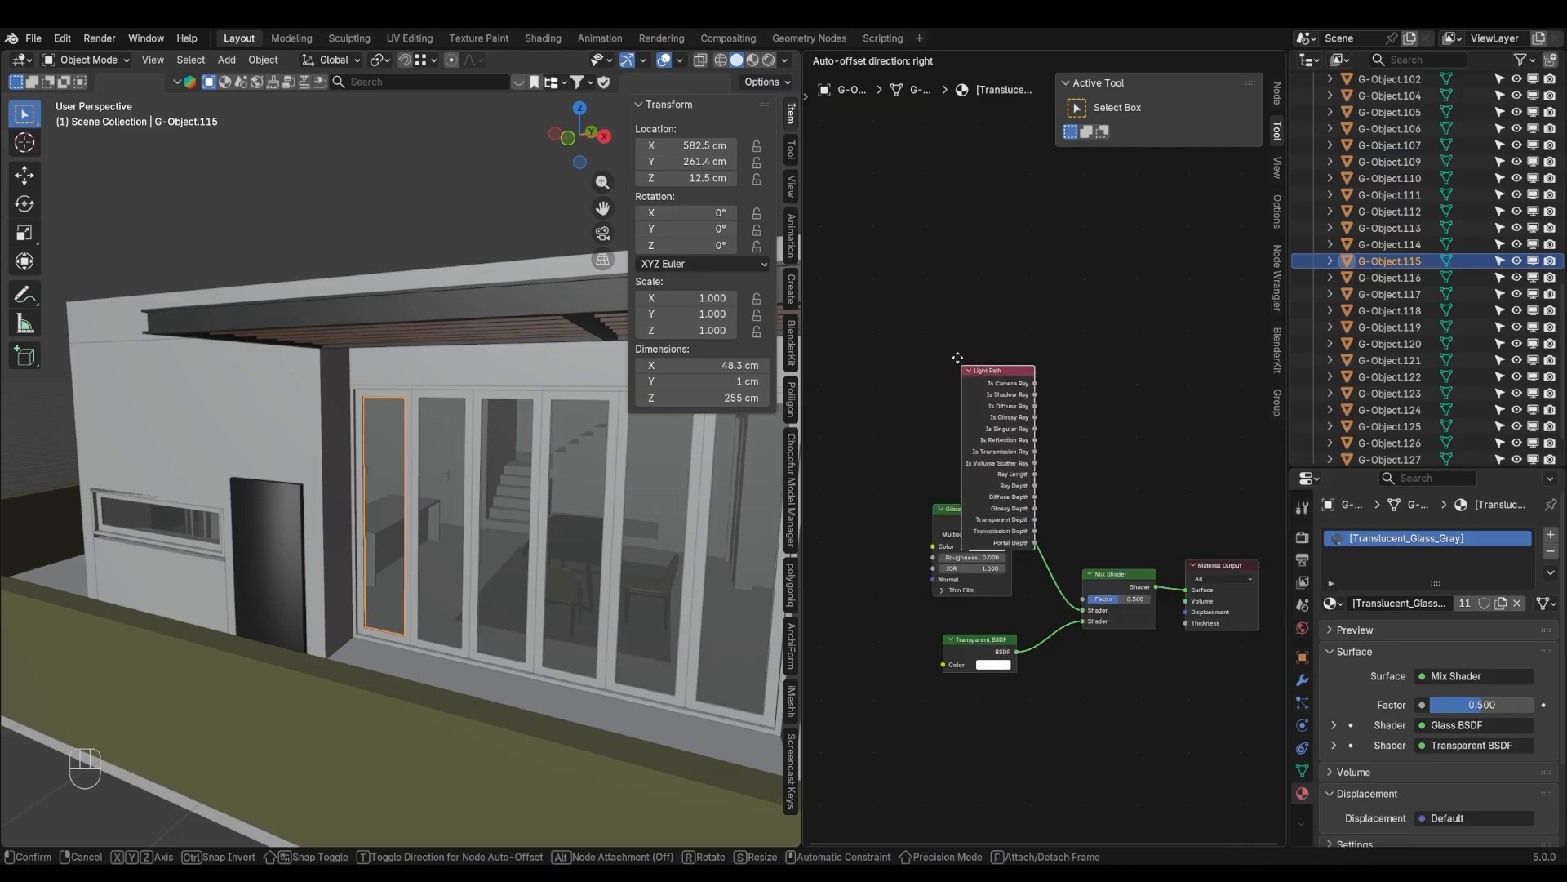
click(939, 300)
drag(1008, 318, 1034, 403)
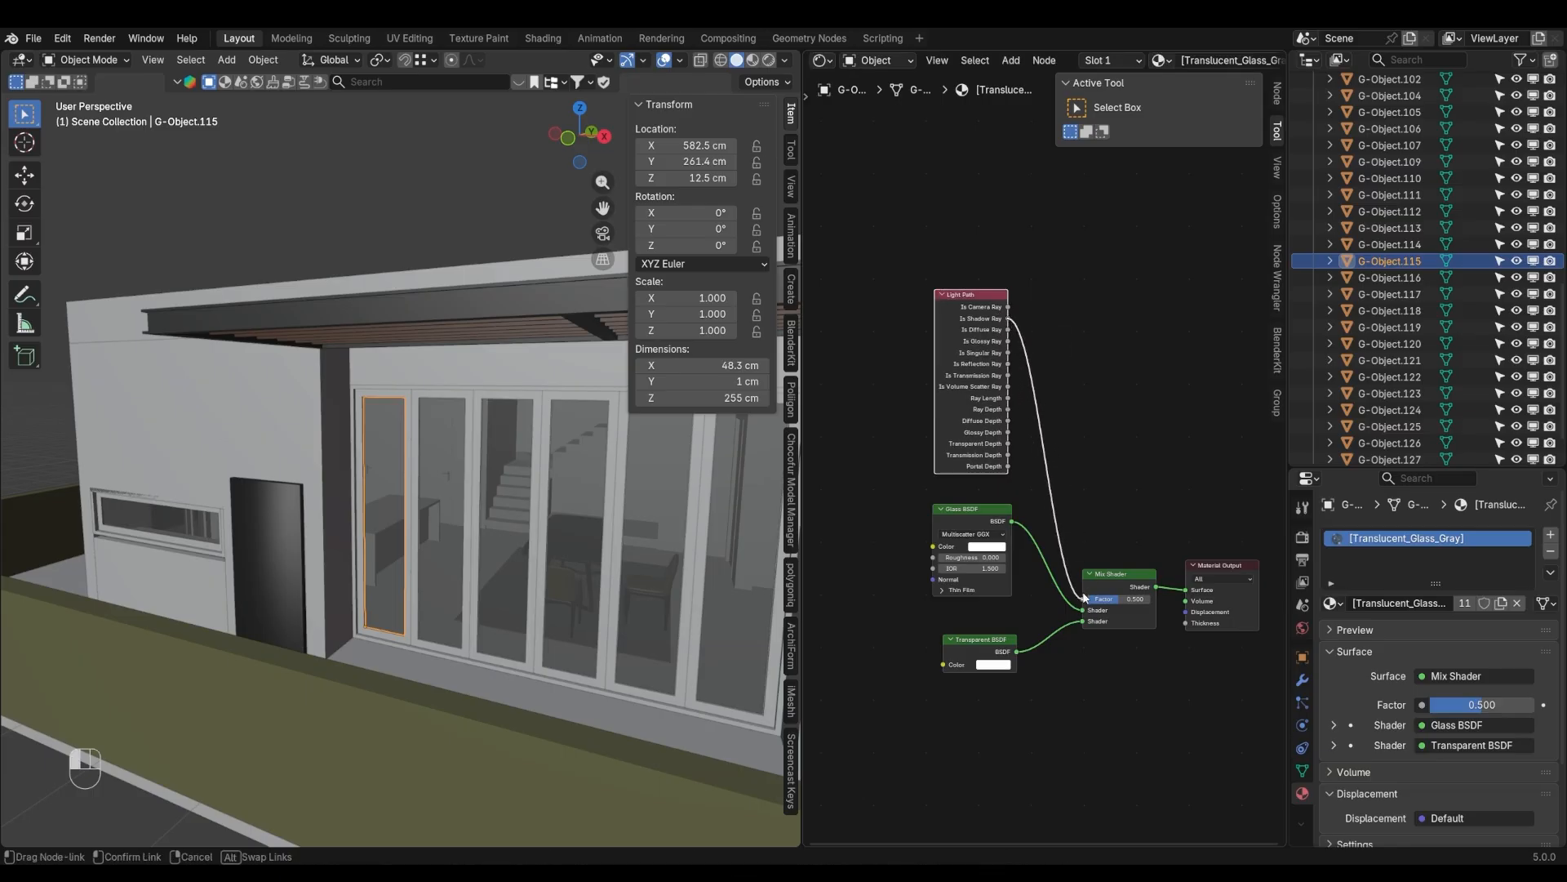
drag(1083, 598, 1084, 599)
shift+middle_drag(1104, 617, 1086, 616)
drag(1087, 578, 1092, 568)
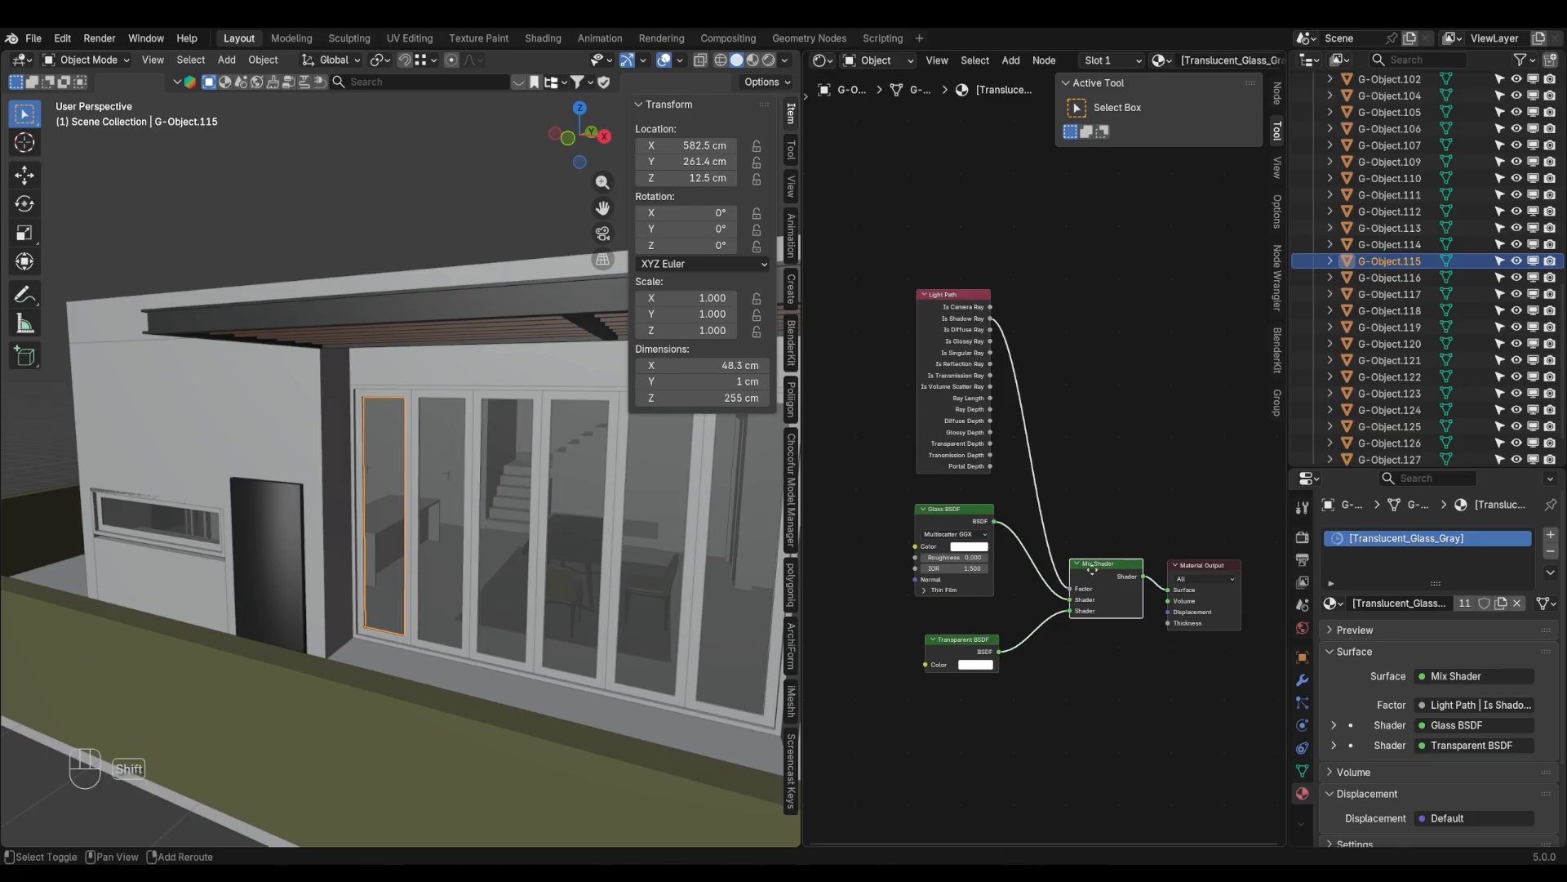
shift+middle_drag(1092, 568, 1066, 579)
Select other window panes around the house to check which glass material each one uses
scroll(633, 578, down, 4)
key(a)
middle_drag(661, 596, 595, 586)
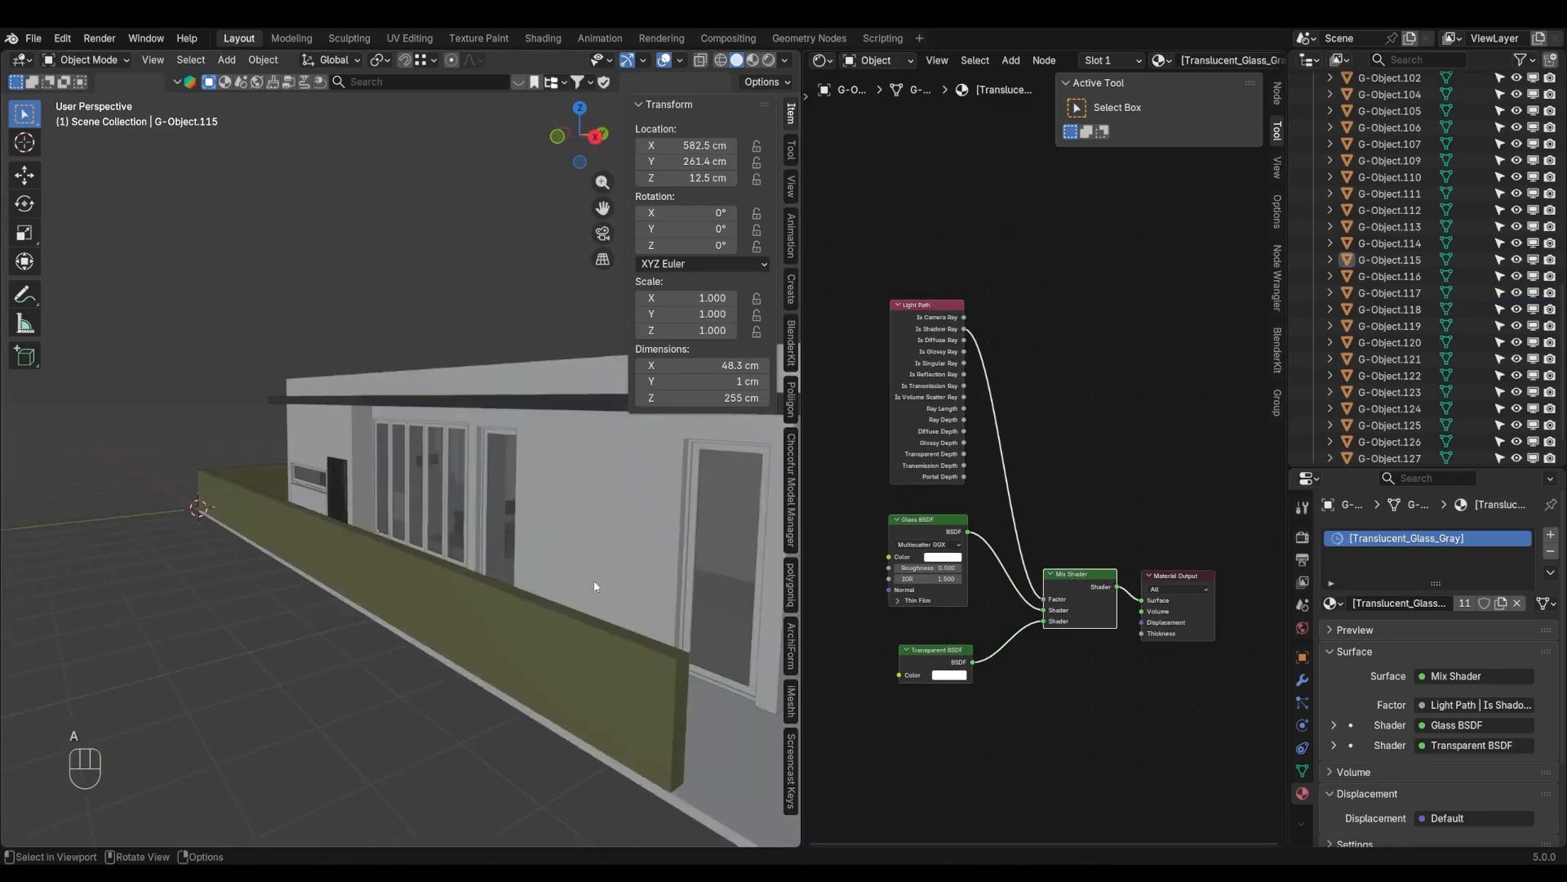
scroll(531, 579, up, 5)
click(349, 540)
middle_drag(385, 543, 401, 551)
click(304, 519)
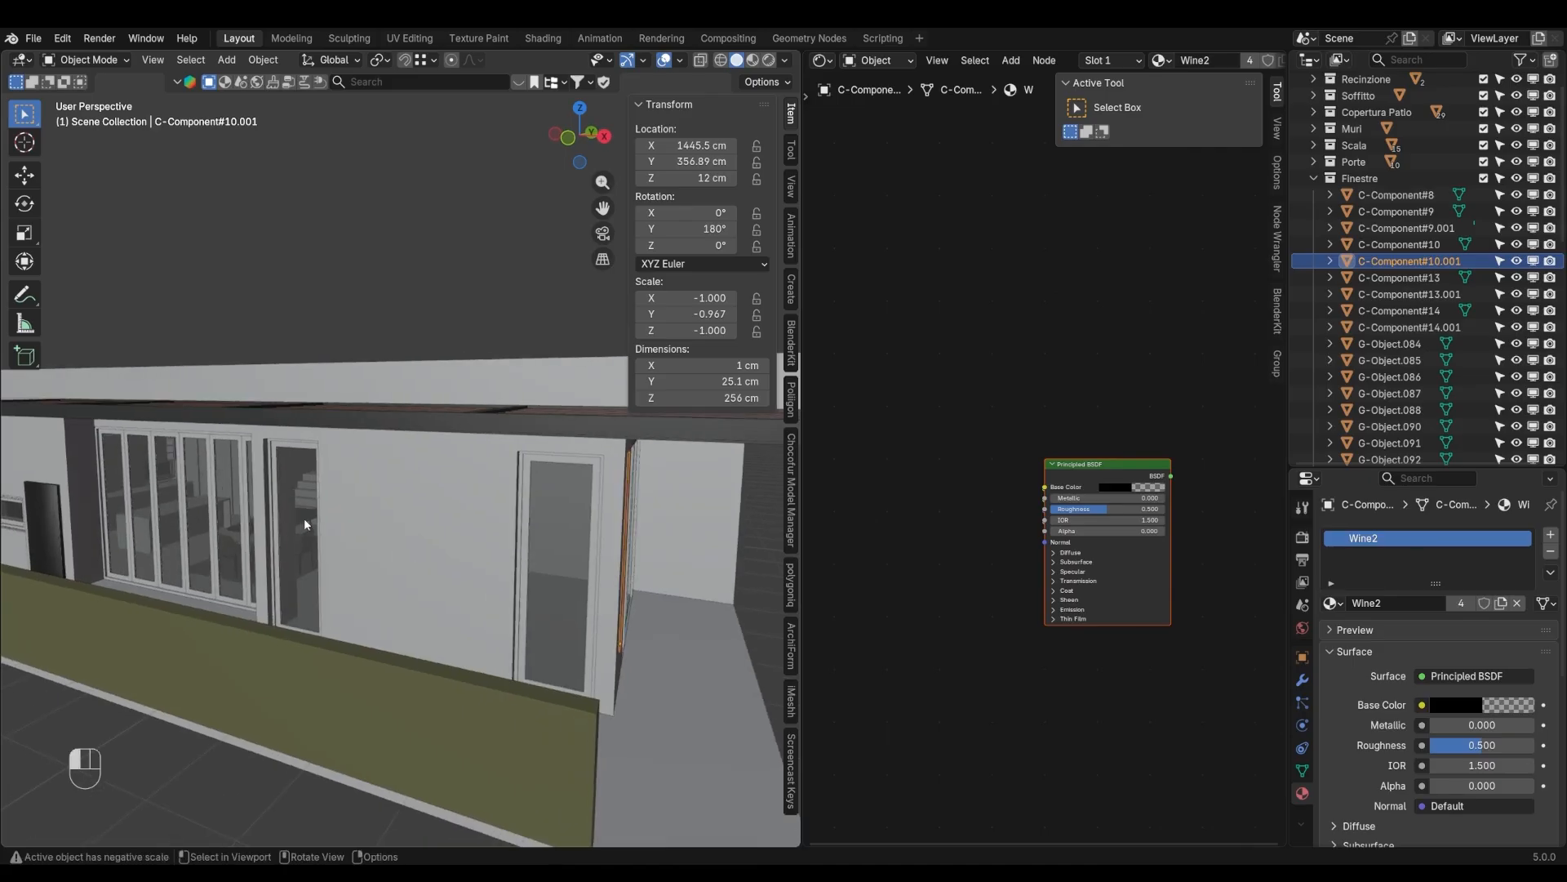
scroll(301, 524, down, 4)
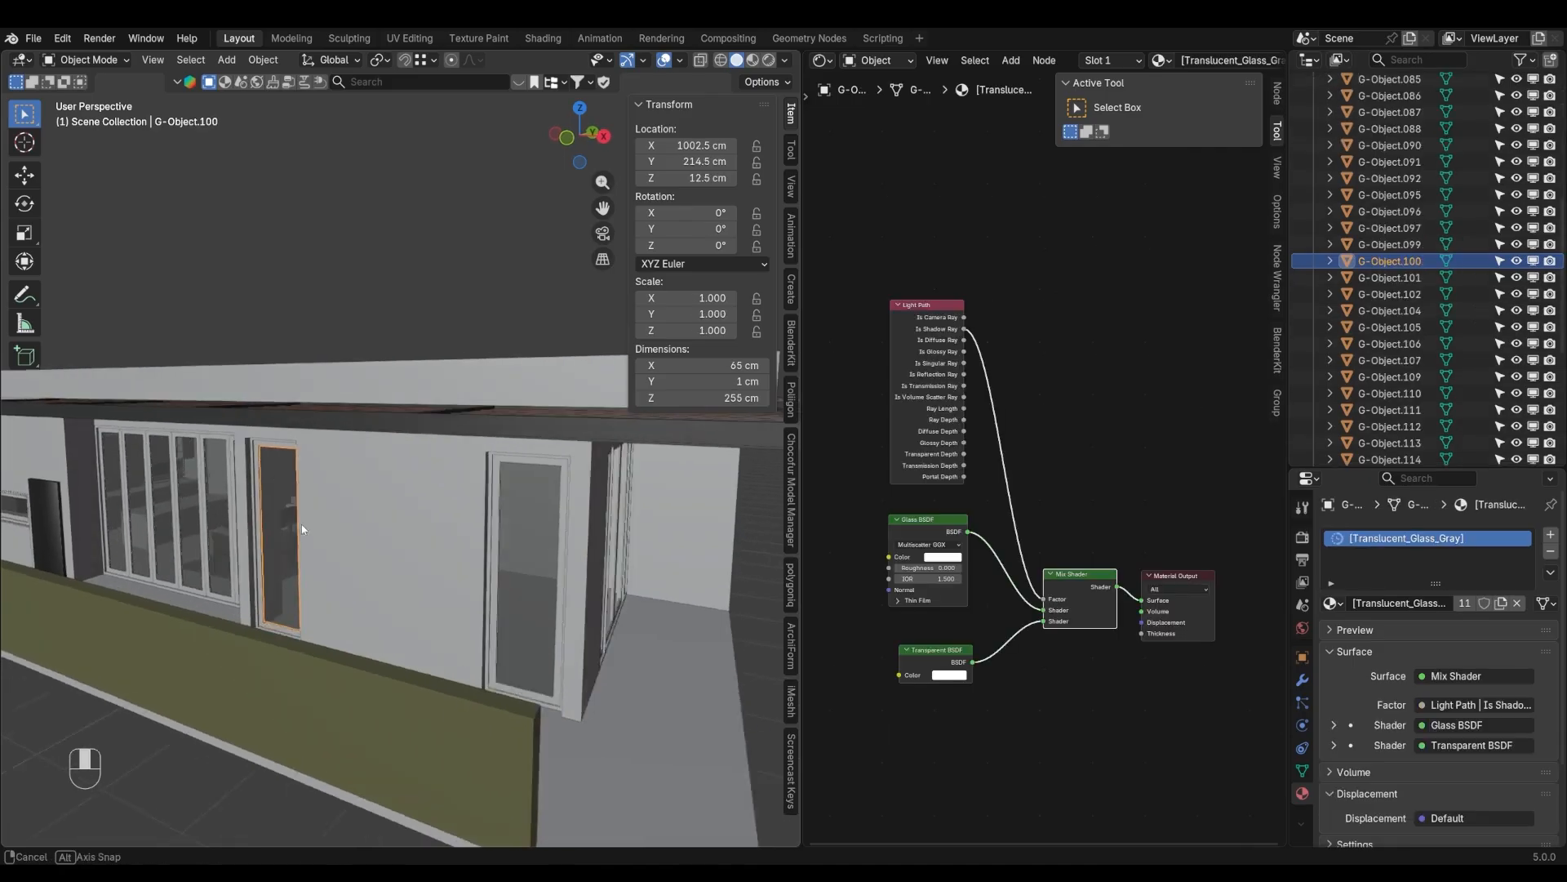
shift+middle_drag(440, 560, 476, 546)
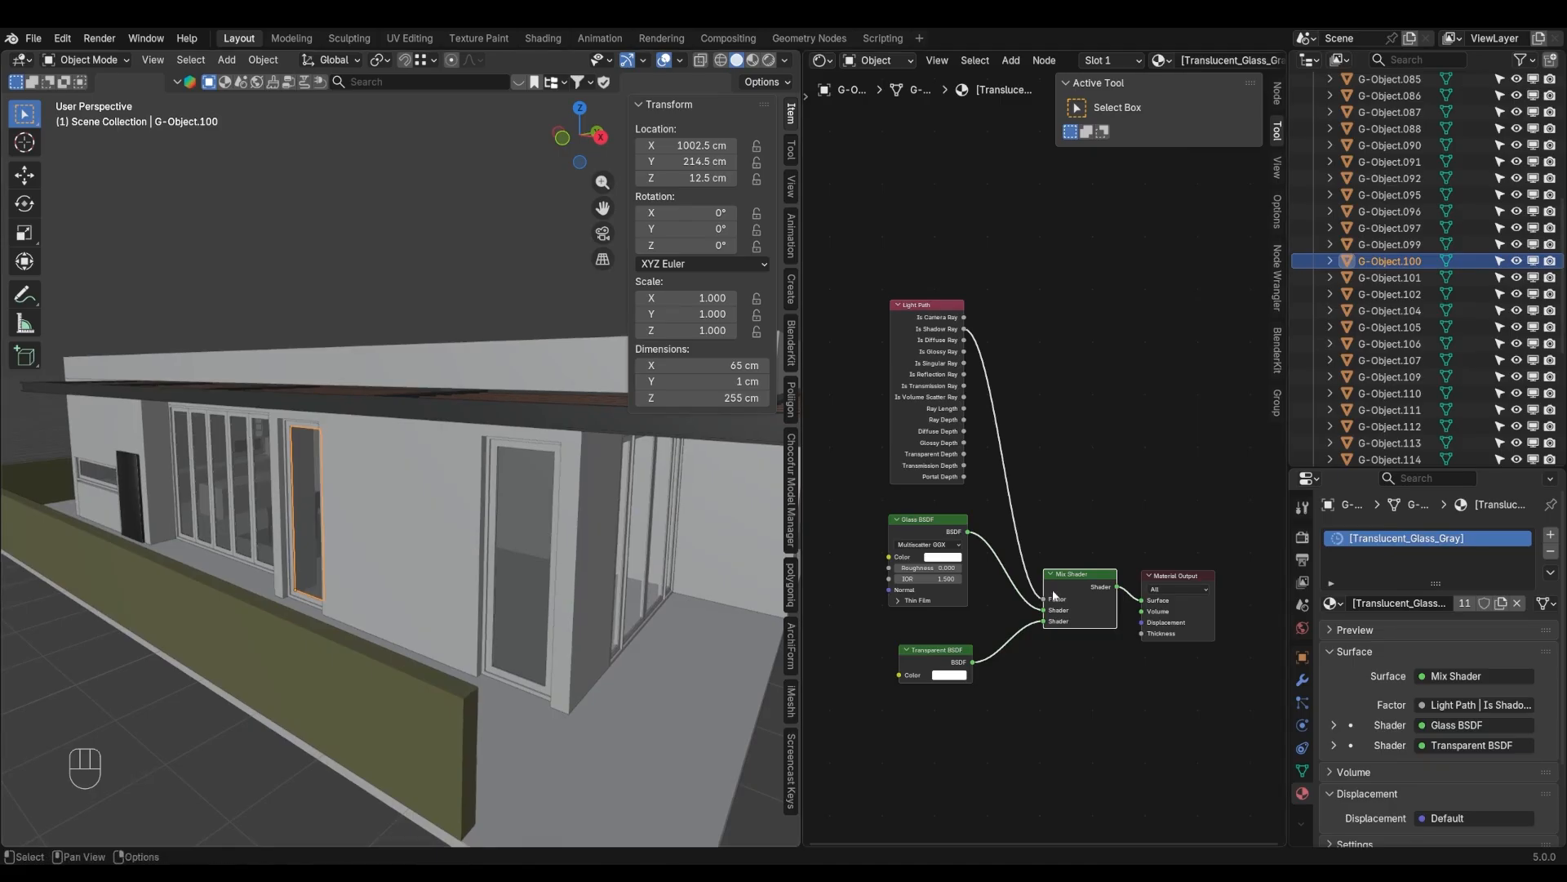
Rename the selected window pane's material to Glass
click(1392, 606)
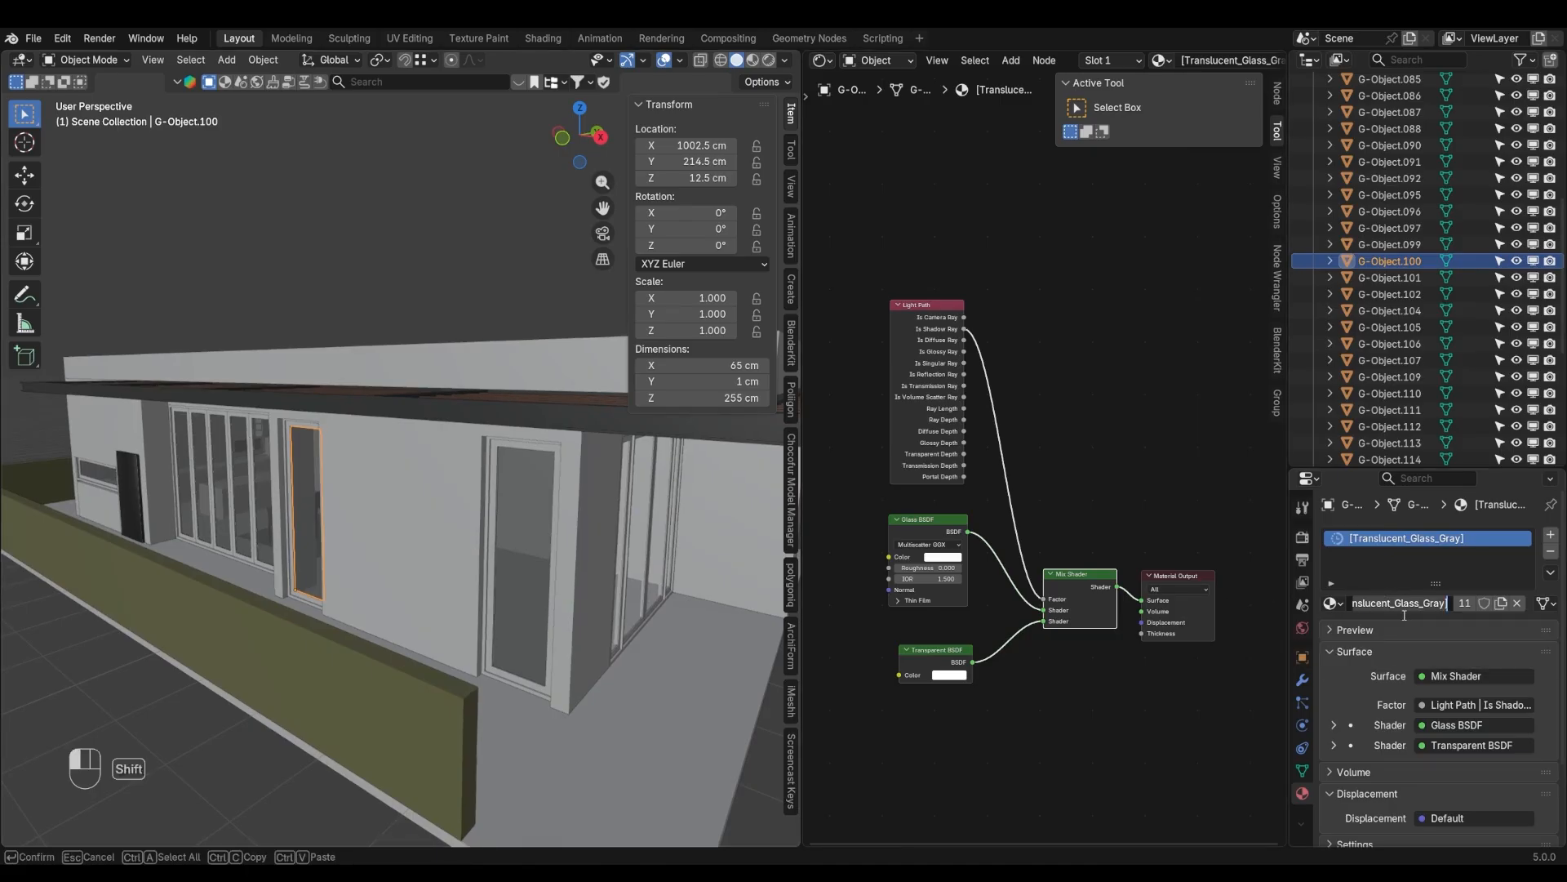
key(ctrl+a)
text(Gla)
key(Return)
Select the four panes of the end facade plus a front pane that uses Glass, and link its material to them
scroll(405, 563, up, 5)
click(493, 575)
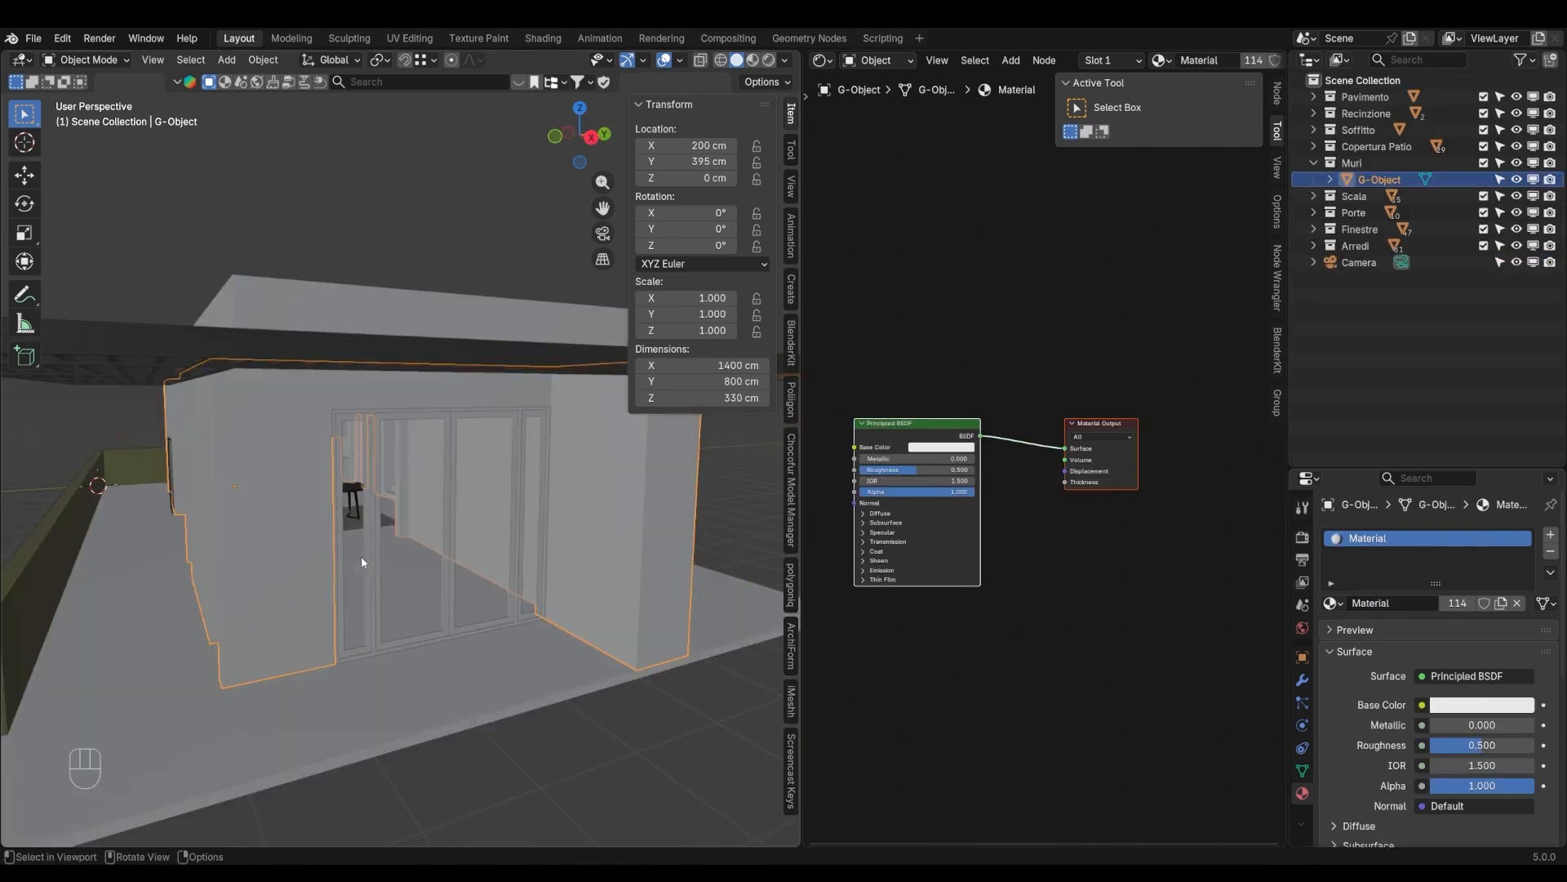
click(363, 562)
shift+click(412, 567)
shift+click(479, 566)
shift+click(531, 573)
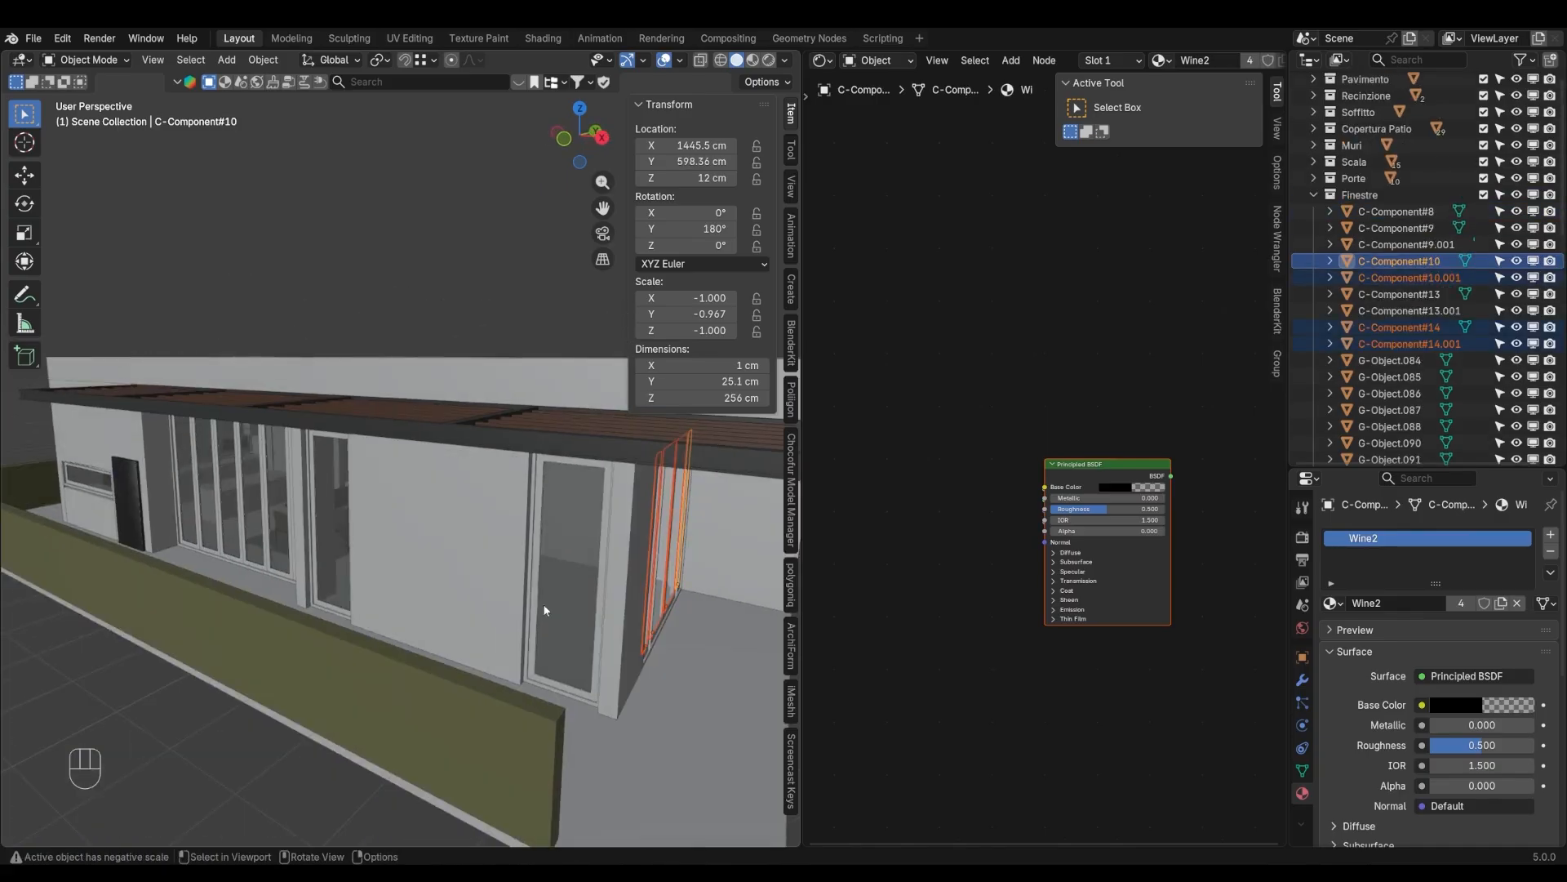
shift+click(556, 593)
key(ctrl+l)
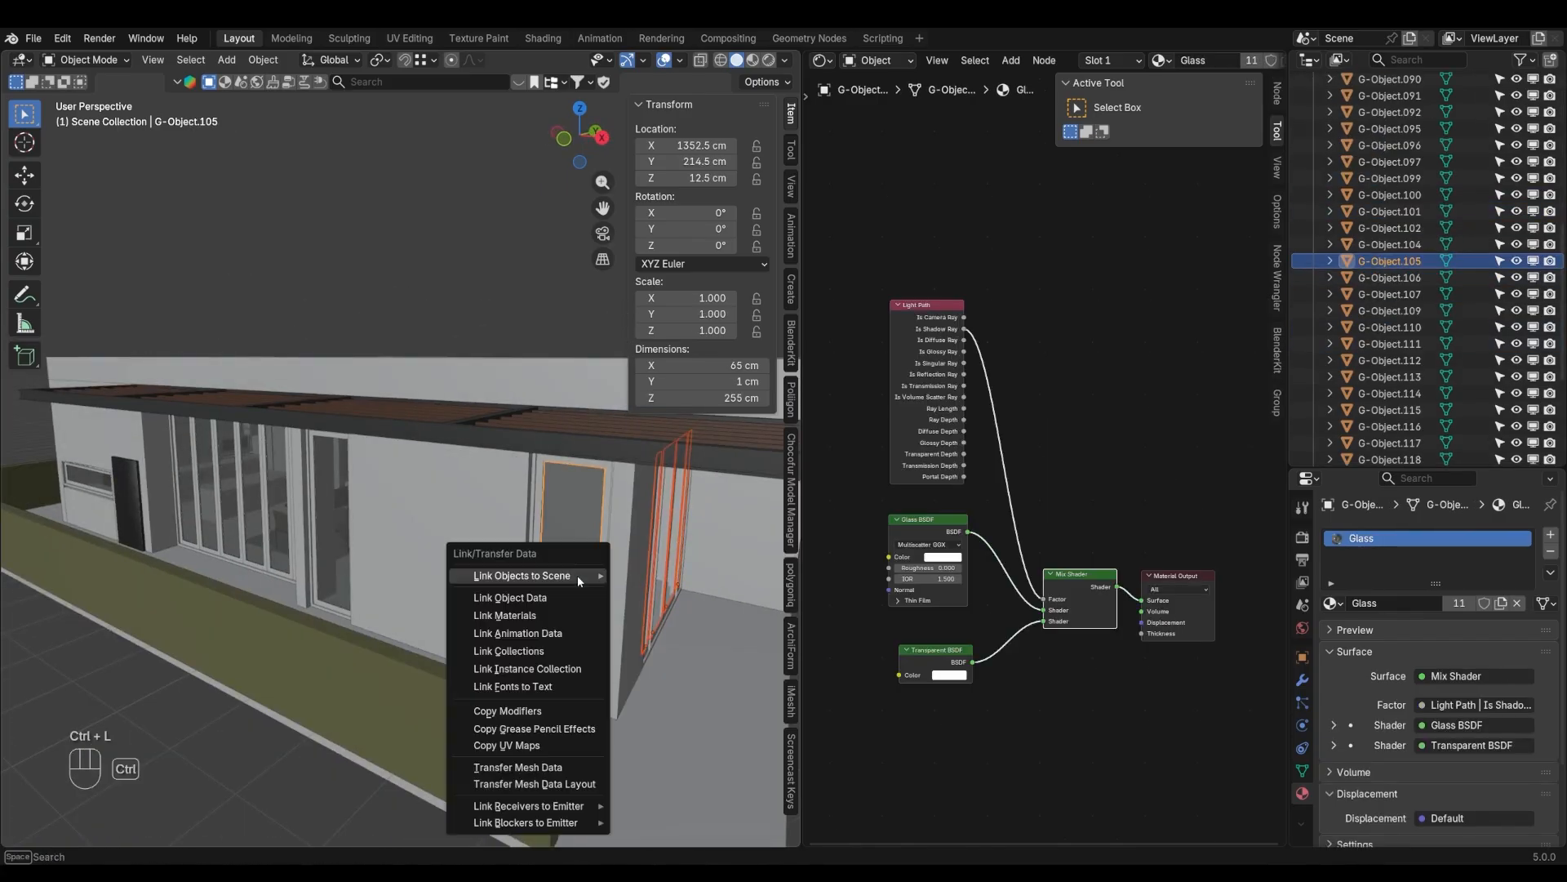
click(537, 622)
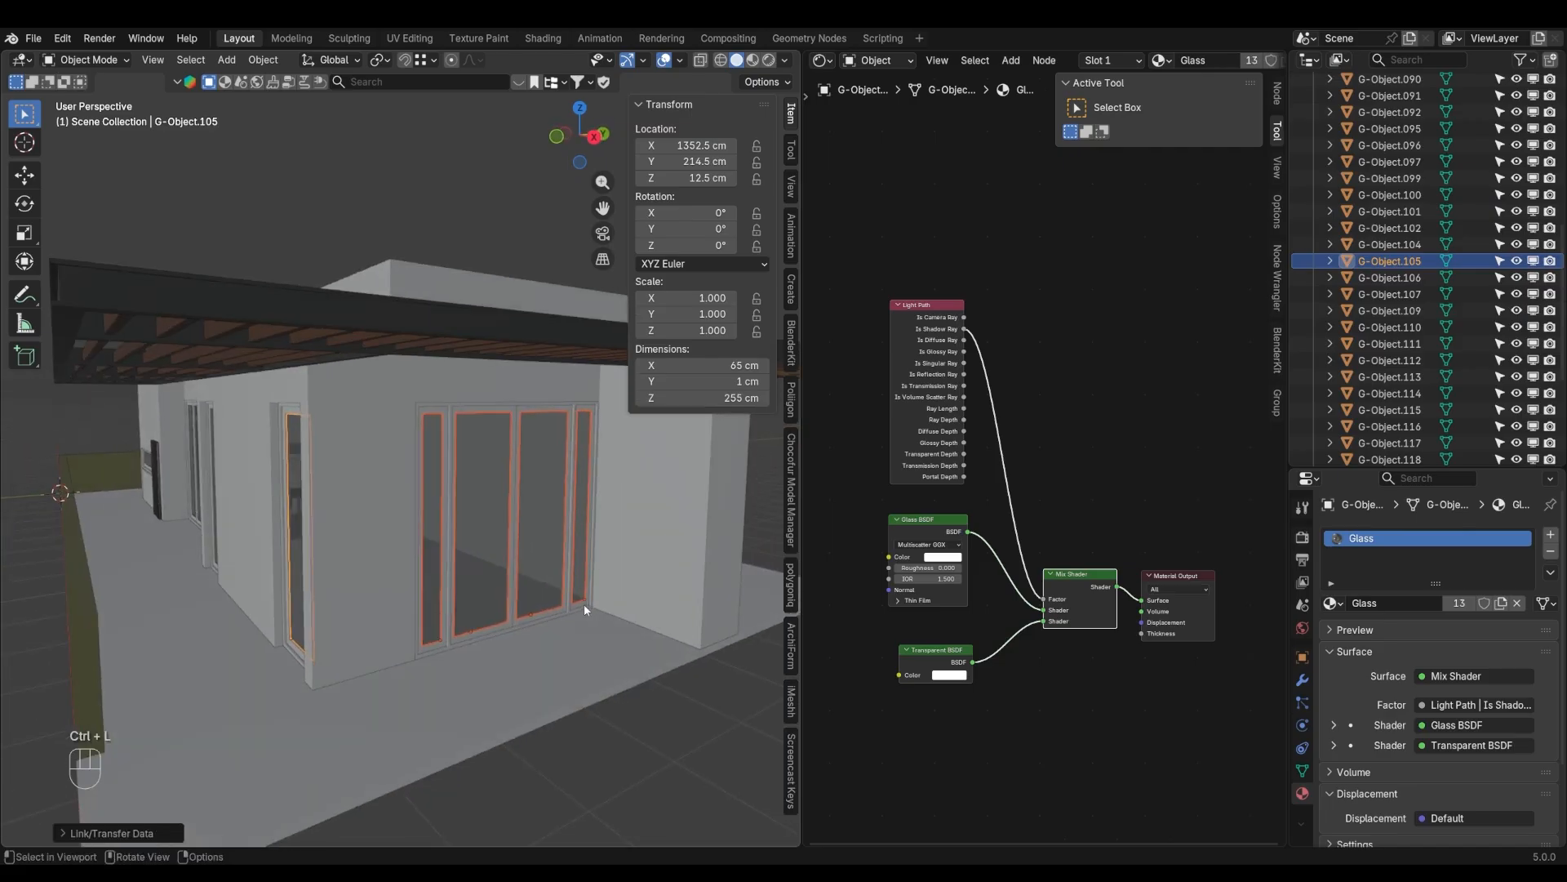
key(alt+a)
Create a new scene collection named Clay Material
middle_drag(524, 603, 583, 606)
scroll(582, 606, down, 5)
shift+middle_drag(465, 563, 508, 585)
scroll(498, 581, up, 5)
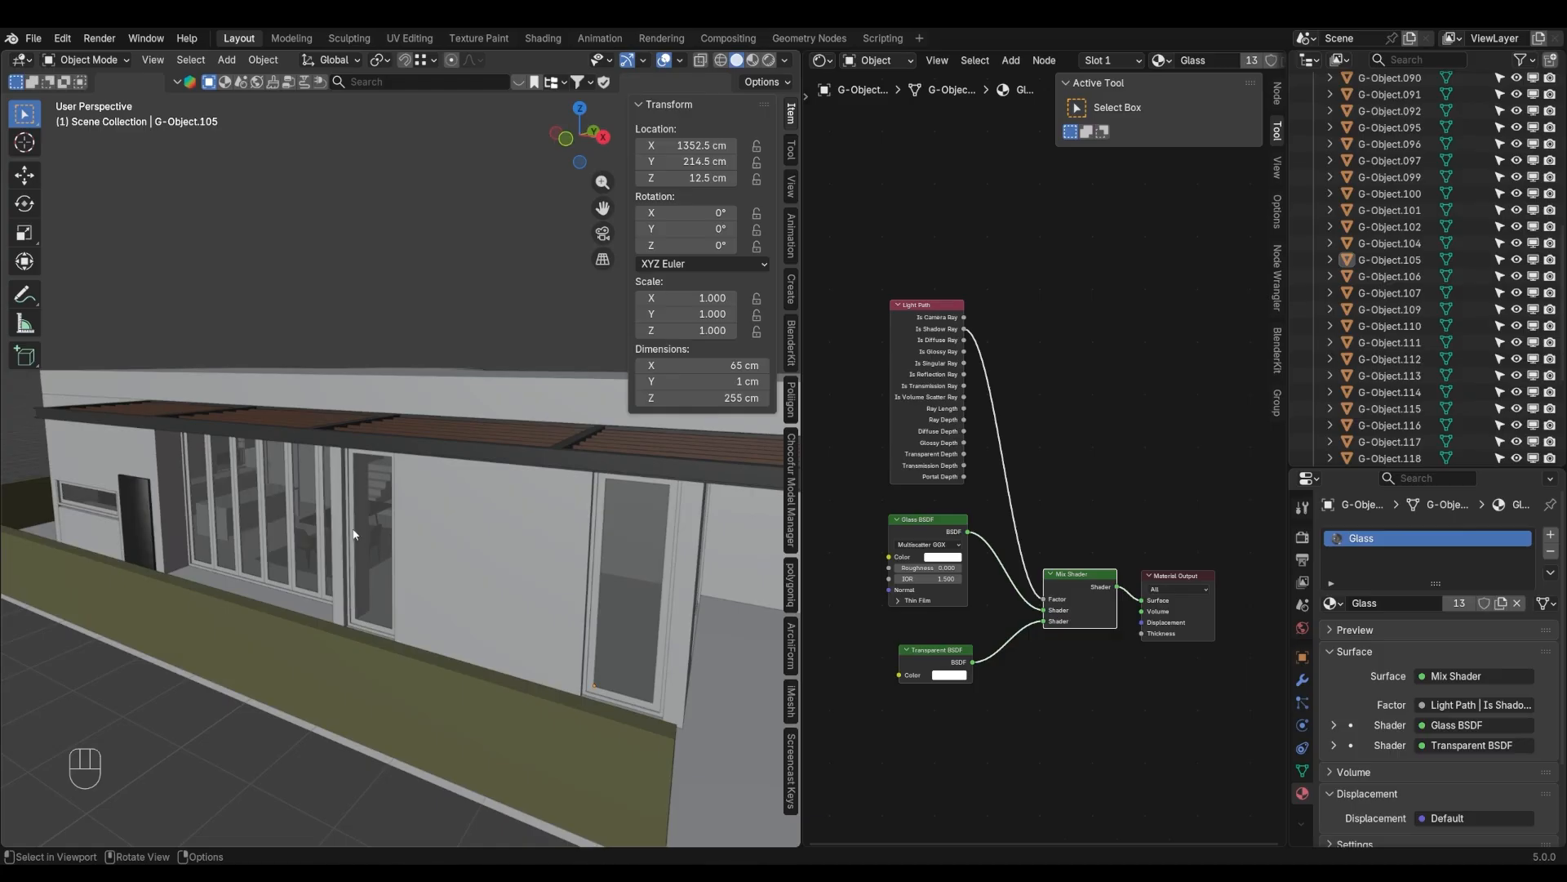
scroll(1359, 214, up, 8)
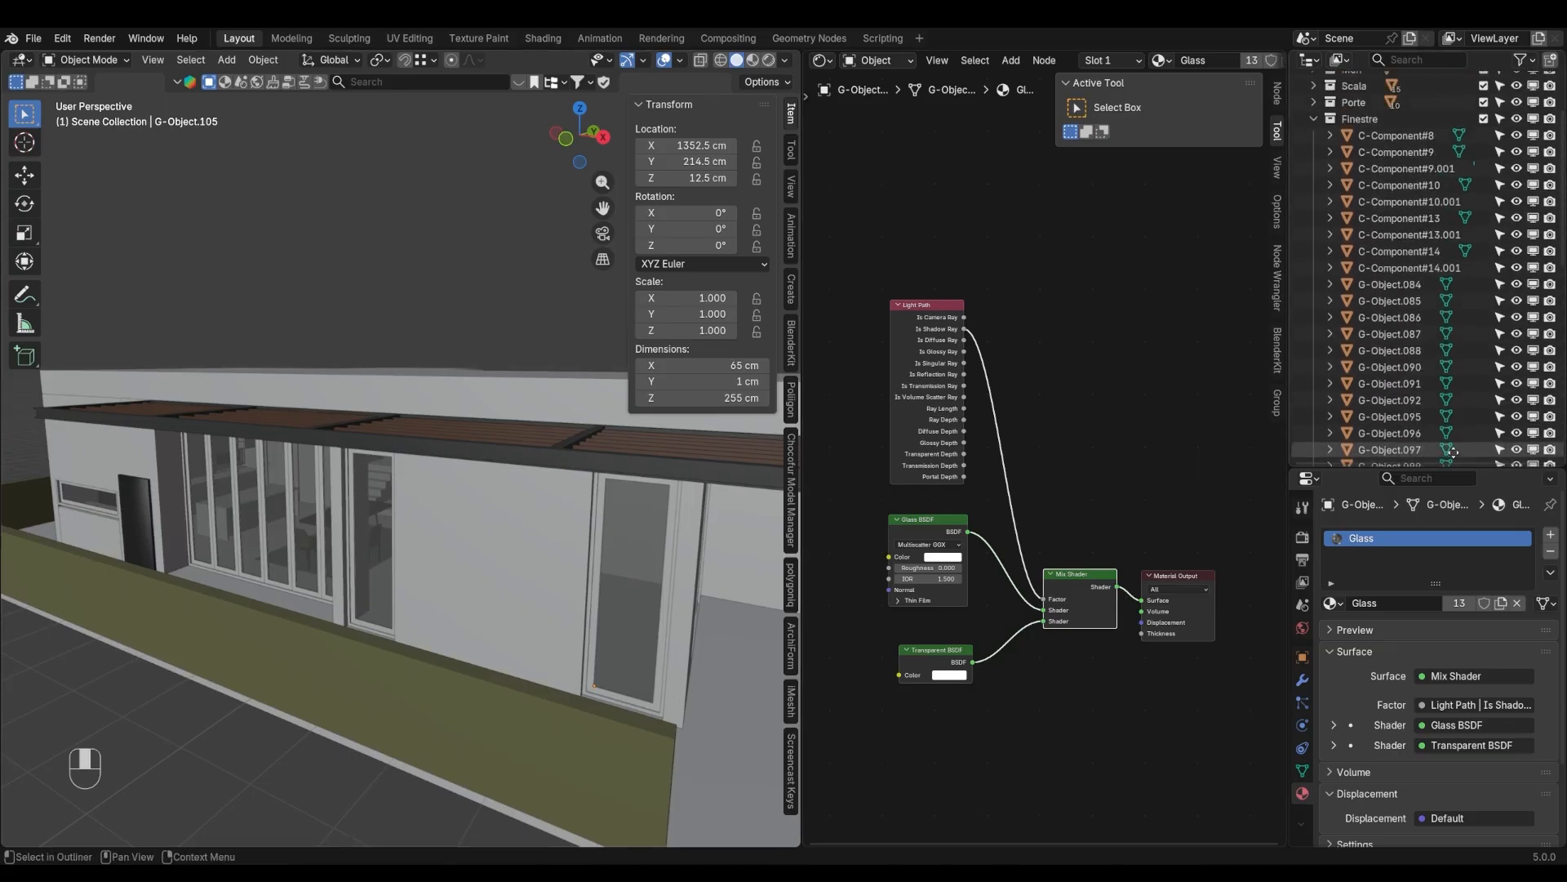
click(1312, 214)
right_click(1371, 376)
click(1368, 245)
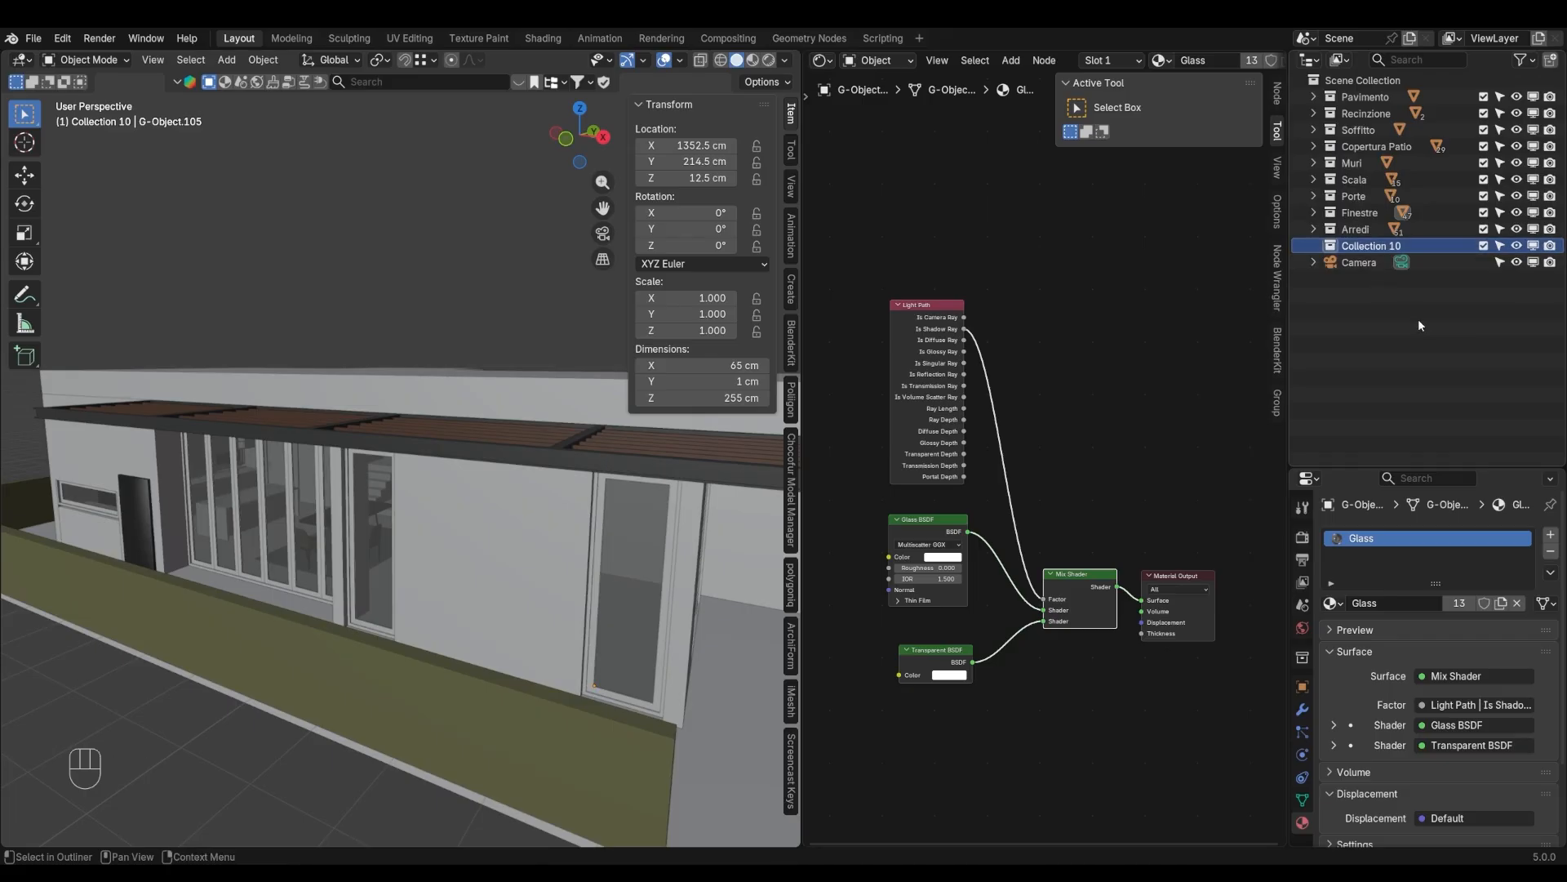
double_click(1353, 246)
text(Clay Materia)
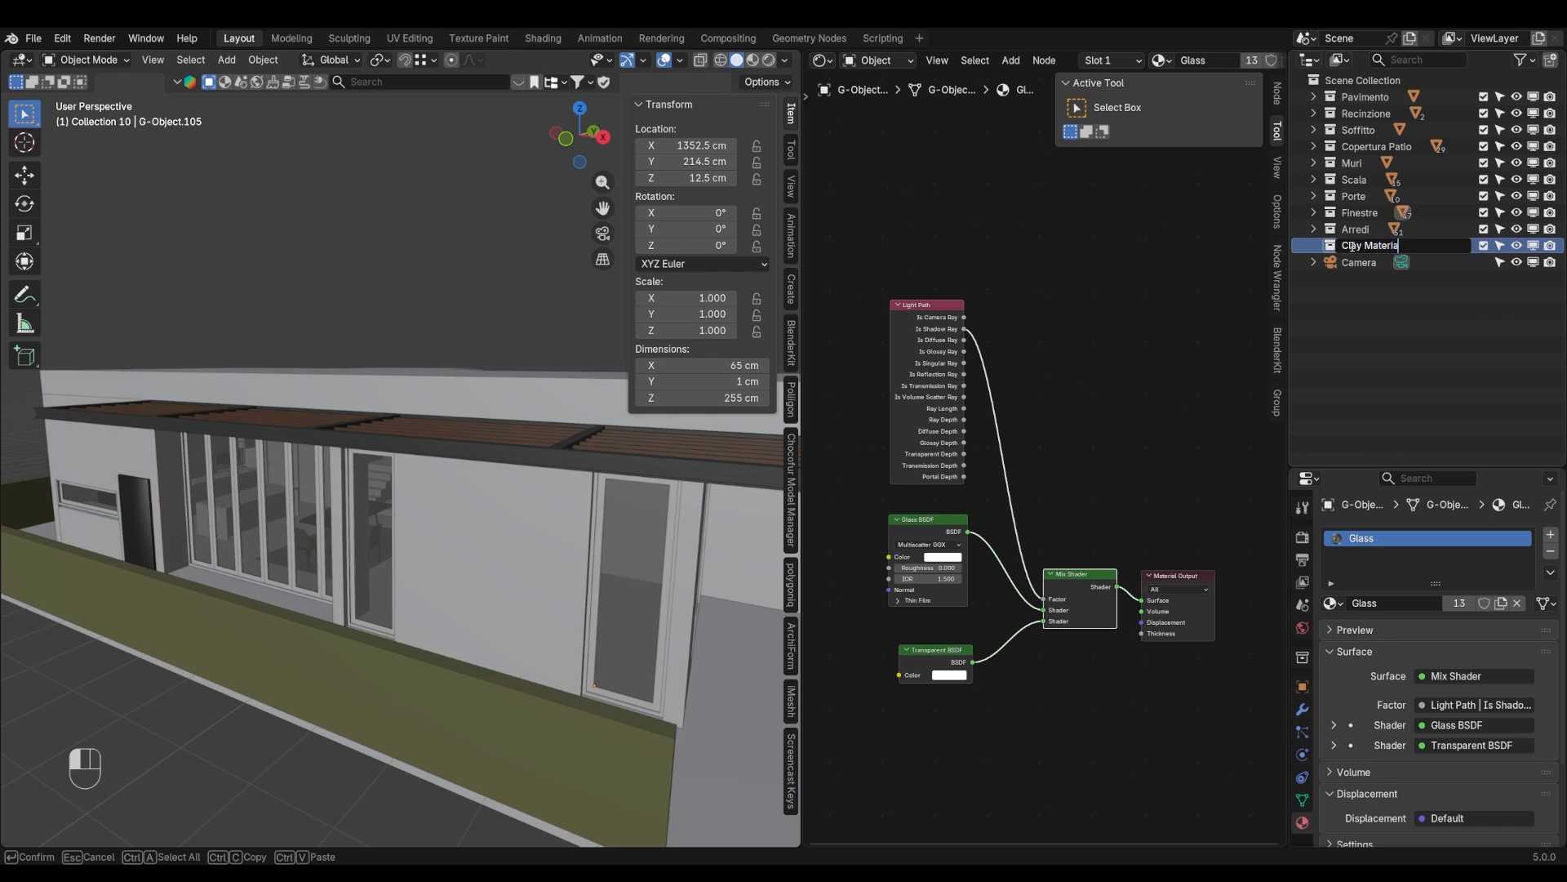
text(l)
key(Return)
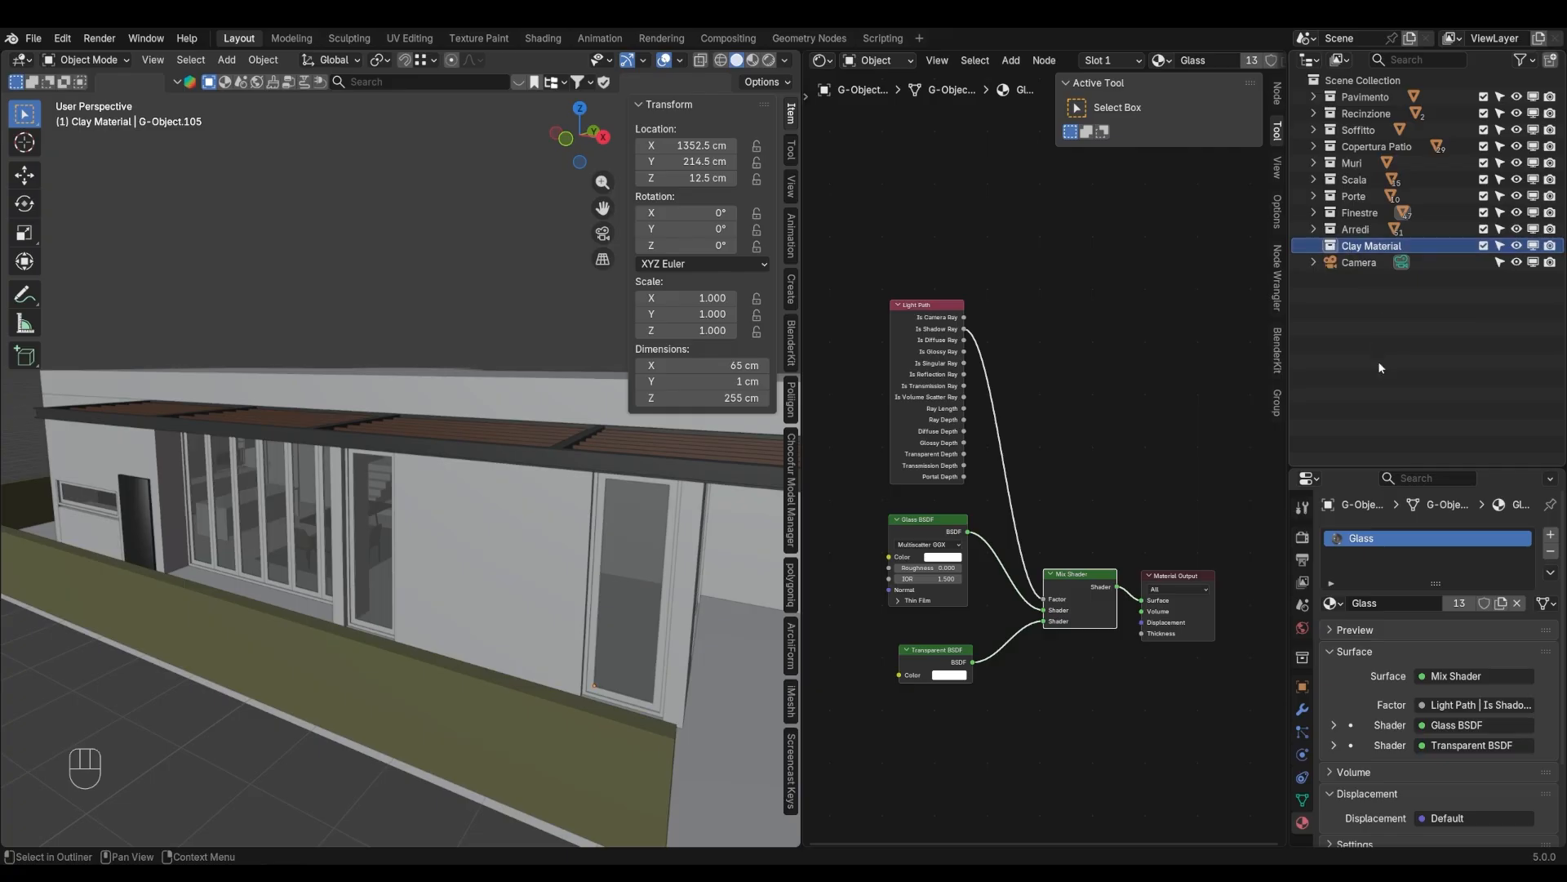
Add a cube to the Clay Material collection and move it along Y to about 1502 cm, clear of the house
key(KP_7)
scroll(532, 483, down, 3)
drag(801, 458, 977, 466)
shift+middle_drag(591, 518, 683, 527)
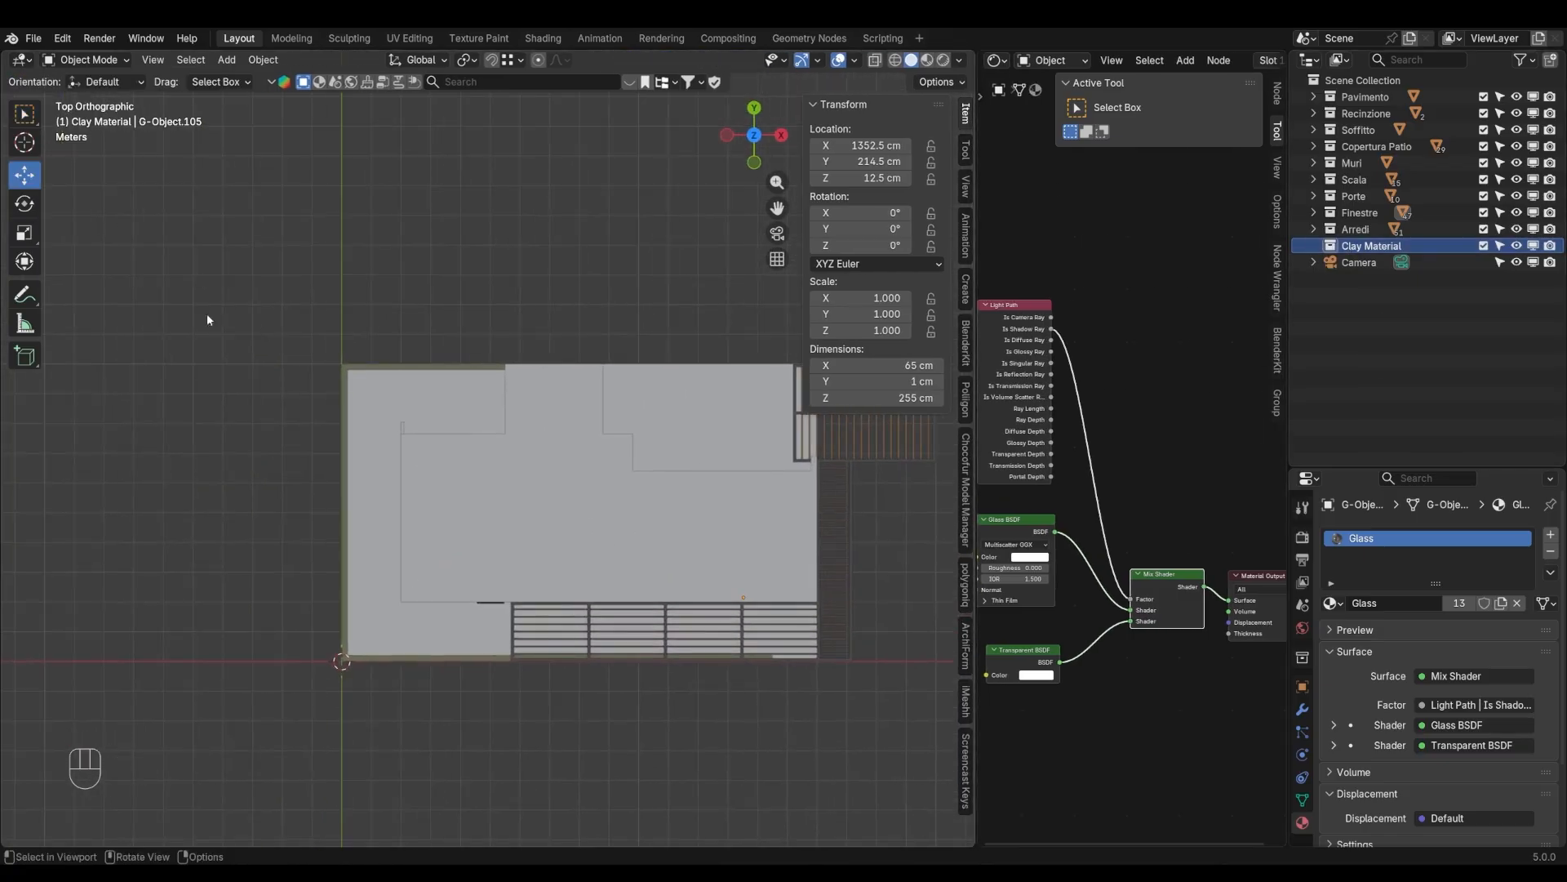
key(shift+a)
mouse_move(305, 467)
click(424, 484)
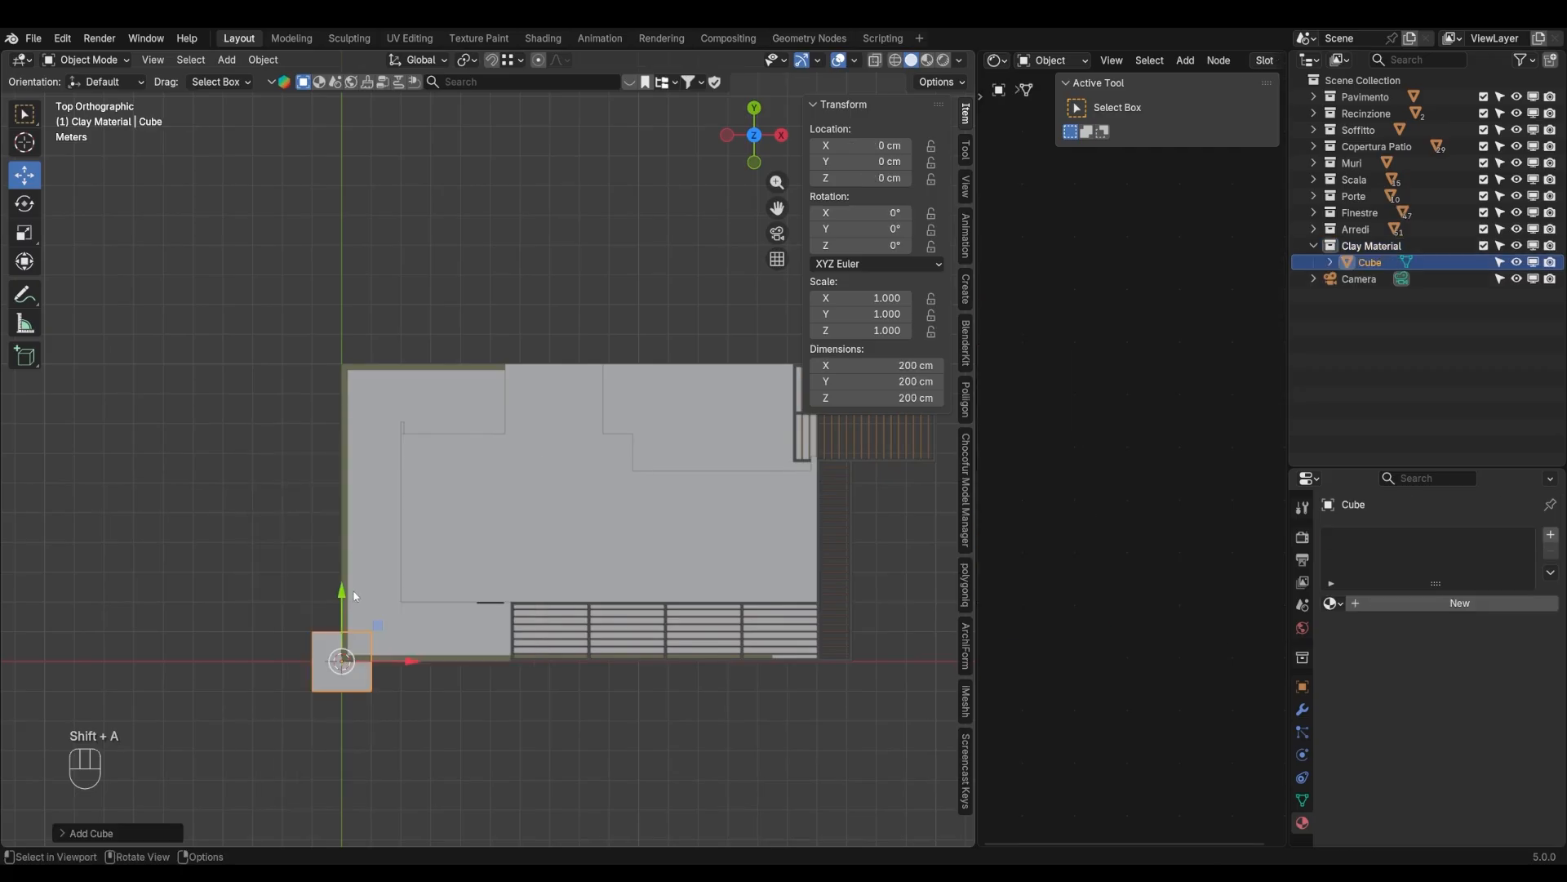
key(g)
key(y)
click(418, 139)
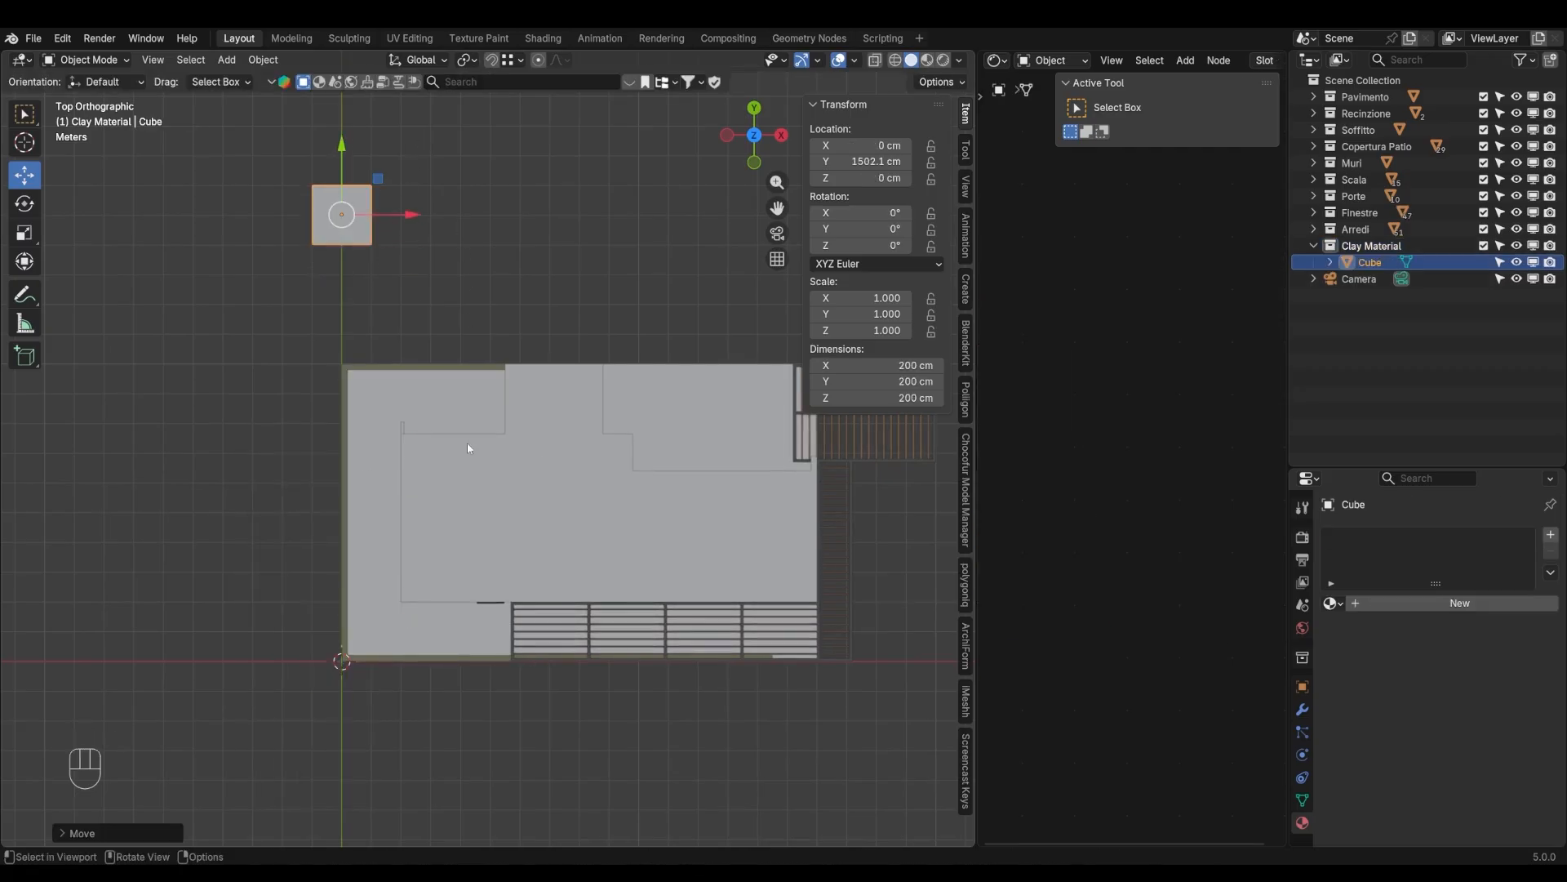
Create a new material on the cube and name it Clay Material
click(1394, 613)
double_click(1398, 609)
text(Clay)
key(shift)
text(Material)
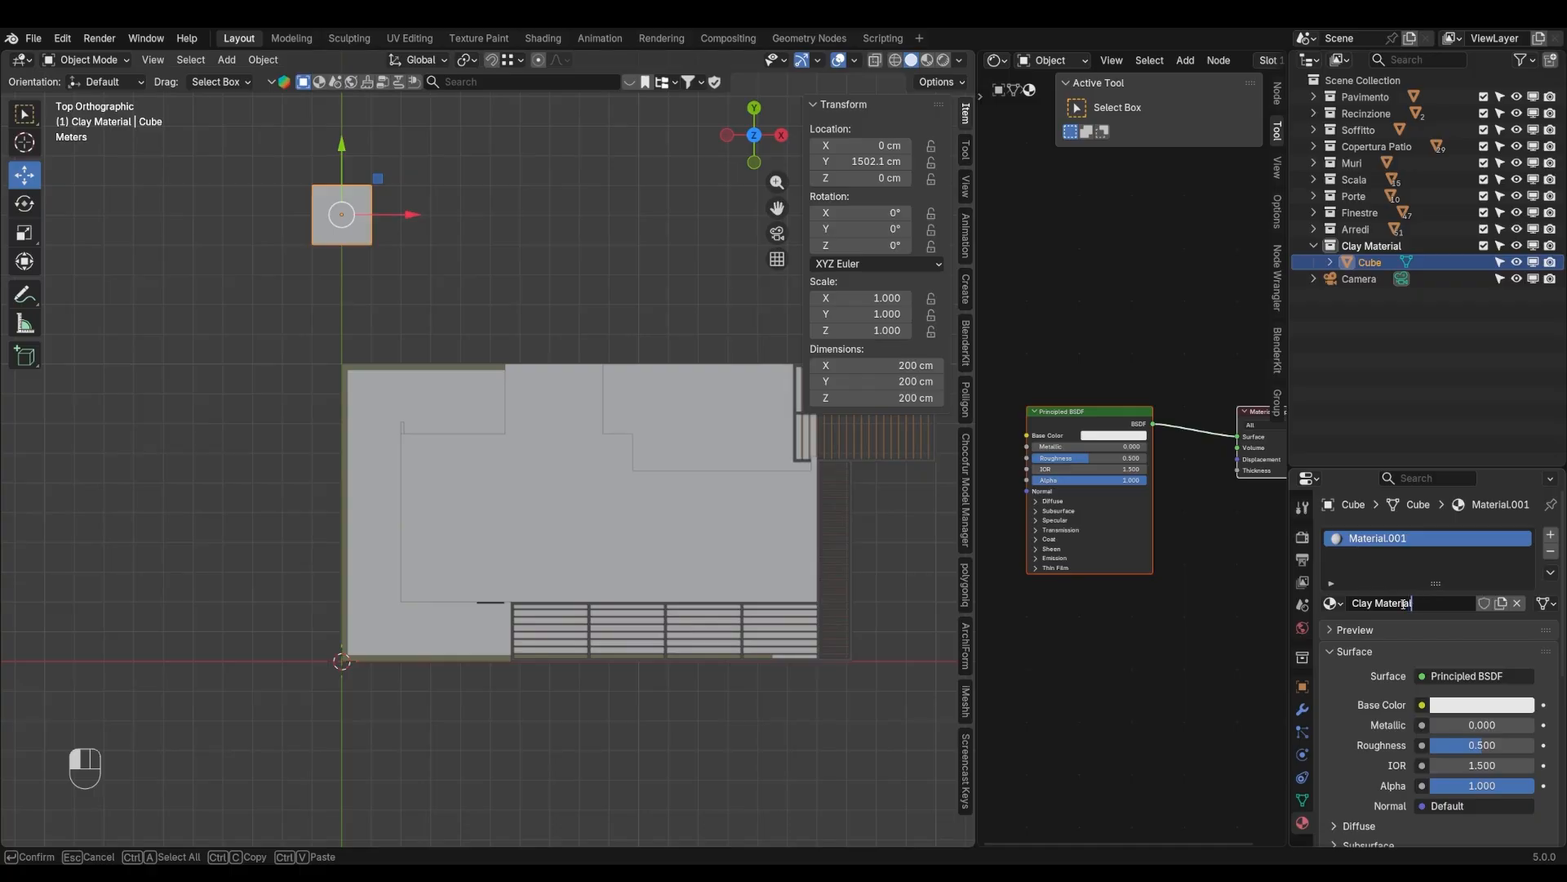
key(Return)
Replace the Clay Material's Principled BSDF with a Diffuse BSDF linked to the Material Output's Surface
scroll(1159, 472, up, 1)
scroll(1155, 466, down, 2)
click(1104, 420)
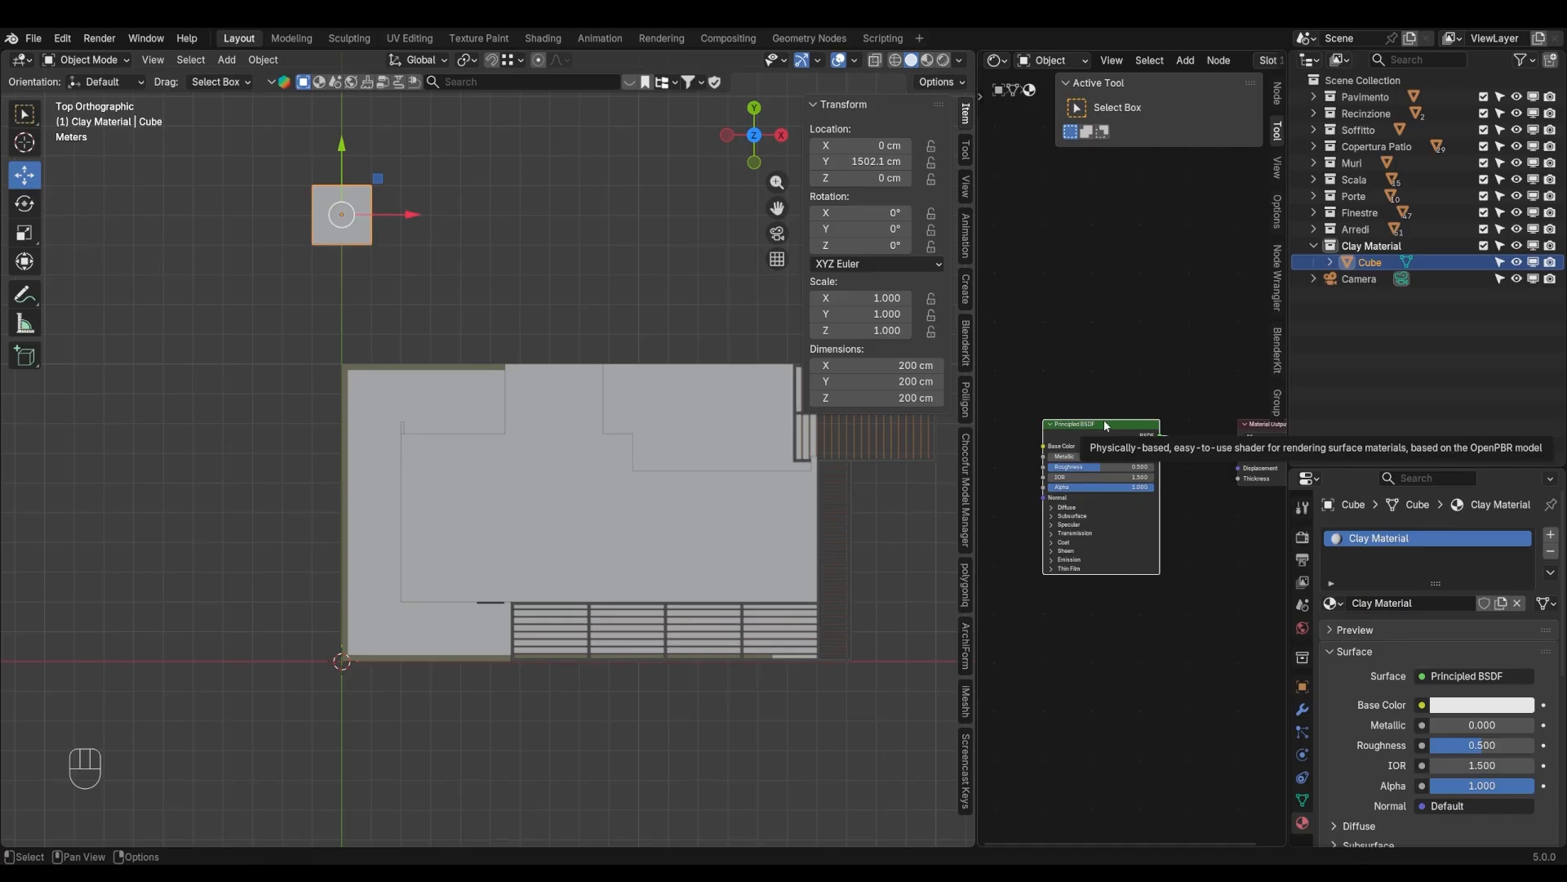
middle_drag(819, 596, 627, 533)
key(KP_7)
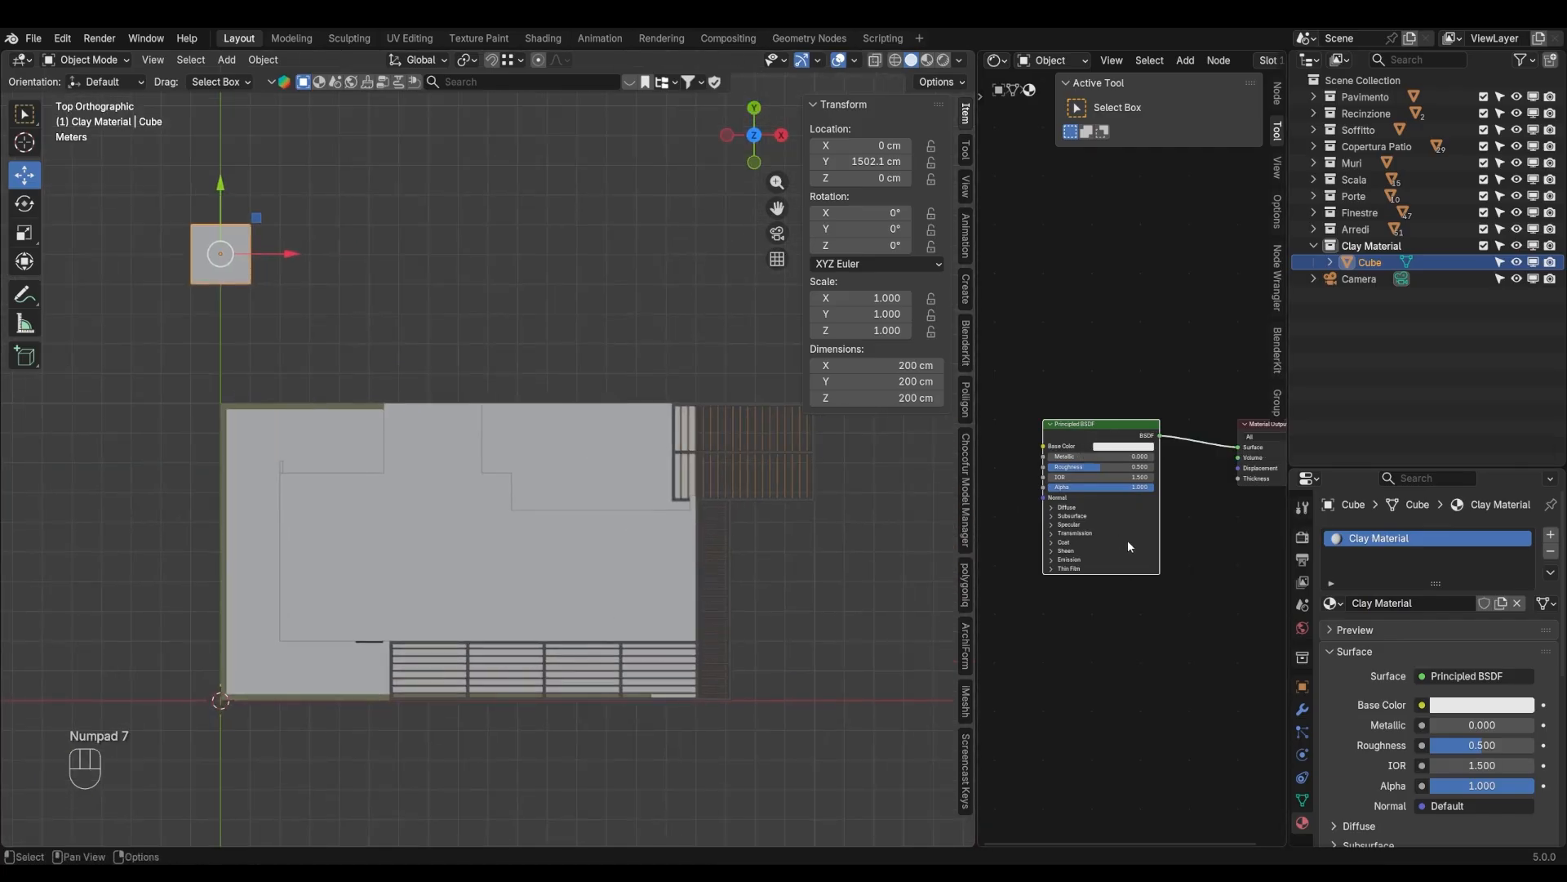
drag(977, 472, 911, 467)
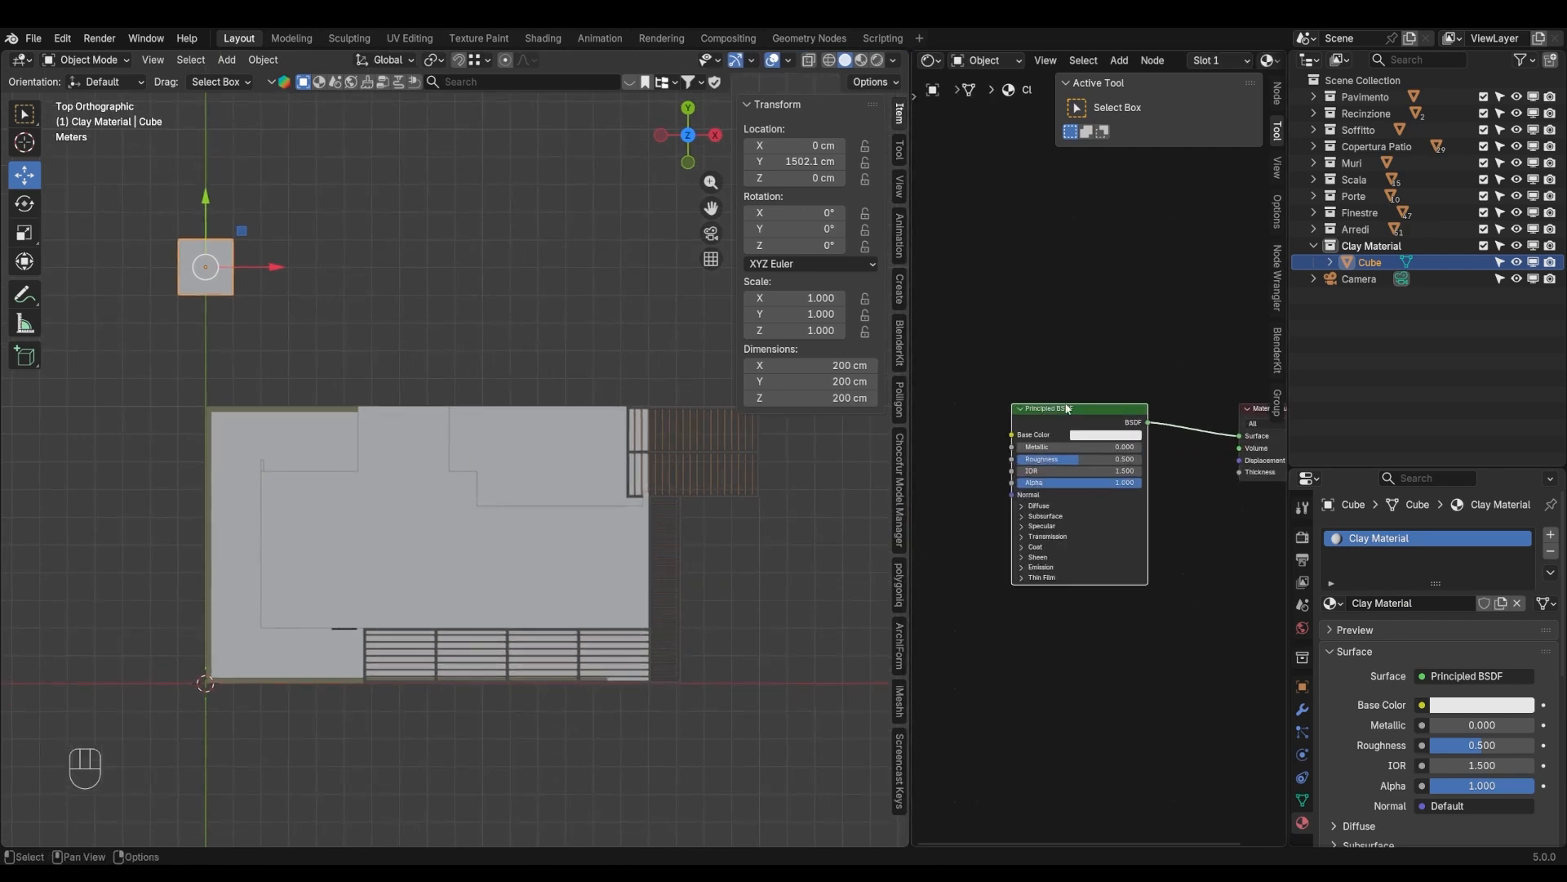
key(Delete)
key(shift+a)
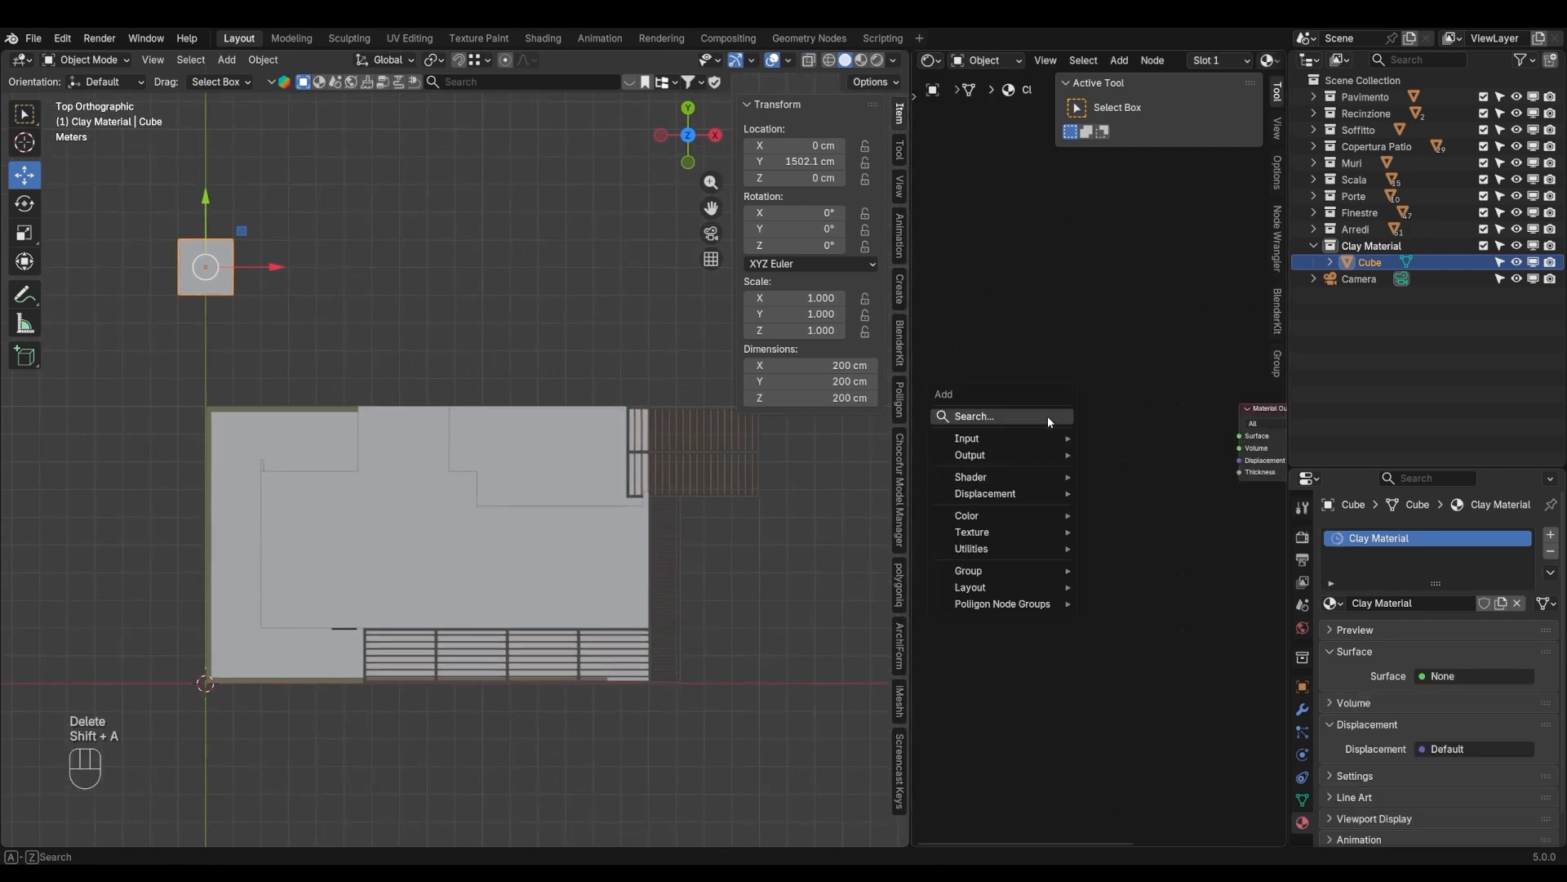
text(diff)
key(Down)
key(Return)
click(1067, 410)
shift+middle_drag(1143, 498, 1100, 543)
ctrl+shift+click(1022, 483)
scroll(1100, 554, up, 1)
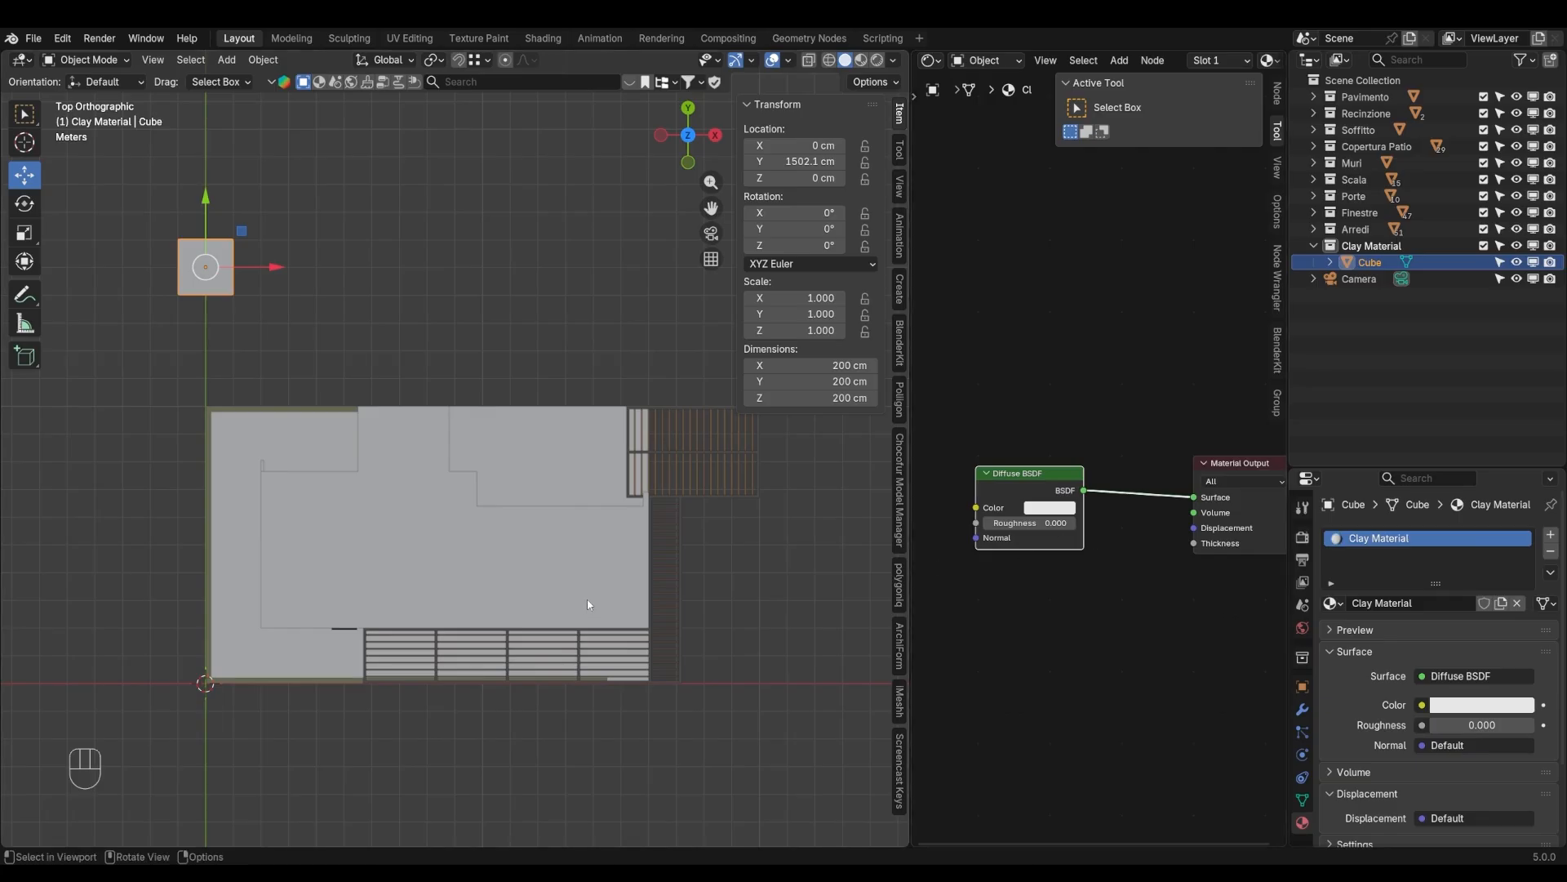
Set the view layer's Material Override to Clay Material and preview the camera view in rendered shading
key(KP_0)
scroll(556, 641, up, 2)
shift+middle_drag(556, 641, 558, 625)
key(a)
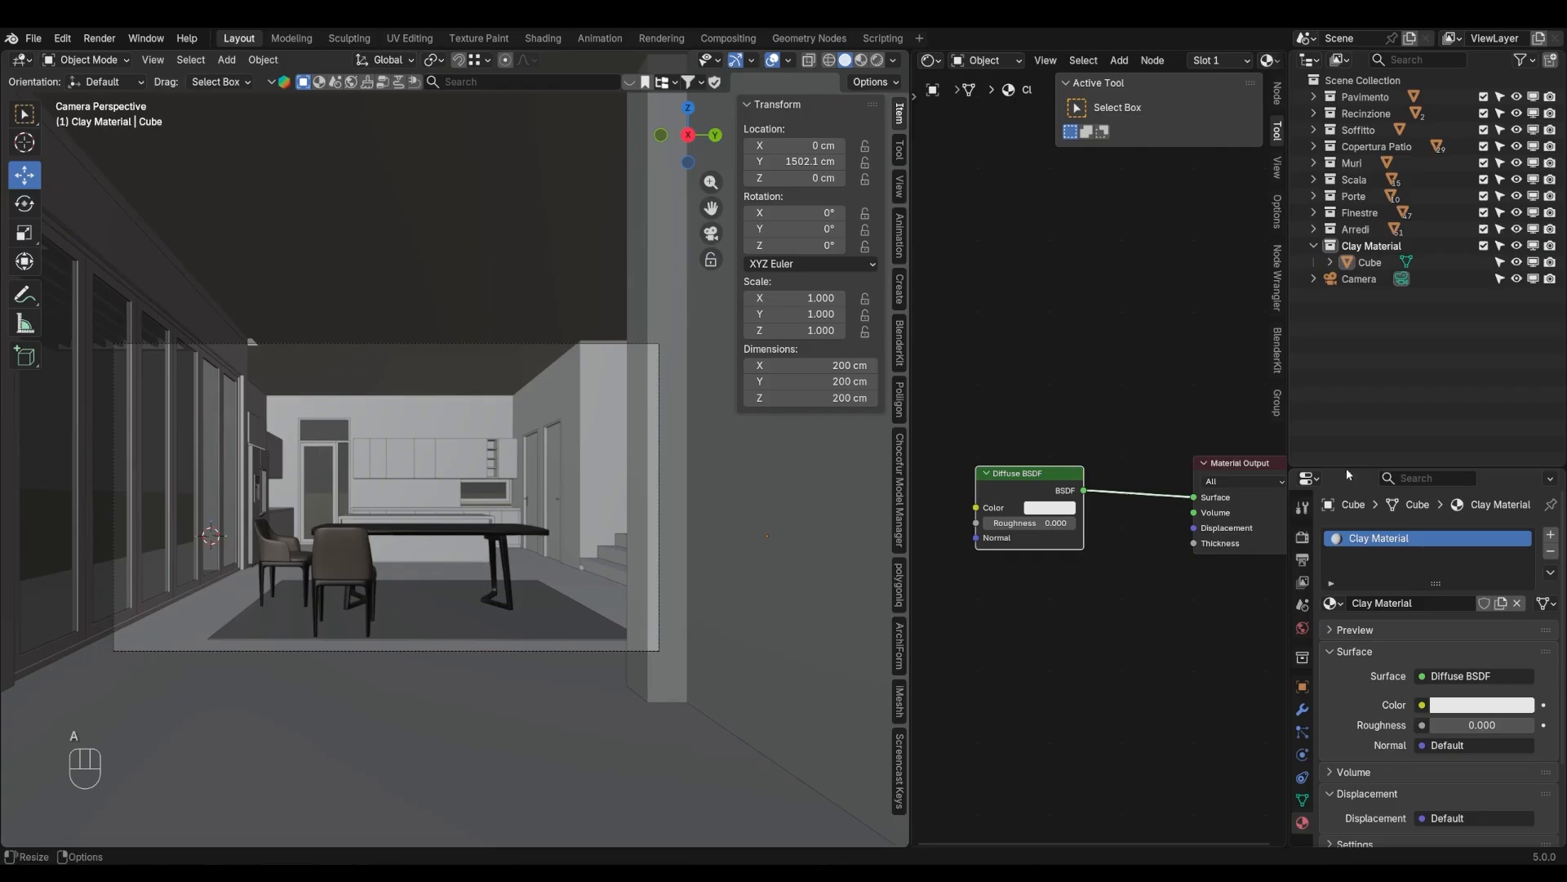
drag(1347, 469, 1347, 327)
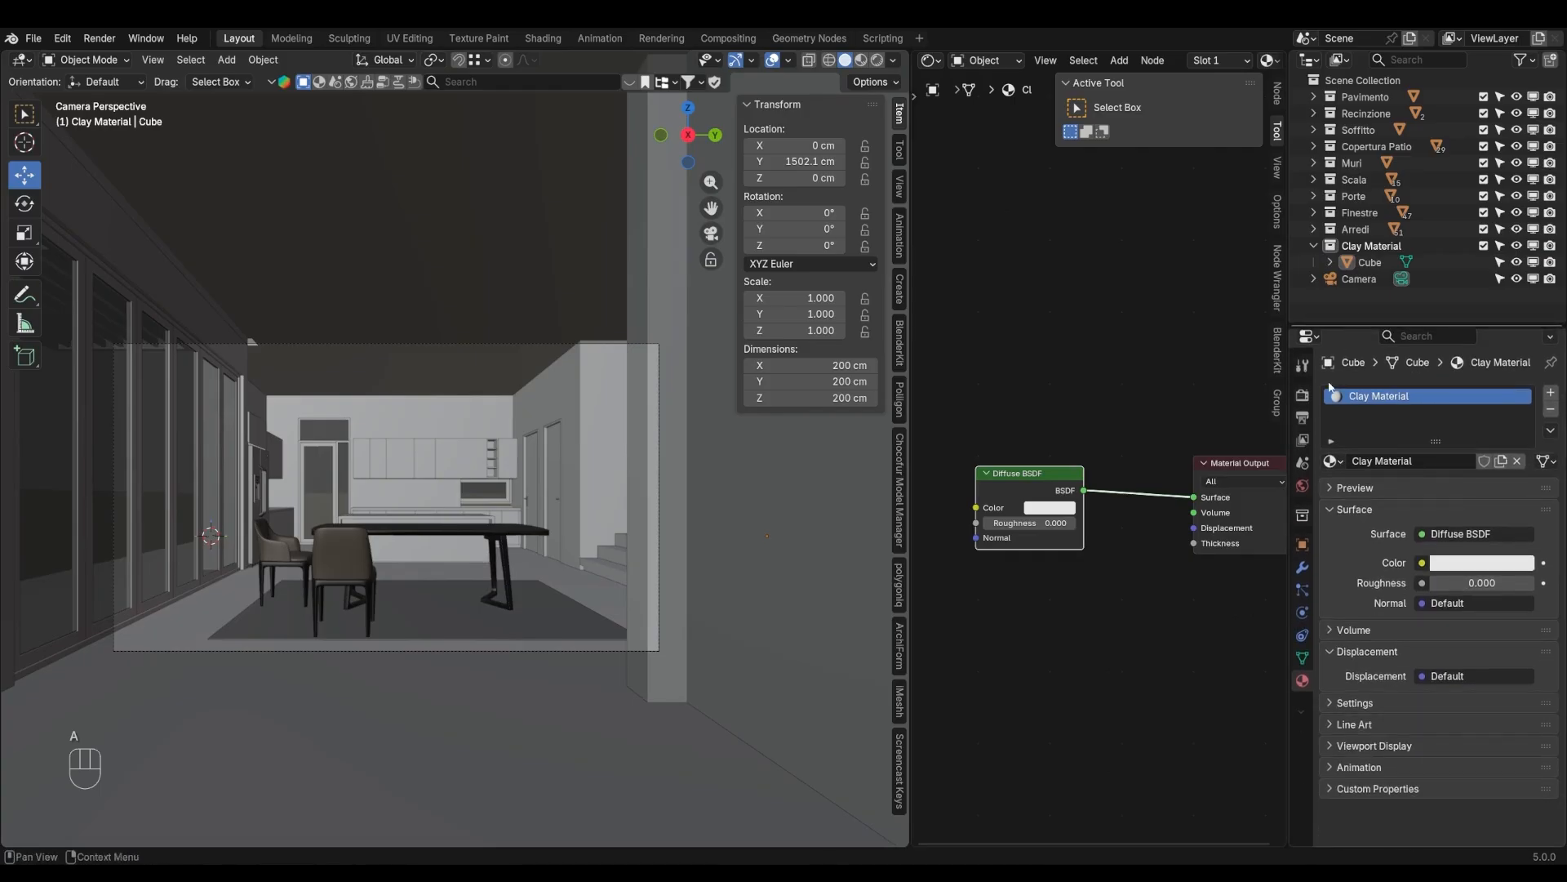
click(1302, 440)
click(1353, 488)
click(1455, 512)
text(Clay)
click(1383, 539)
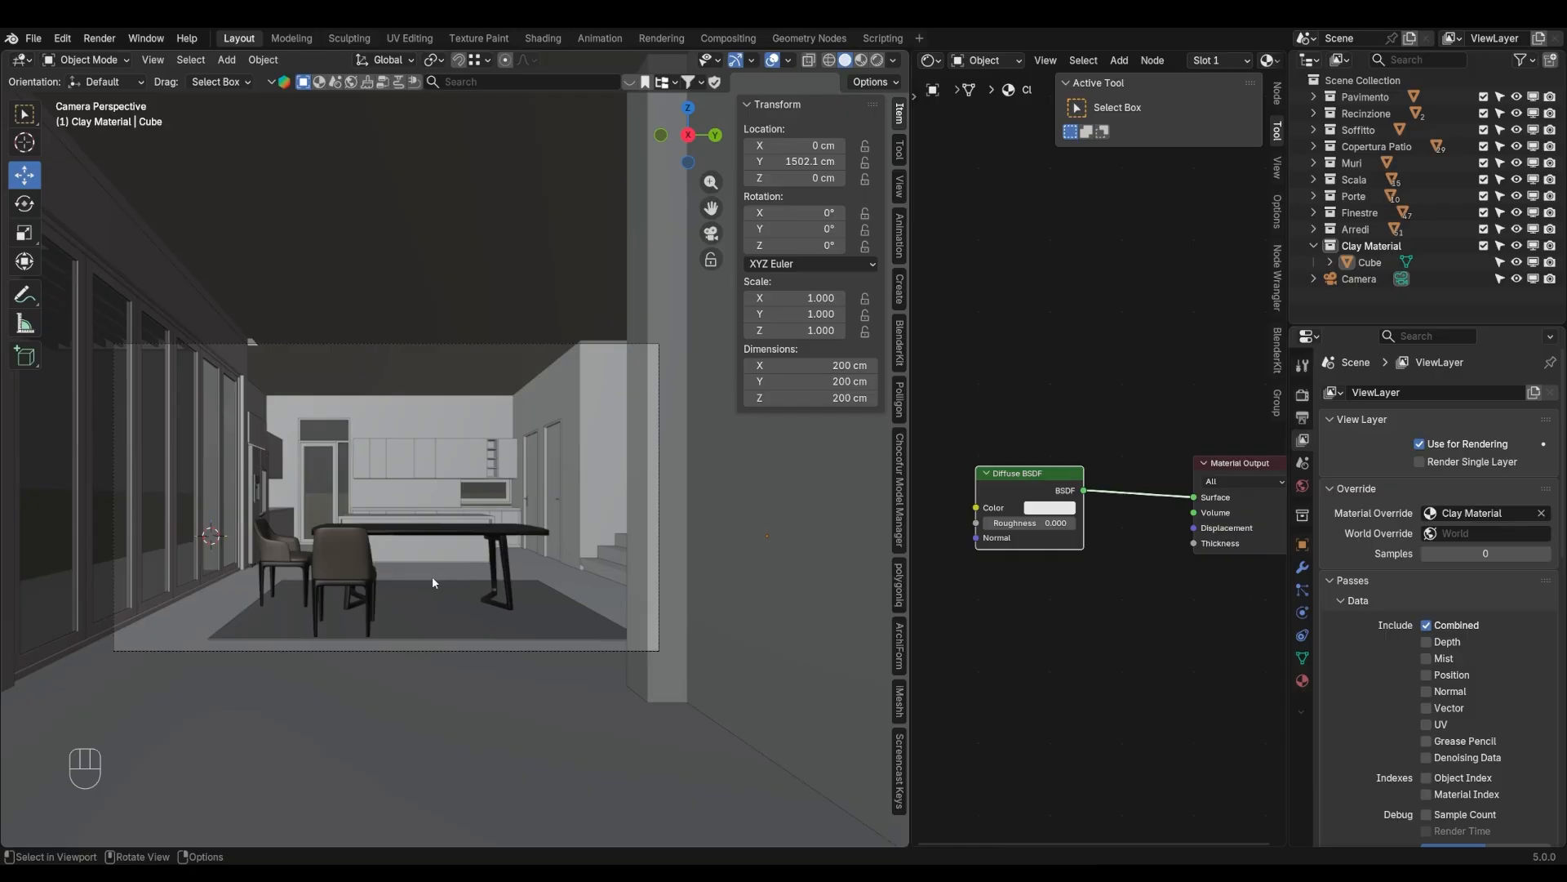
key(z)
click(435, 468)
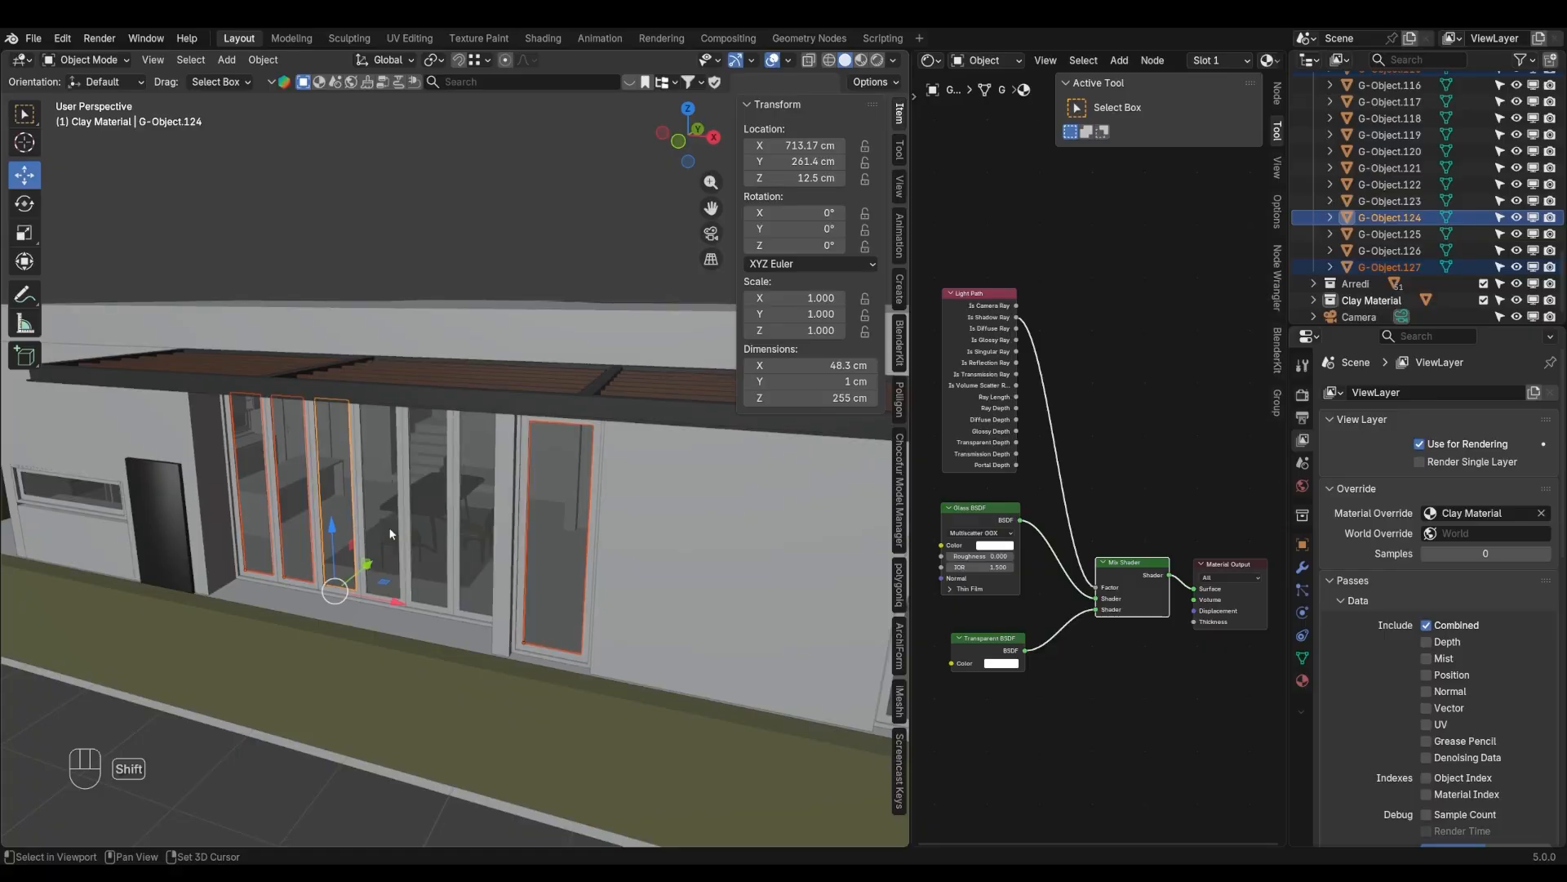
Select one Glass window pane and extend the selection to all objects linked by the same material
shift+click(412, 532)
shift+click(437, 539)
click(567, 567)
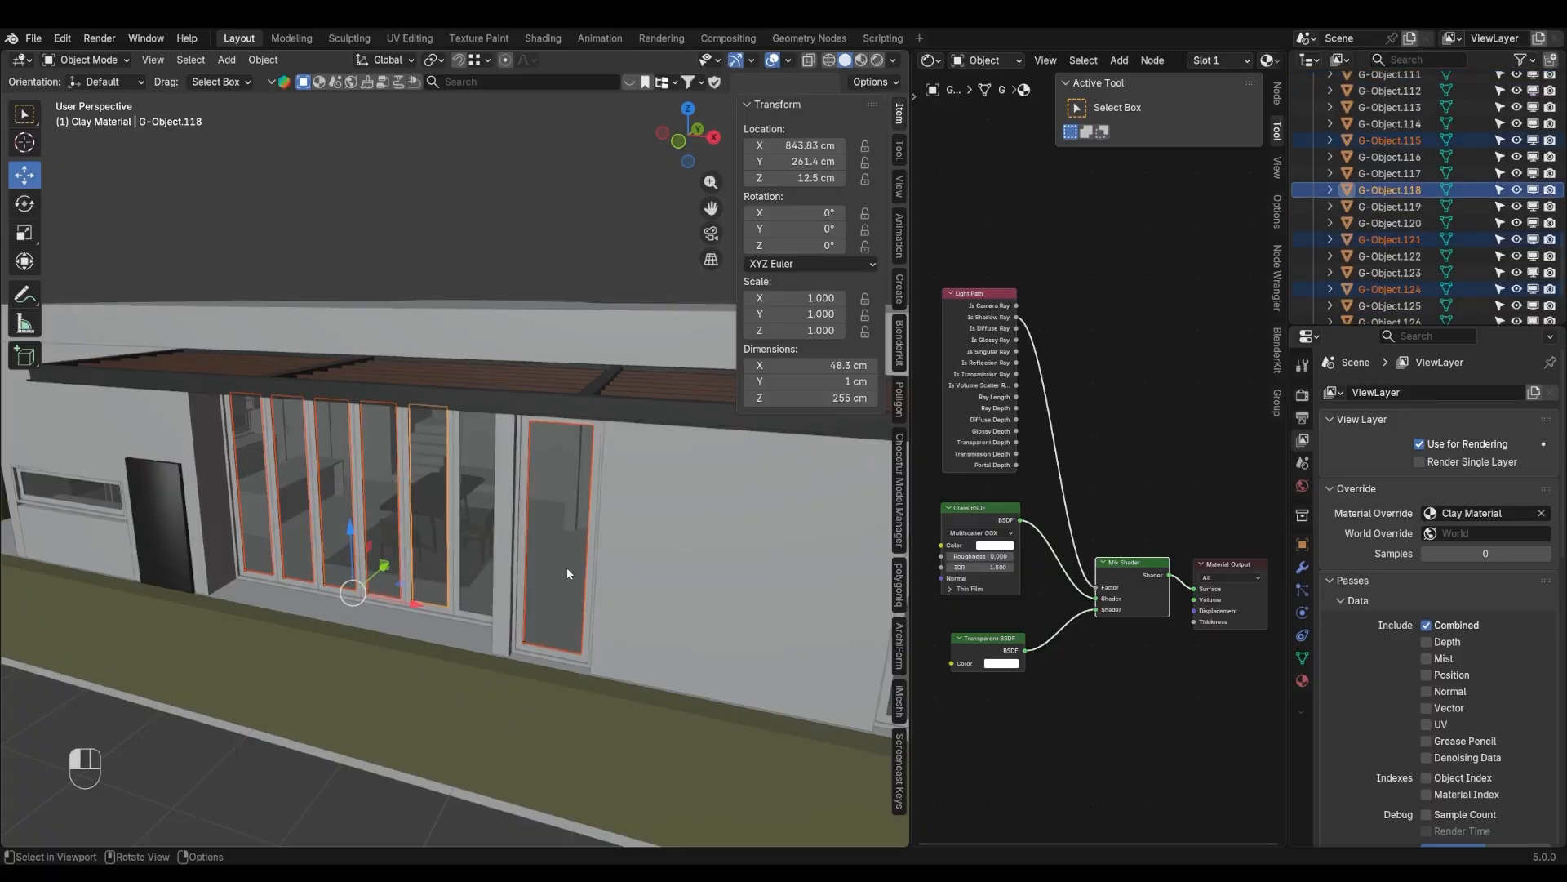
scroll(563, 567, down, 3)
shift+middle_drag(560, 568, 541, 582)
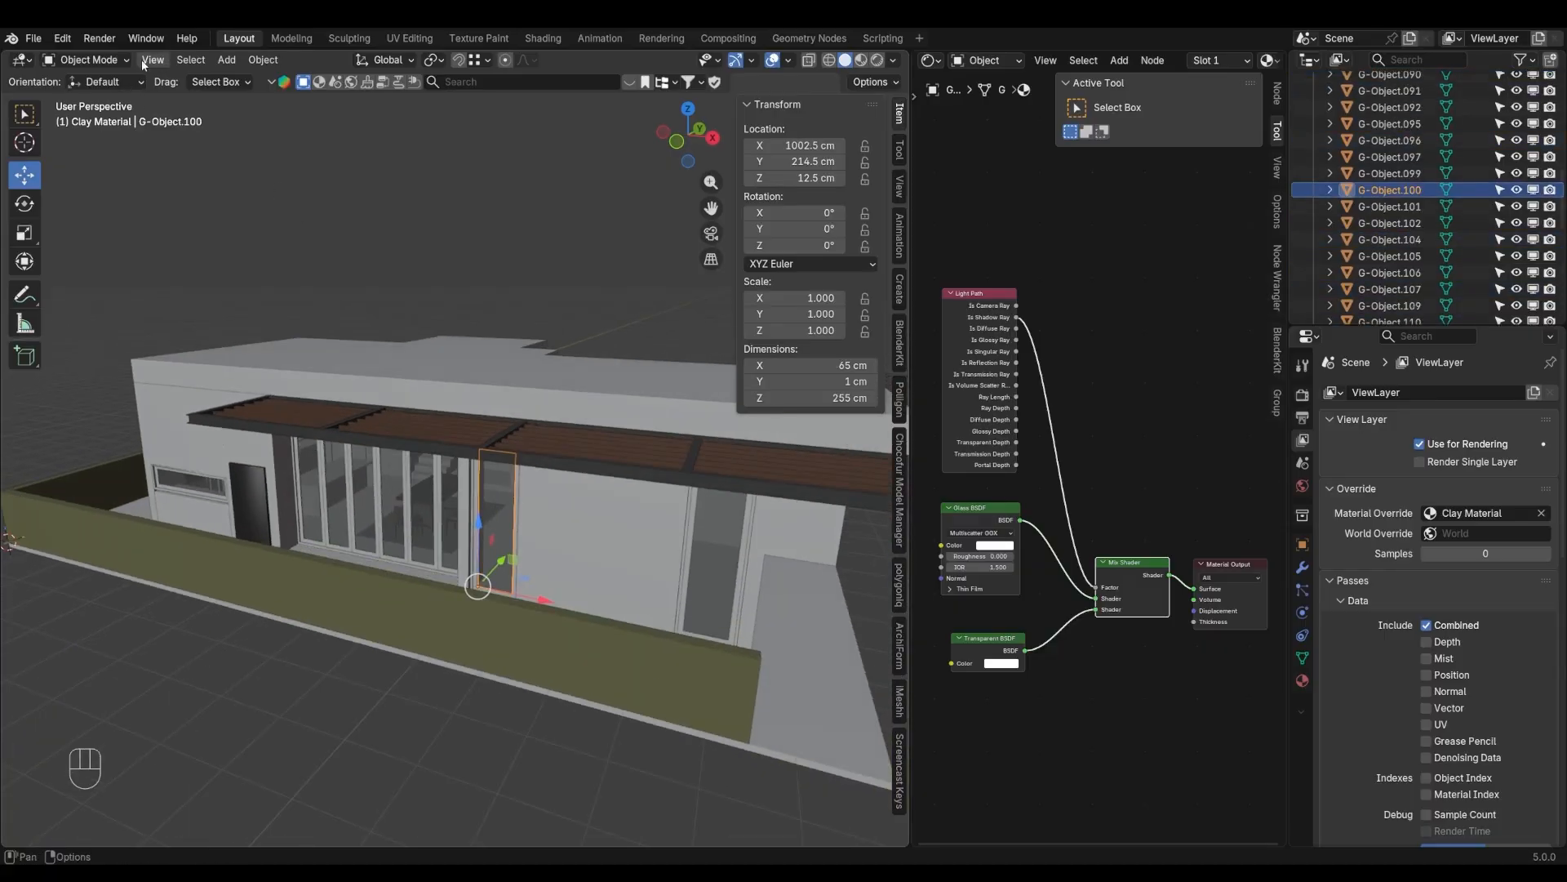
click(190, 59)
mouse_move(254, 301)
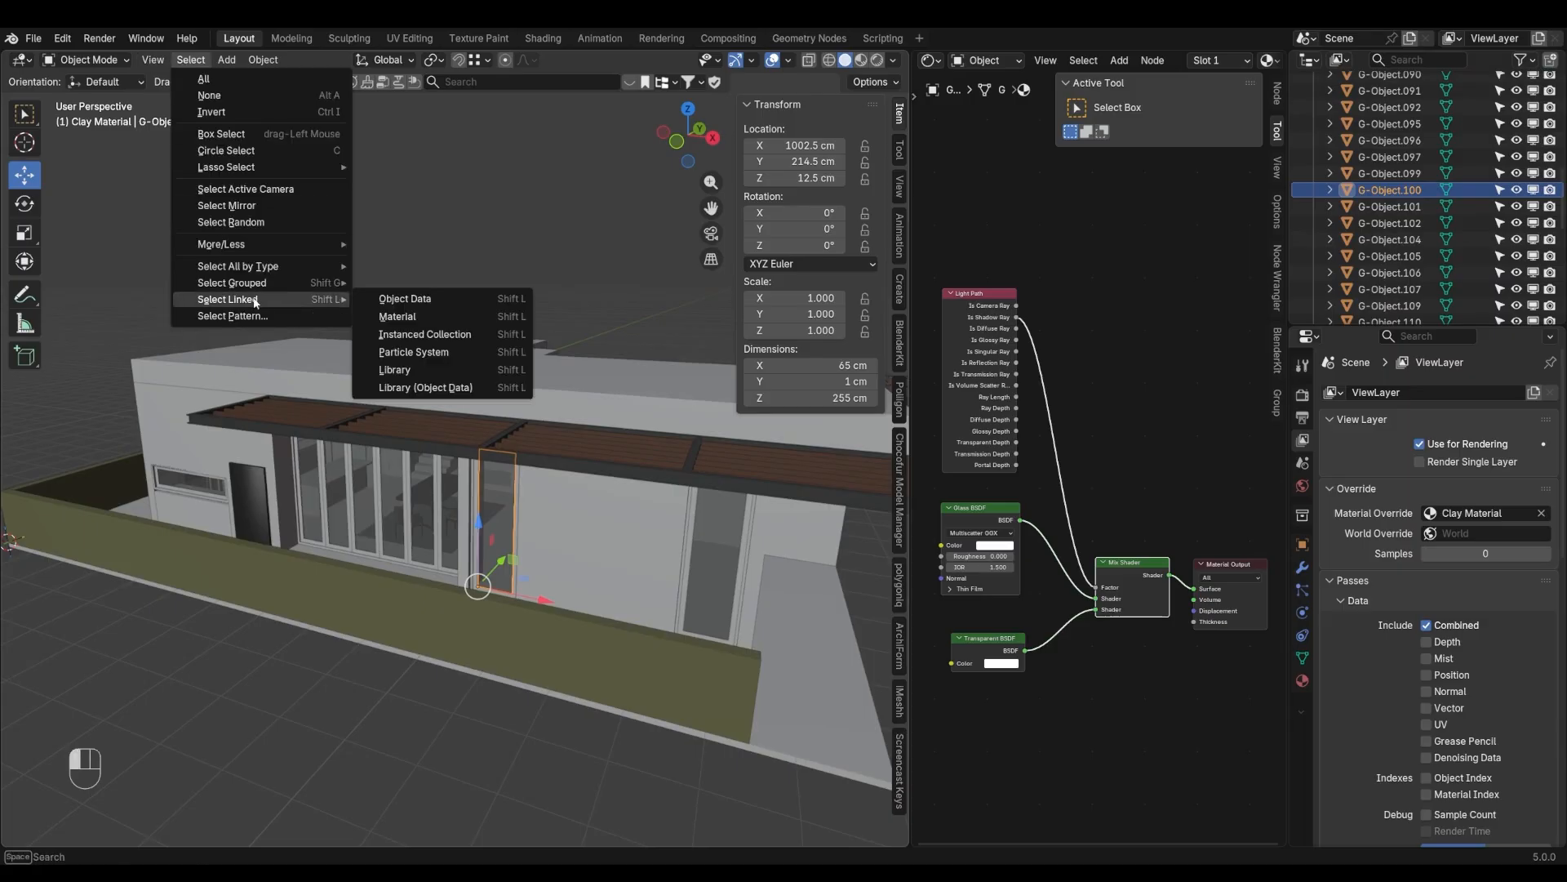
click(393, 318)
middle_drag(491, 516, 423, 507)
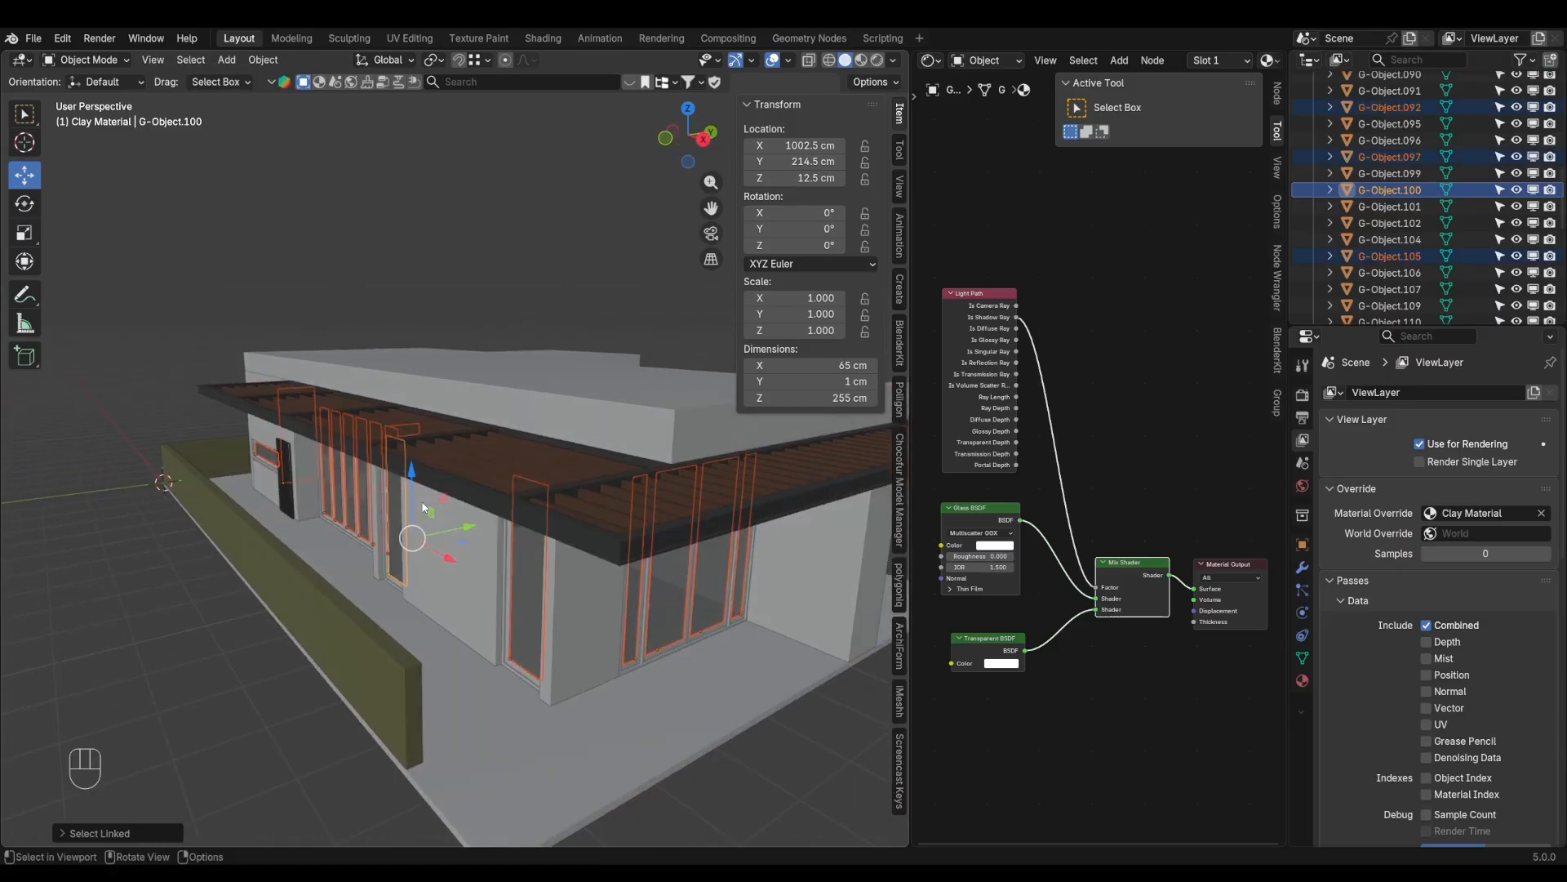
Move the selected glass panes to a new collection named Vetri
click(1302, 680)
middle_drag(697, 585, 674, 550)
key(m)
click(569, 487)
text(Vetri)
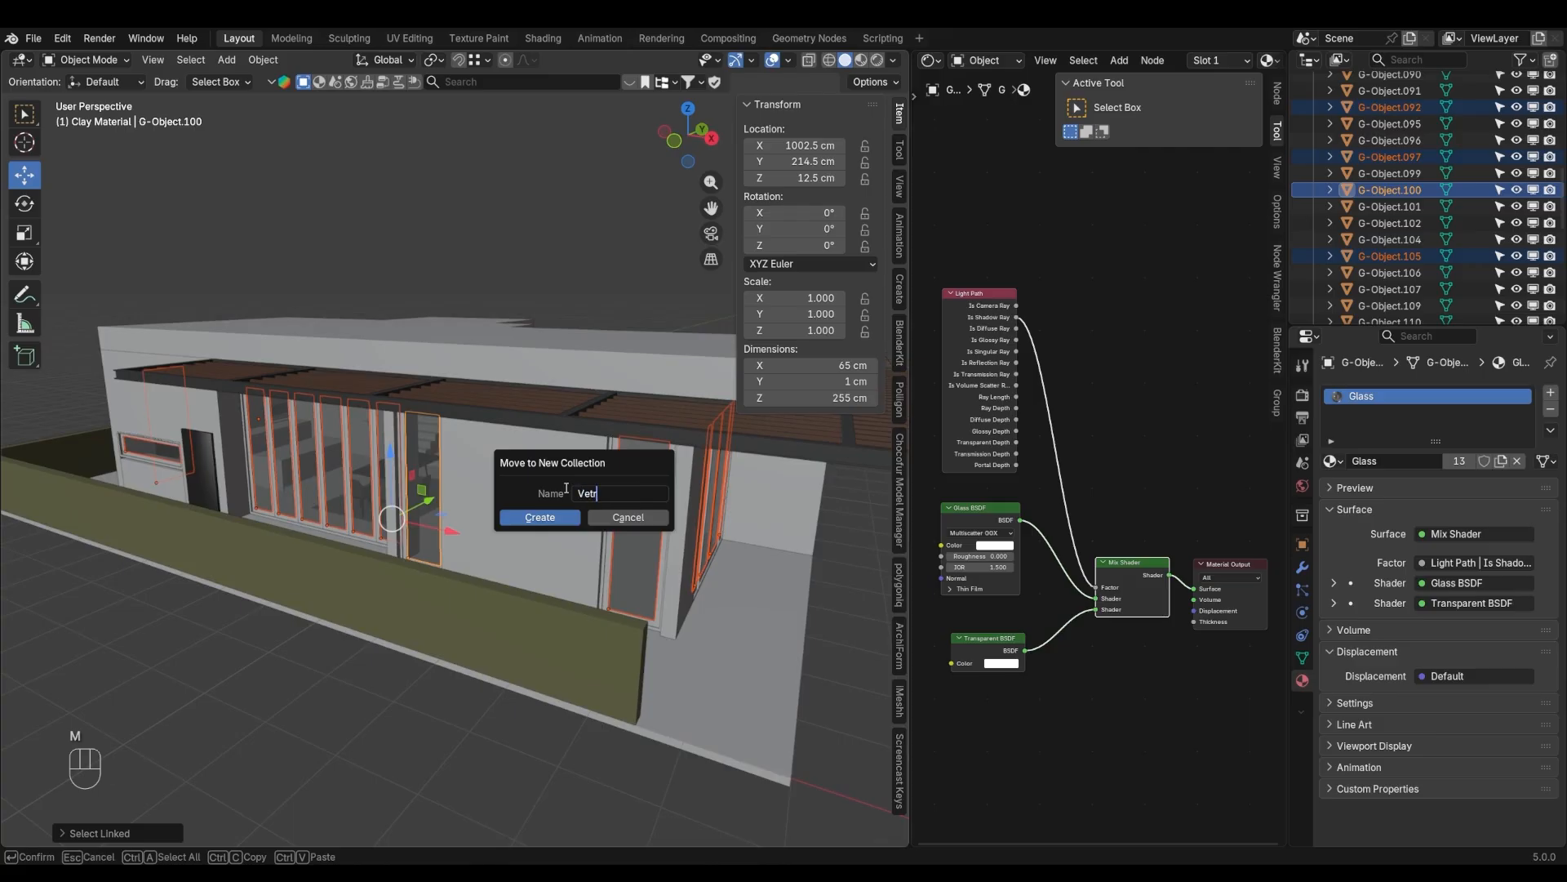
key(Return)
Exclude the Vetri collection from the view layer and preview the camera view in rendered shading
scroll(1417, 258, down, 10)
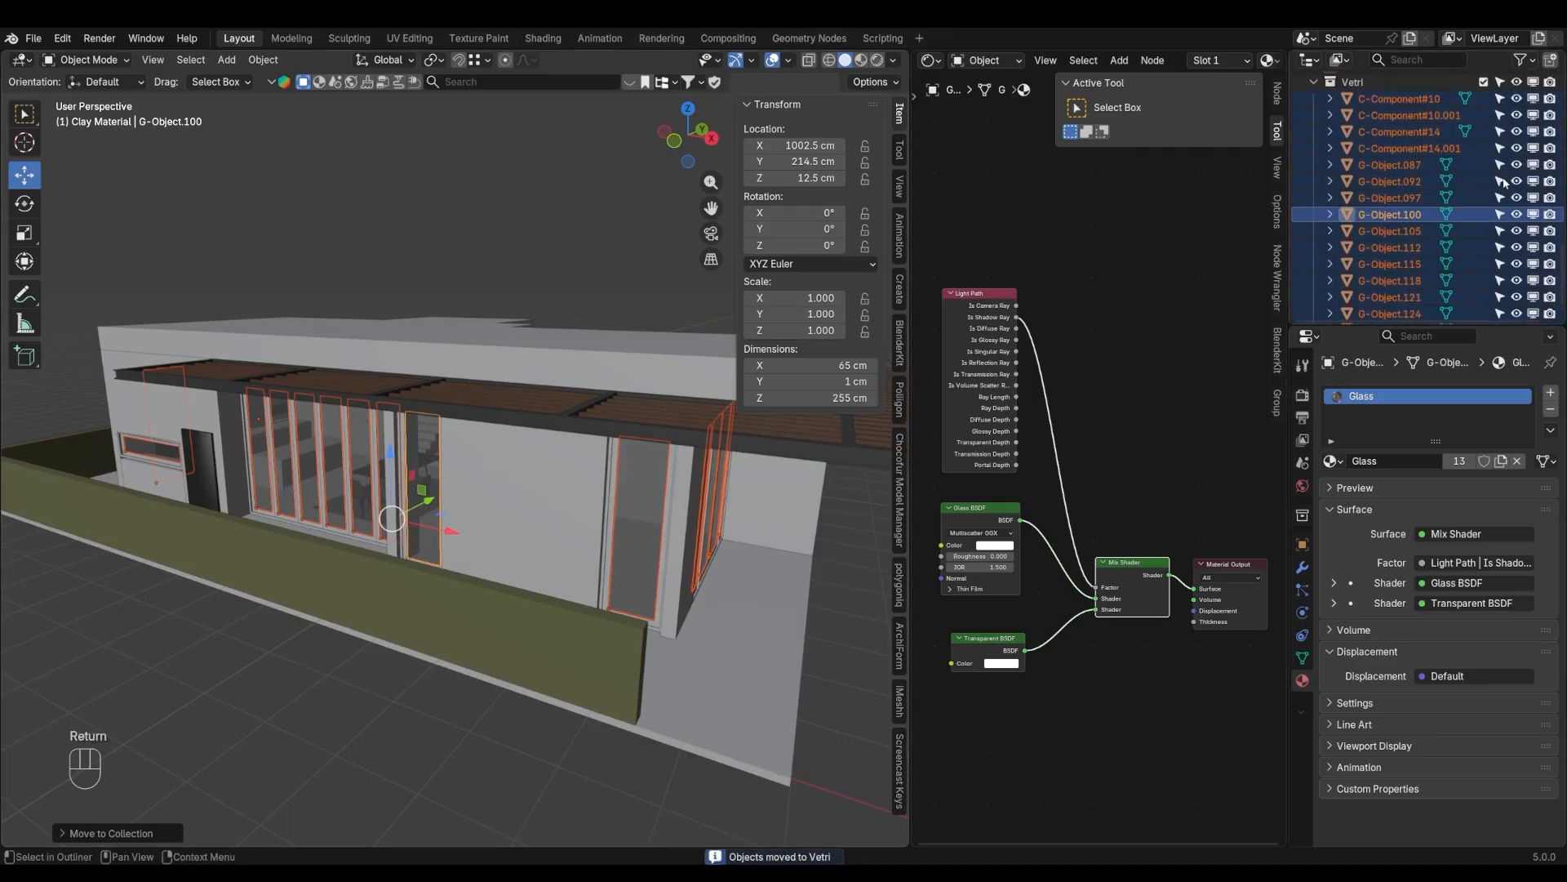
scroll(1429, 200, up, 2)
click(1484, 146)
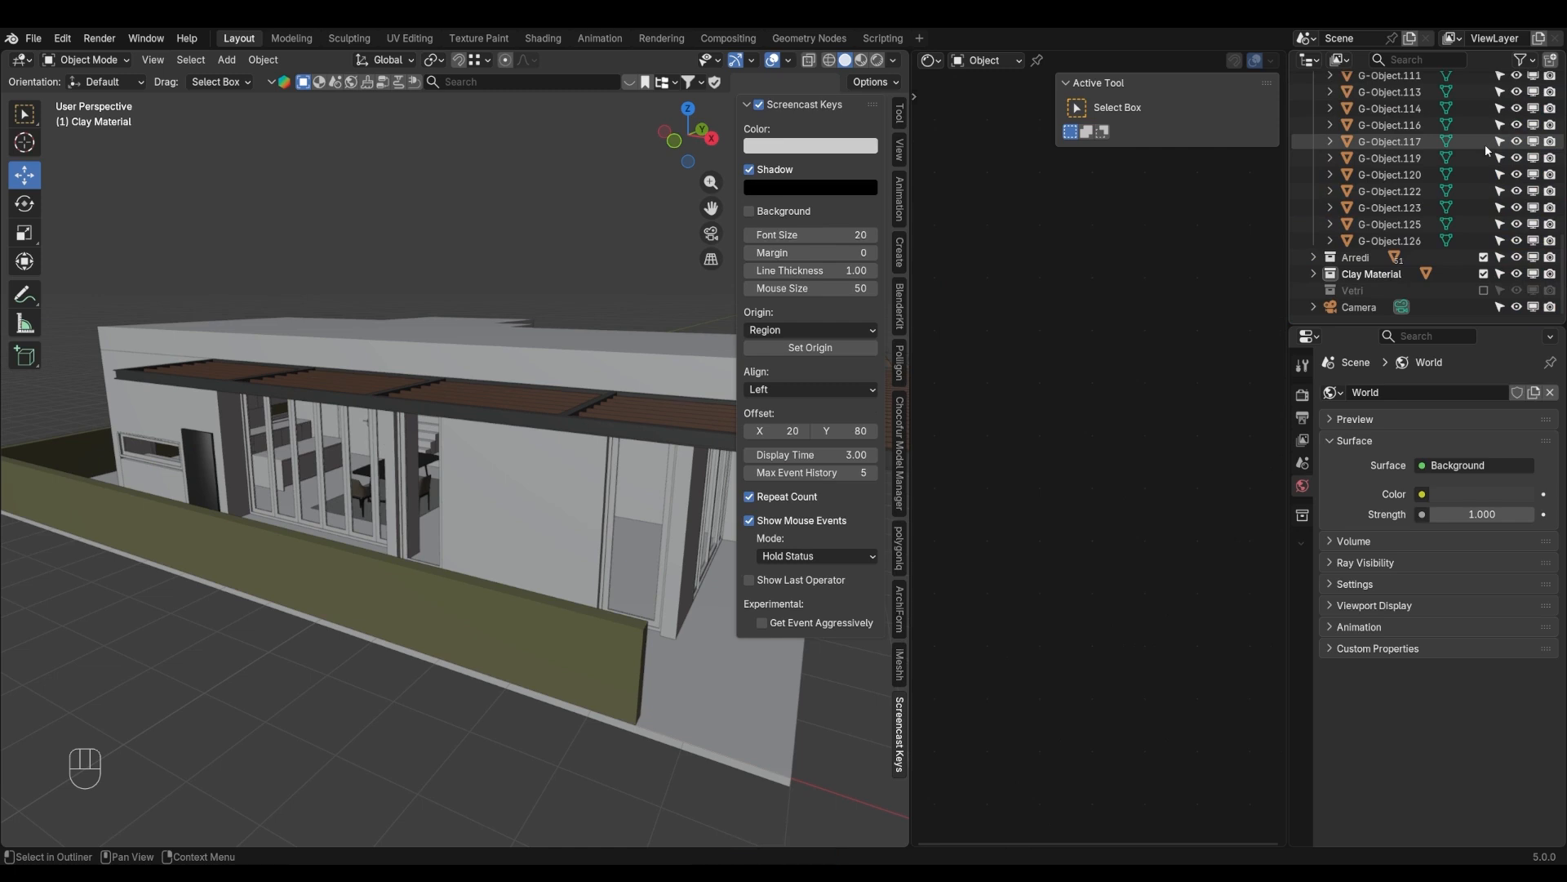
mouse_move(628, 531)
middle_down()
mouse_move(670, 546)
mouse_move(658, 537)
middle_up()
key(KP_0)
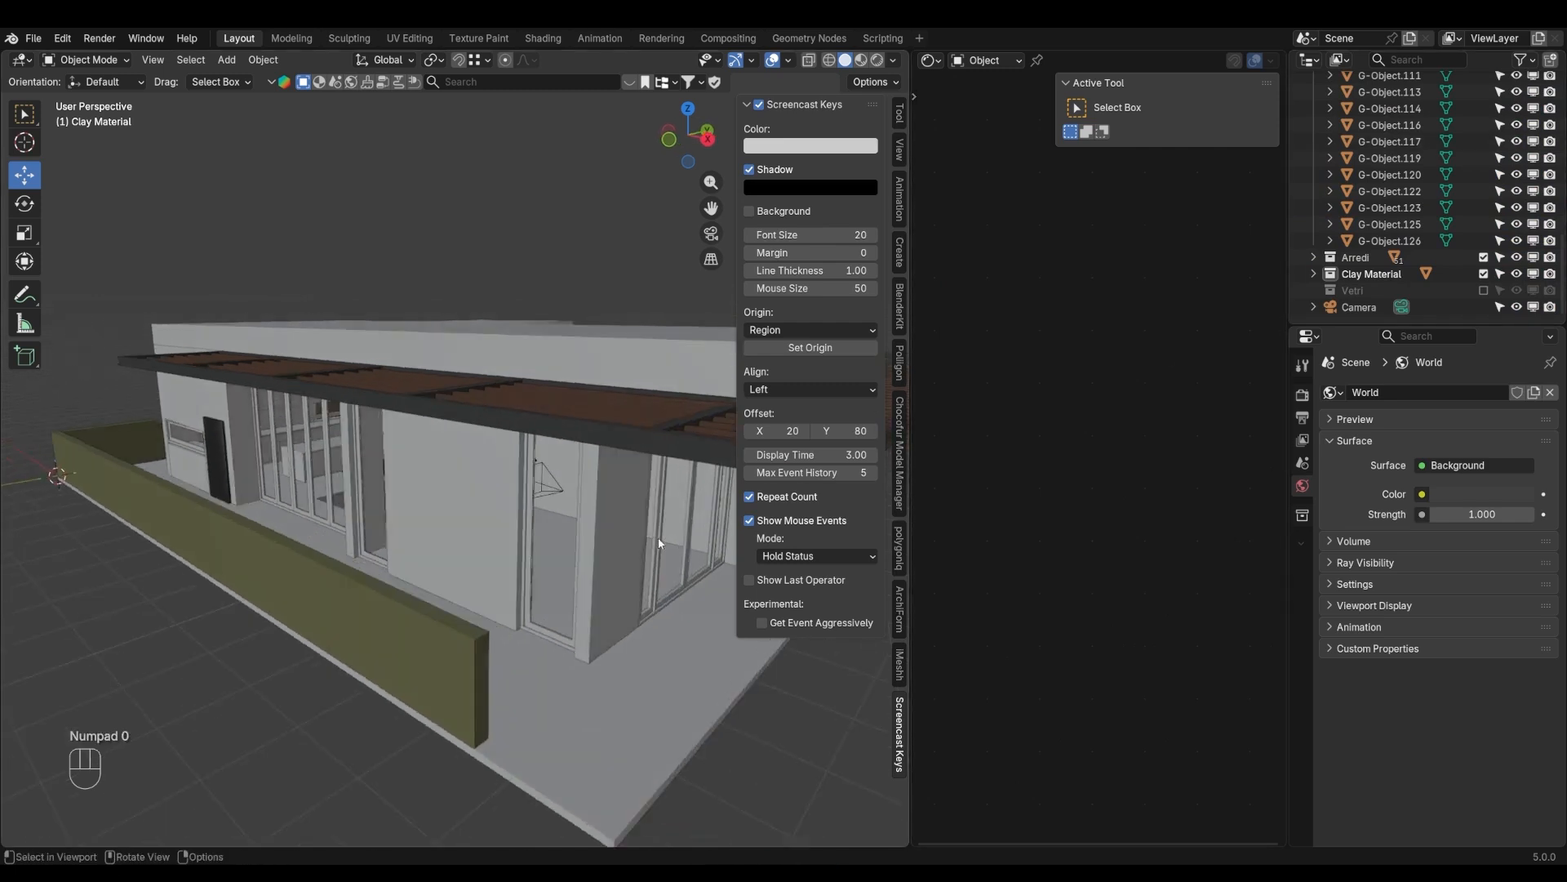
key(z)
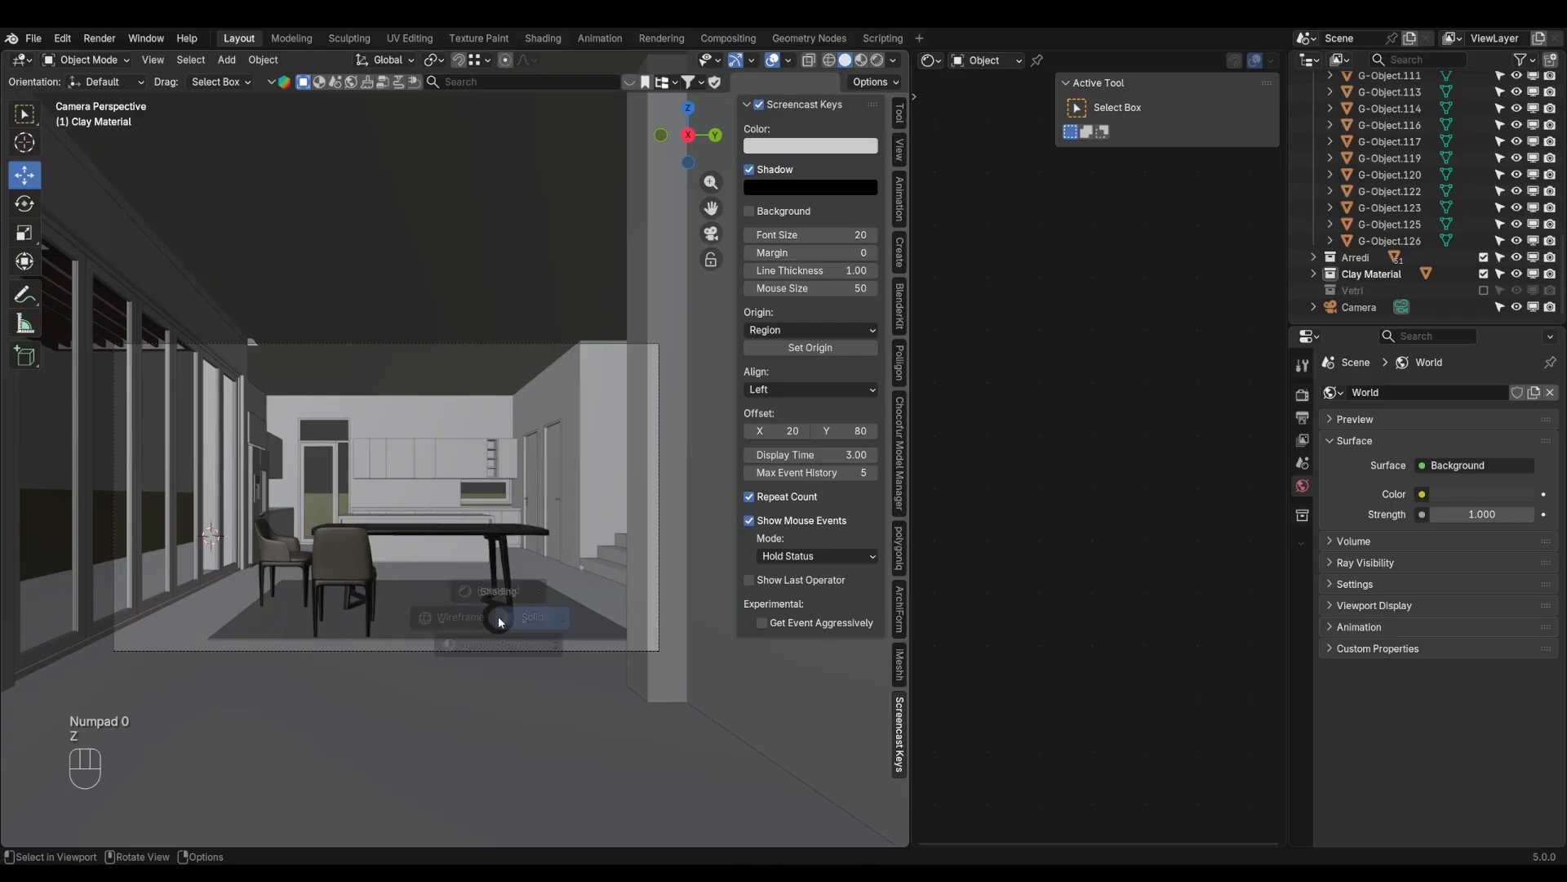
click(492, 516)
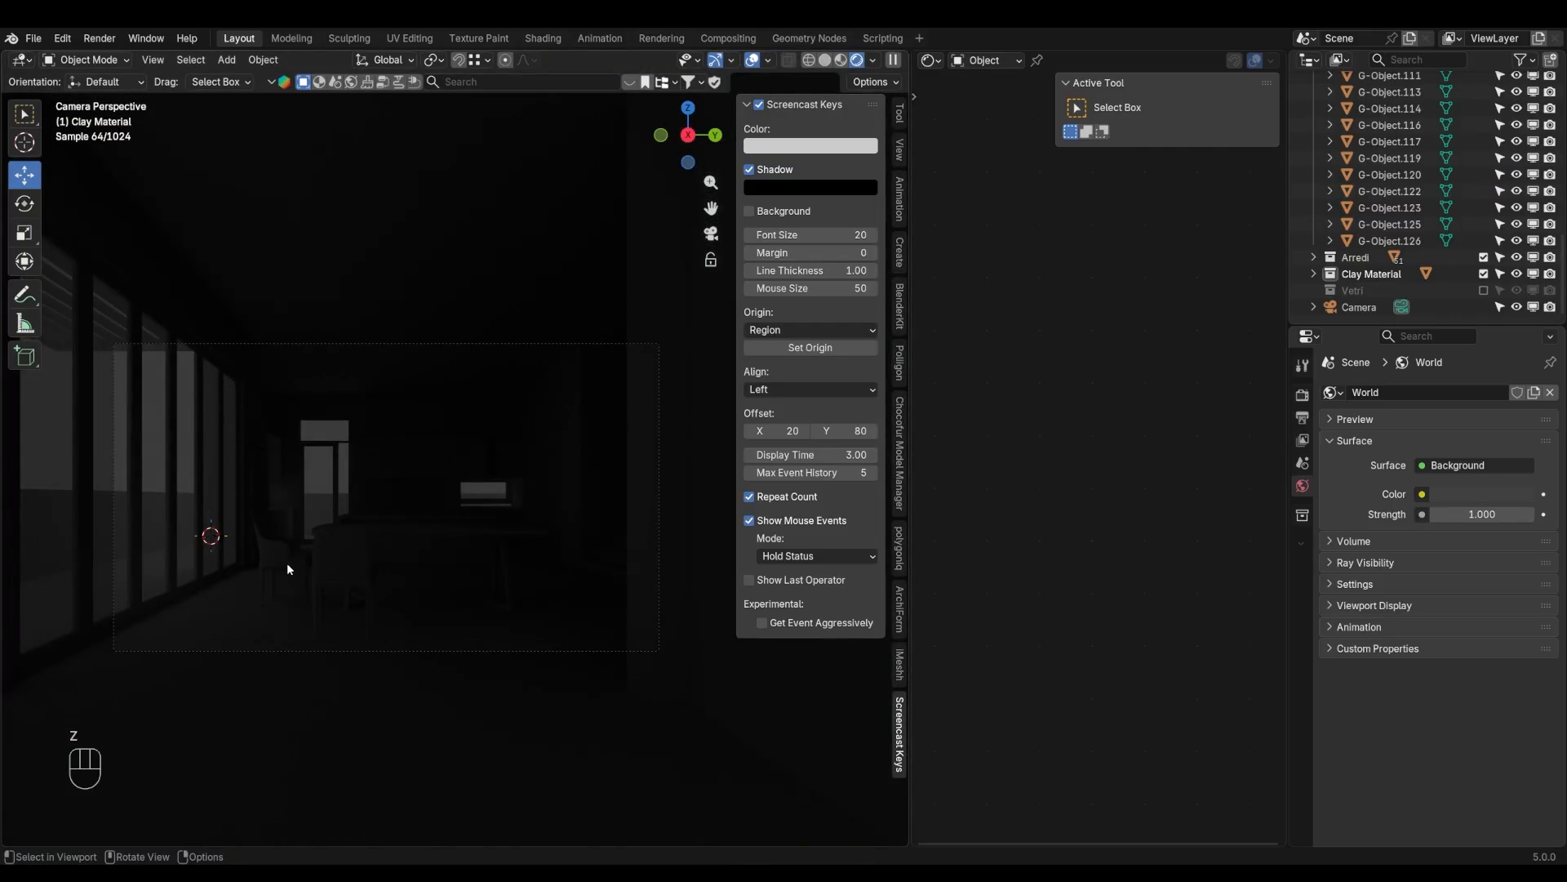
Display the World nodes in the Shader Editor and brighten the Background color to light grey
click(931, 59)
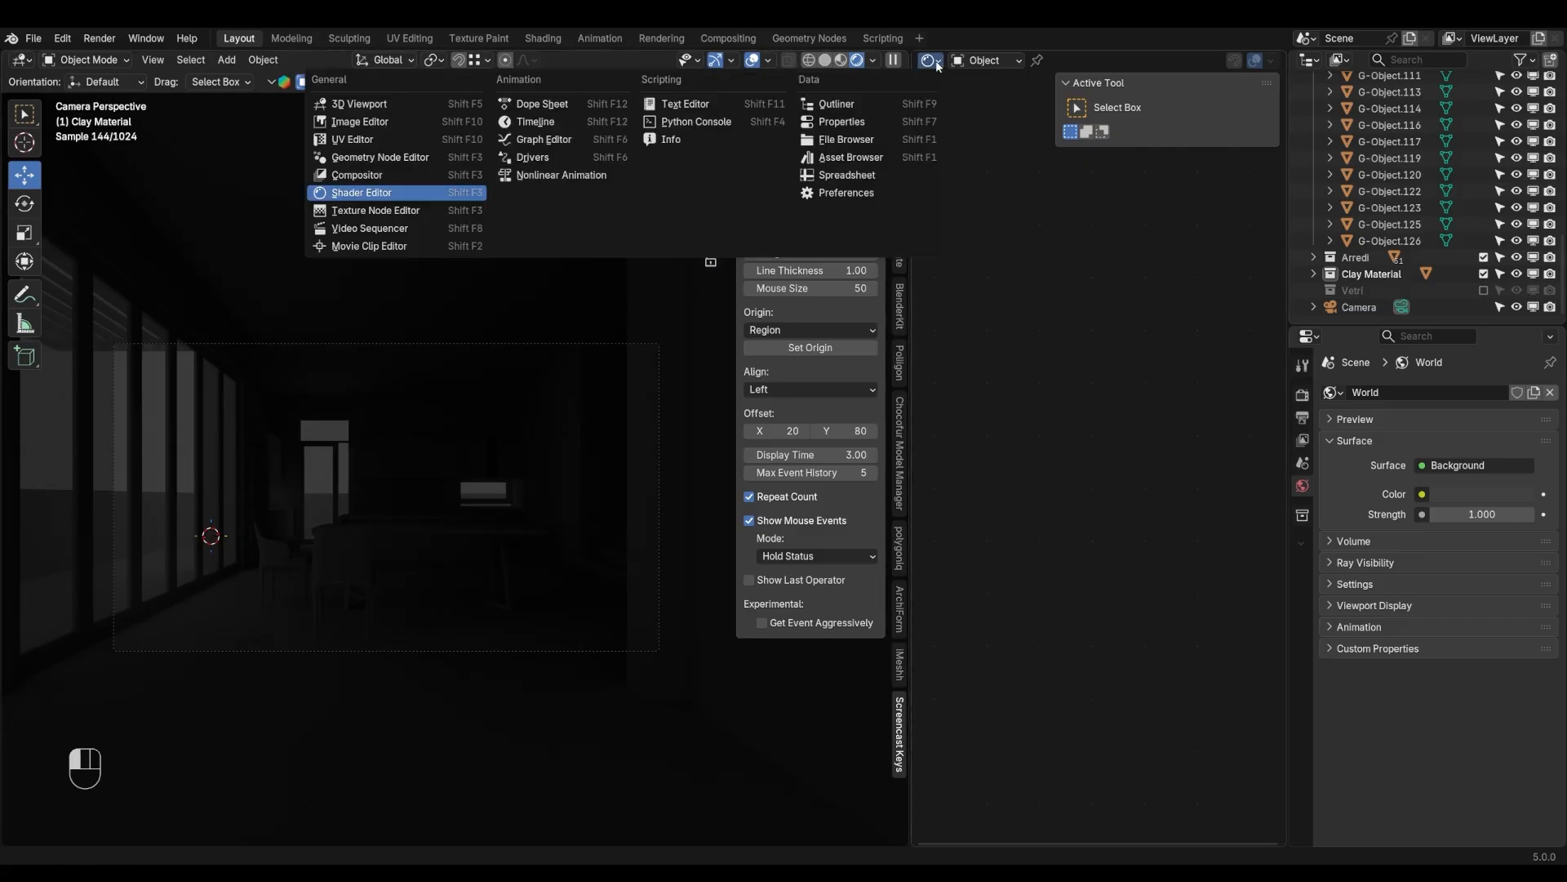
click(361, 192)
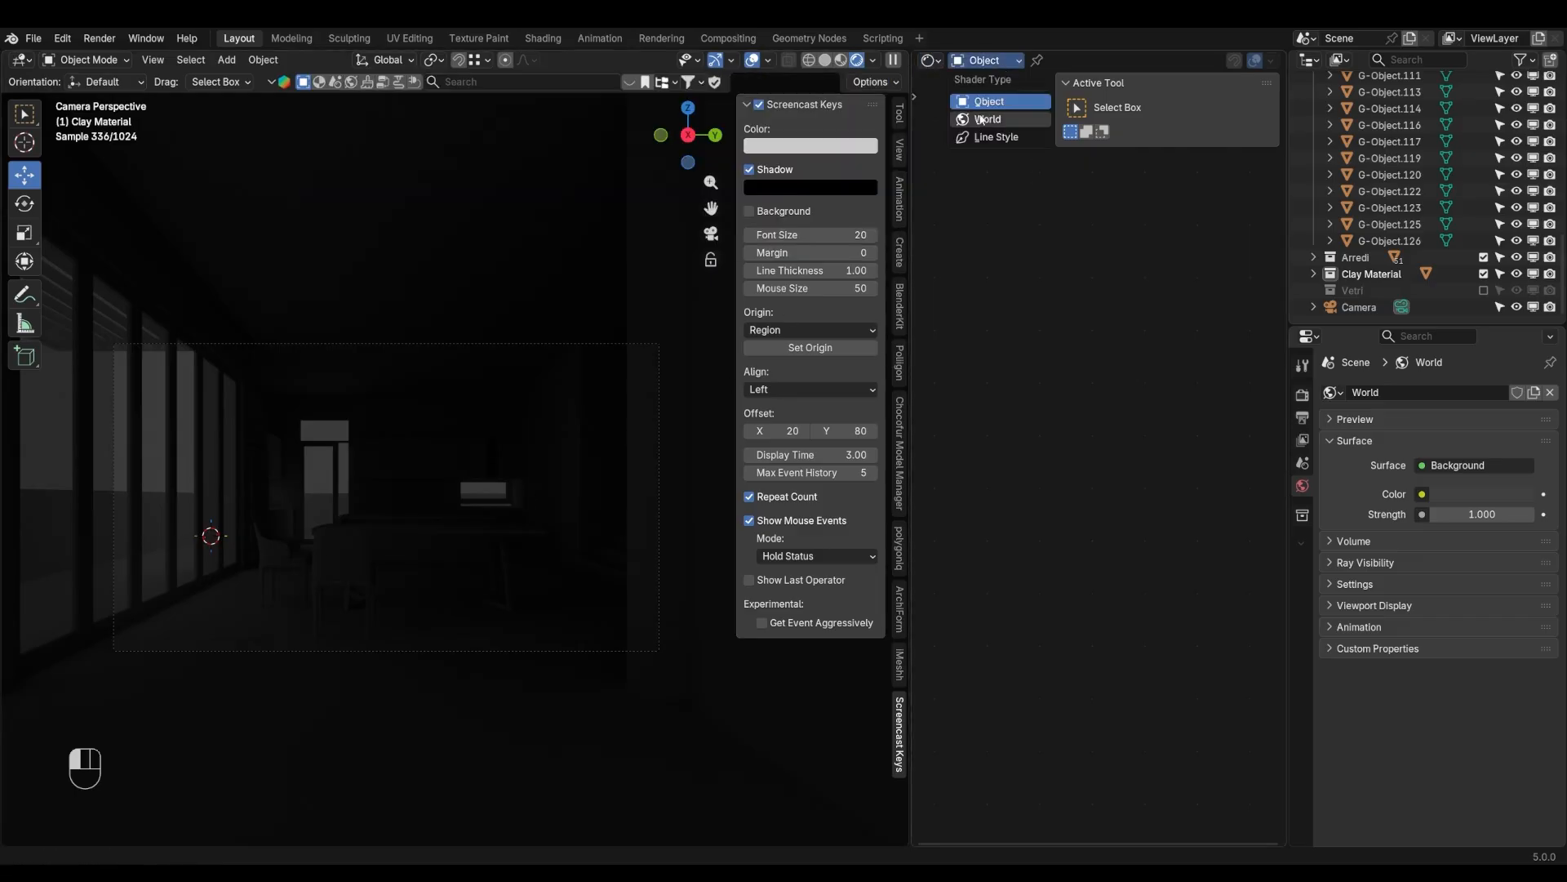
middle_drag(1082, 459, 1068, 472)
click(1012, 446)
drag(1012, 446, 1098, 448)
middle_drag(1179, 503, 1094, 546)
scroll(1093, 546, up, 1)
scroll(1094, 545, up, 1)
click(1054, 500)
drag(1114, 443, 1163, 442)
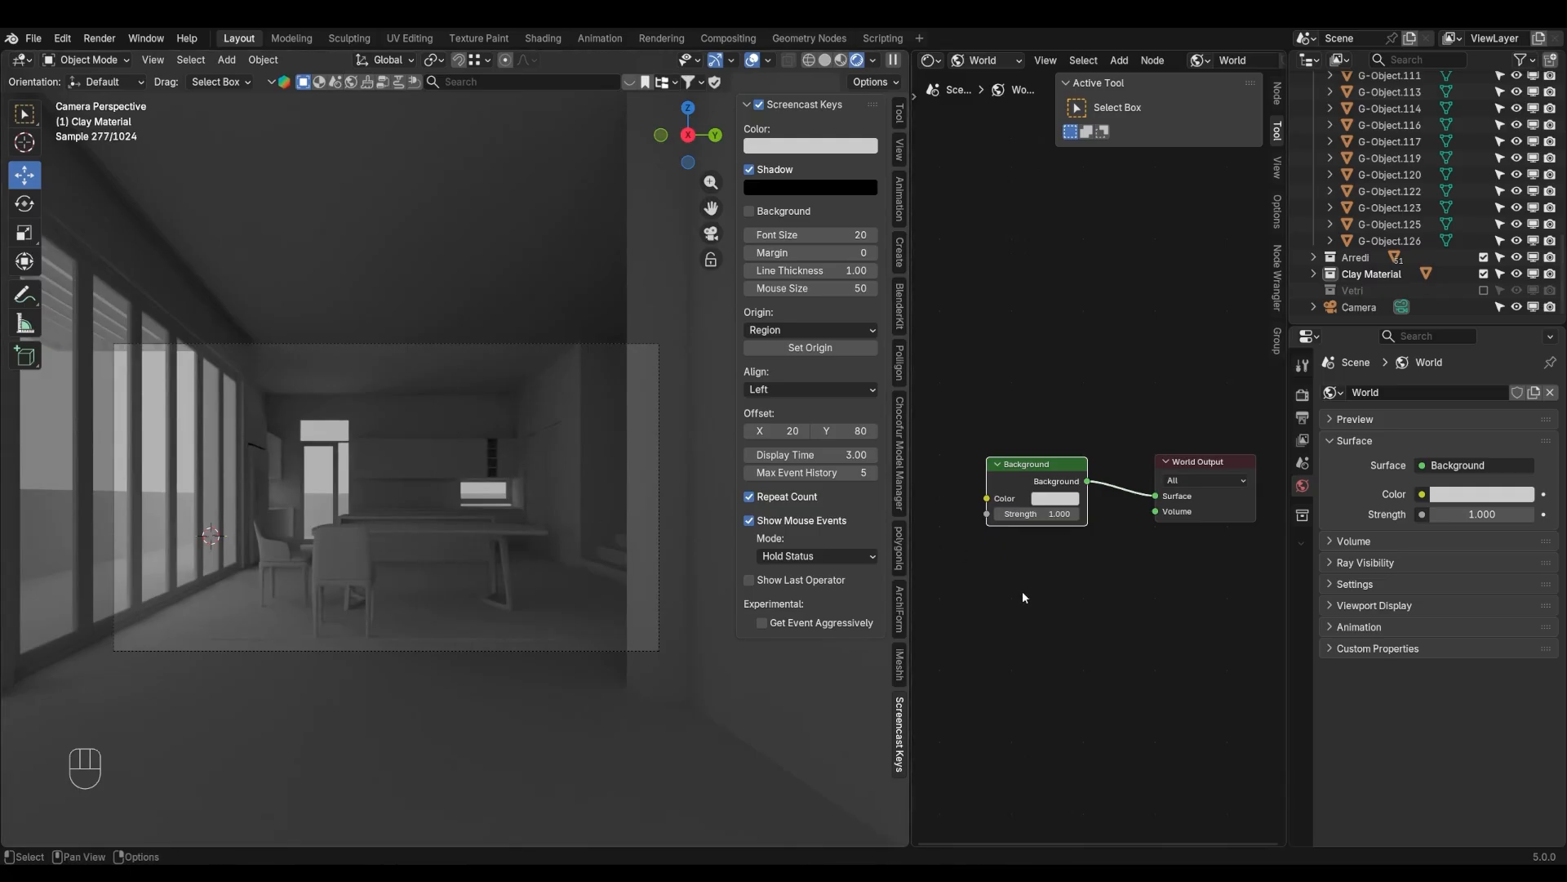
Compare the rendered interior with the Vetri collection excluded and included in the view layer, ending with it included
click(1483, 291)
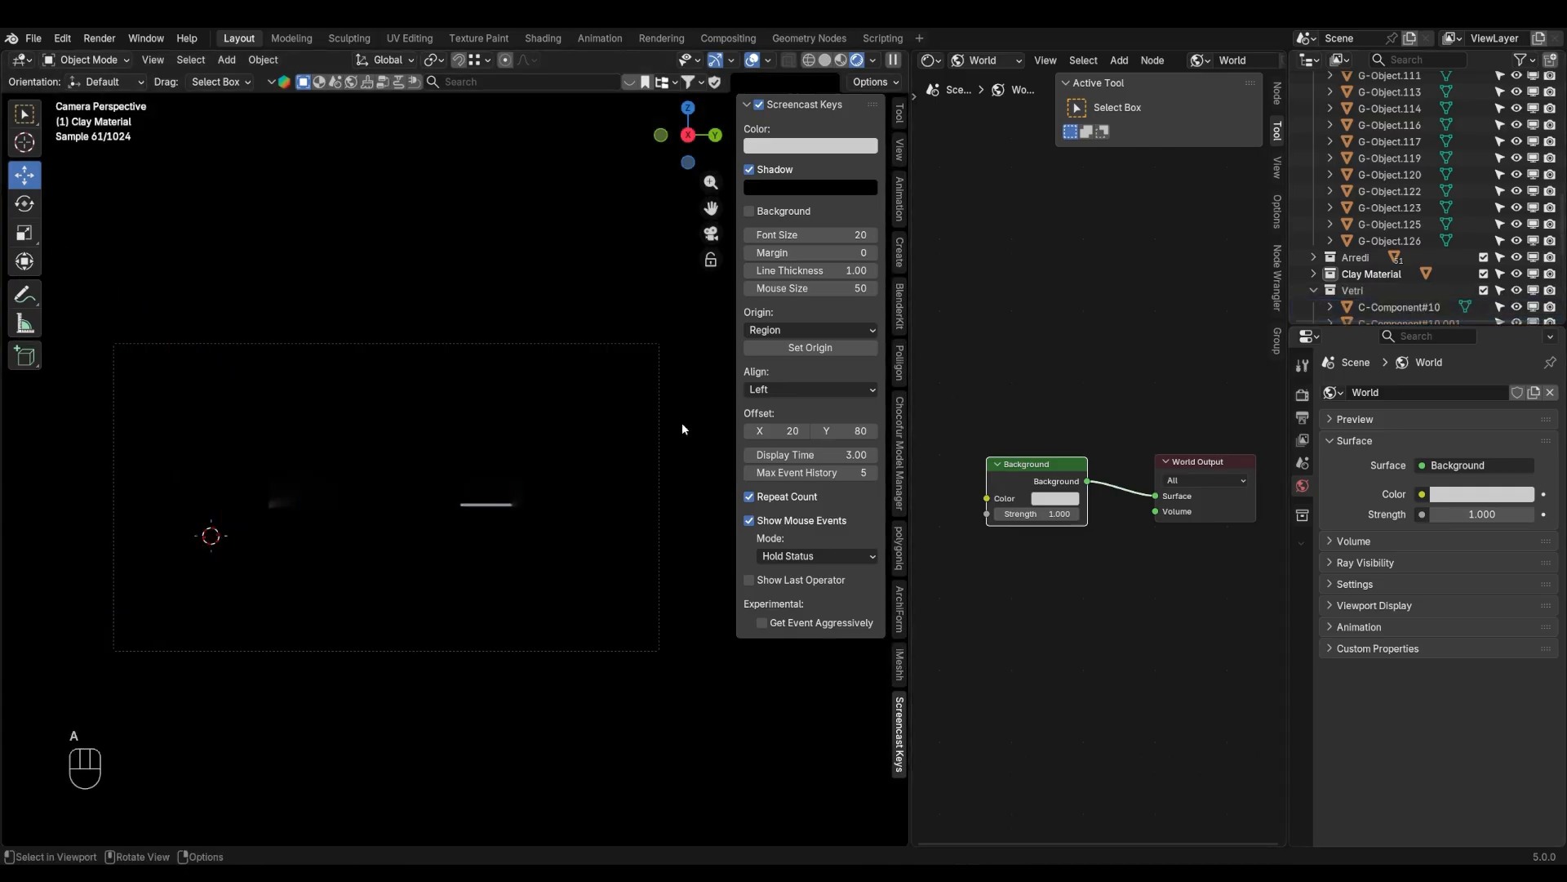
click(1483, 291)
click(1483, 290)
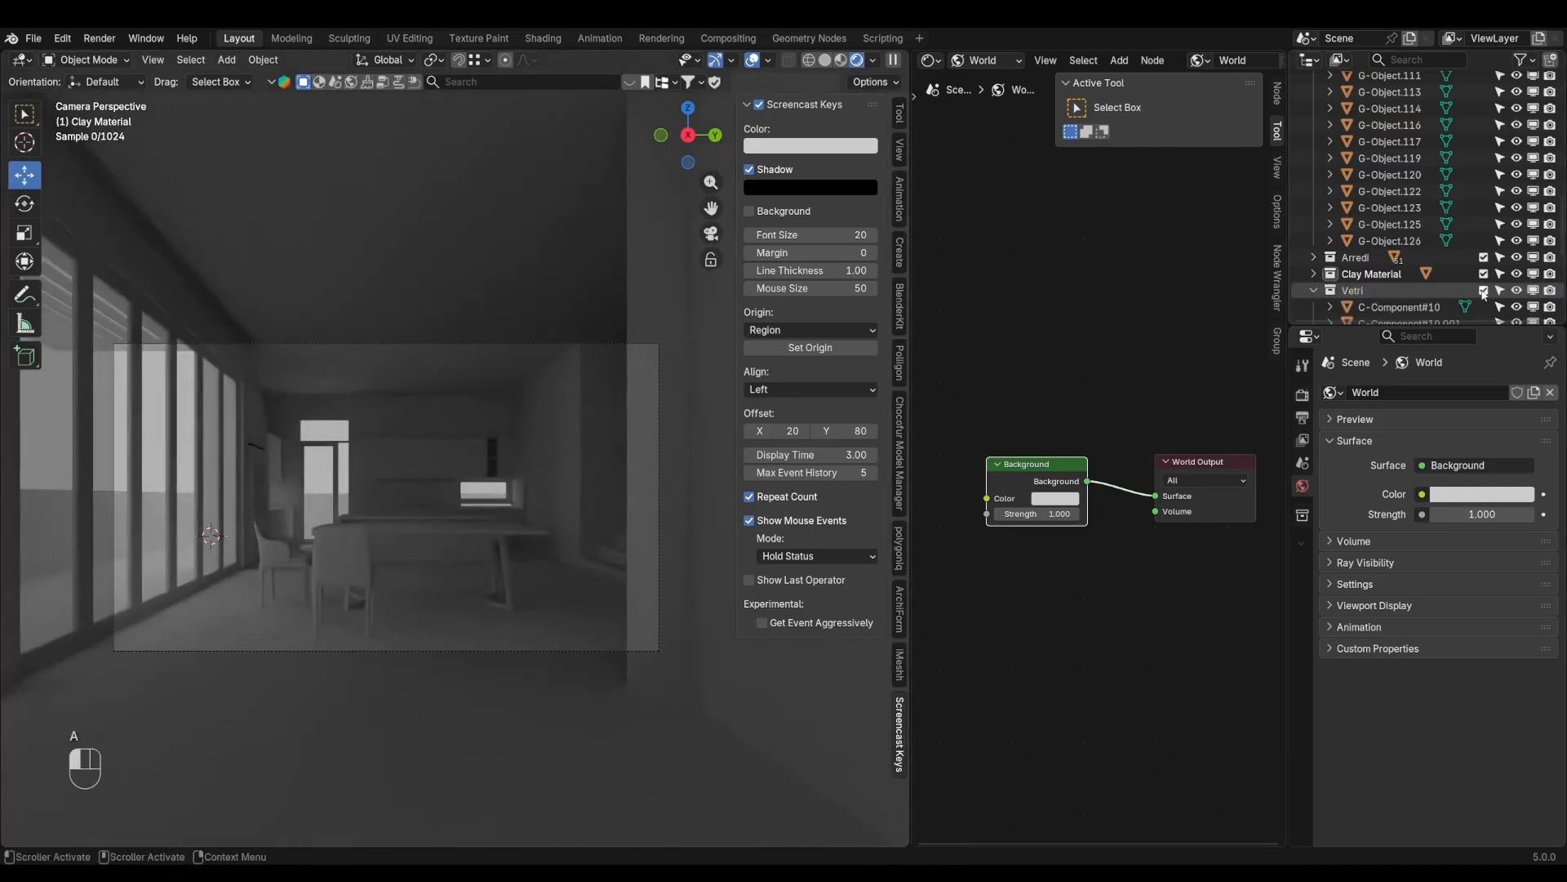
click(1484, 291)
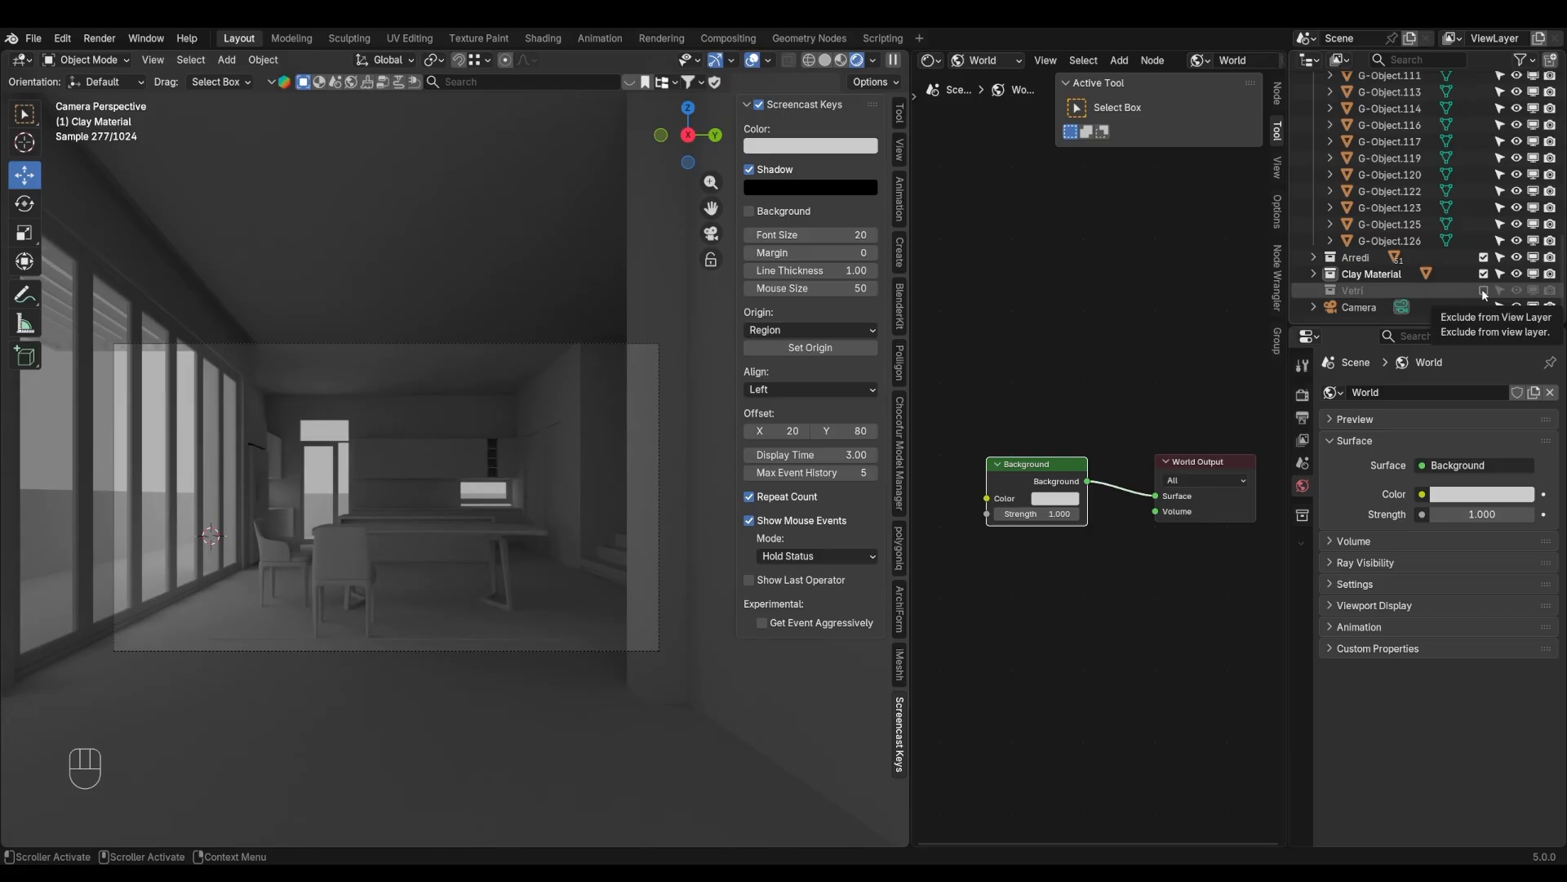
click(1483, 290)
Return to solid shading outside the house and display the object material nodes of one glass window pane
middle_drag(522, 572, 409, 588)
key(z)
click(483, 584)
scroll(1093, 560, down, 1)
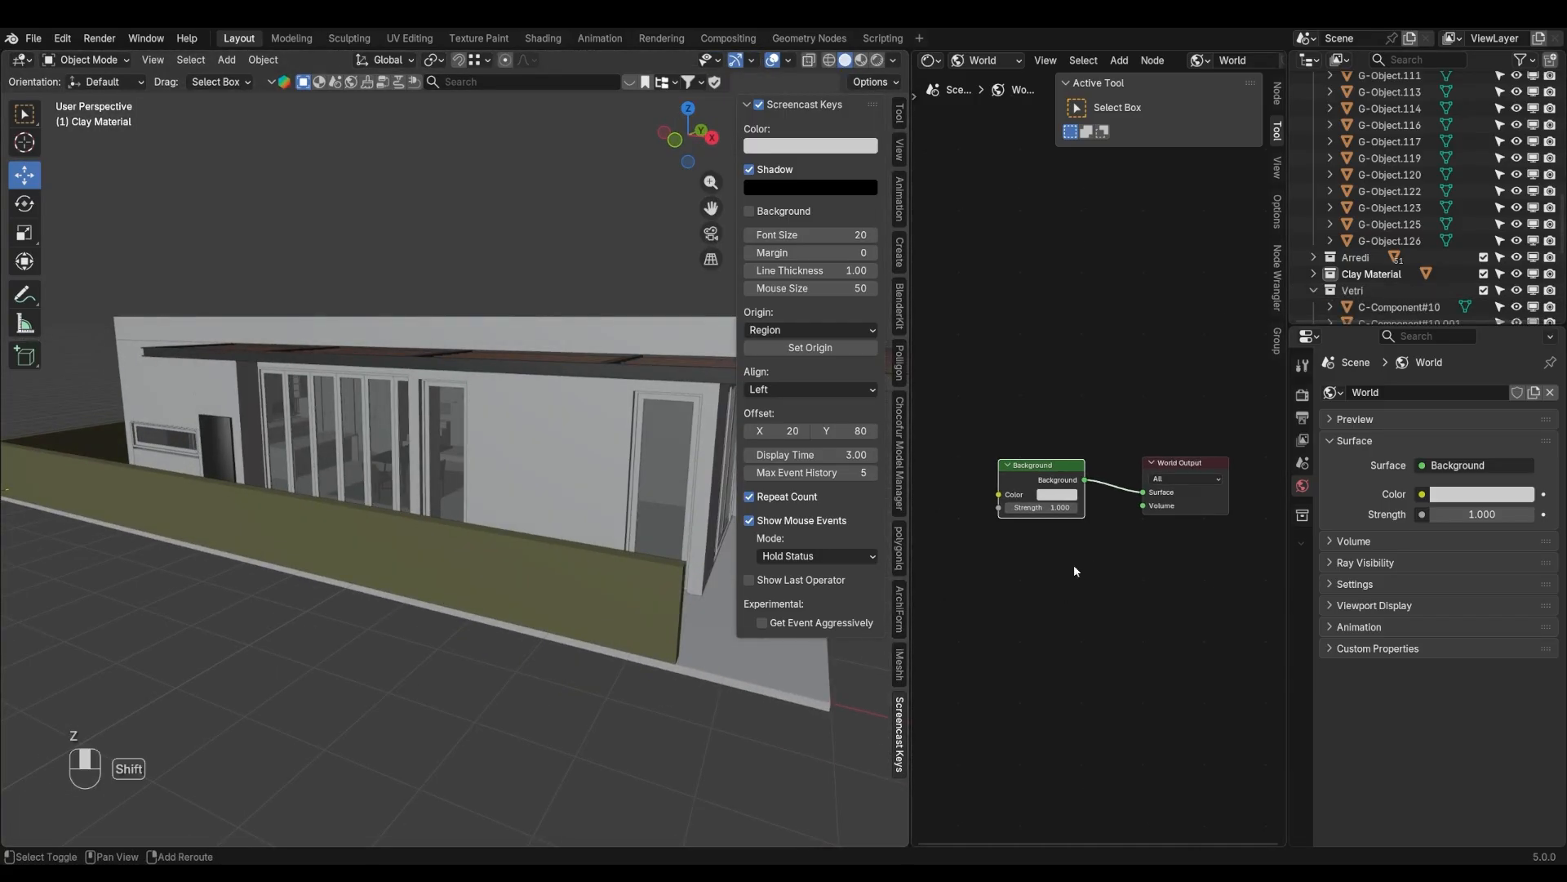
click(983, 61)
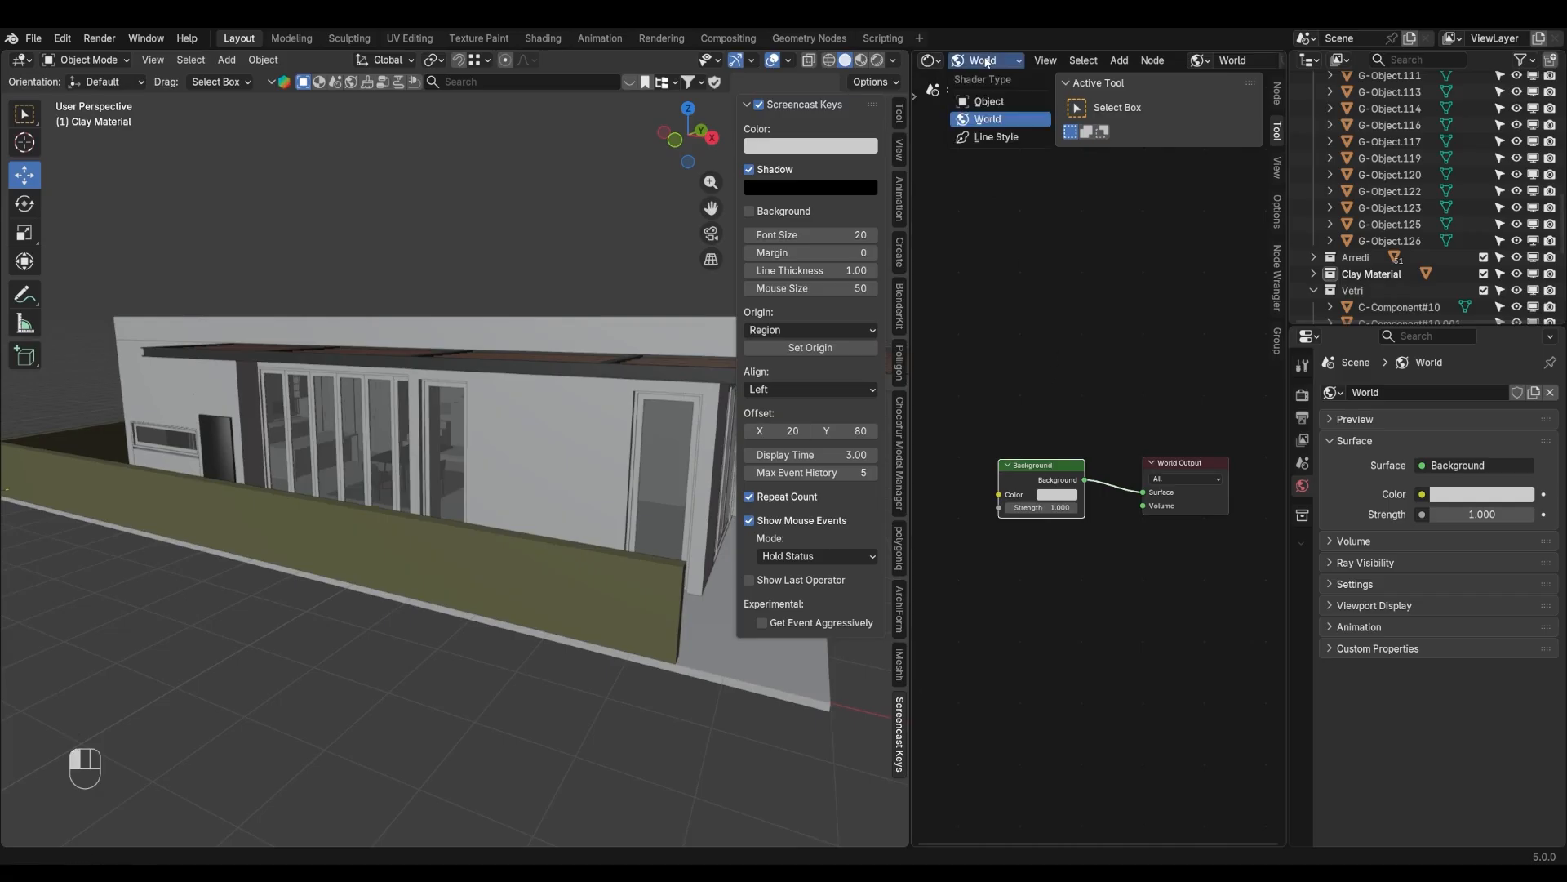
click(987, 101)
middle_drag(540, 429, 541, 522)
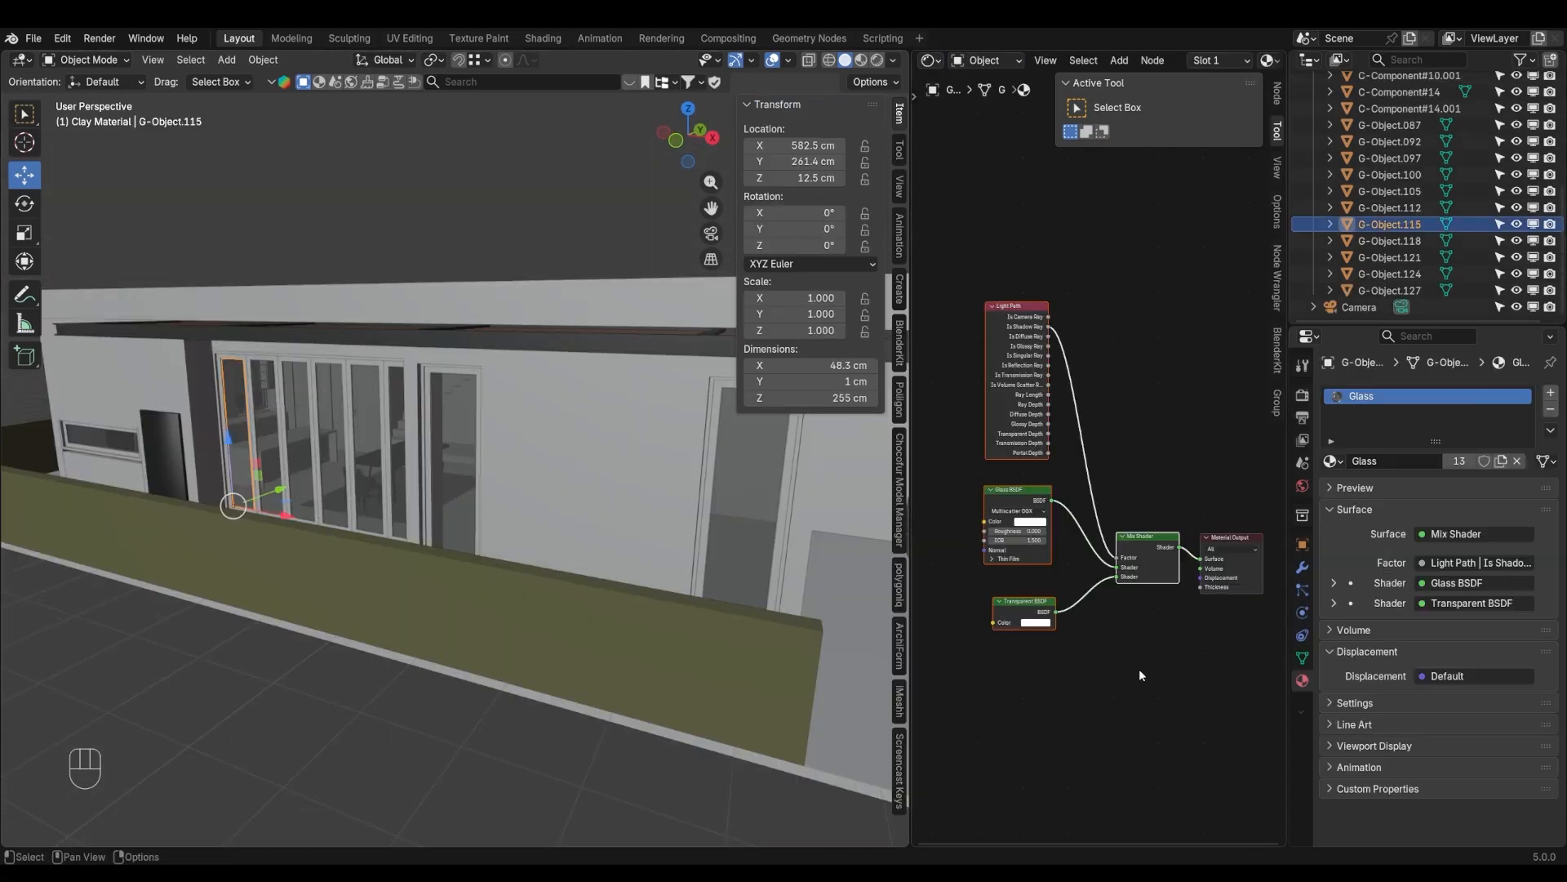
click(1119, 648)
Set the selected window pane's Pass Index to 1 in its object relations
middle_drag(611, 518, 334, 480)
scroll(334, 480, up, 2)
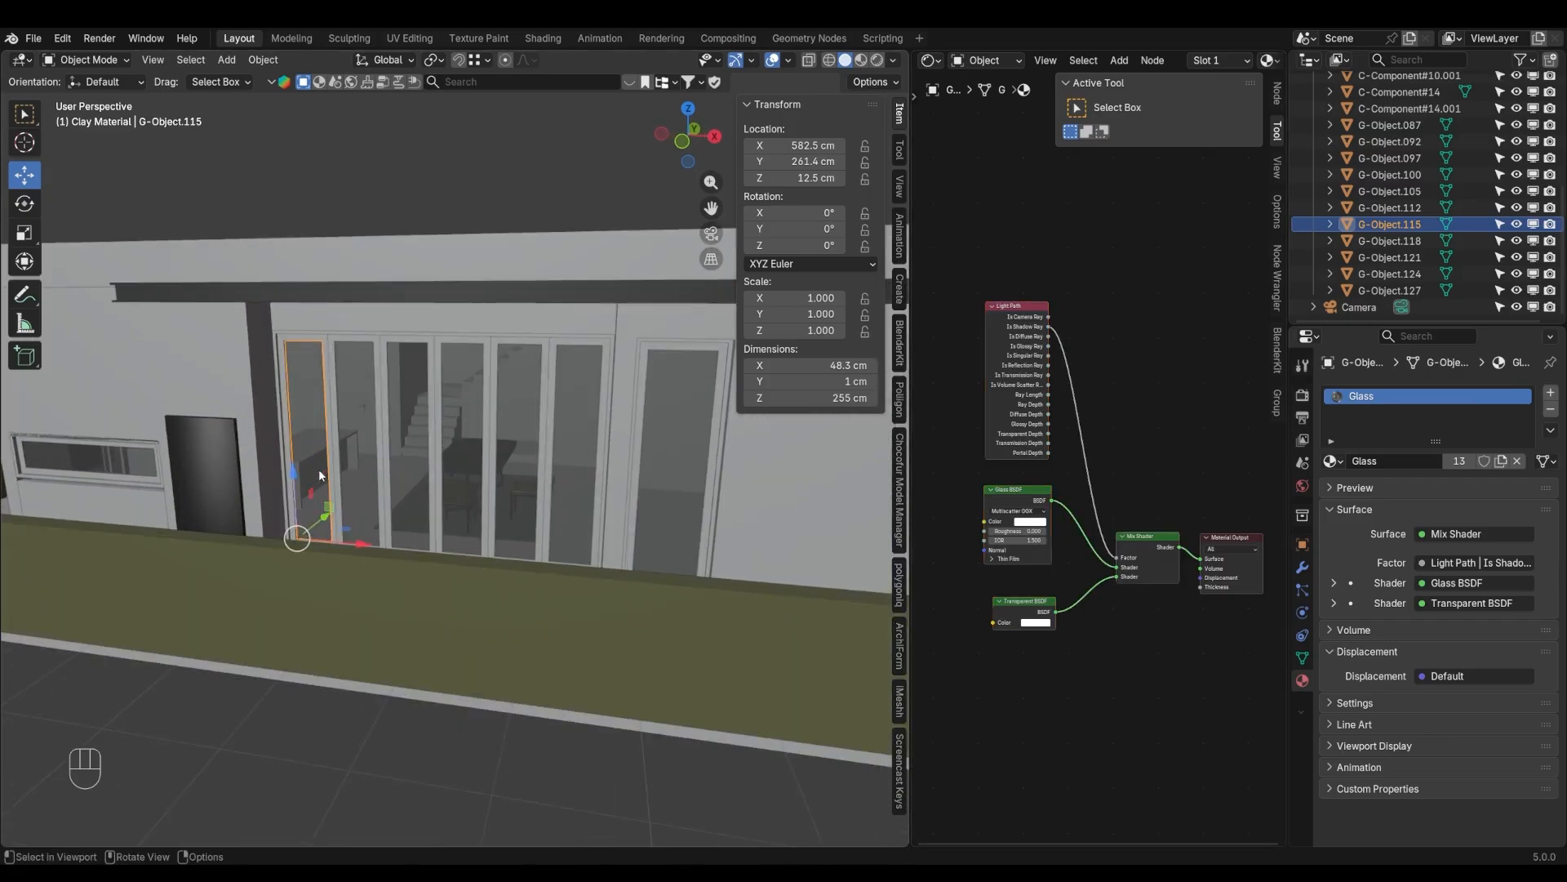
click(1303, 545)
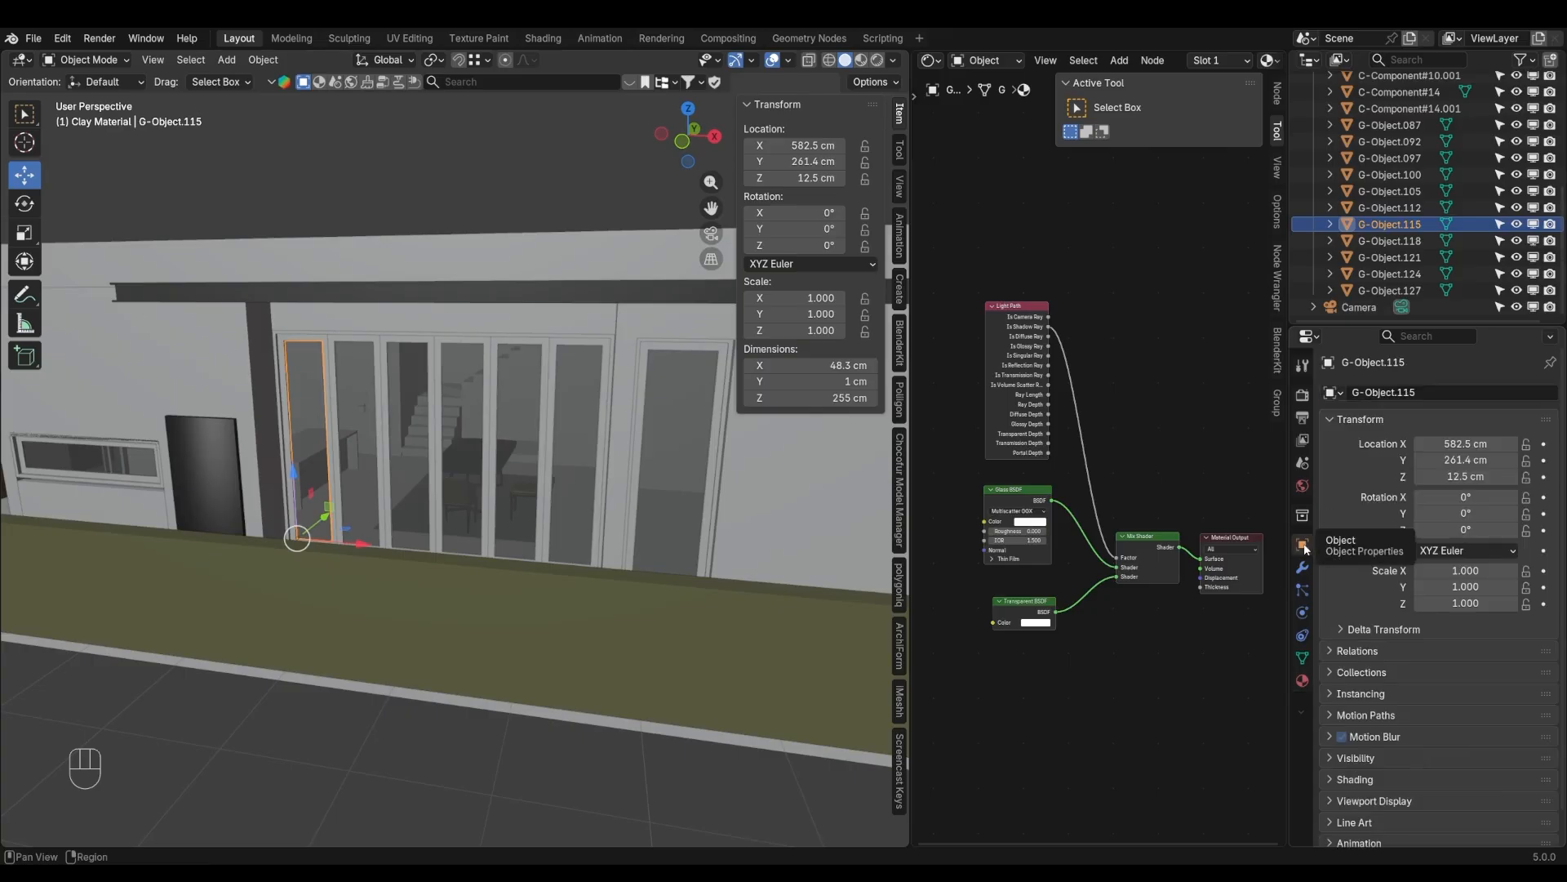
click(1333, 652)
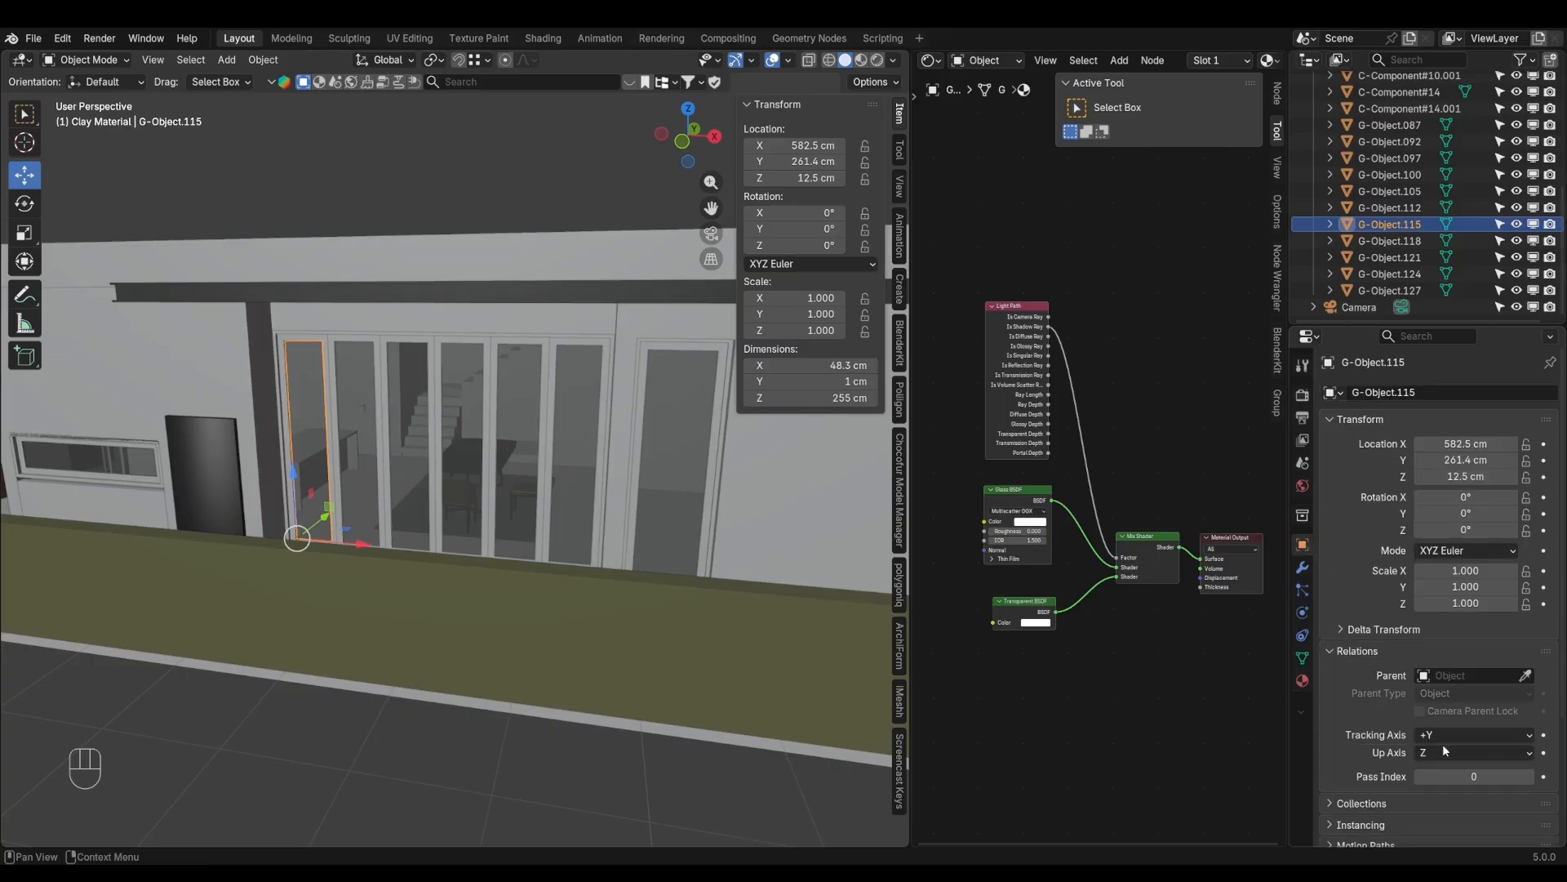
click(1529, 777)
scroll(448, 512, down, 1)
Check the Pass Index of the other glass panes along the facade one by one
middle_drag(449, 512, 450, 545)
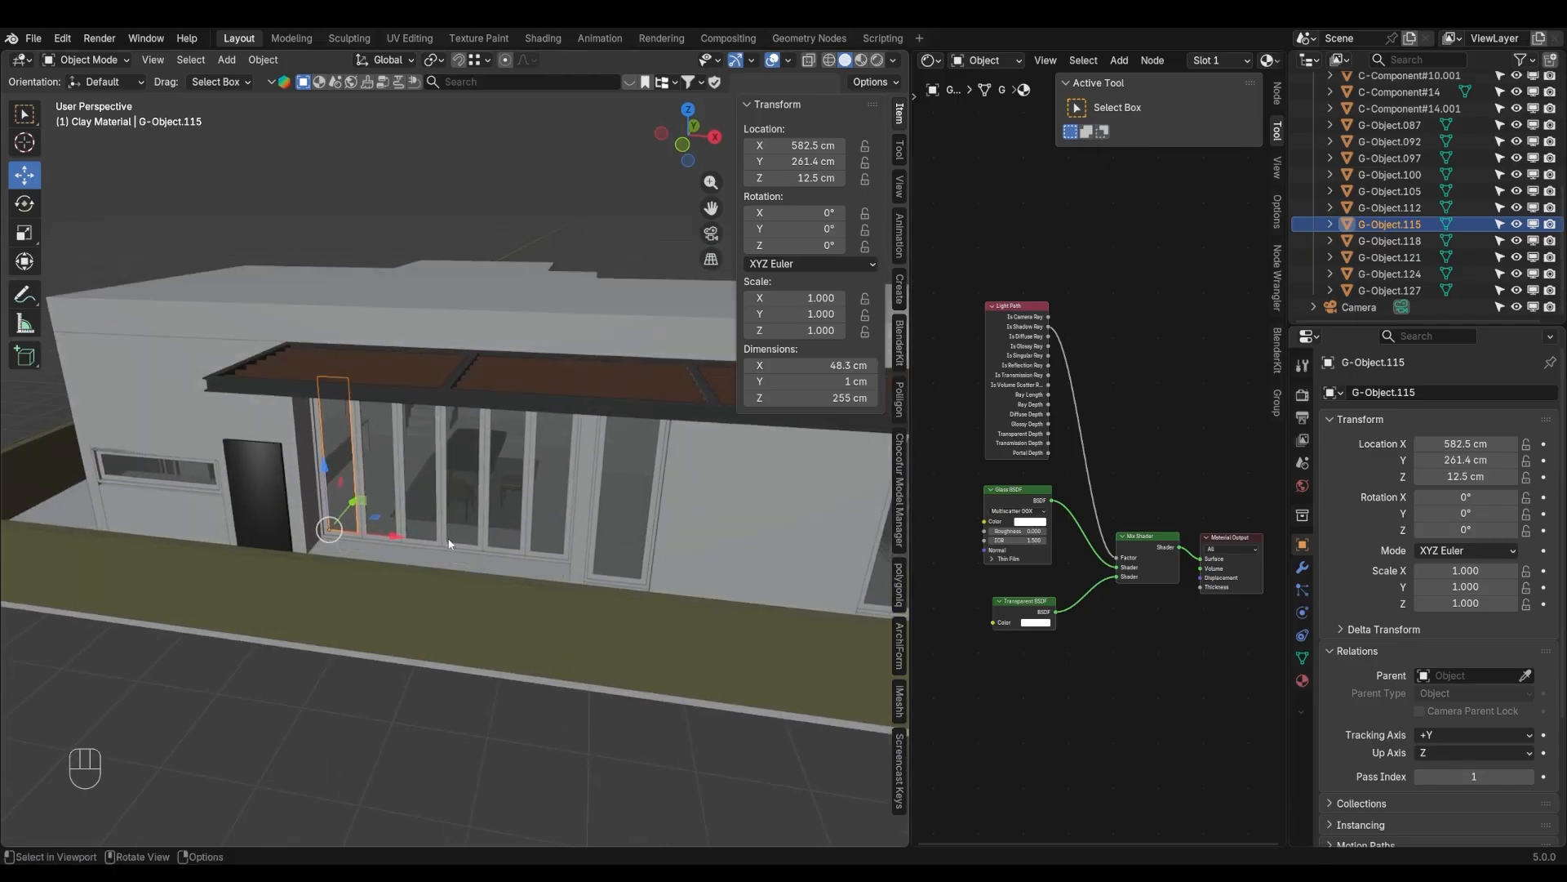
click(379, 447)
click(415, 448)
click(463, 450)
click(510, 454)
click(545, 457)
click(622, 483)
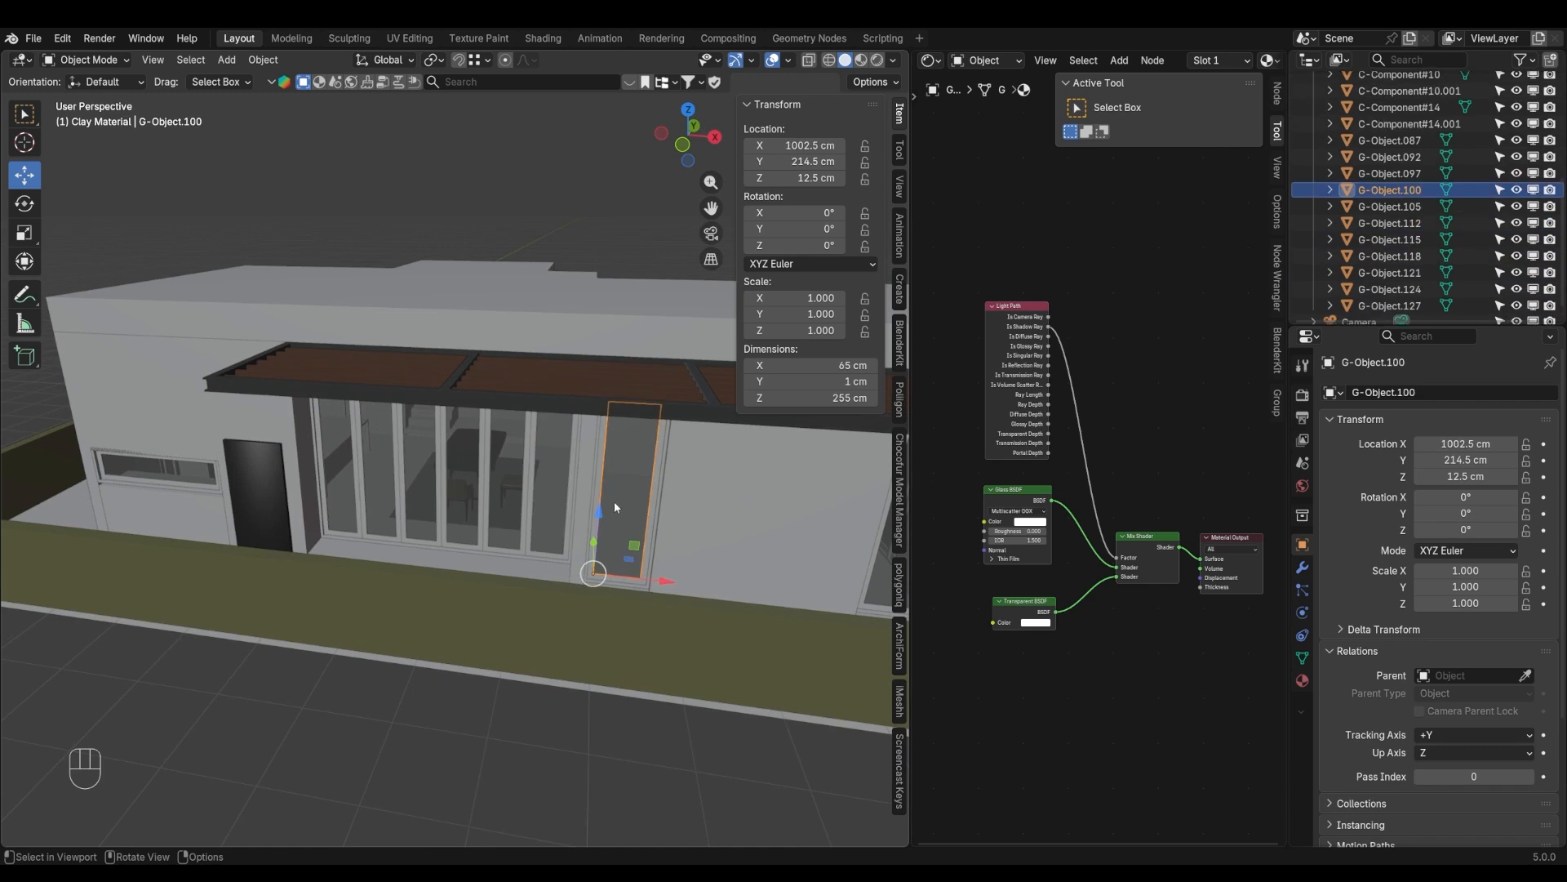
Copy the first pane's Pass Index of 1 to all objects linked by the same Glass material
click(342, 496)
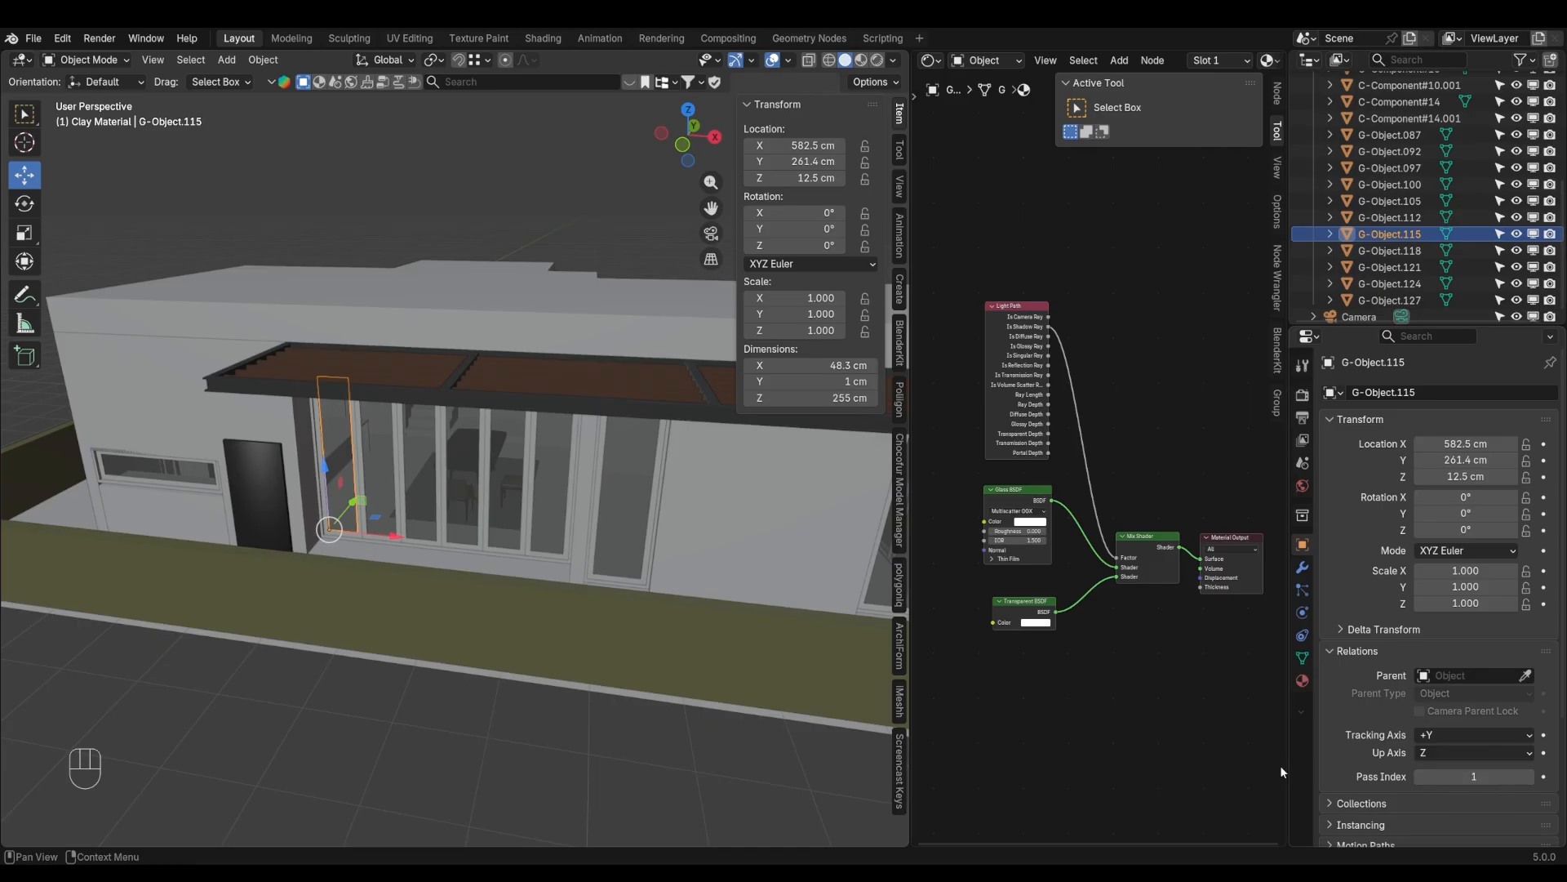
click(193, 62)
mouse_move(245, 299)
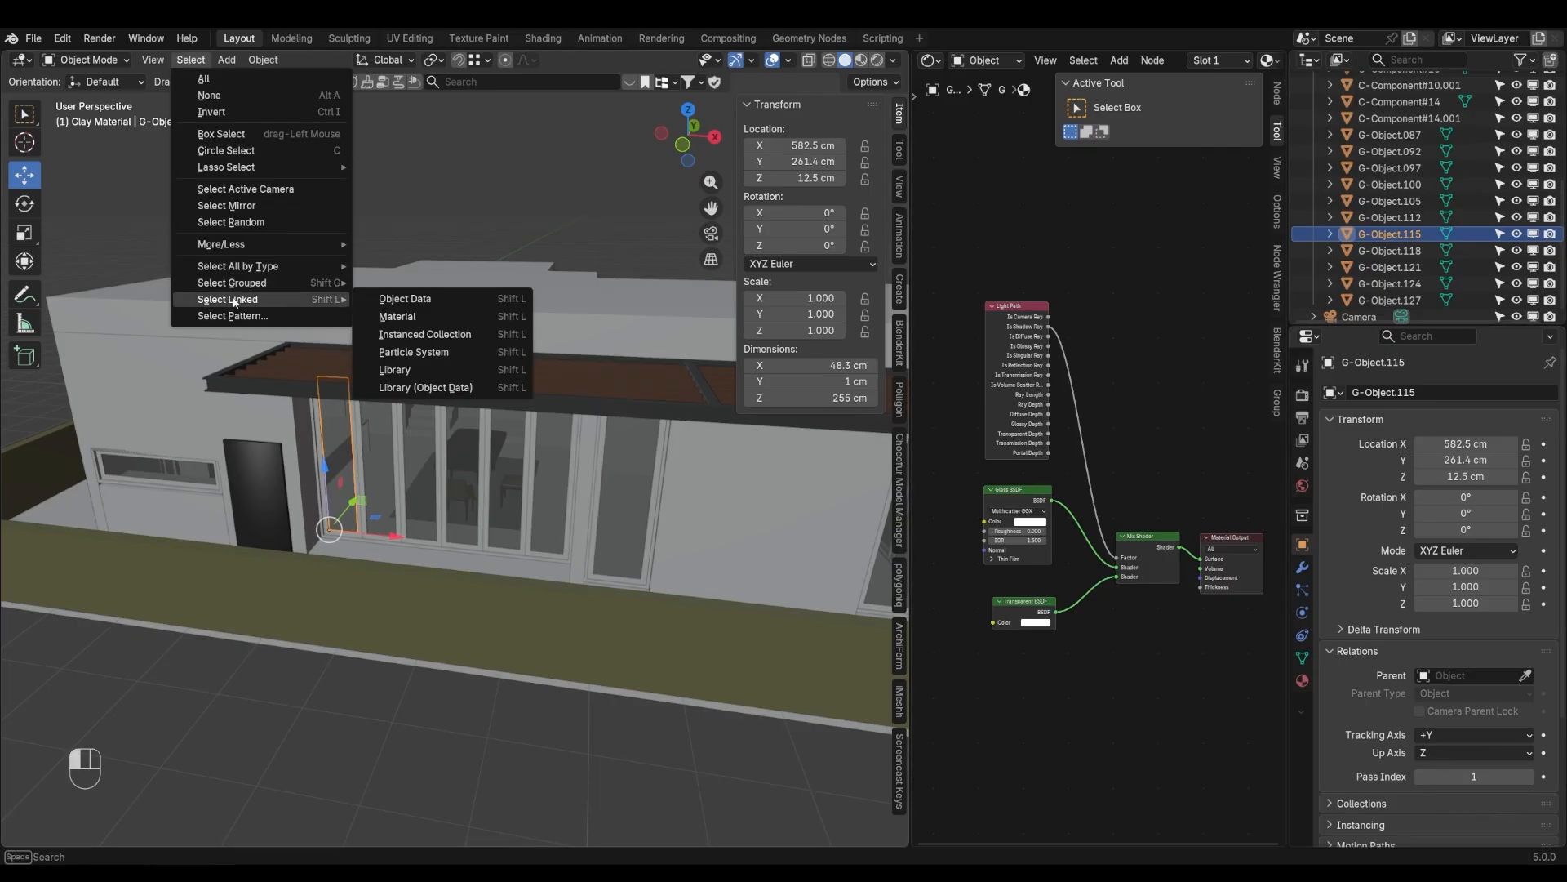
click(392, 317)
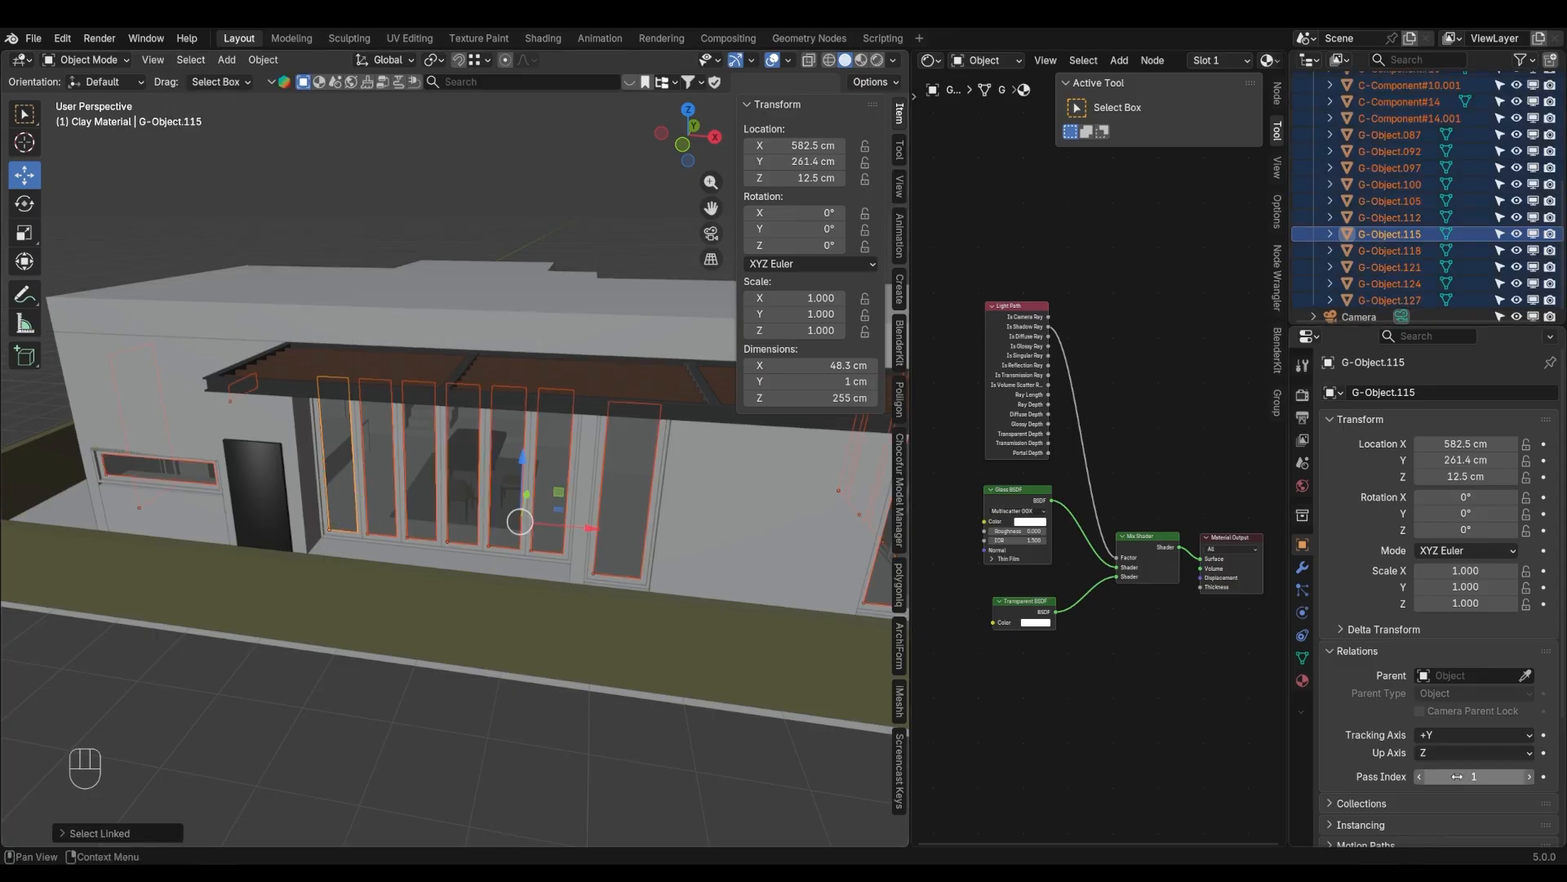
shift+middle_drag(736, 626, 543, 570)
middle_drag(543, 570, 498, 575)
middle_drag(735, 633, 722, 678)
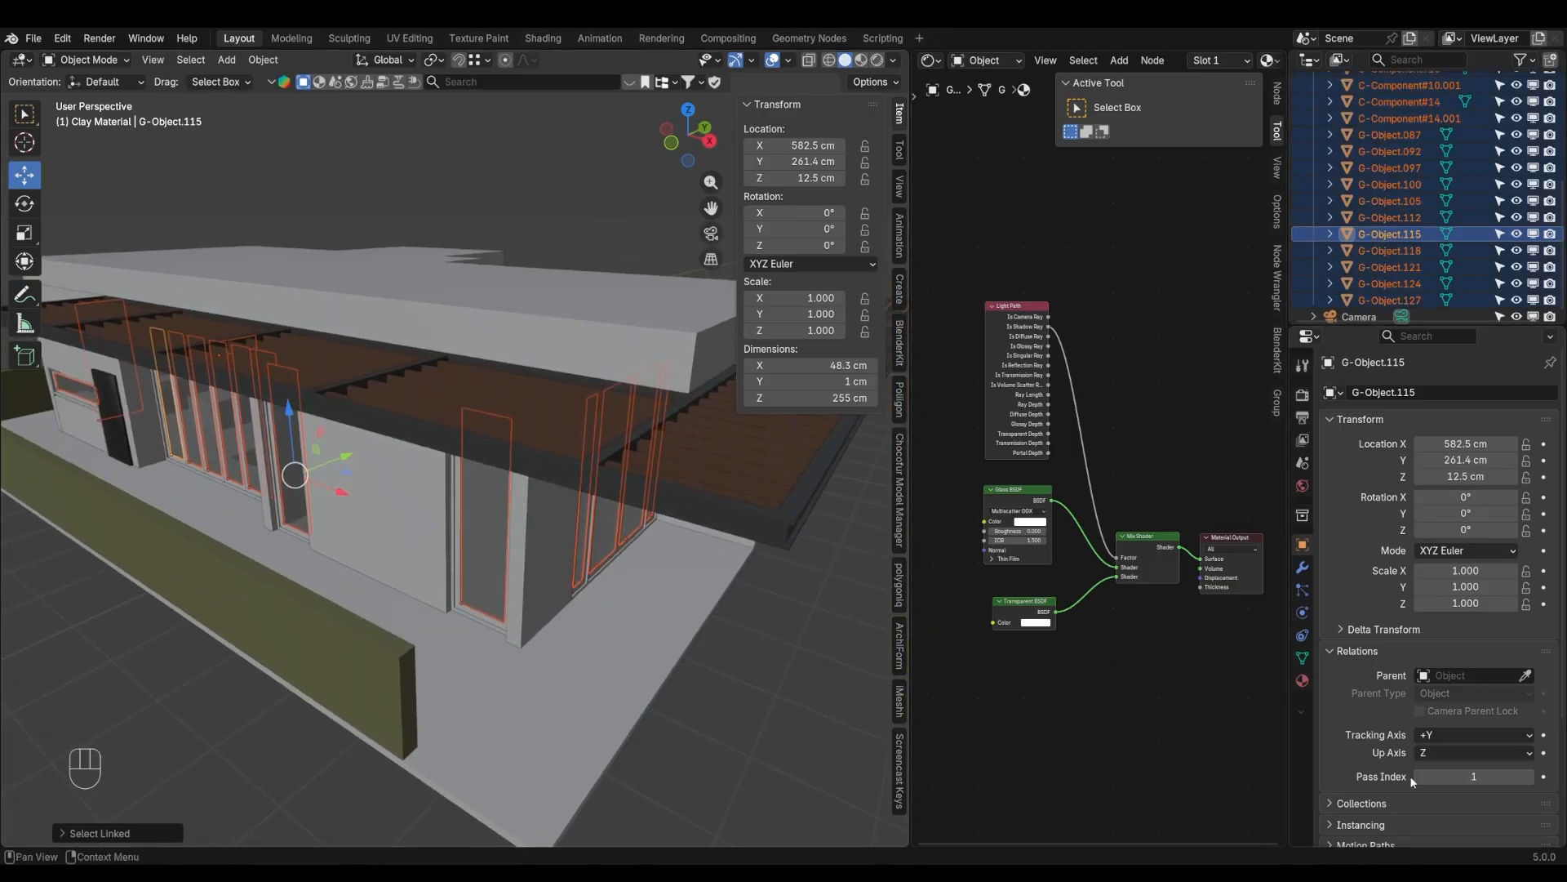
right_click(1461, 776)
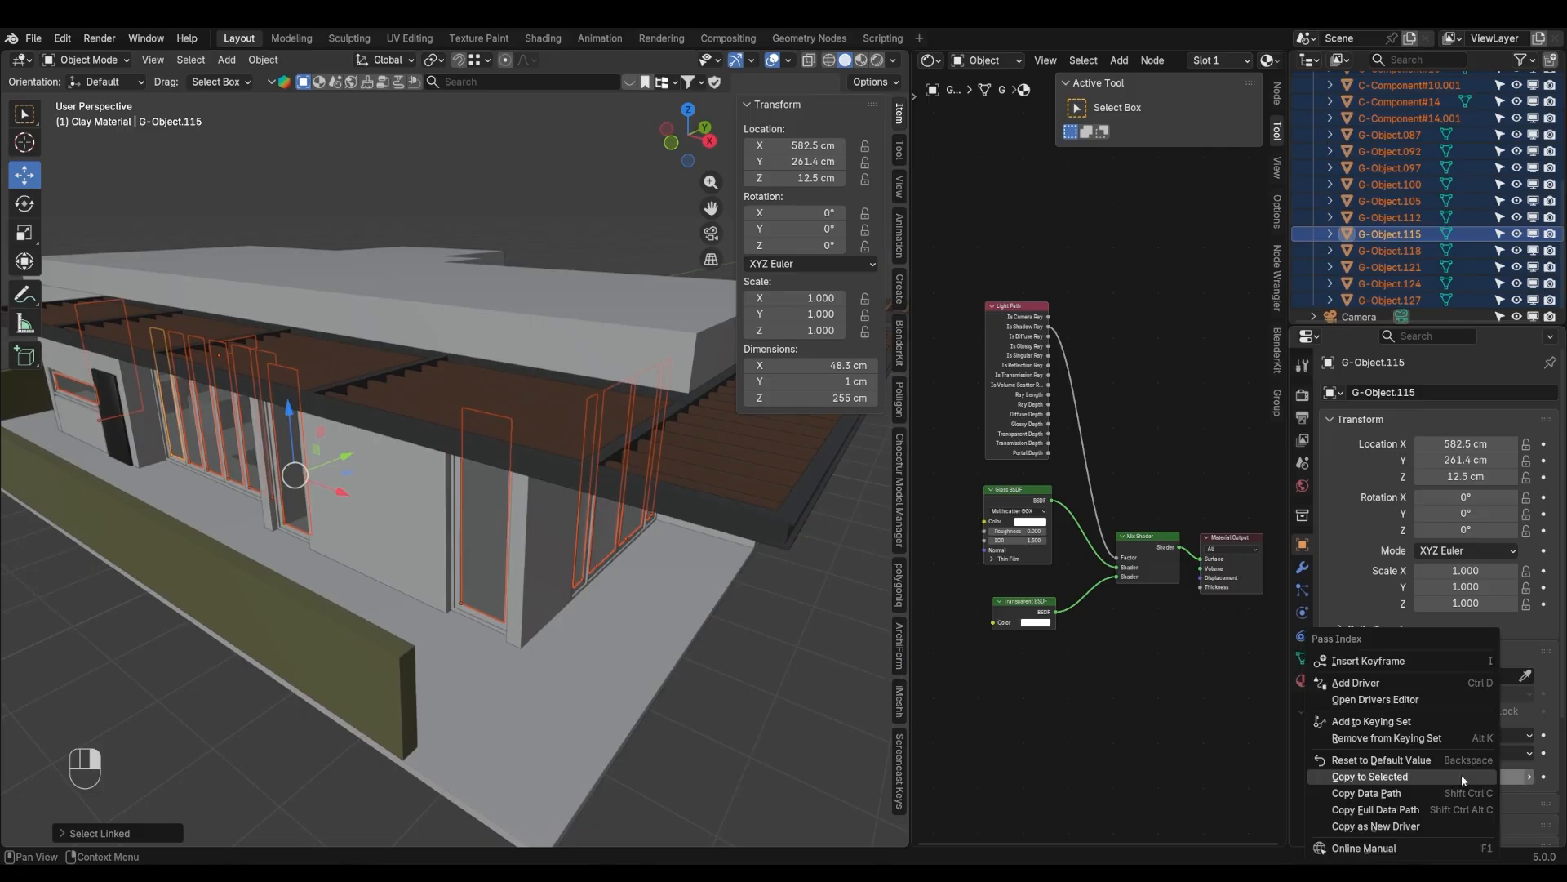
click(1370, 778)
middle_drag(697, 674, 687, 637)
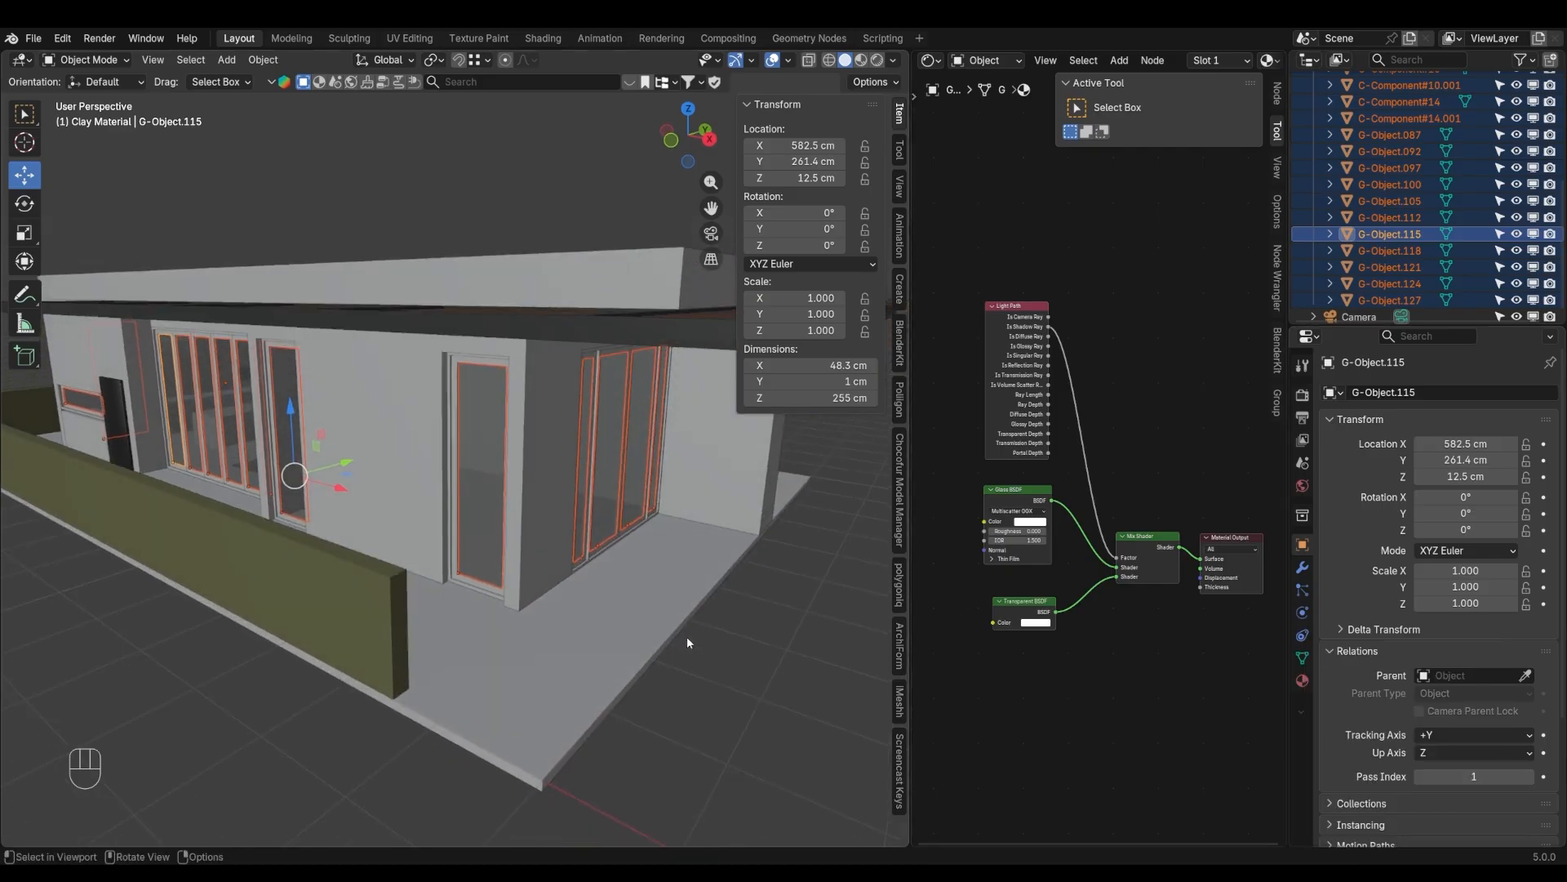
Copy the Light Path, Glass BSDF, Transparent BSDF and Mix Shader nodes from a glass pane's material
click(479, 442)
middle_drag(604, 464, 557, 470)
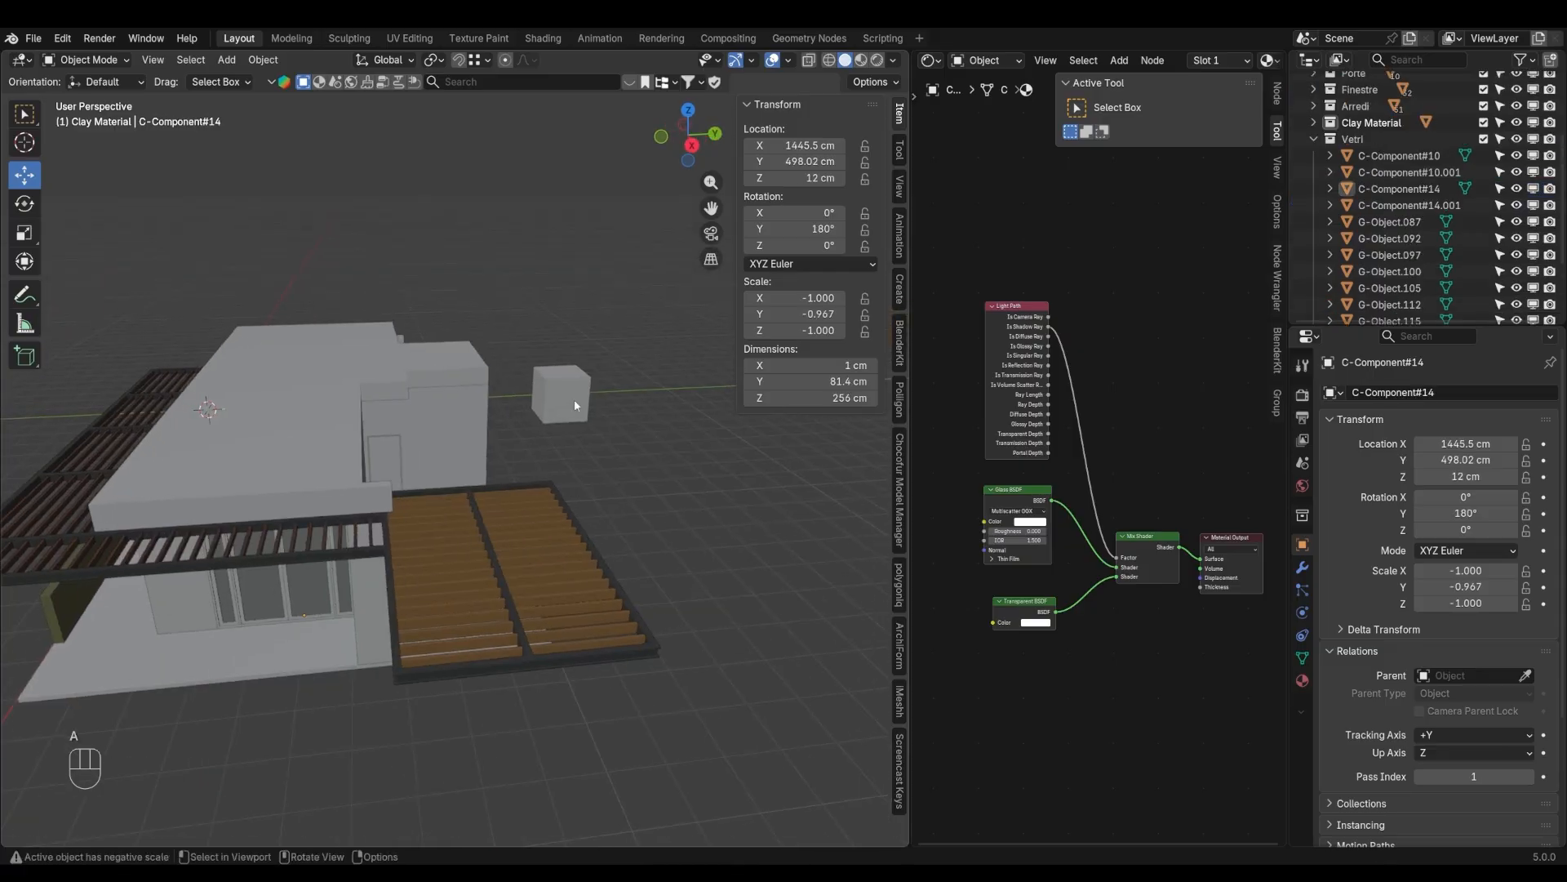
drag(976, 245, 1129, 659)
drag(1131, 661, 1132, 661)
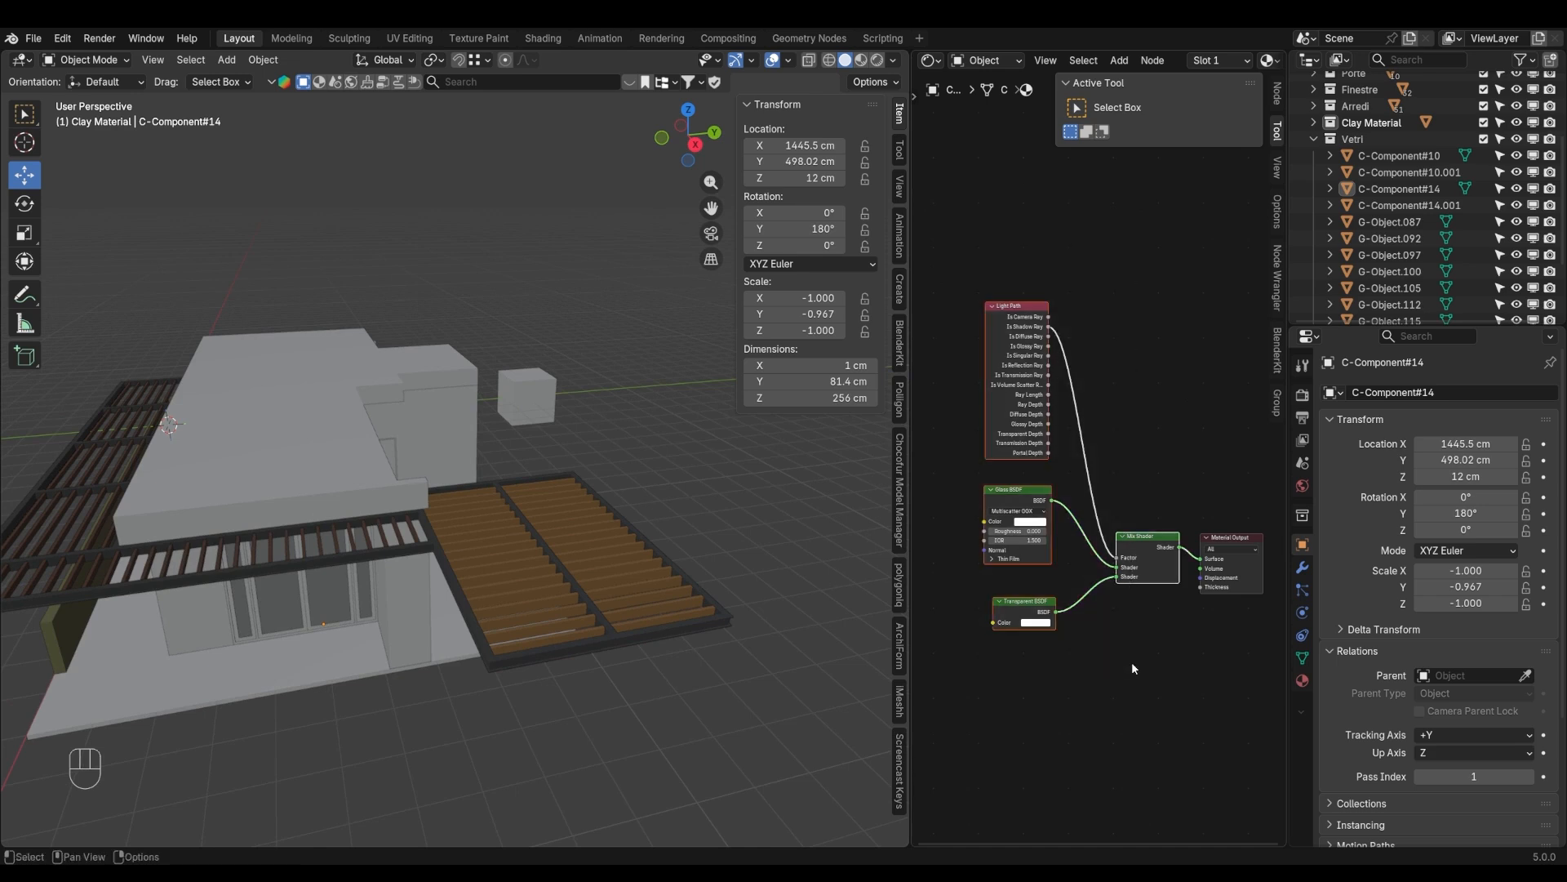
middle_drag(511, 578, 571, 565)
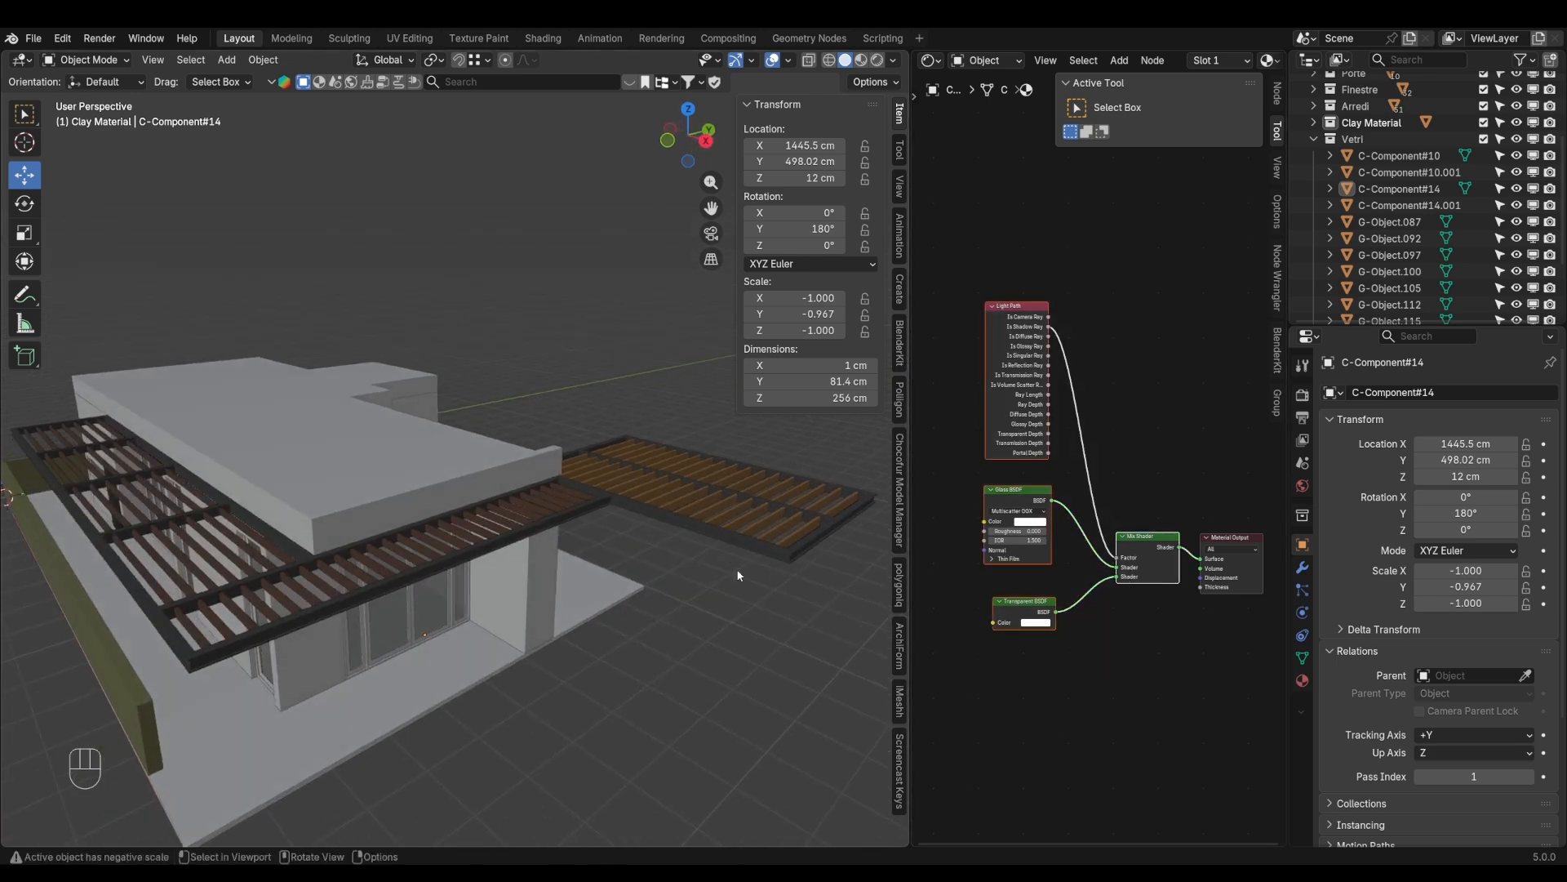
key(ctrl+c)
Paste the copied glass nodes into the reference cube's Clay Material and arrange them beside the Diffuse BSDF
middle_drag(467, 390, 566, 361)
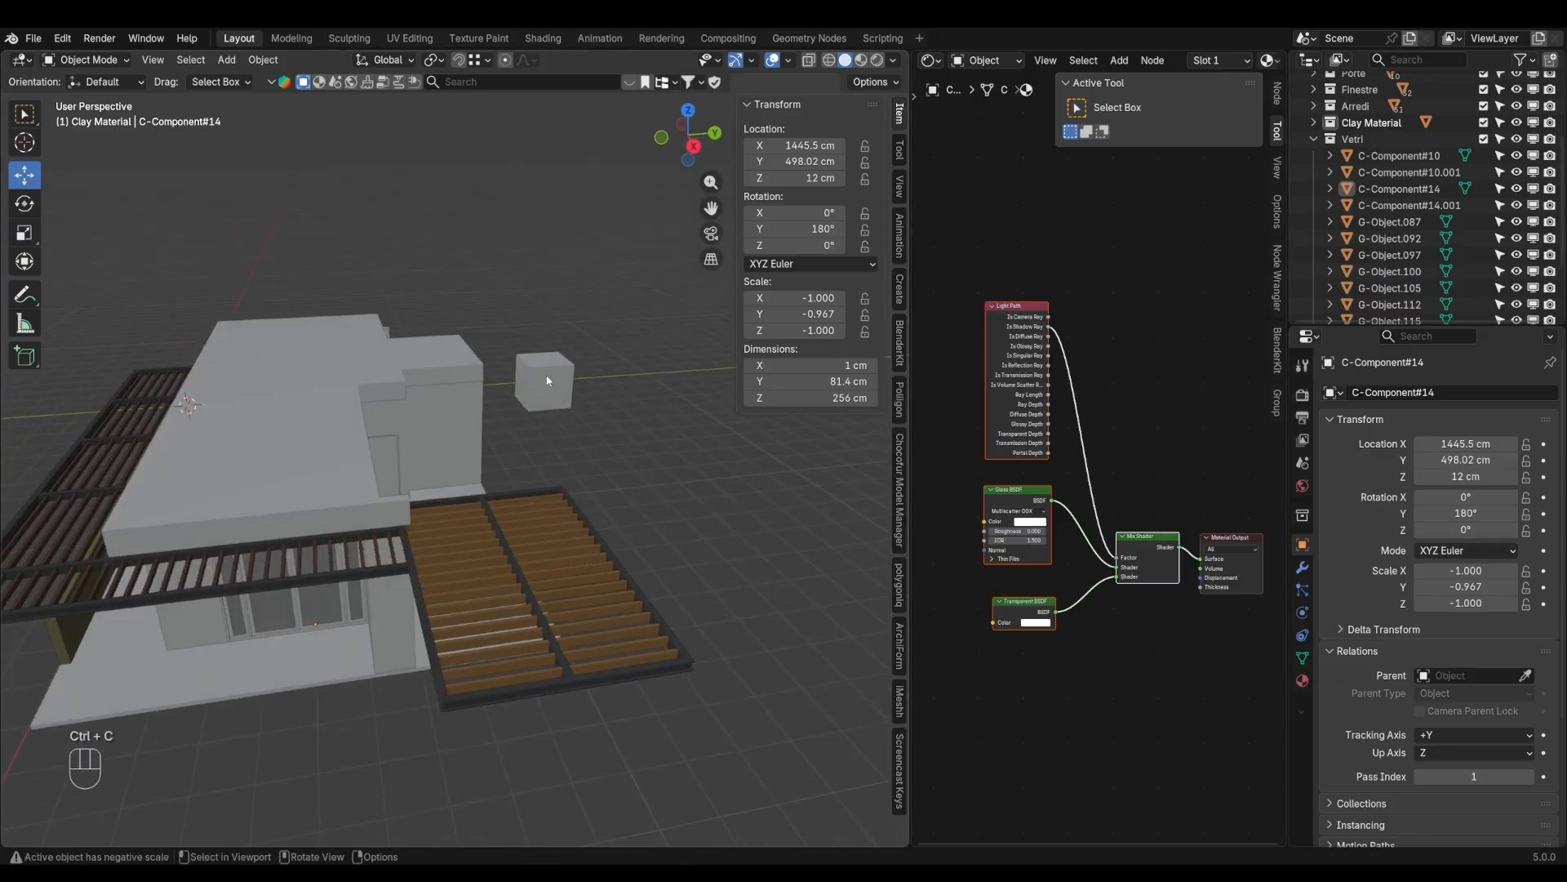
click(569, 369)
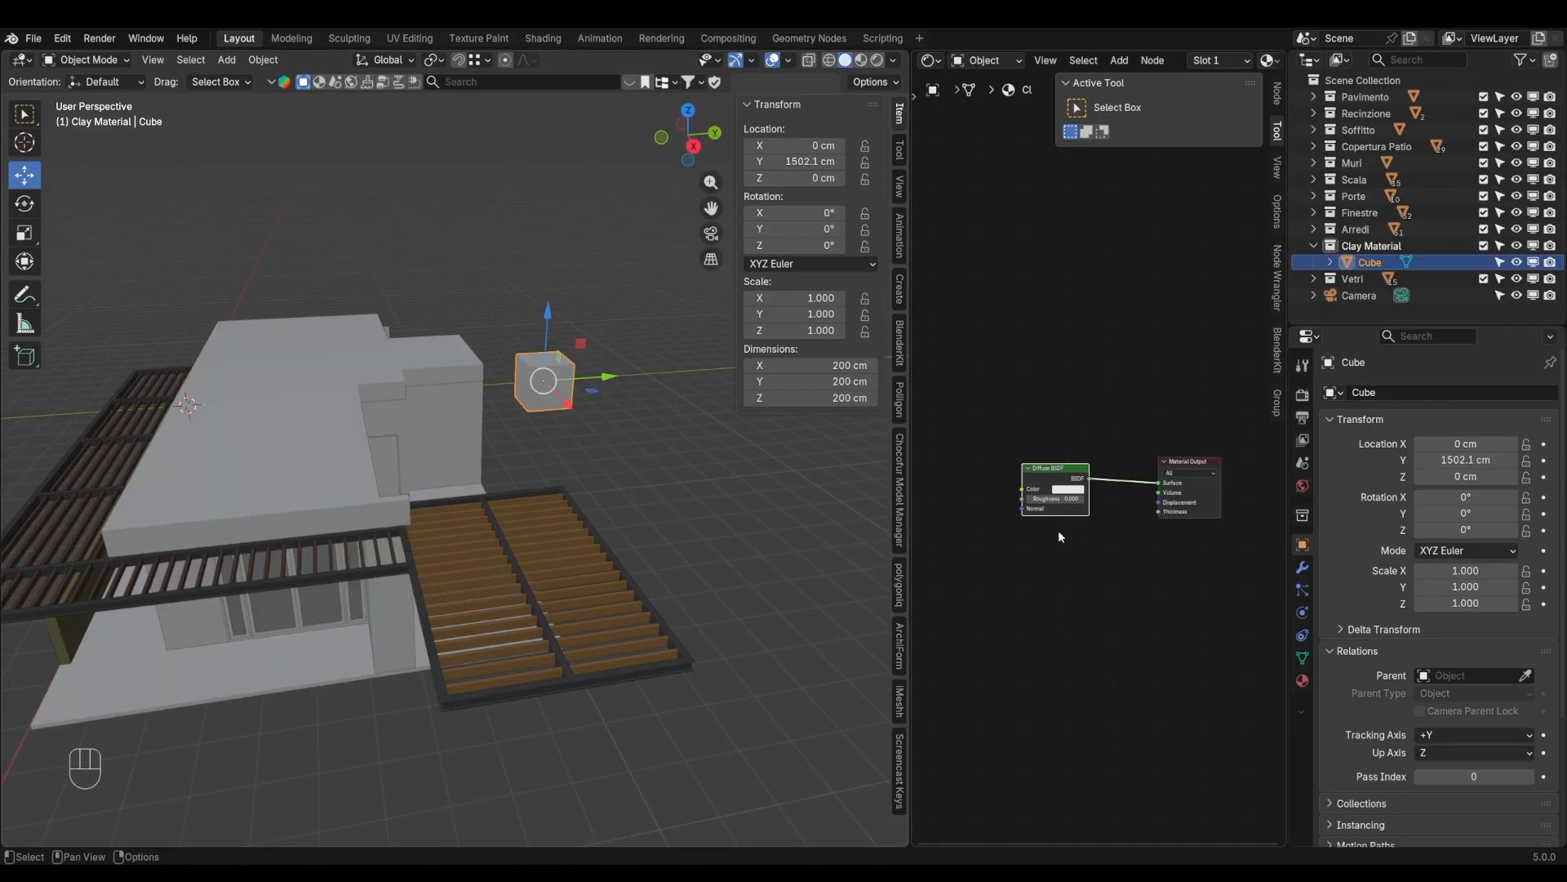
key(Home)
drag(1079, 528, 1042, 640)
click(1033, 519)
key(ctrl+v)
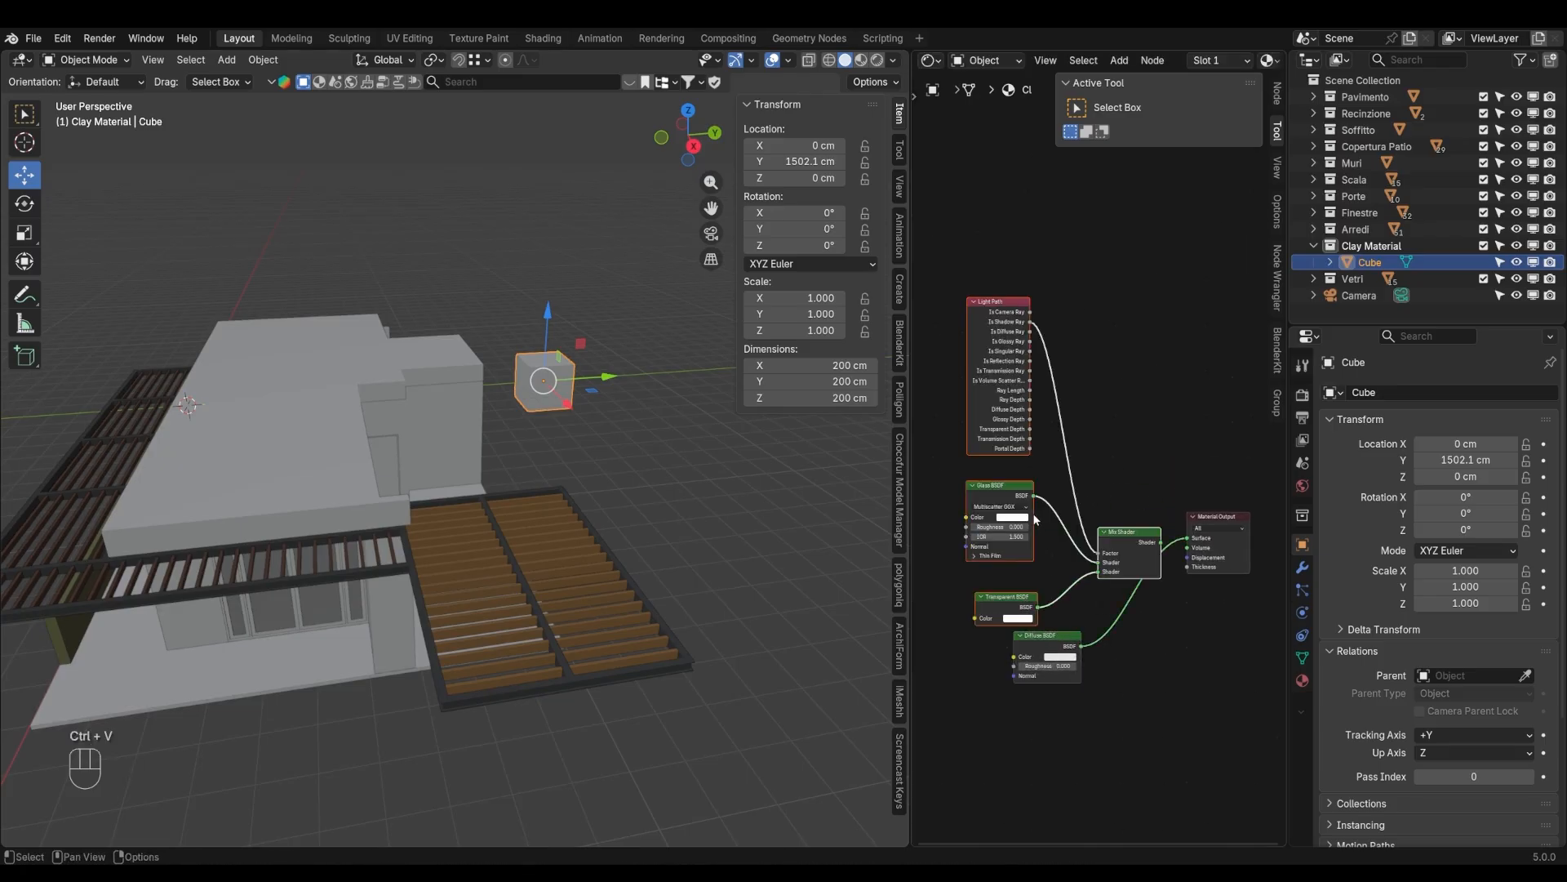
key(g)
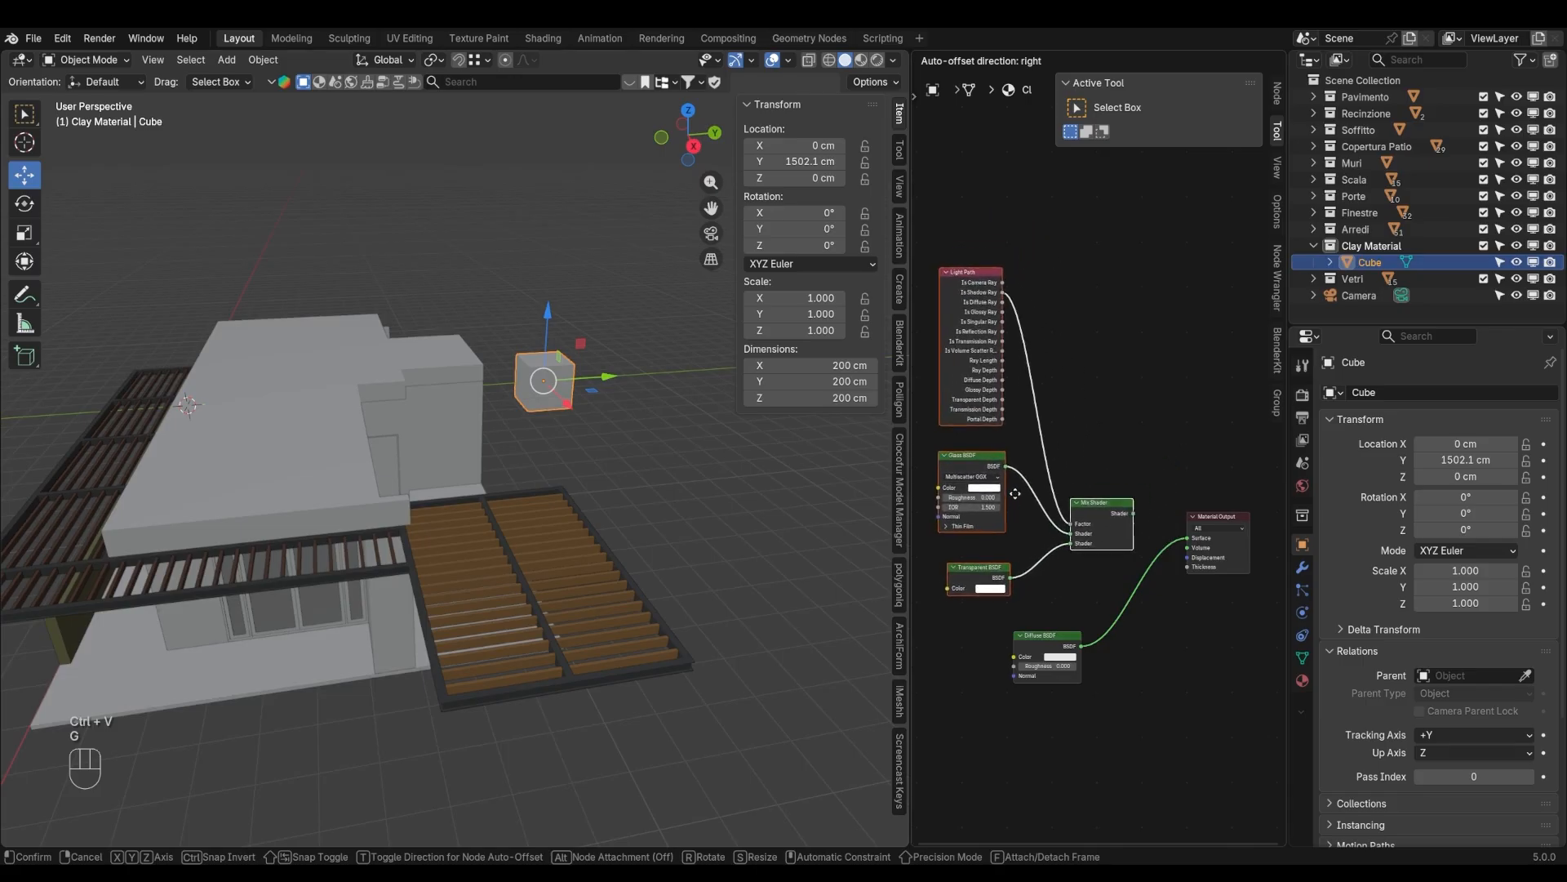
click(1012, 492)
Duplicate the Mix Shader before the Material Output, feeding Diffuse BSDF into its first shader input and the glass mix into its second
click(1076, 508)
key(shift+d)
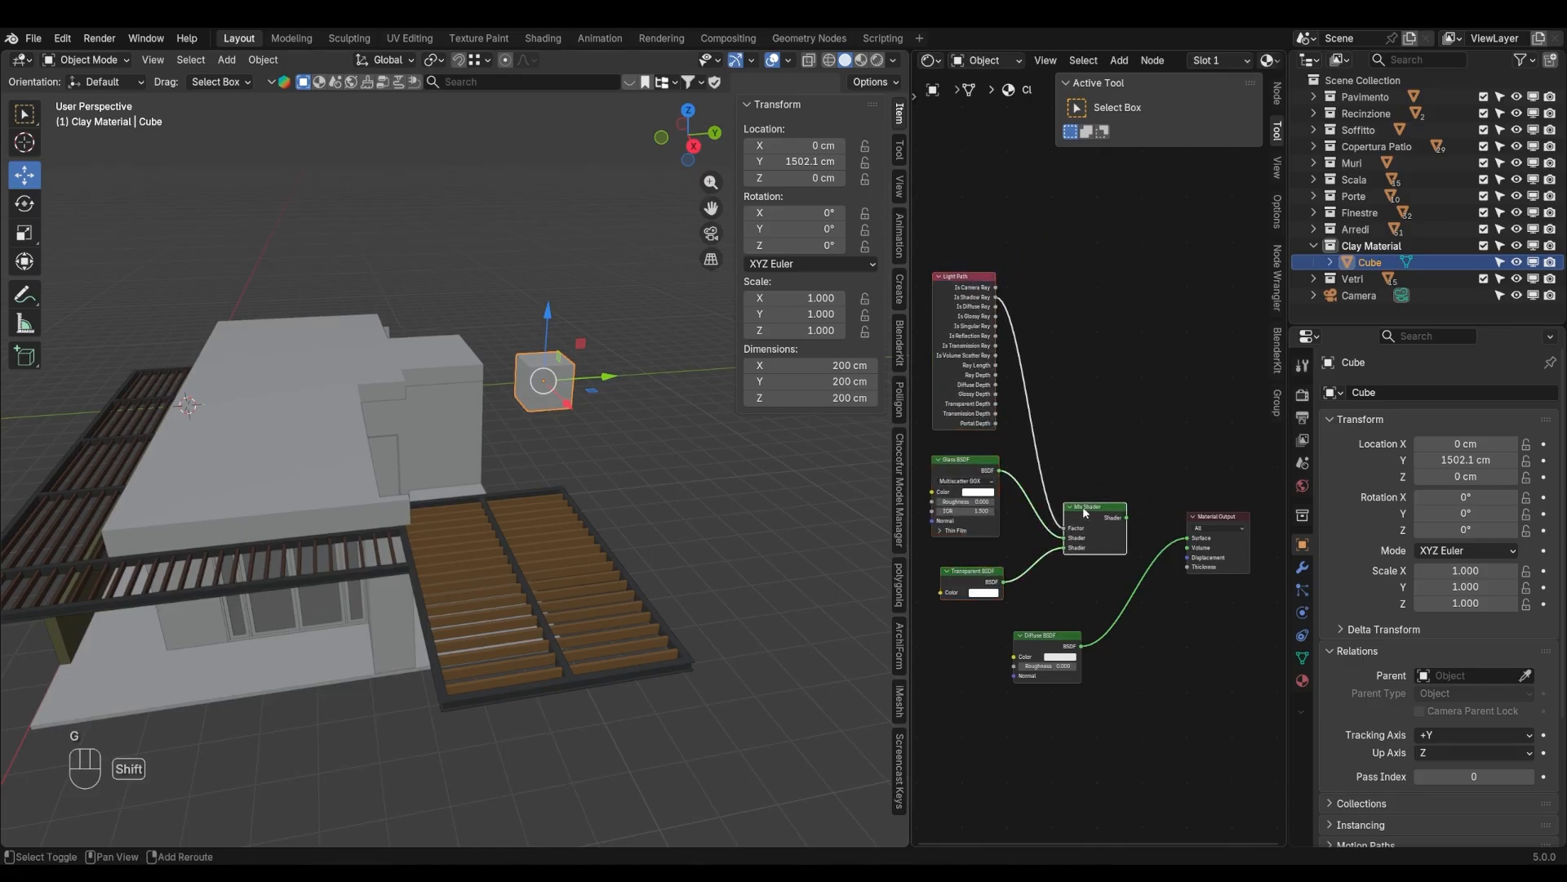
click(1119, 521)
drag(1241, 517, 1265, 516)
drag(1106, 531, 1153, 576)
scroll(1102, 613, up, 2)
drag(1058, 693, 1153, 582)
scroll(1120, 457, down, 3)
Add an Object Info node and connect its Object Index to the Factor of the final Mix Shader
shift+middle_drag(1079, 366, 1124, 480)
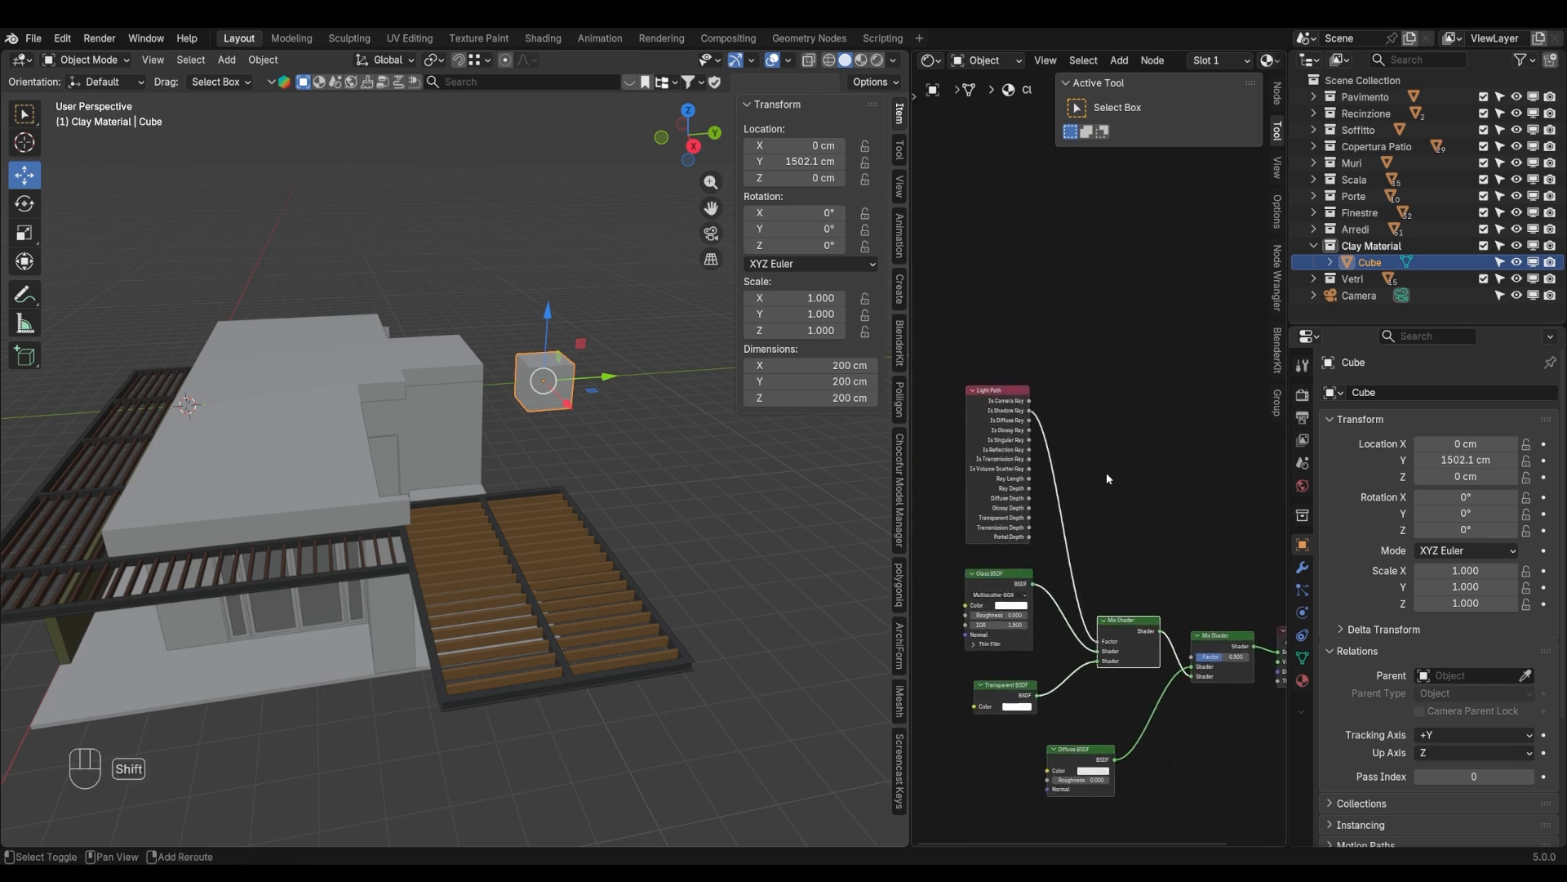
key(shift+a)
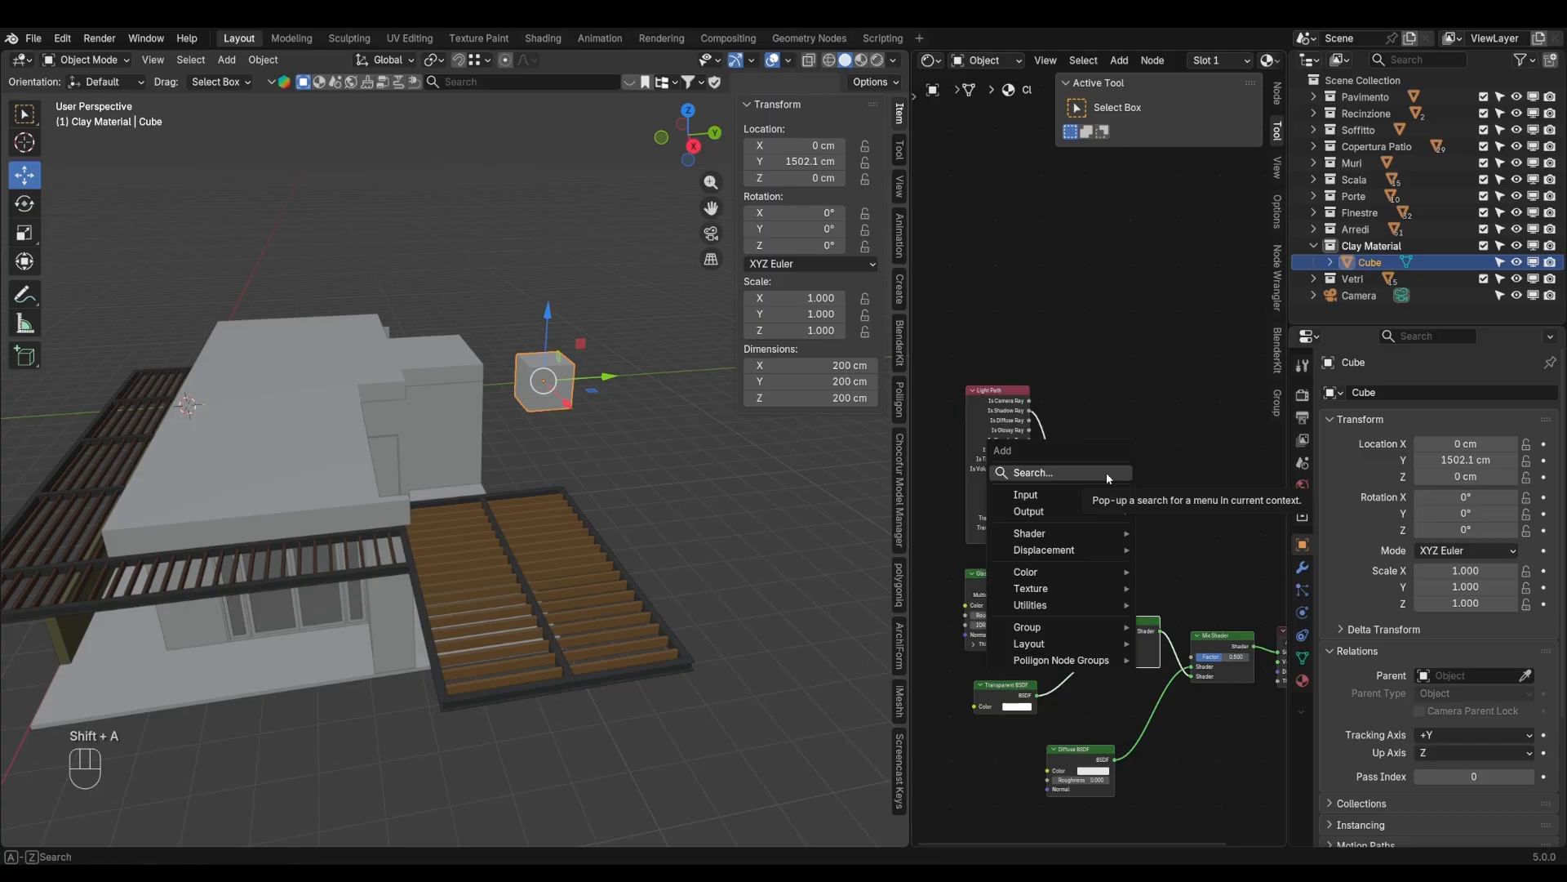
click(1106, 472)
text(ob)
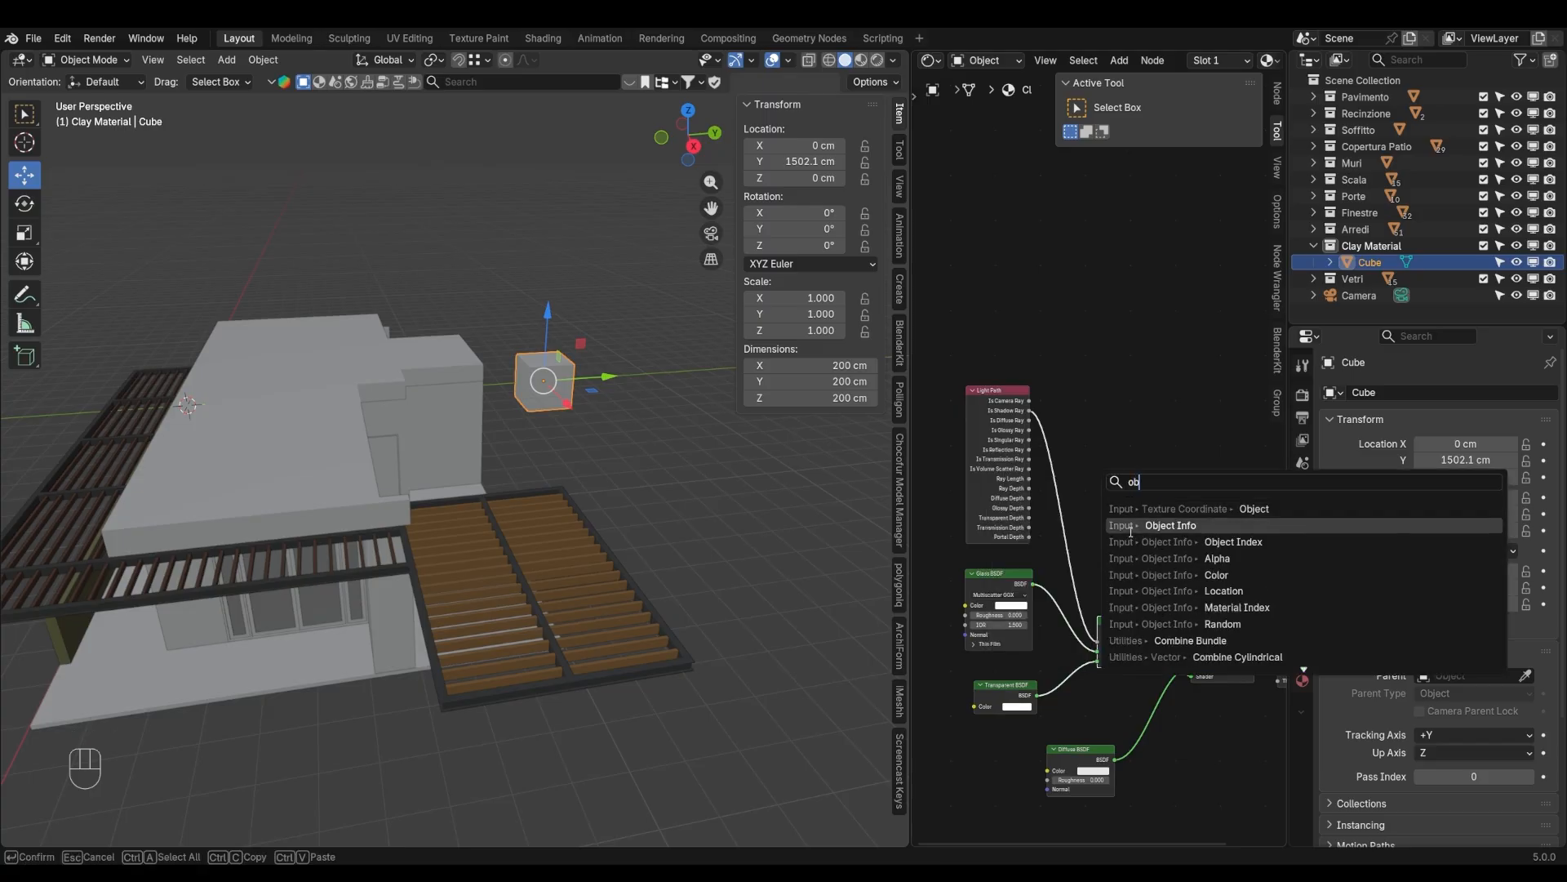
click(1170, 525)
click(1016, 323)
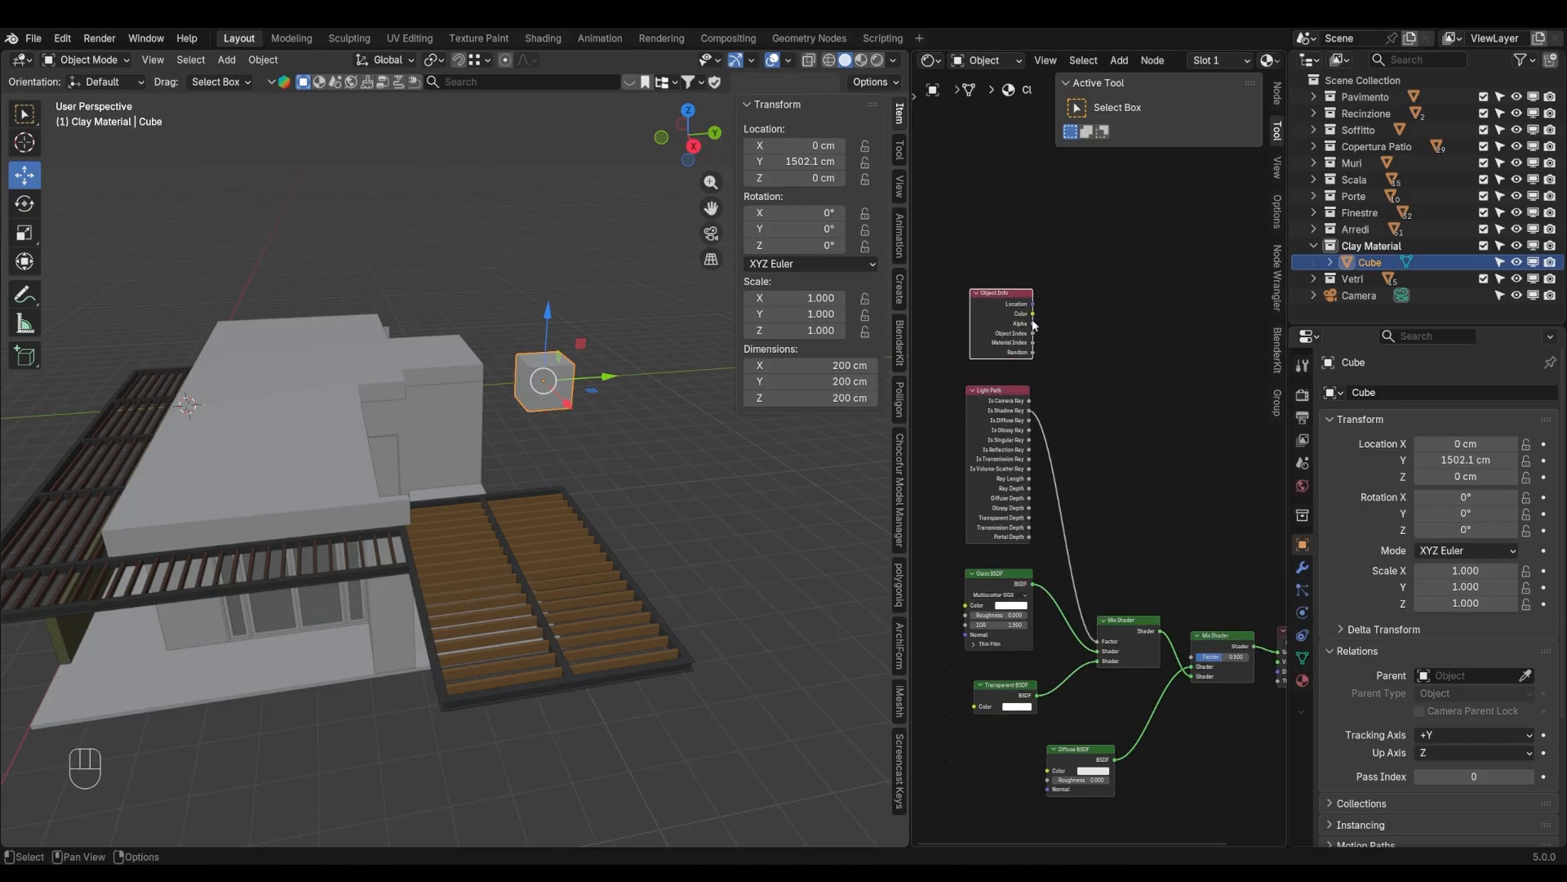
scroll(1022, 336, up, 2)
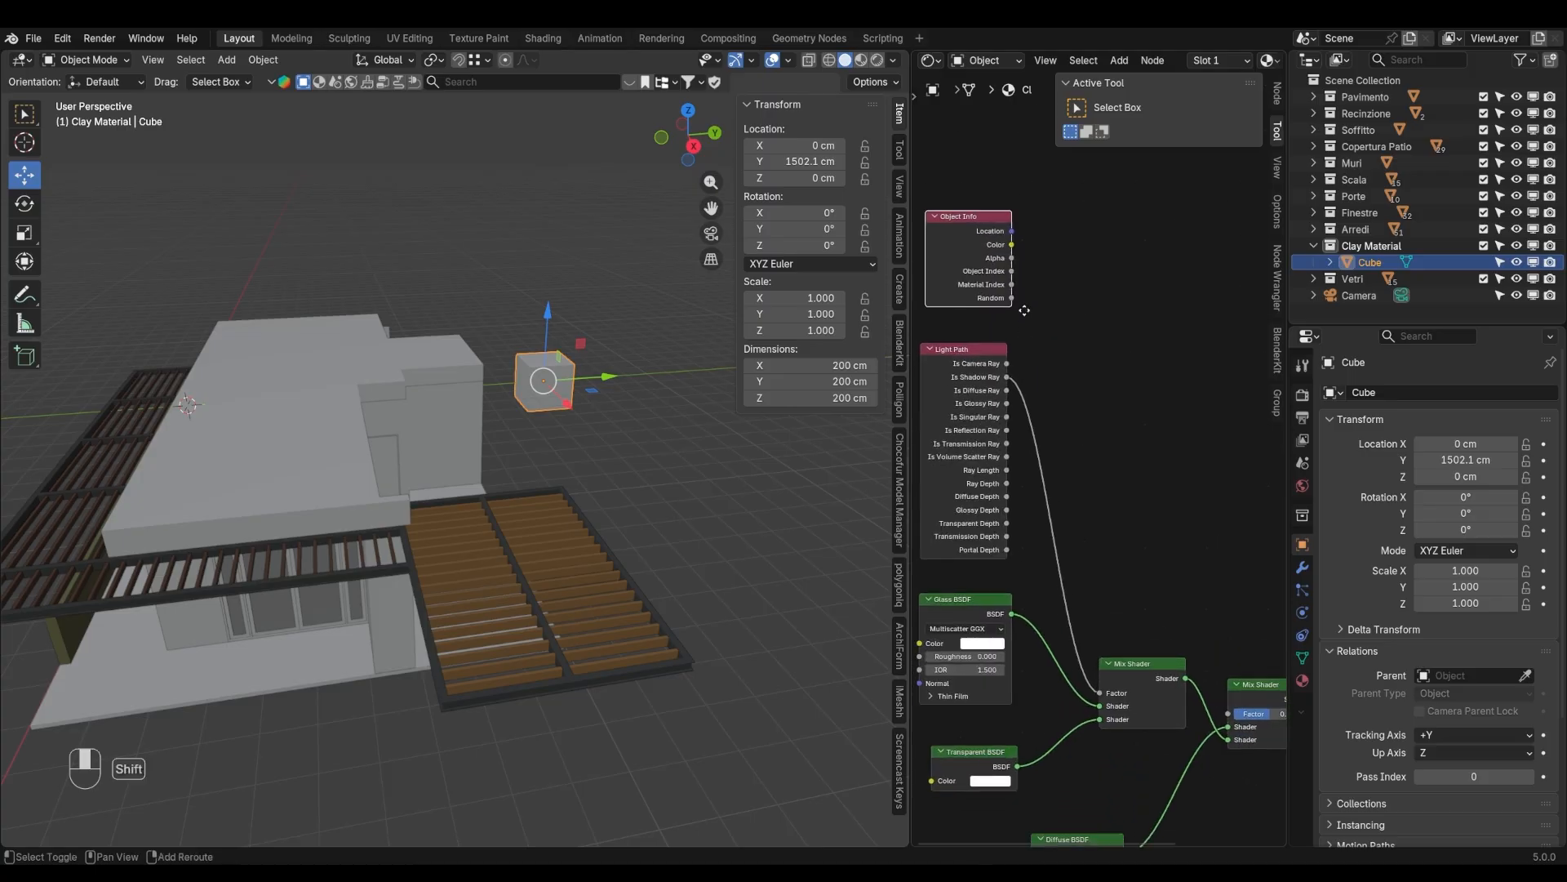
drag(1013, 269, 1228, 711)
middle_drag(1241, 693, 1159, 642)
drag(1157, 639, 1162, 605)
mouse_move(1075, 470)
shift+middle_down()
mouse_move(1105, 455)
mouse_move(1081, 472)
shift+middle_up()
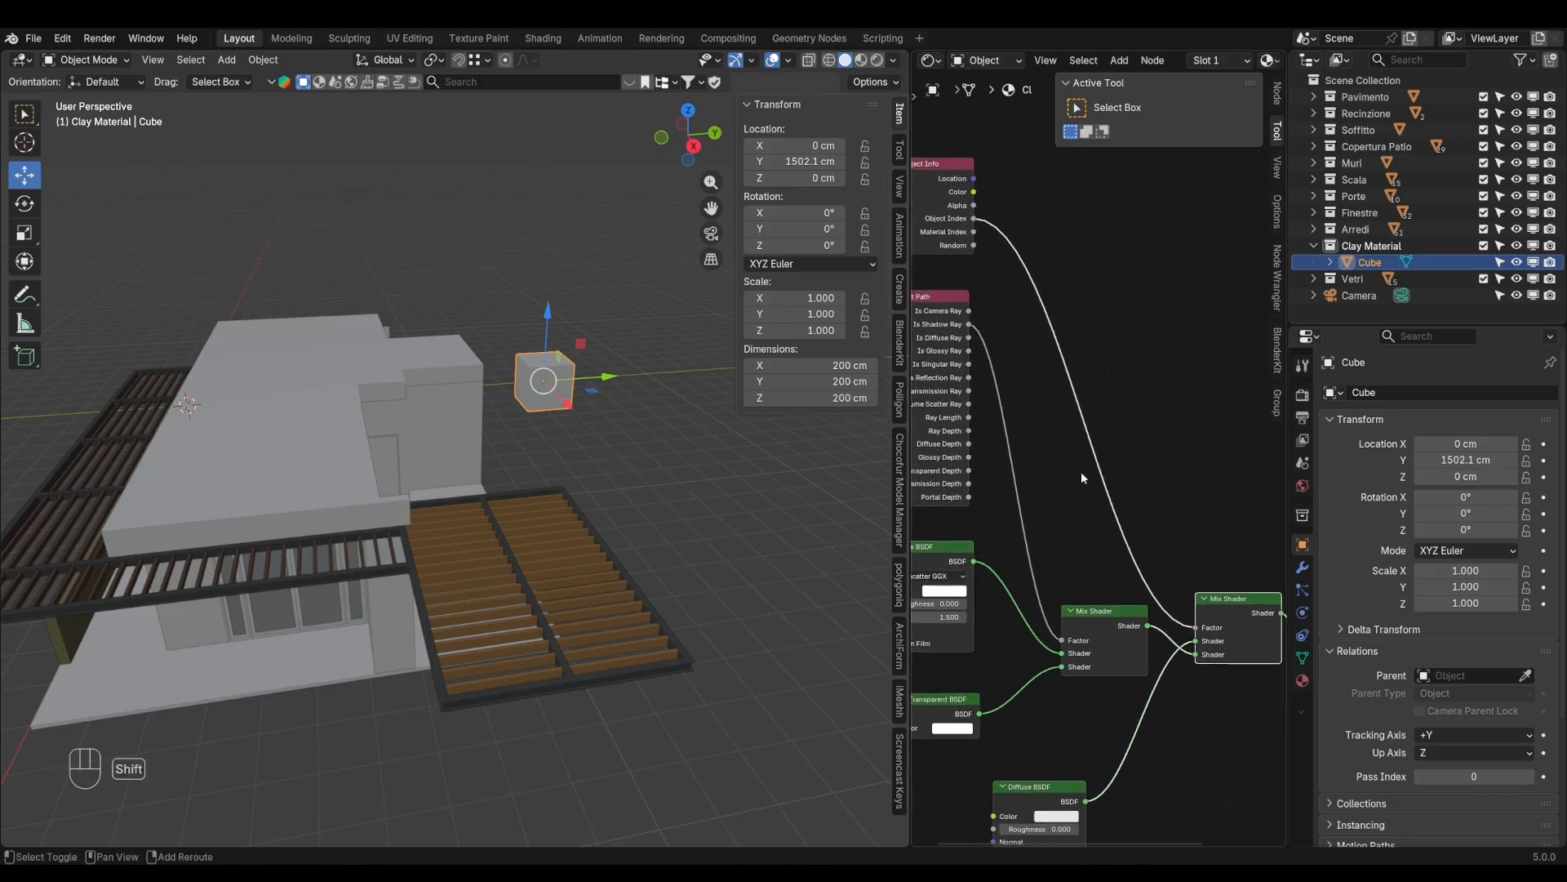
Show the interior through the camera with rendered shading to preview the clay override
key(a)
key(KP_0)
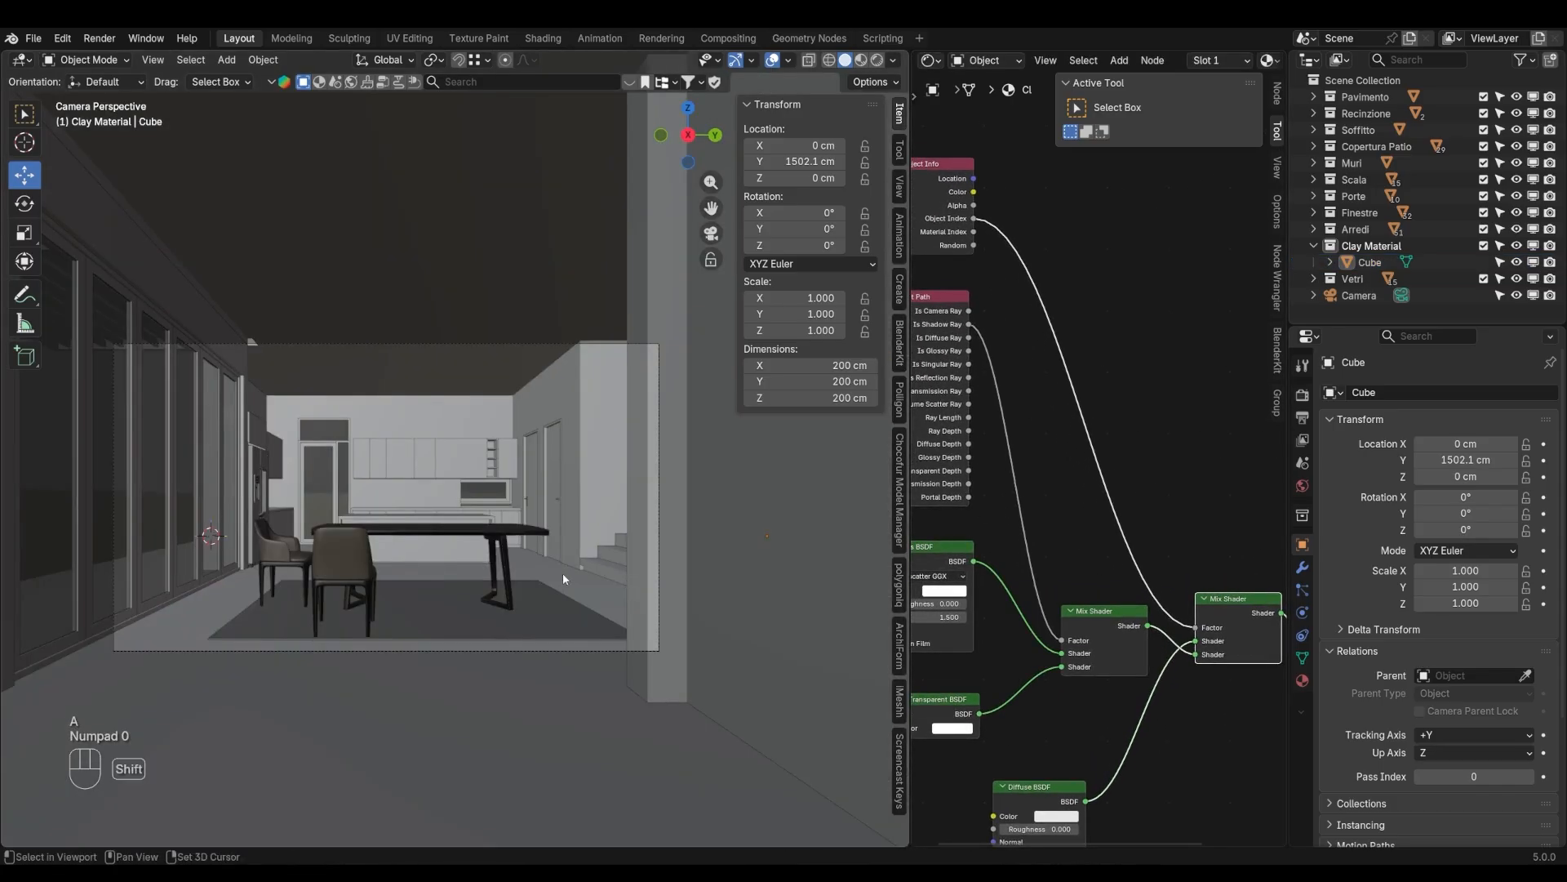
shift+middle_drag(561, 572, 596, 621)
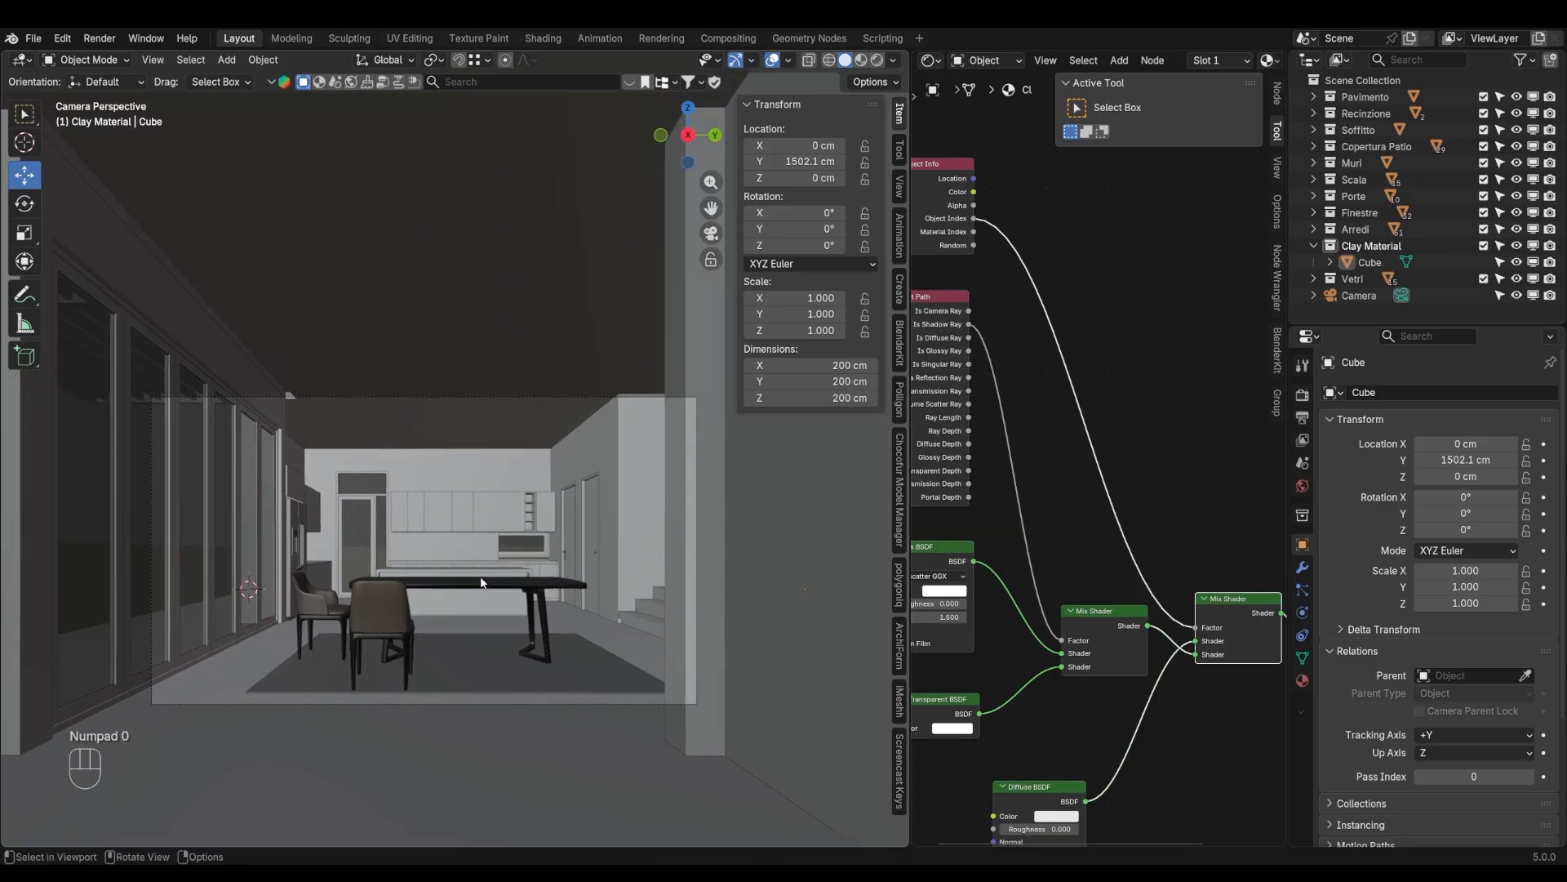
key(z)
click(480, 461)
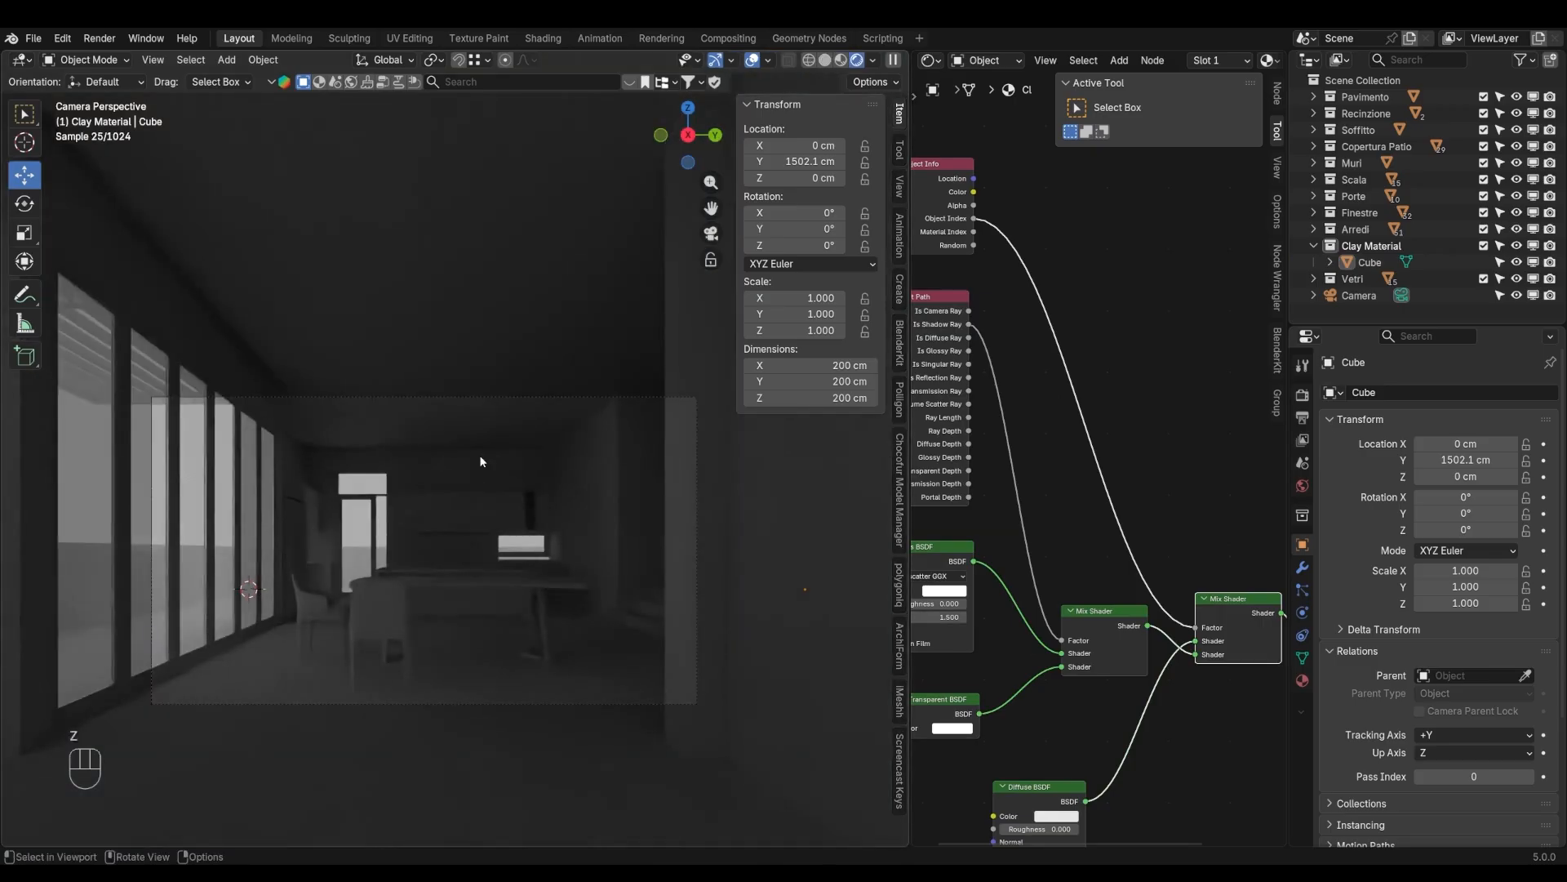
shift+middle_drag(1094, 482, 1115, 453)
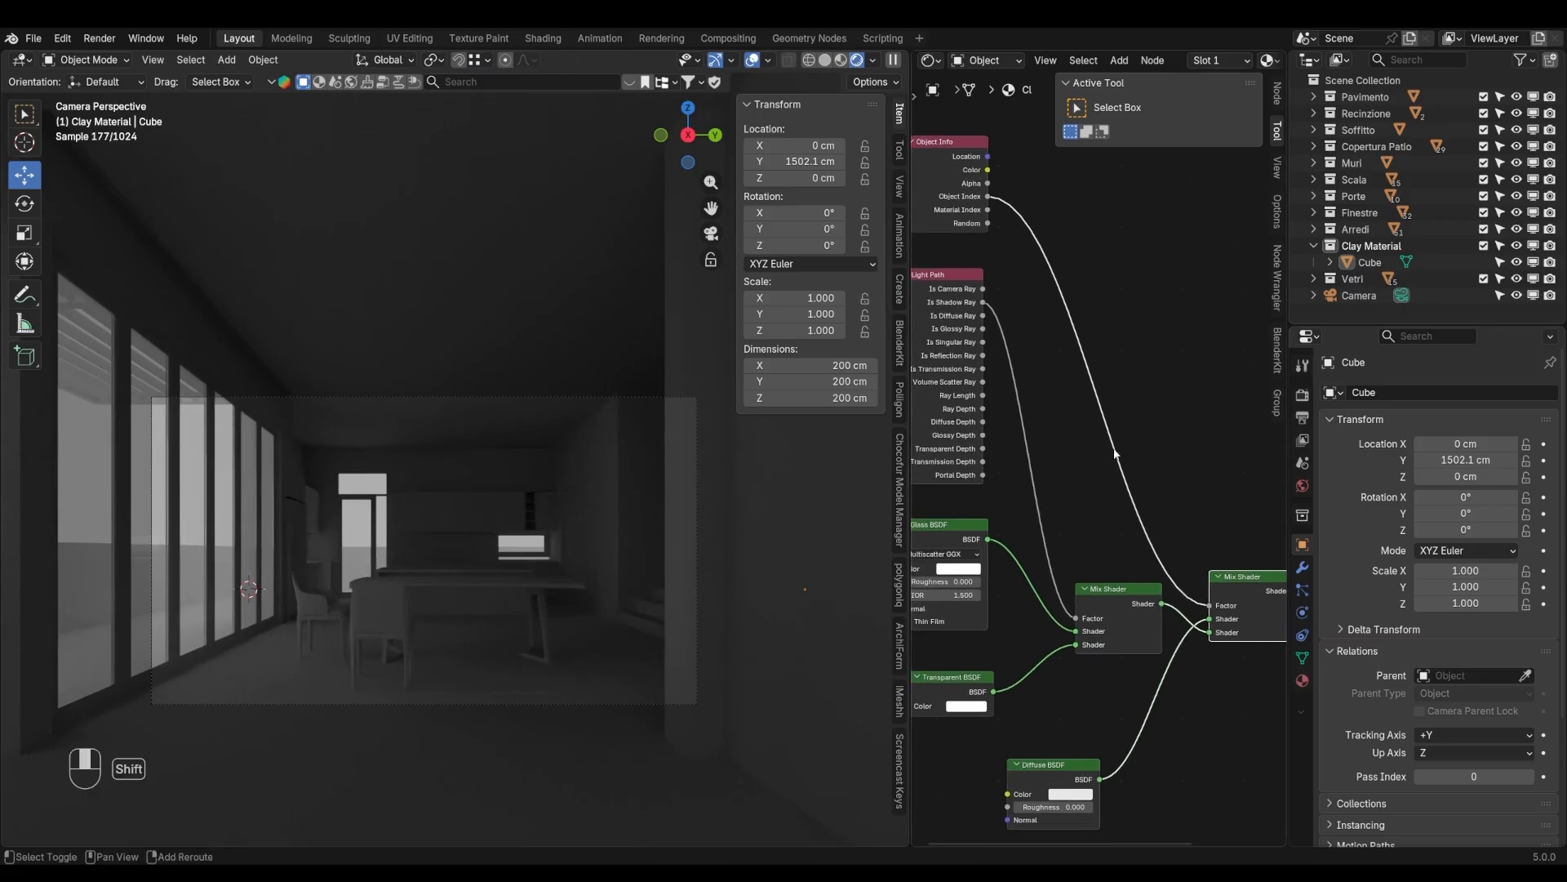
Compare the rendered interior with the Vetri collection excluded and included, and do the same for the Clay Material collection
click(1485, 279)
click(1484, 279)
click(1484, 279)
click(1484, 280)
click(1484, 280)
click(1484, 279)
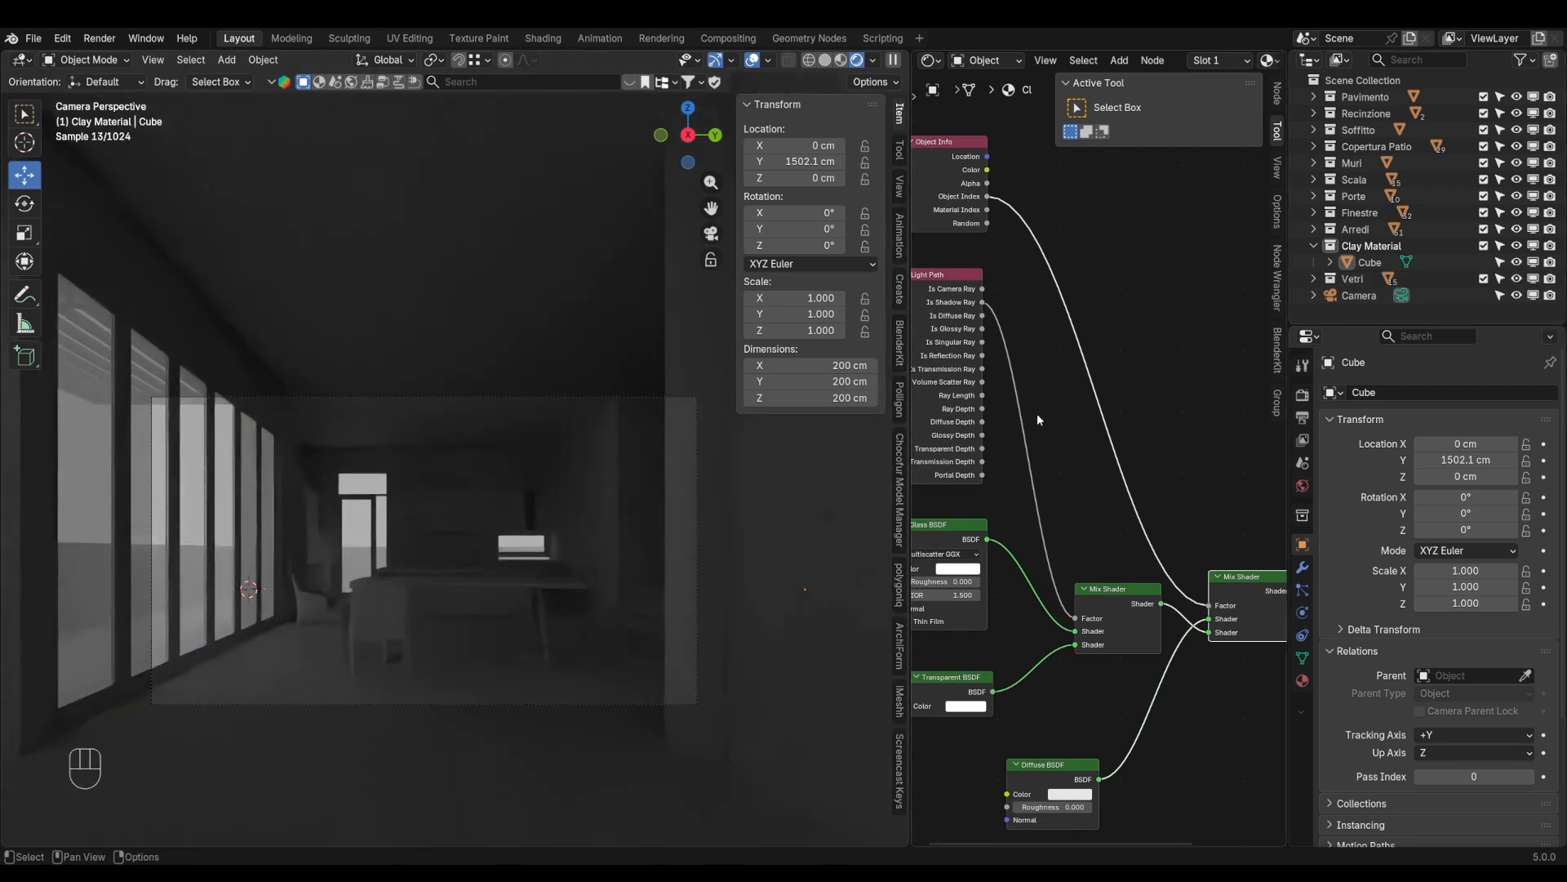
click(1484, 246)
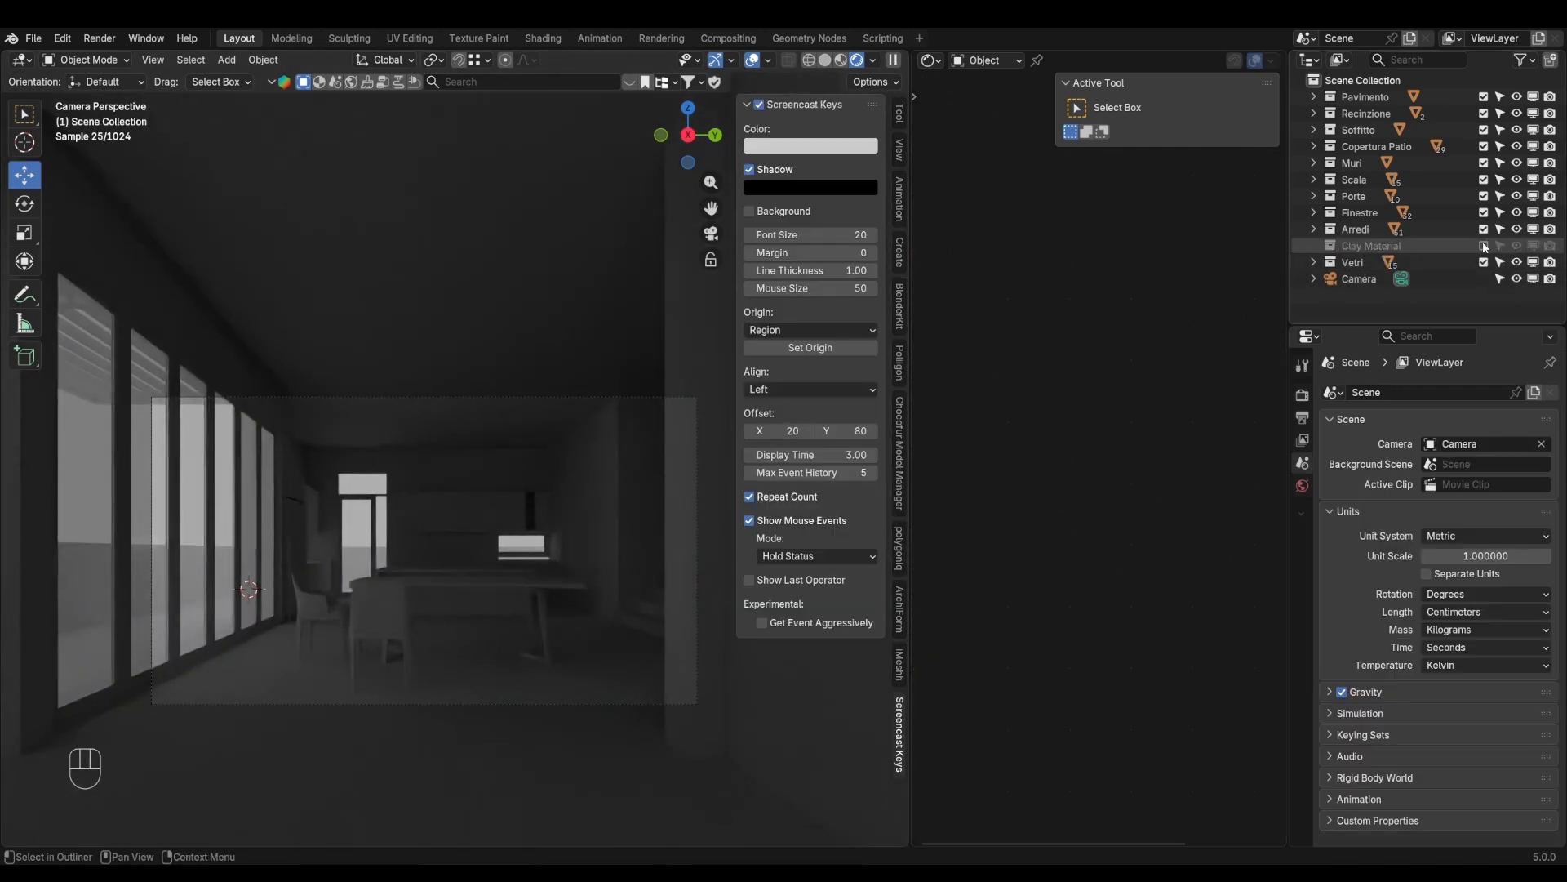
click(1484, 246)
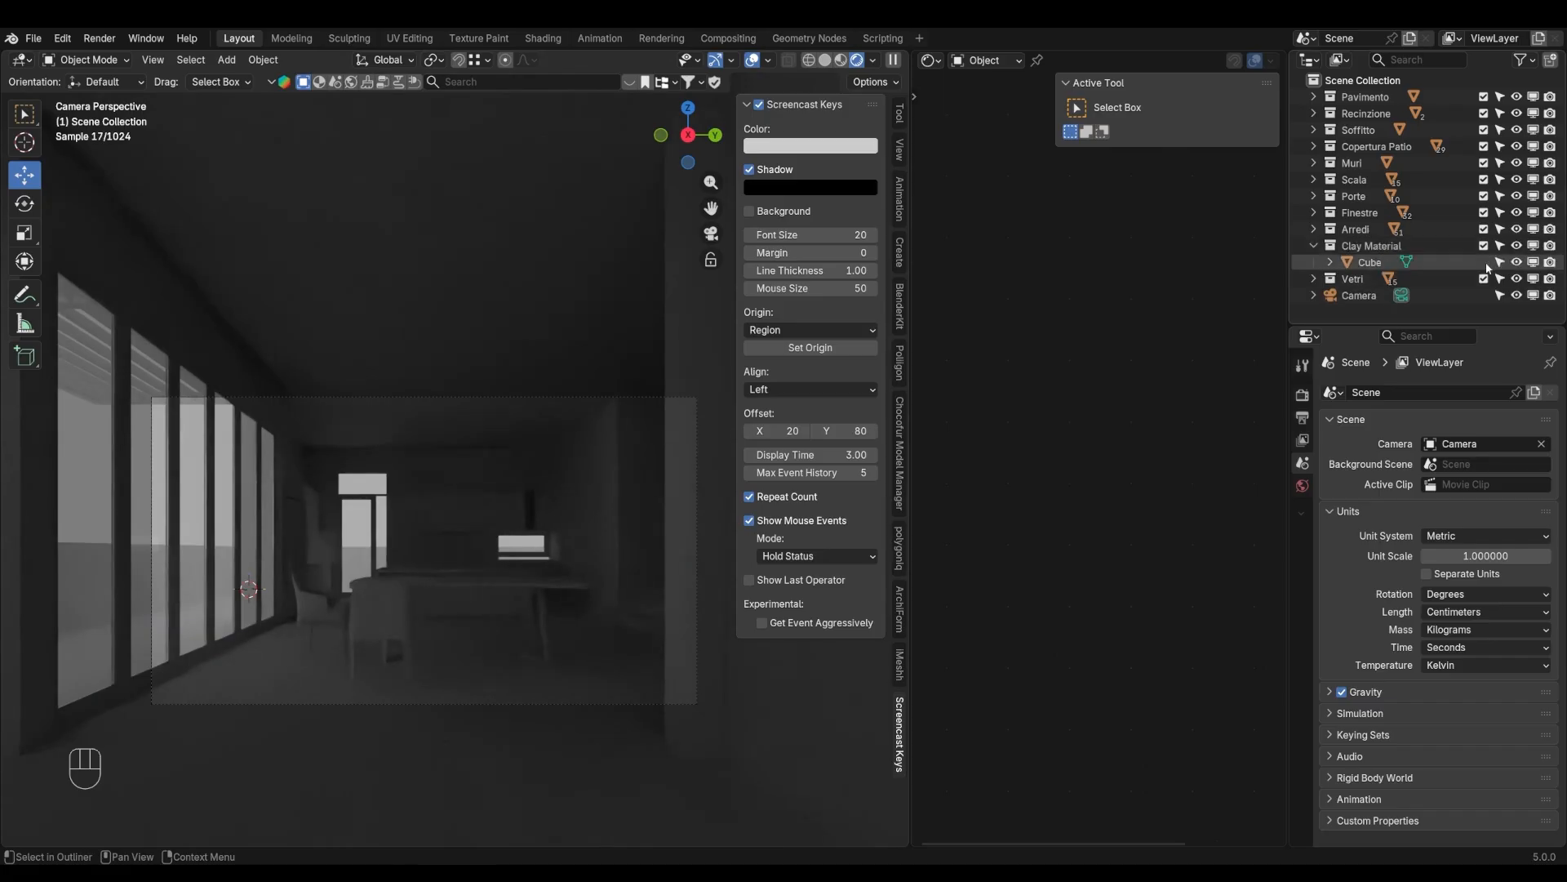
click(1483, 279)
click(1483, 280)
click(1484, 280)
click(1484, 279)
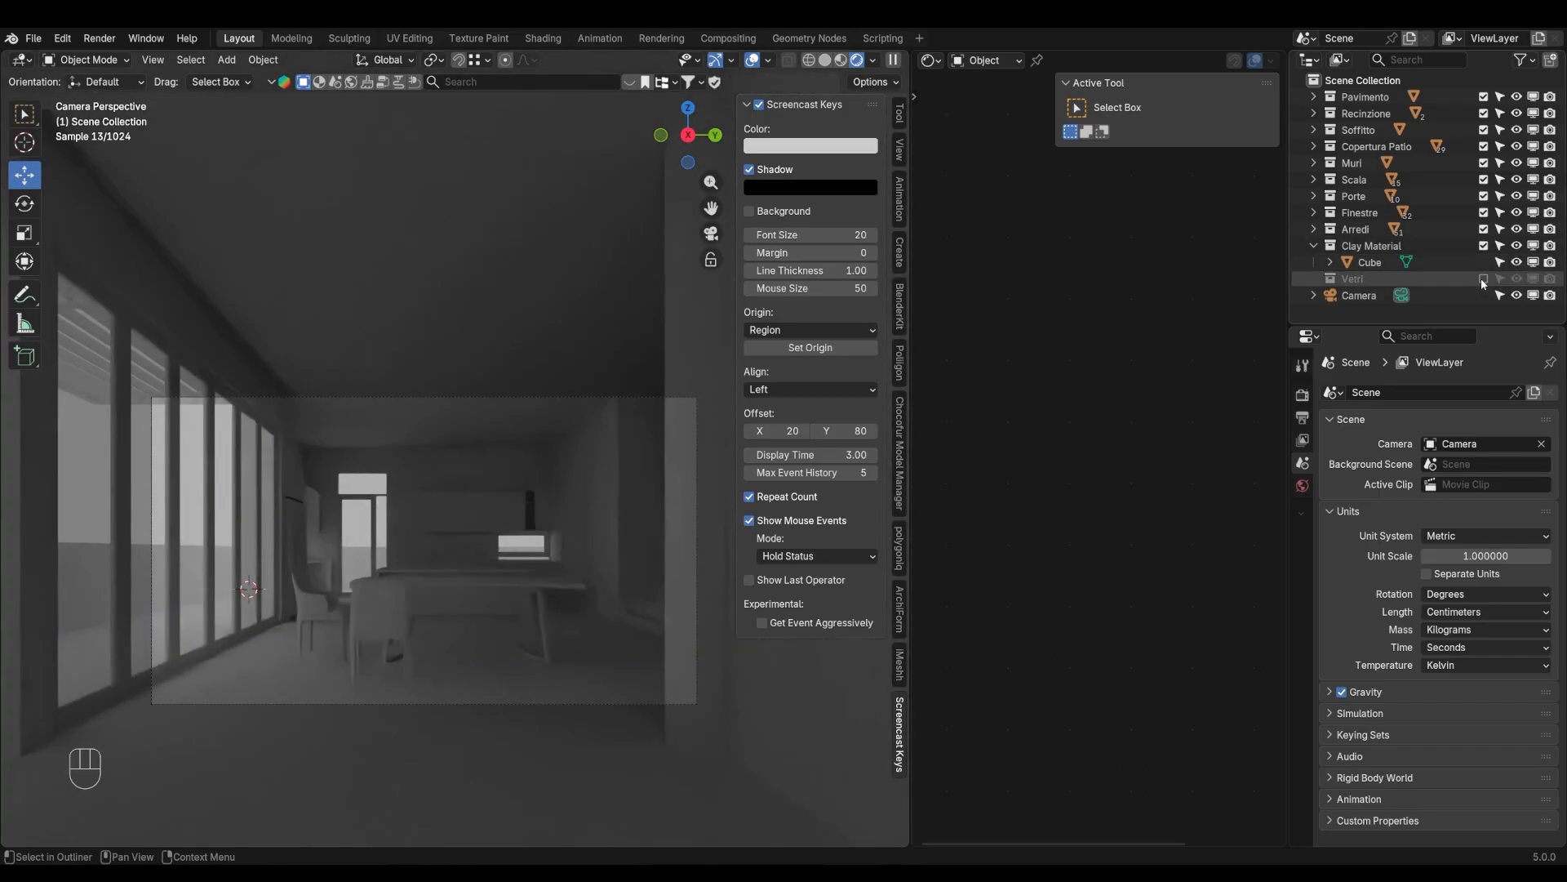
click(1484, 280)
click(1483, 280)
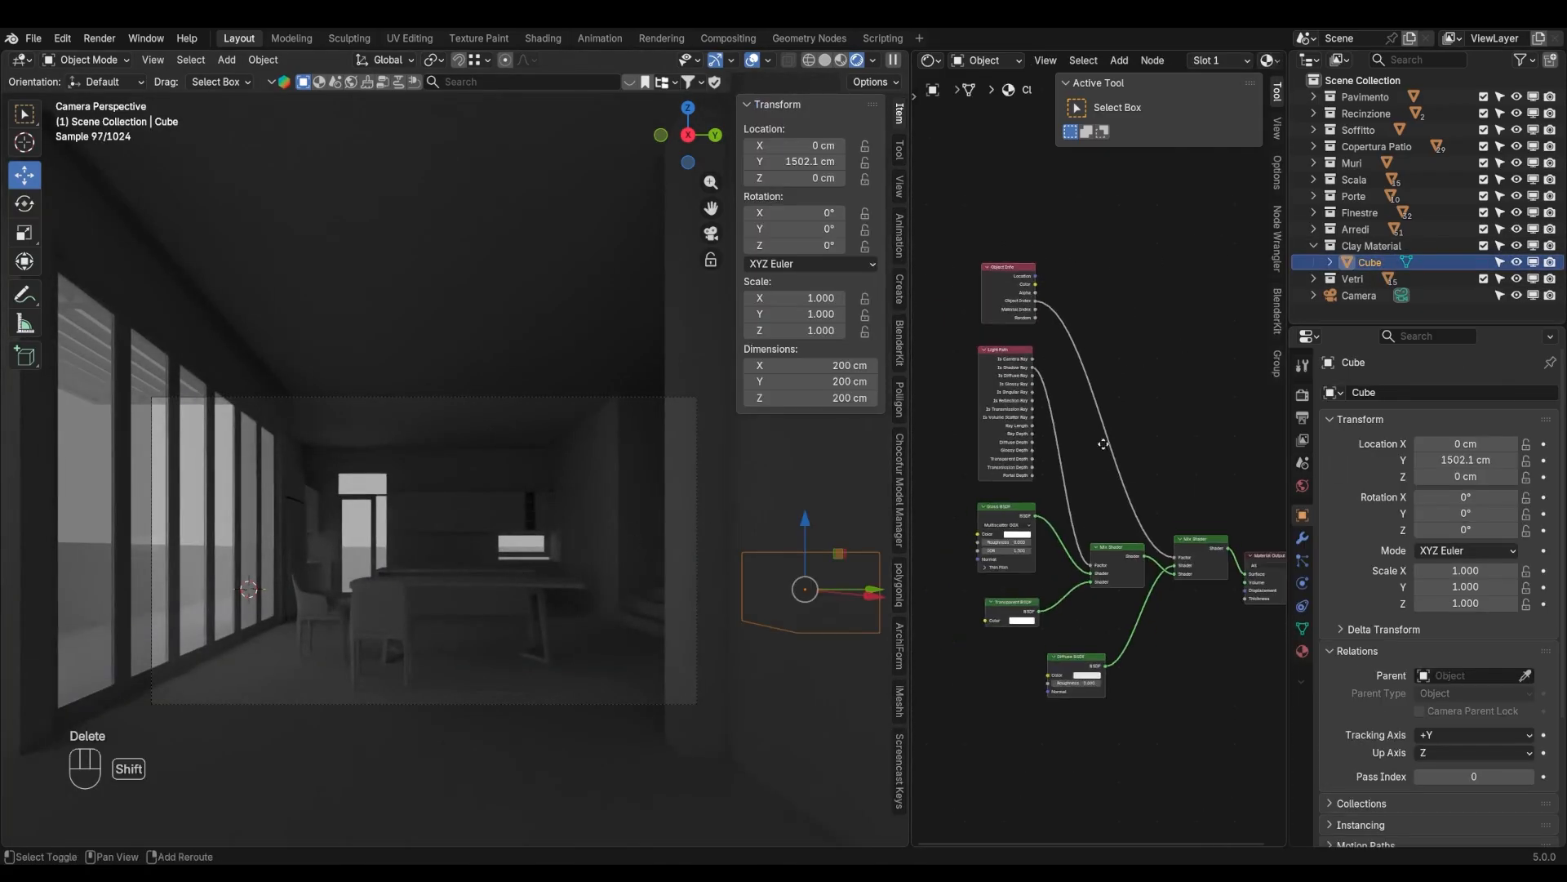
Move the Clay Material's Diffuse BSDF node up beneath the glass Mix Shader and deselect the cube
shift+middle_drag(1103, 444, 1093, 426)
drag(1060, 642, 1101, 605)
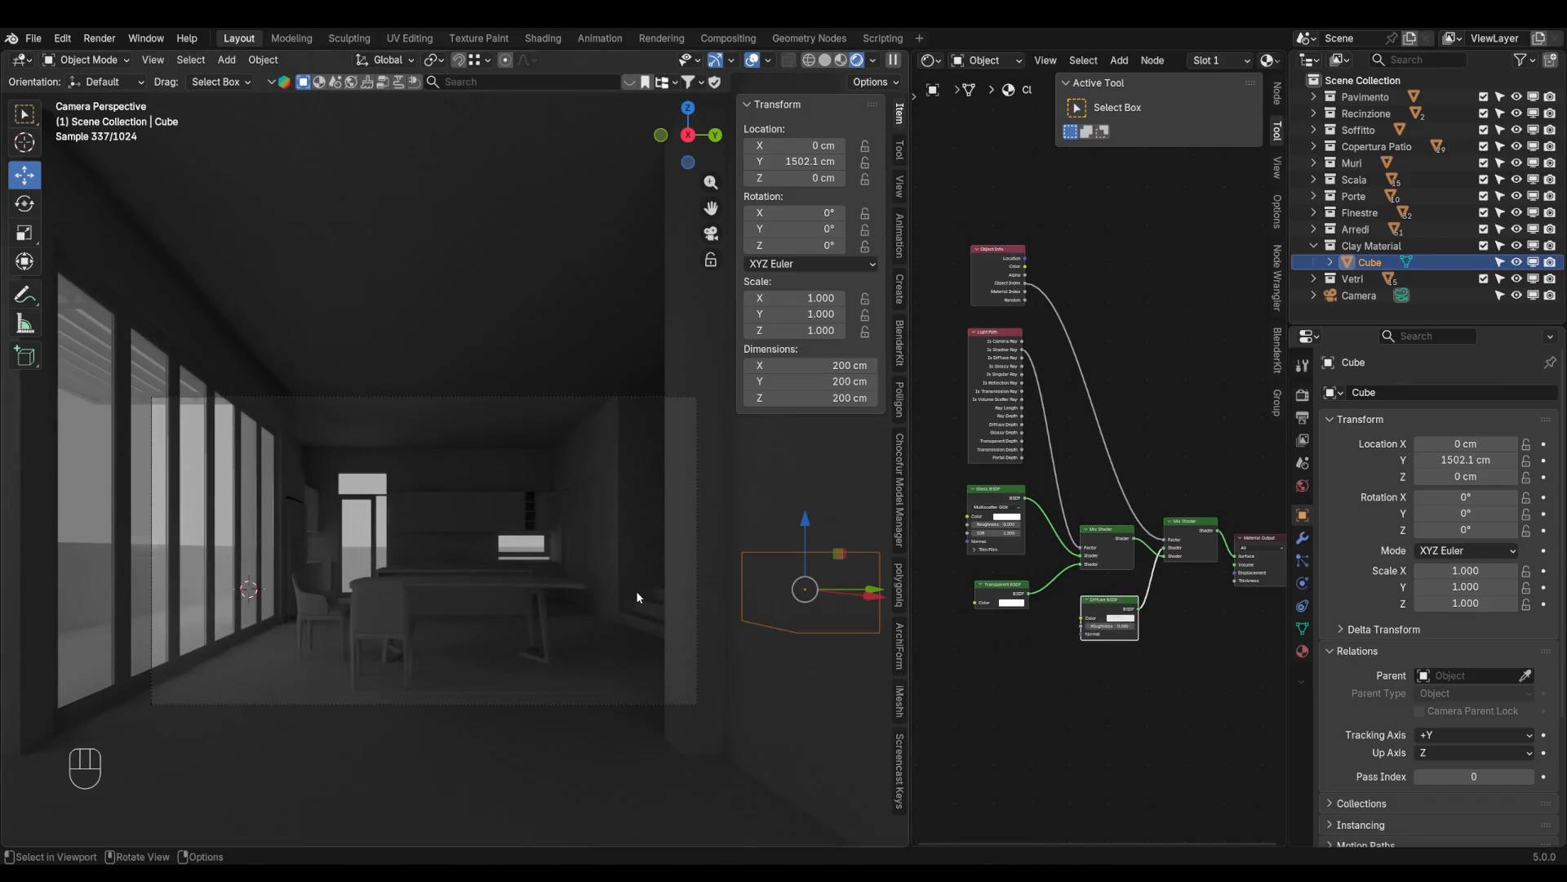
key(a)
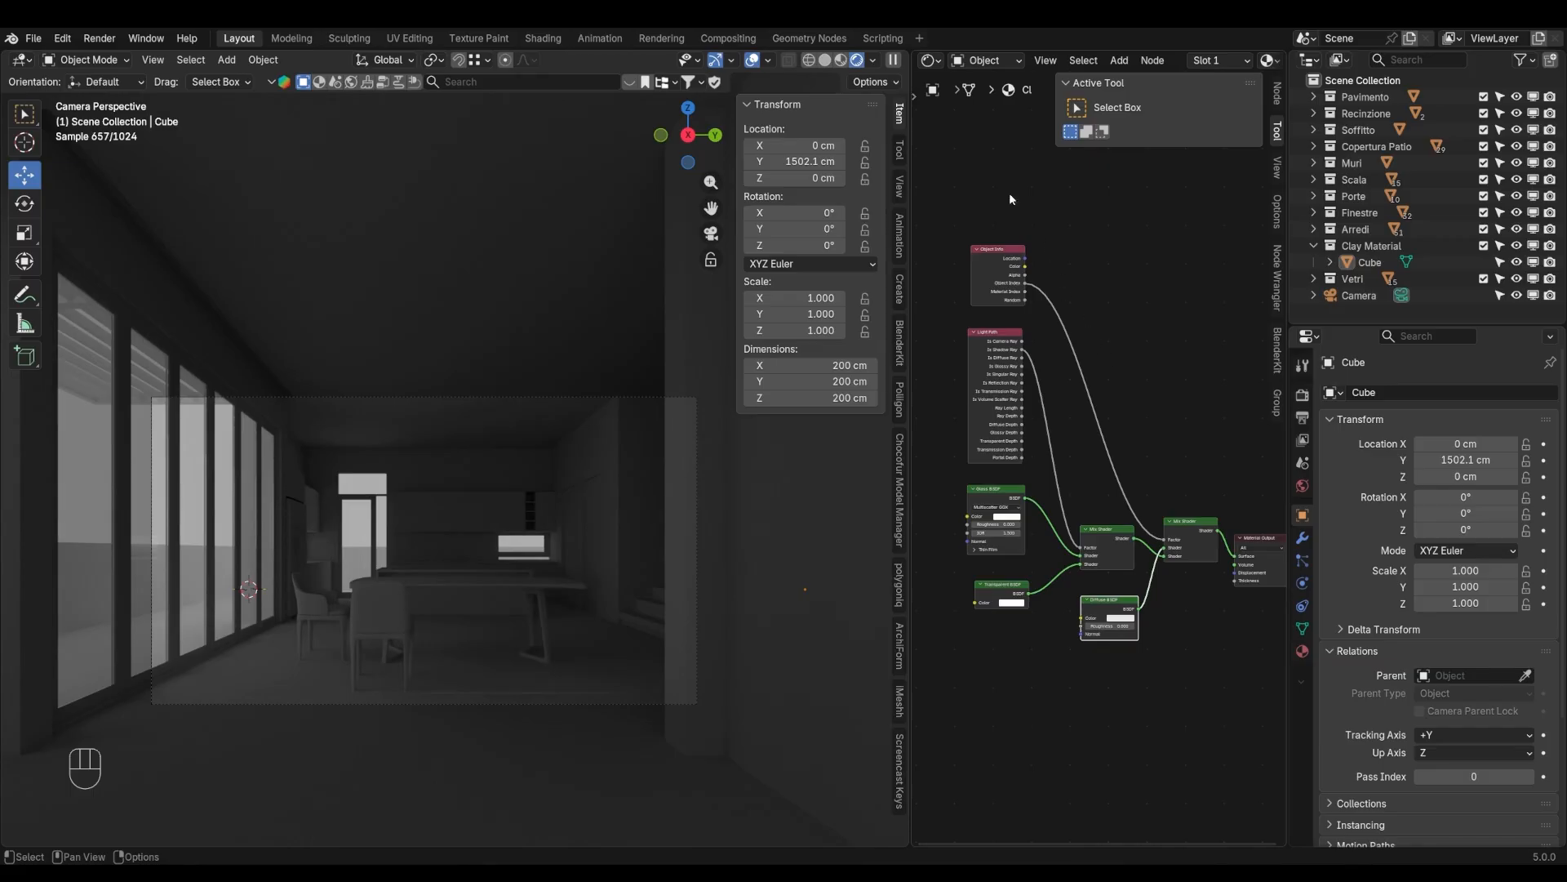
Switch the shader editor to the World nodes and add a Sky Texture feeding the Background's Color
click(984, 62)
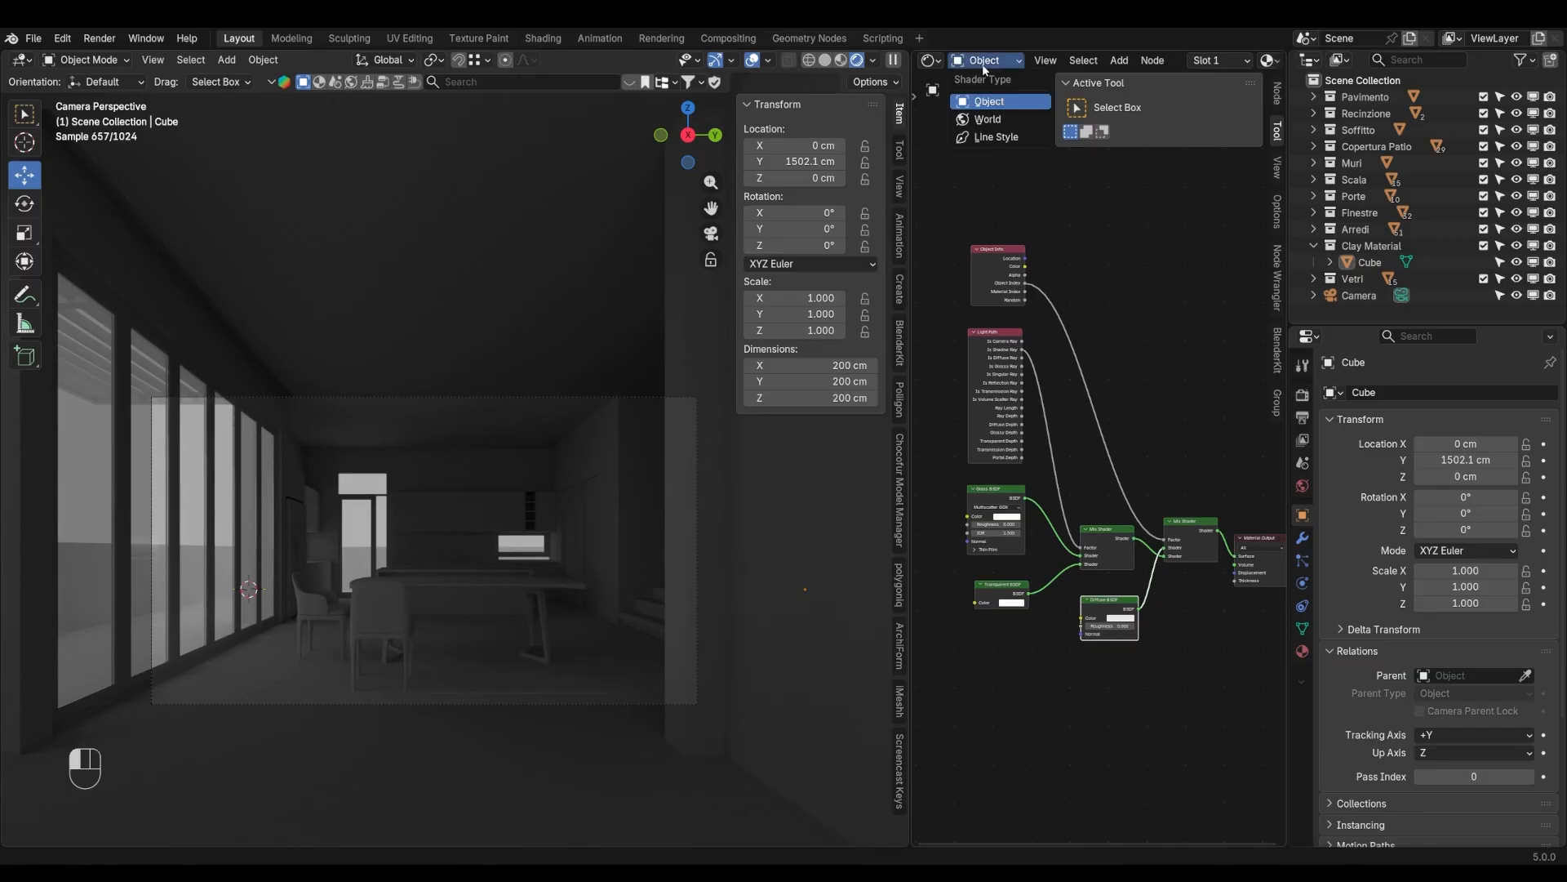
click(990, 121)
middle_drag(1035, 406, 1086, 418)
shift+middle_drag(1156, 515, 1155, 514)
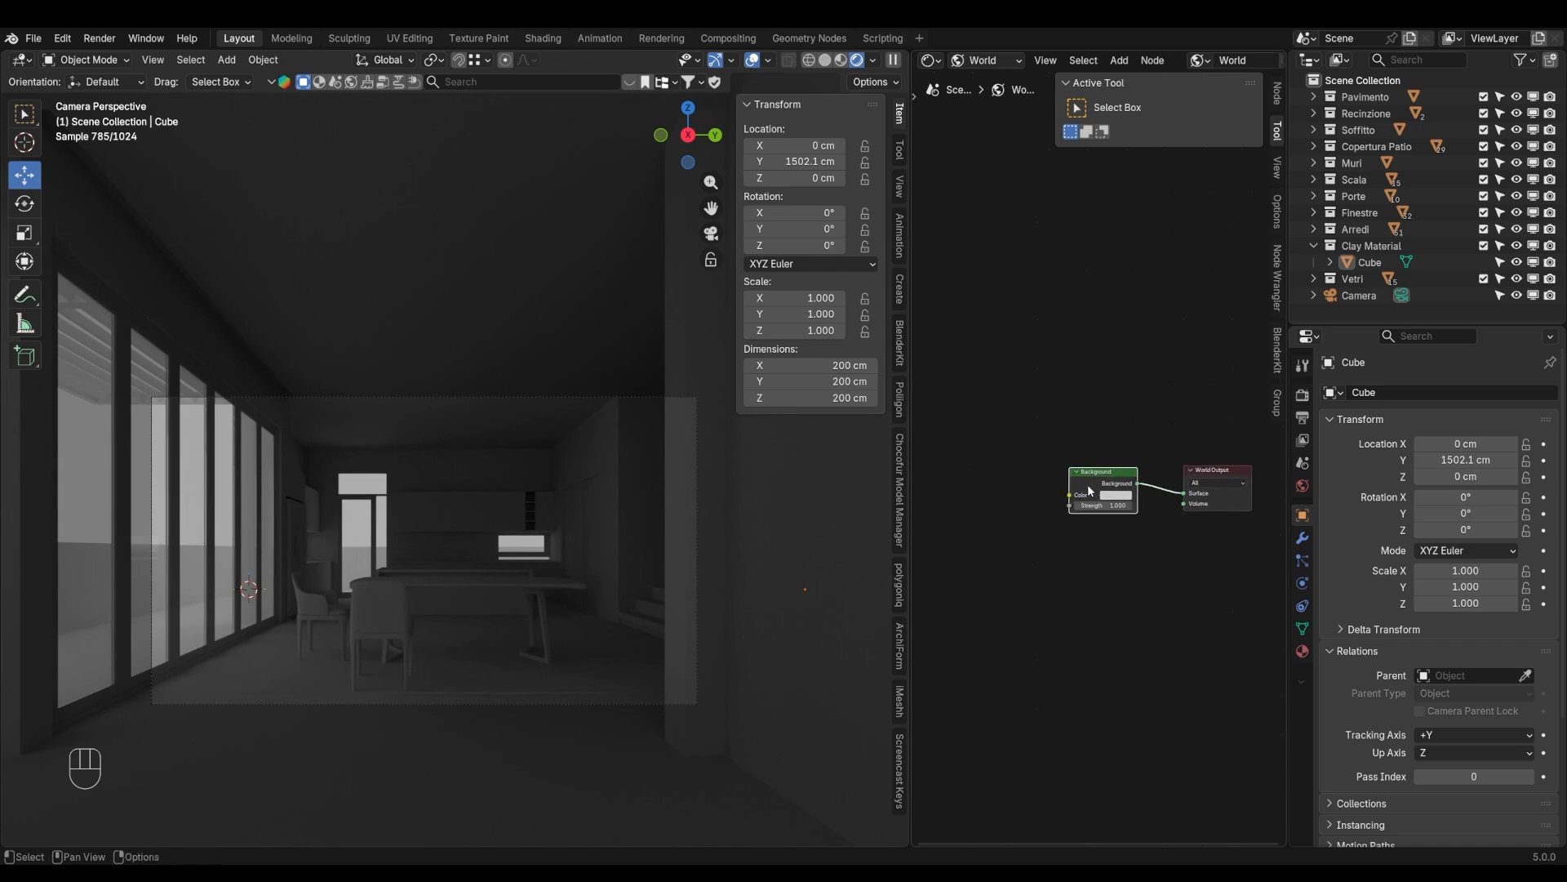
drag(1069, 496, 1023, 428)
click(921, 462)
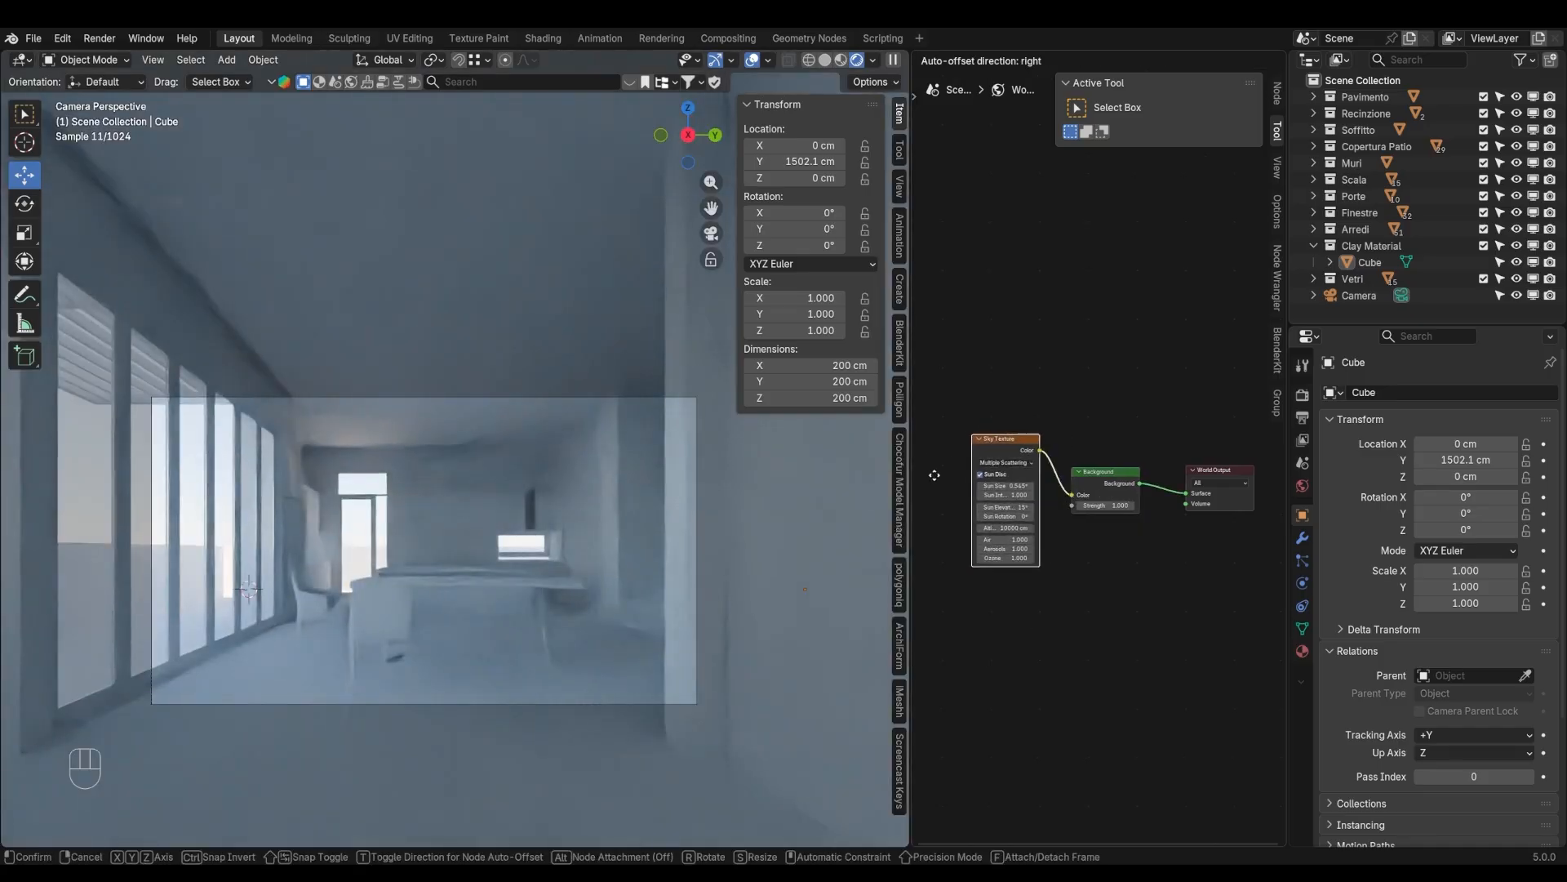
click(931, 474)
Enable Render Region in the output settings to limit the viewport render to the camera frame
shift+middle_drag(663, 559, 635, 488)
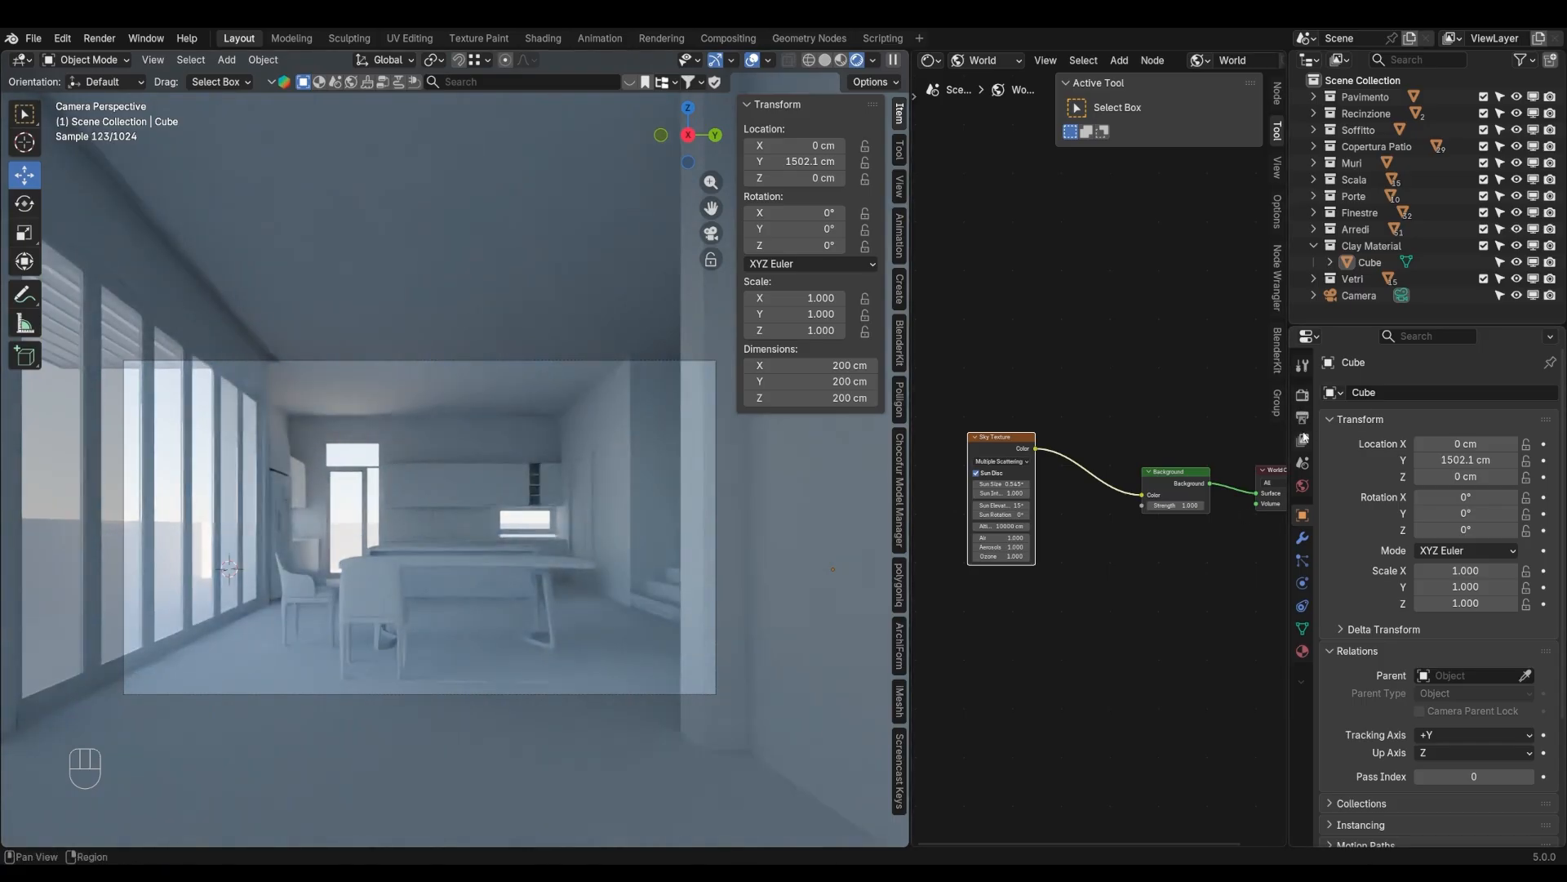
click(1304, 422)
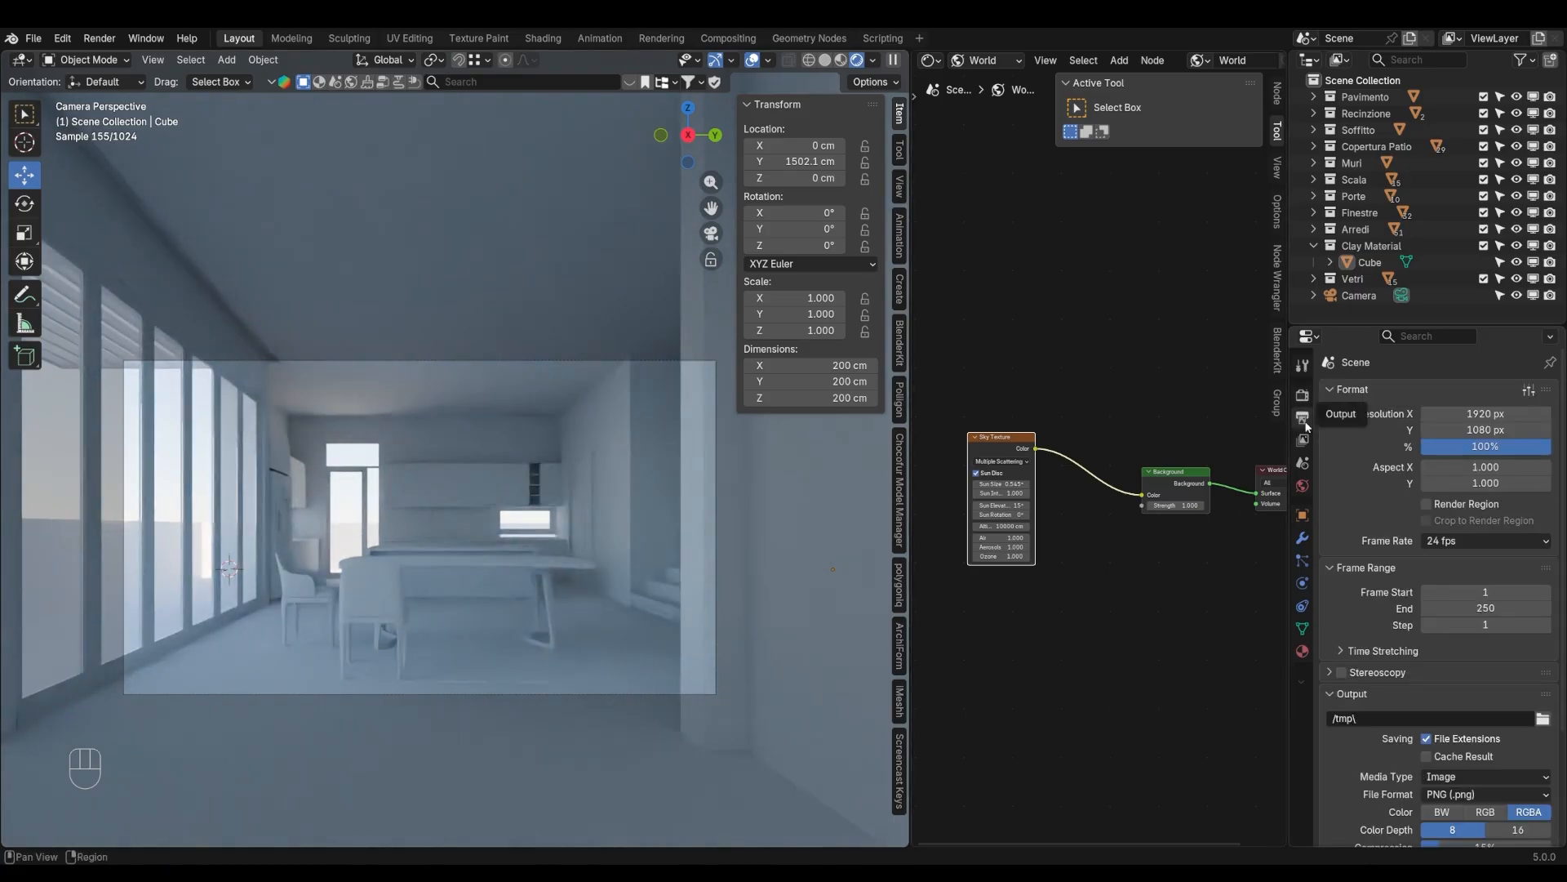
click(1432, 506)
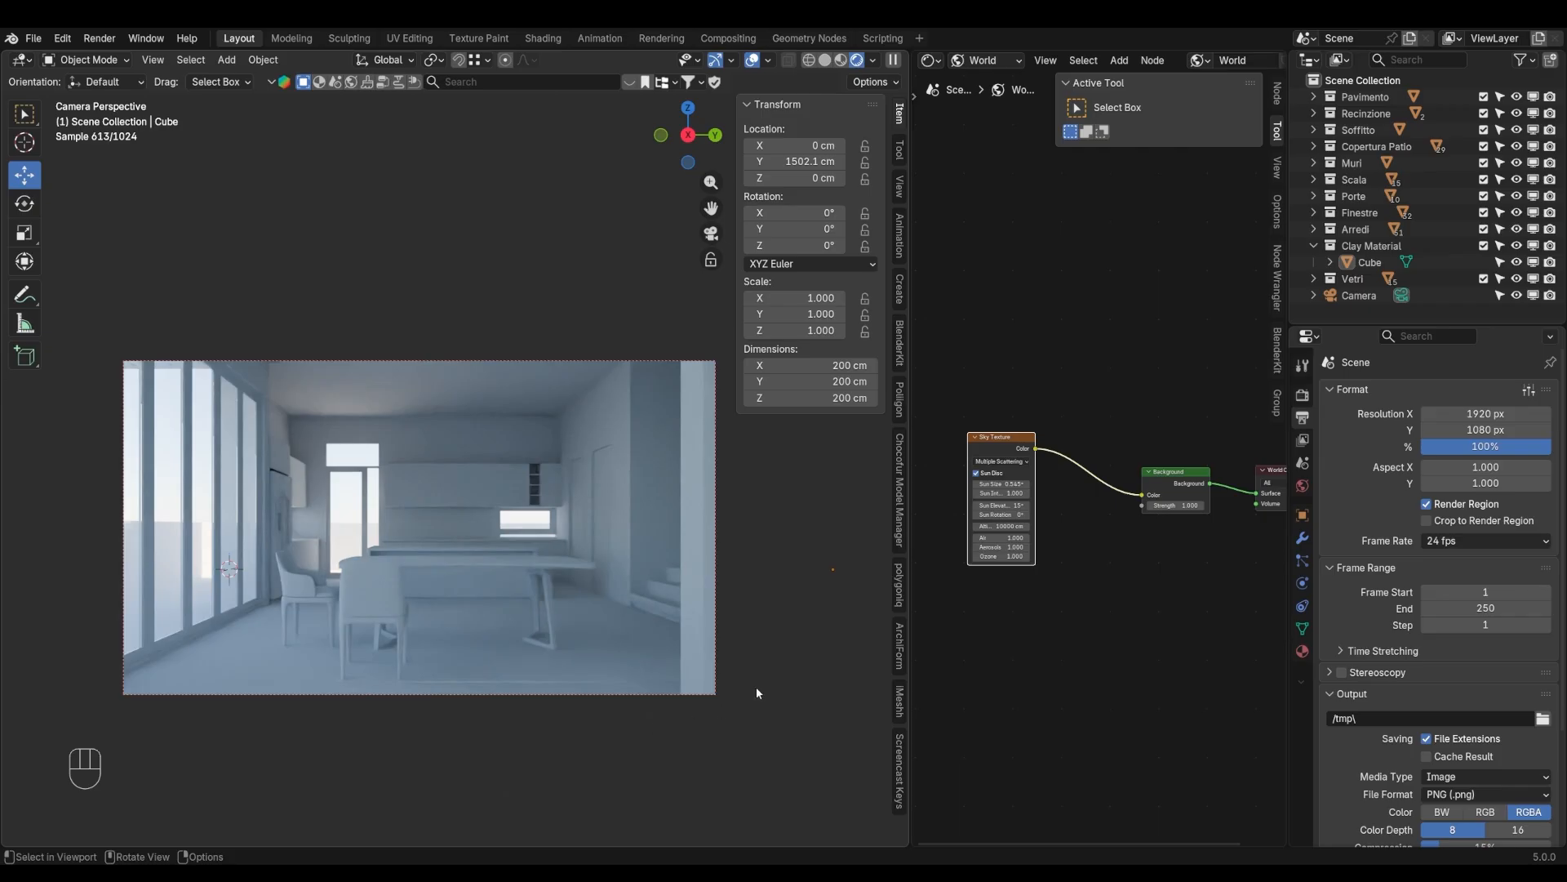
Try Single Scattering as the Sky Texture's sky type and return it to Multiple Scattering
scroll(1026, 588, up, 3)
scroll(1141, 610, up, 2)
middle_drag(1026, 589, 1086, 573)
scroll(1086, 572, up, 2)
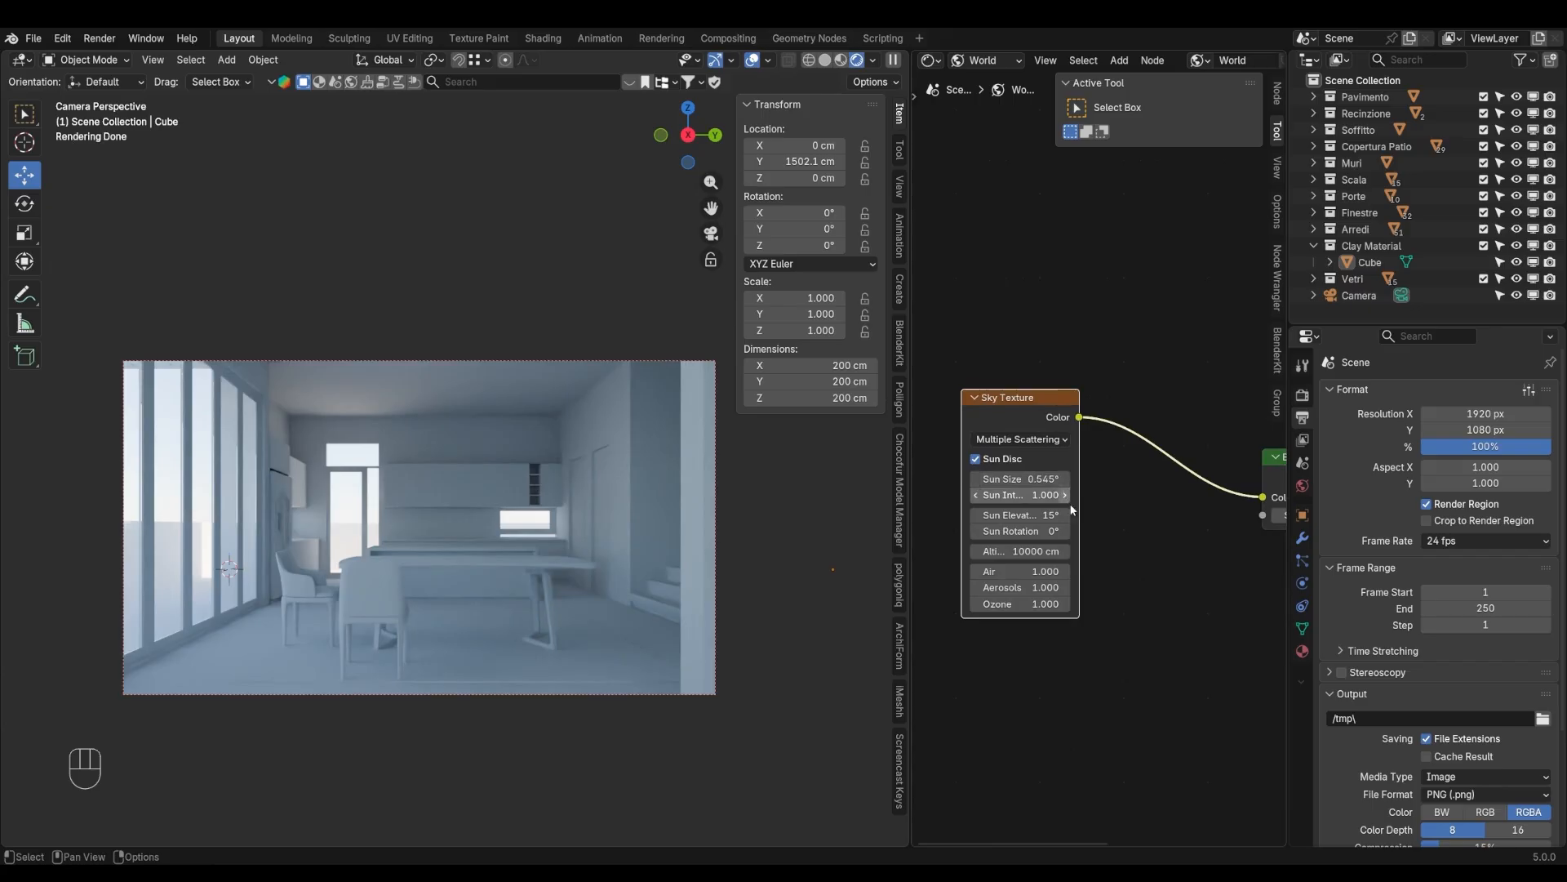
scroll(1094, 516, down, 1)
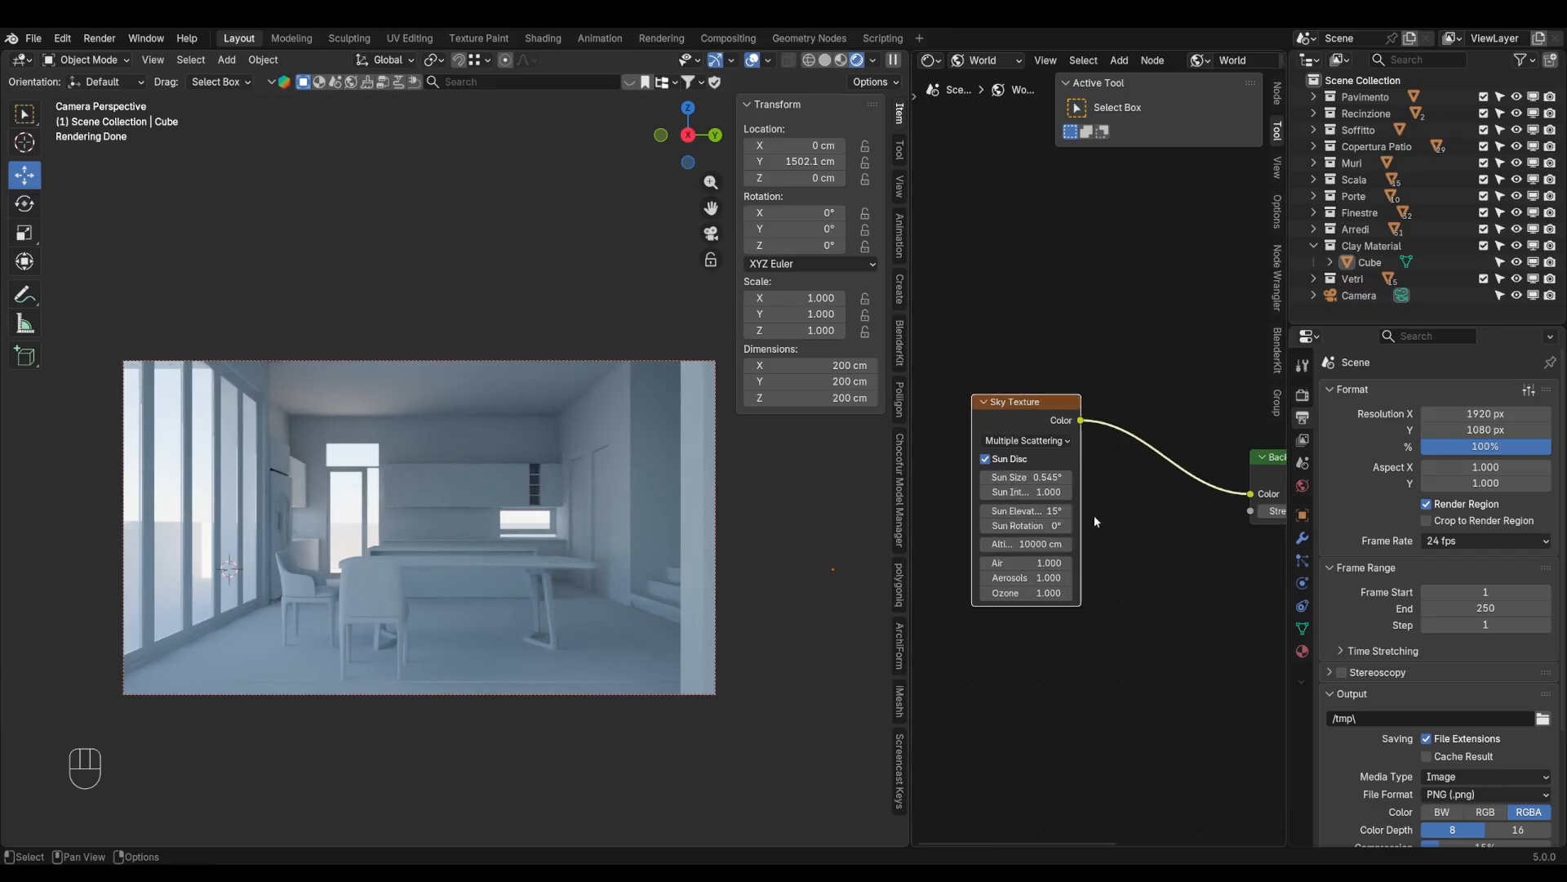
click(1013, 445)
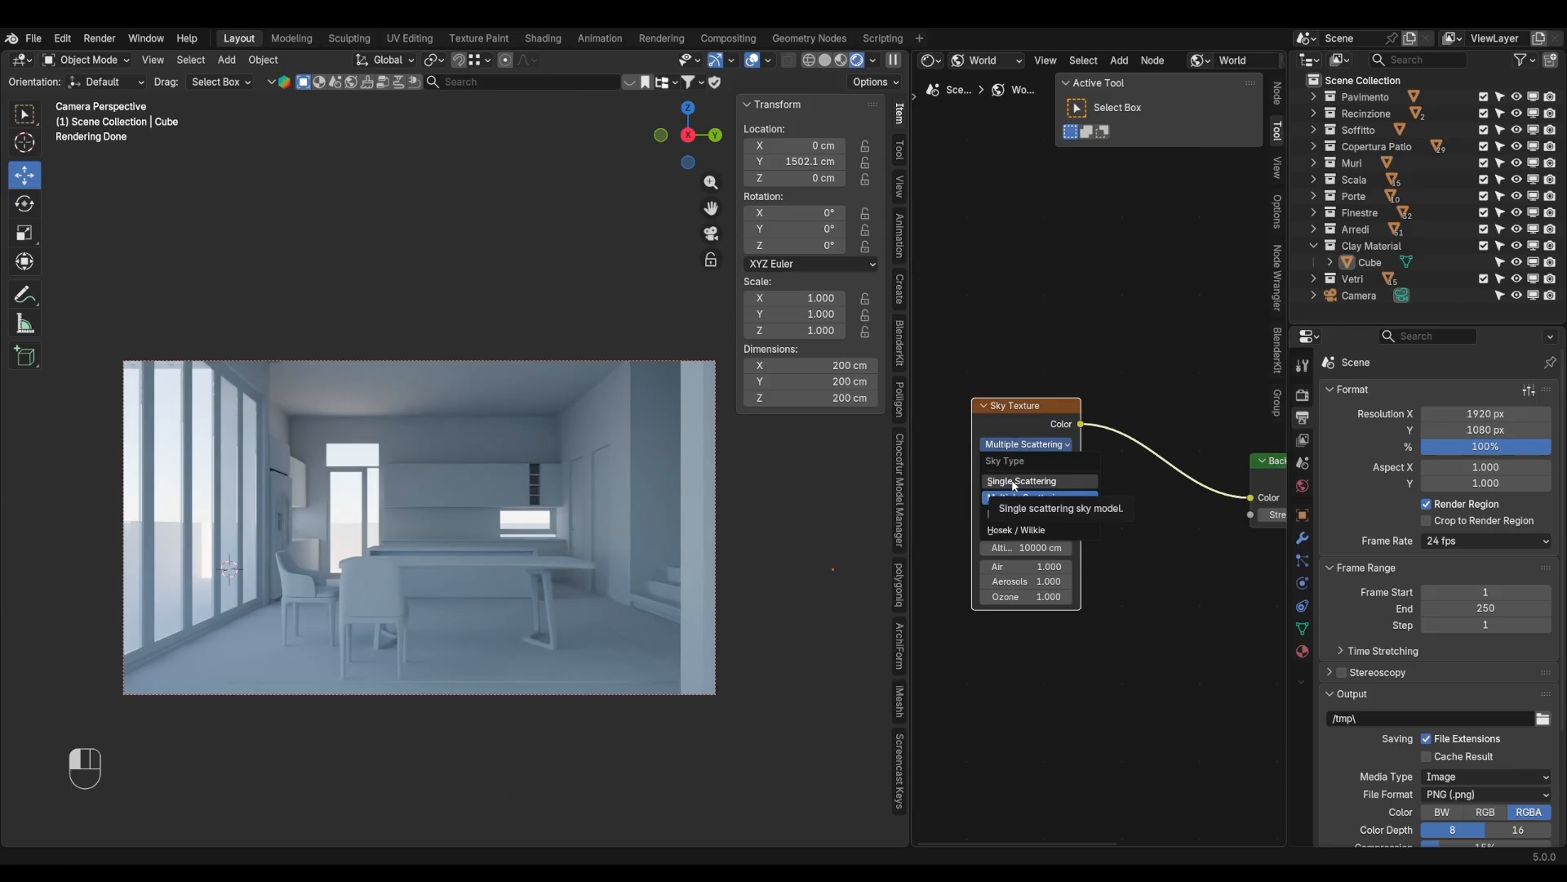
click(1013, 482)
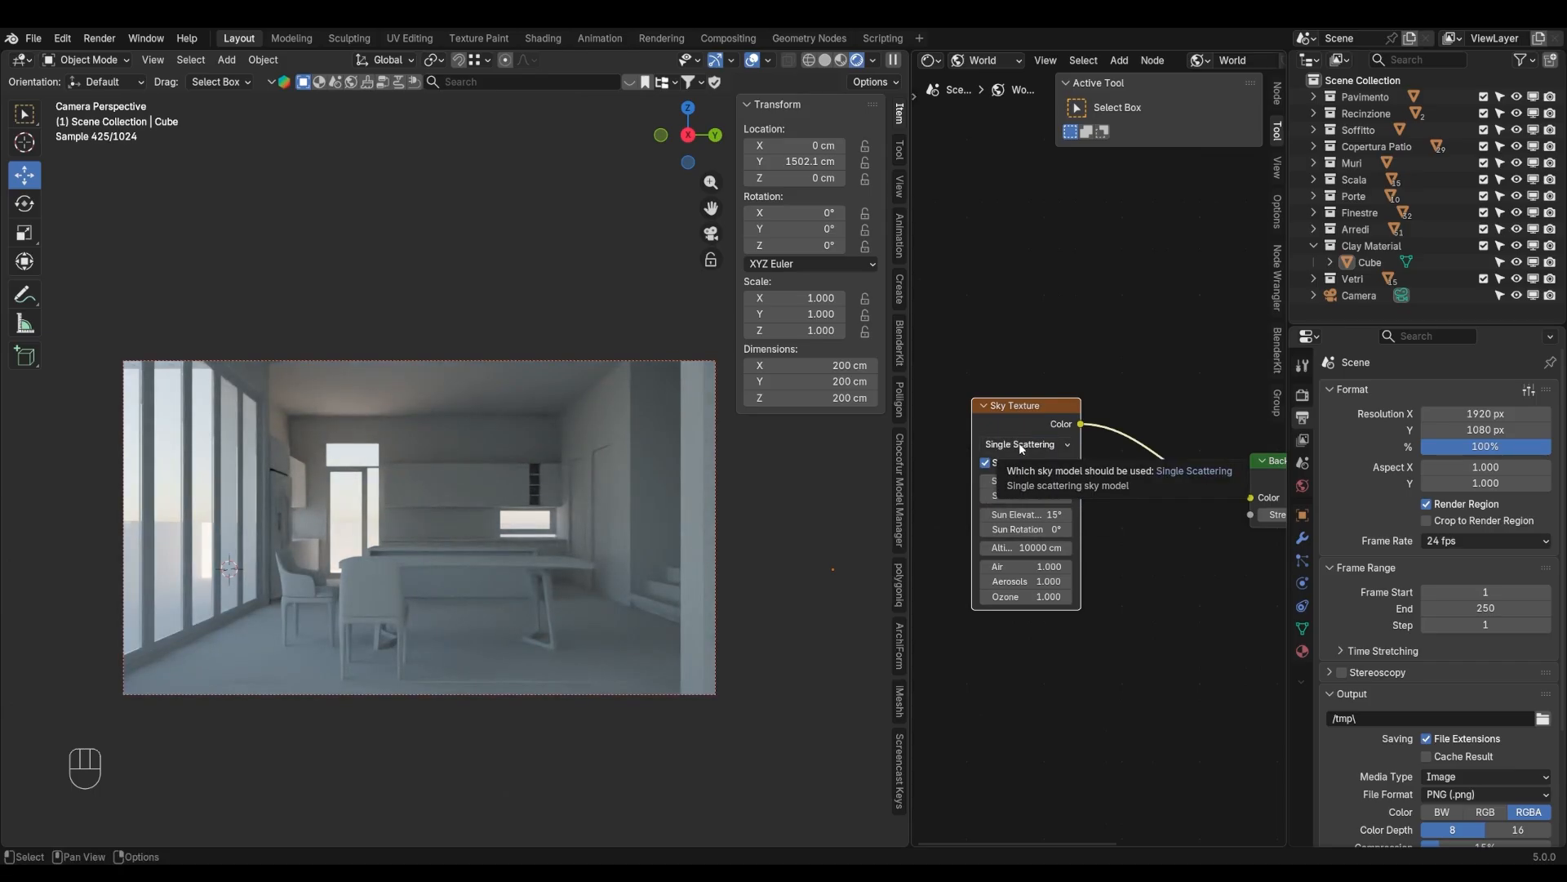
click(1021, 446)
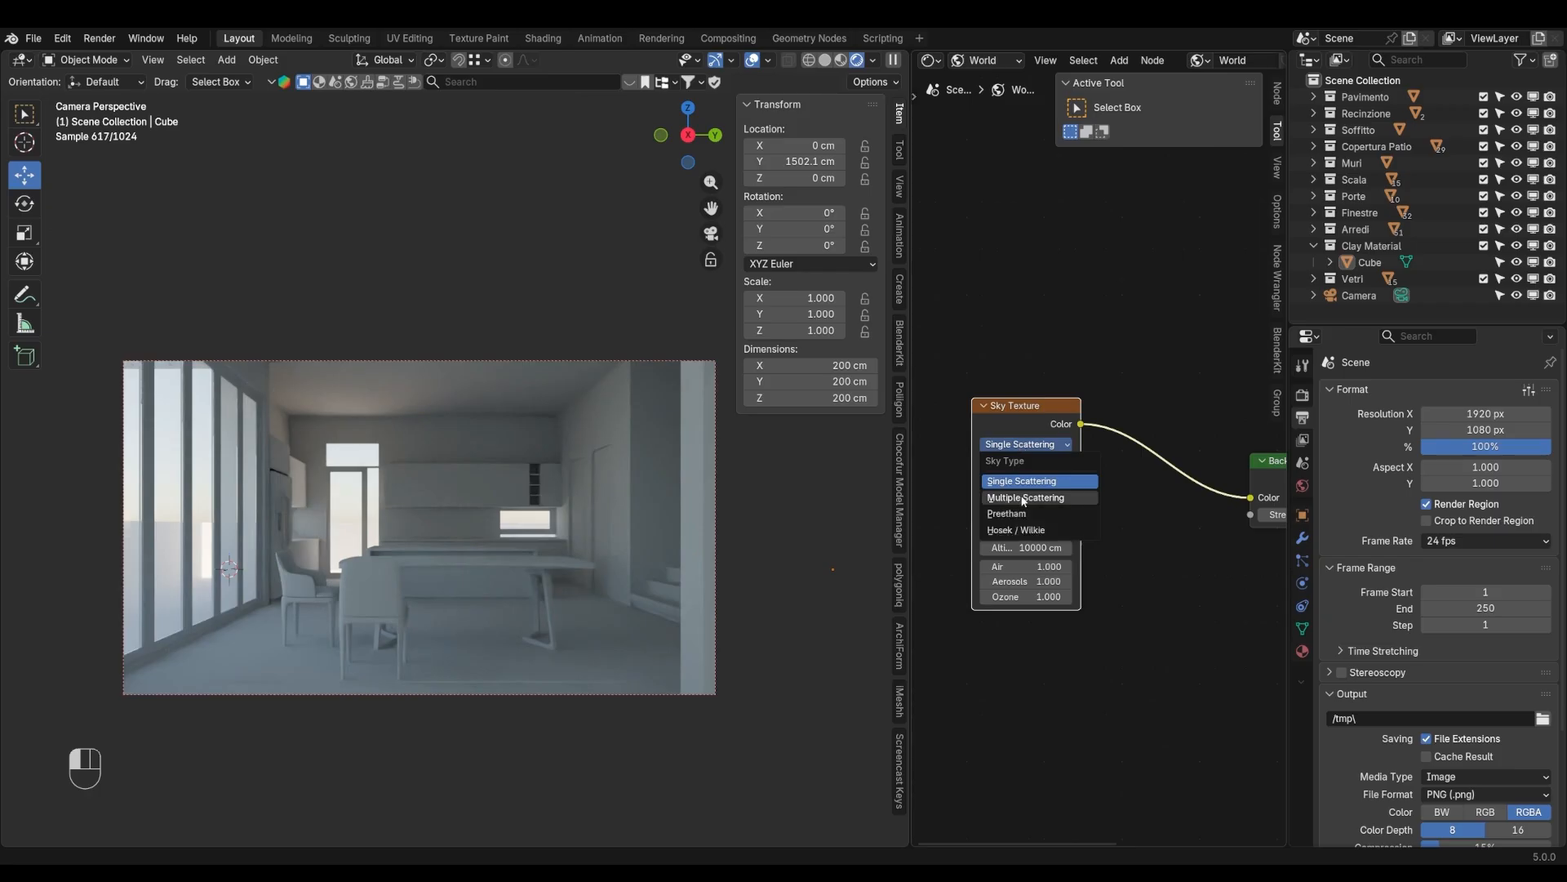
click(1023, 498)
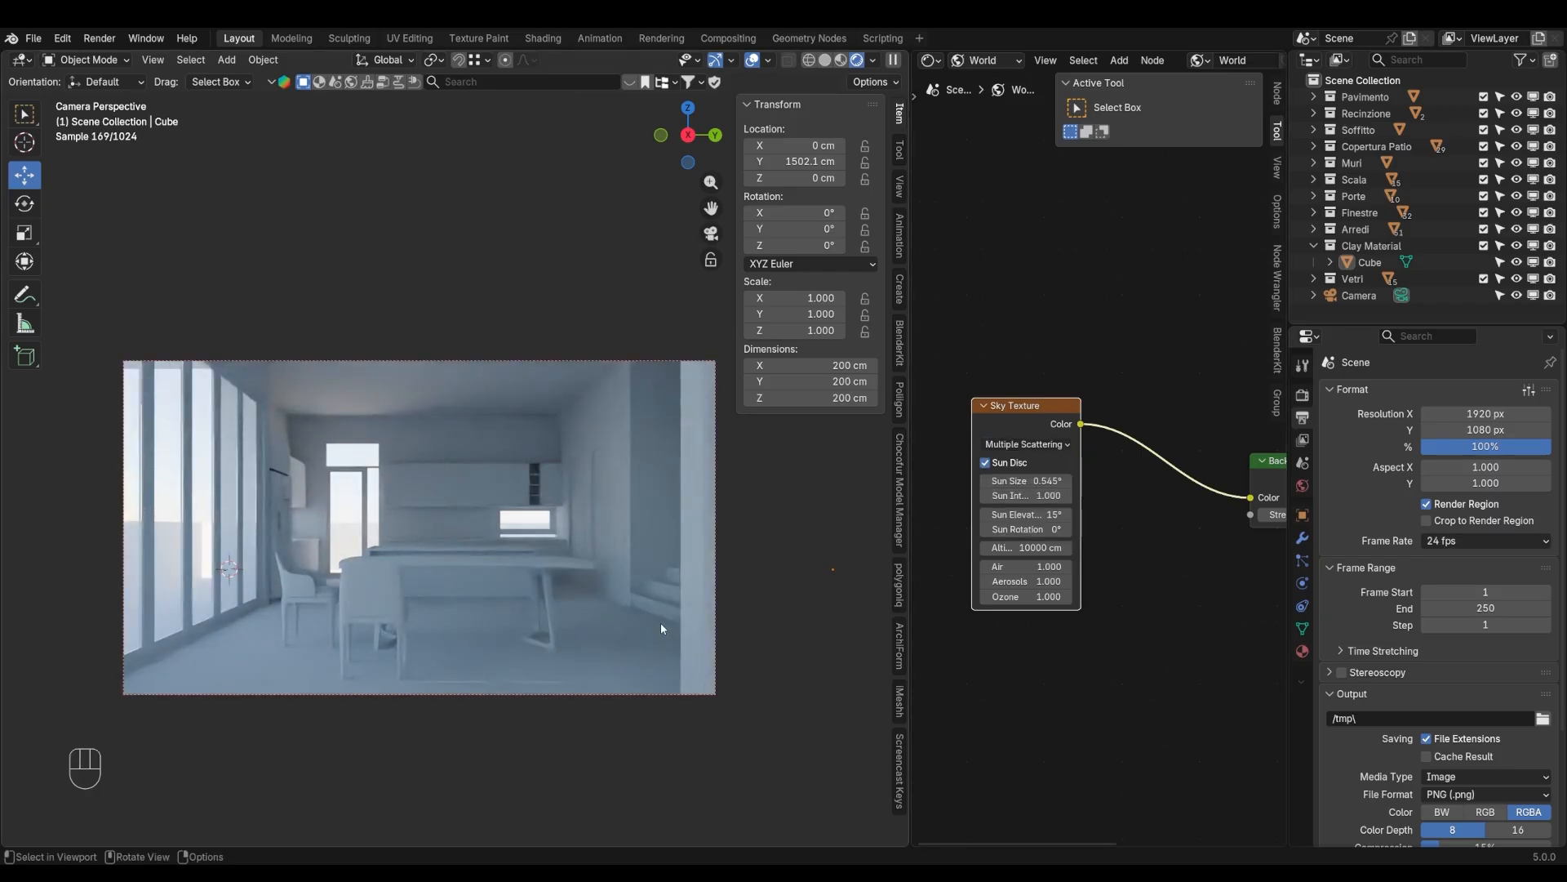
Set the Color Management Look to High Contrast in the render settings
scroll(1029, 506, up, 1)
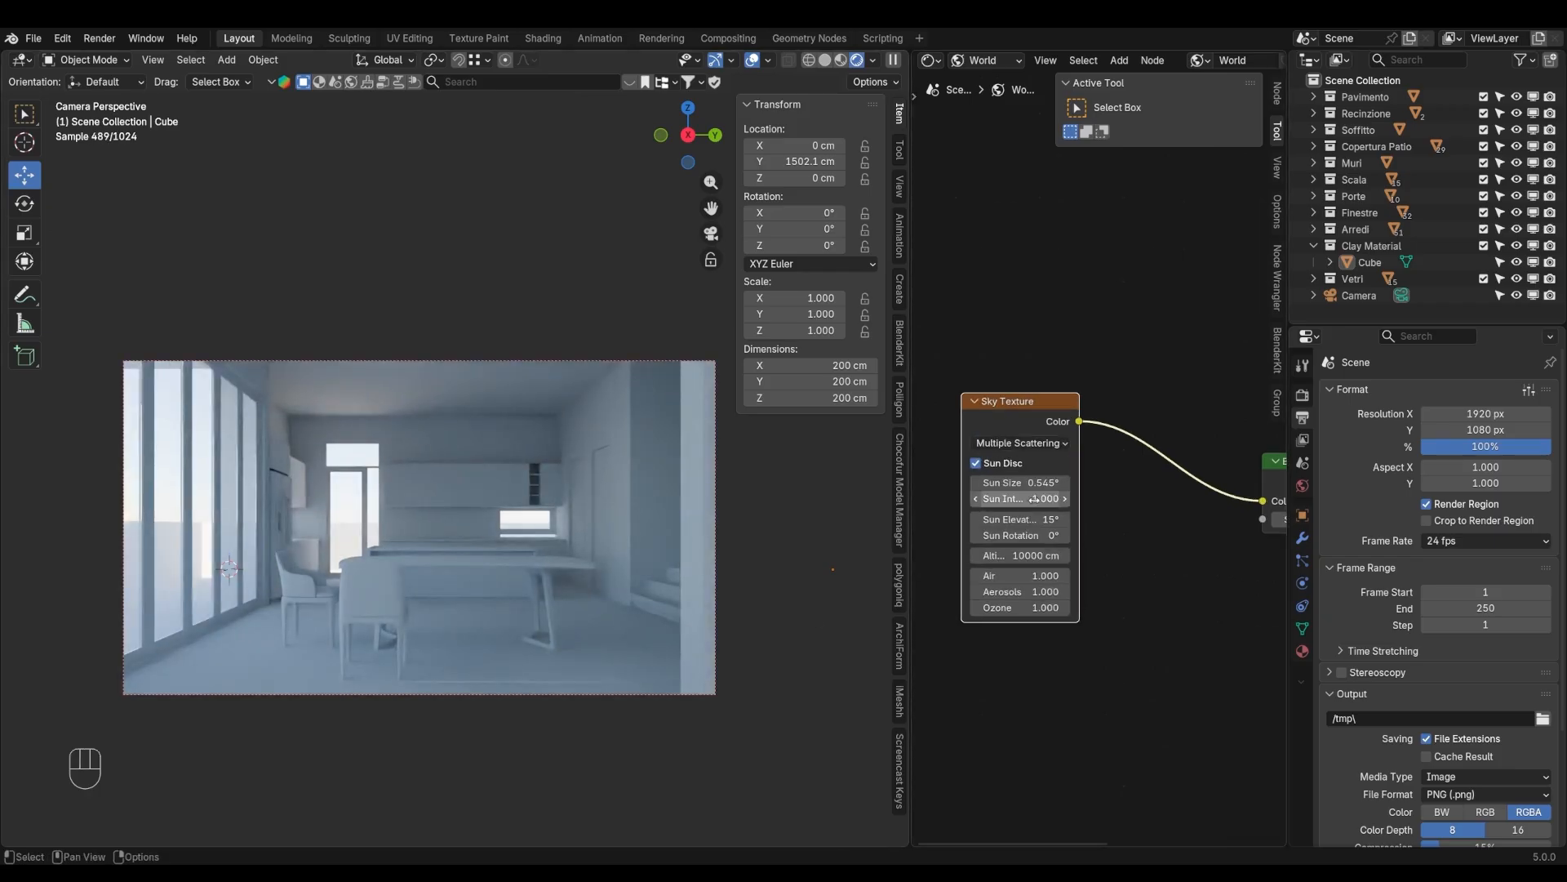
click(1304, 398)
scroll(1397, 698, down, 4)
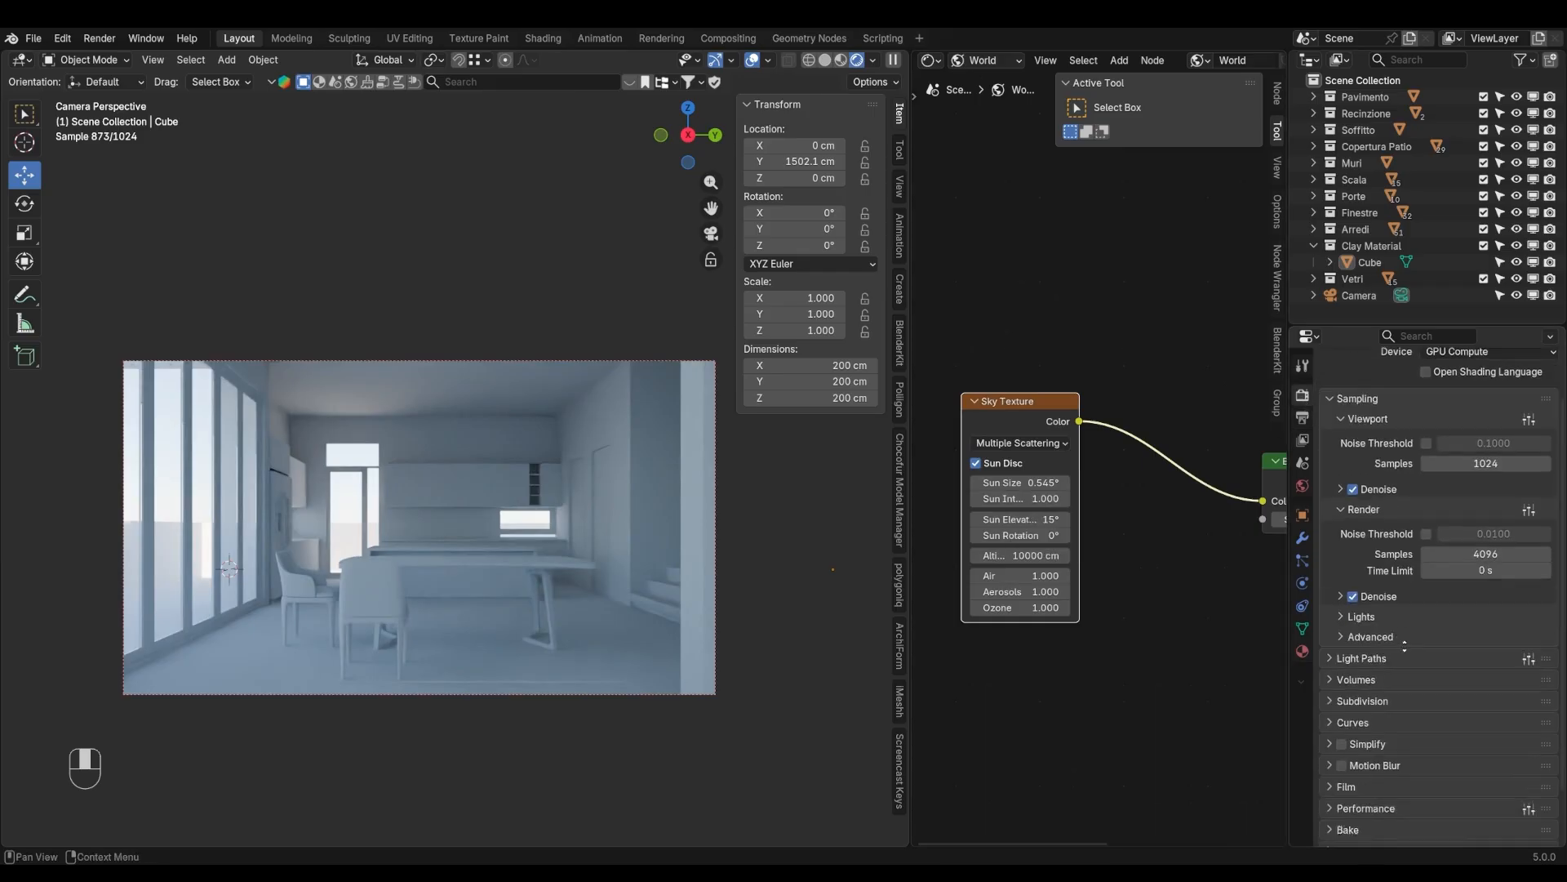
click(1368, 835)
middle_drag(1431, 785, 1452, 418)
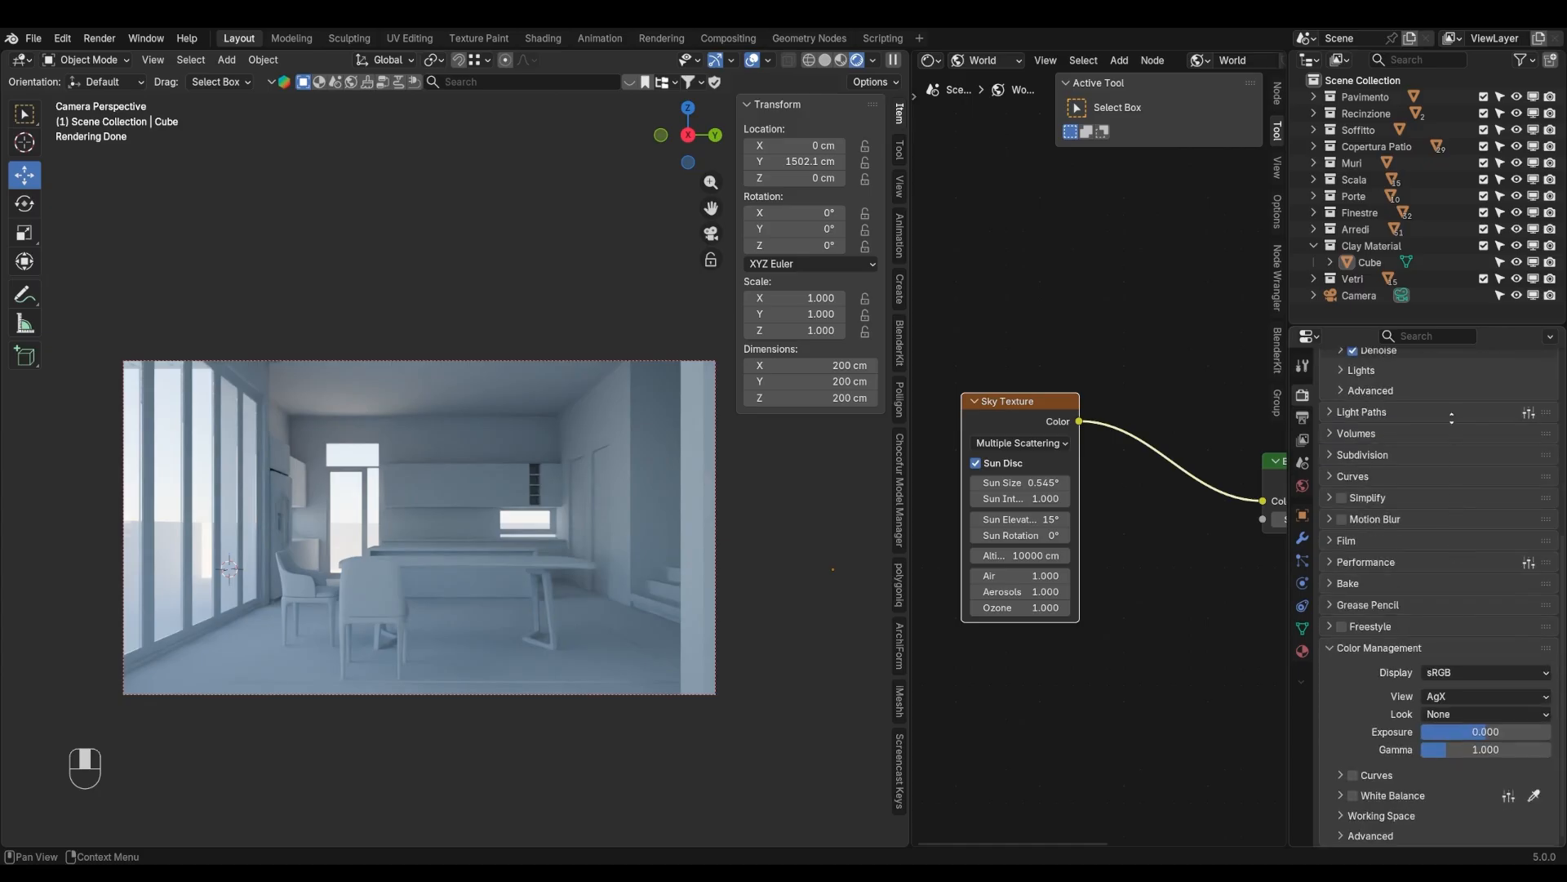
click(1454, 713)
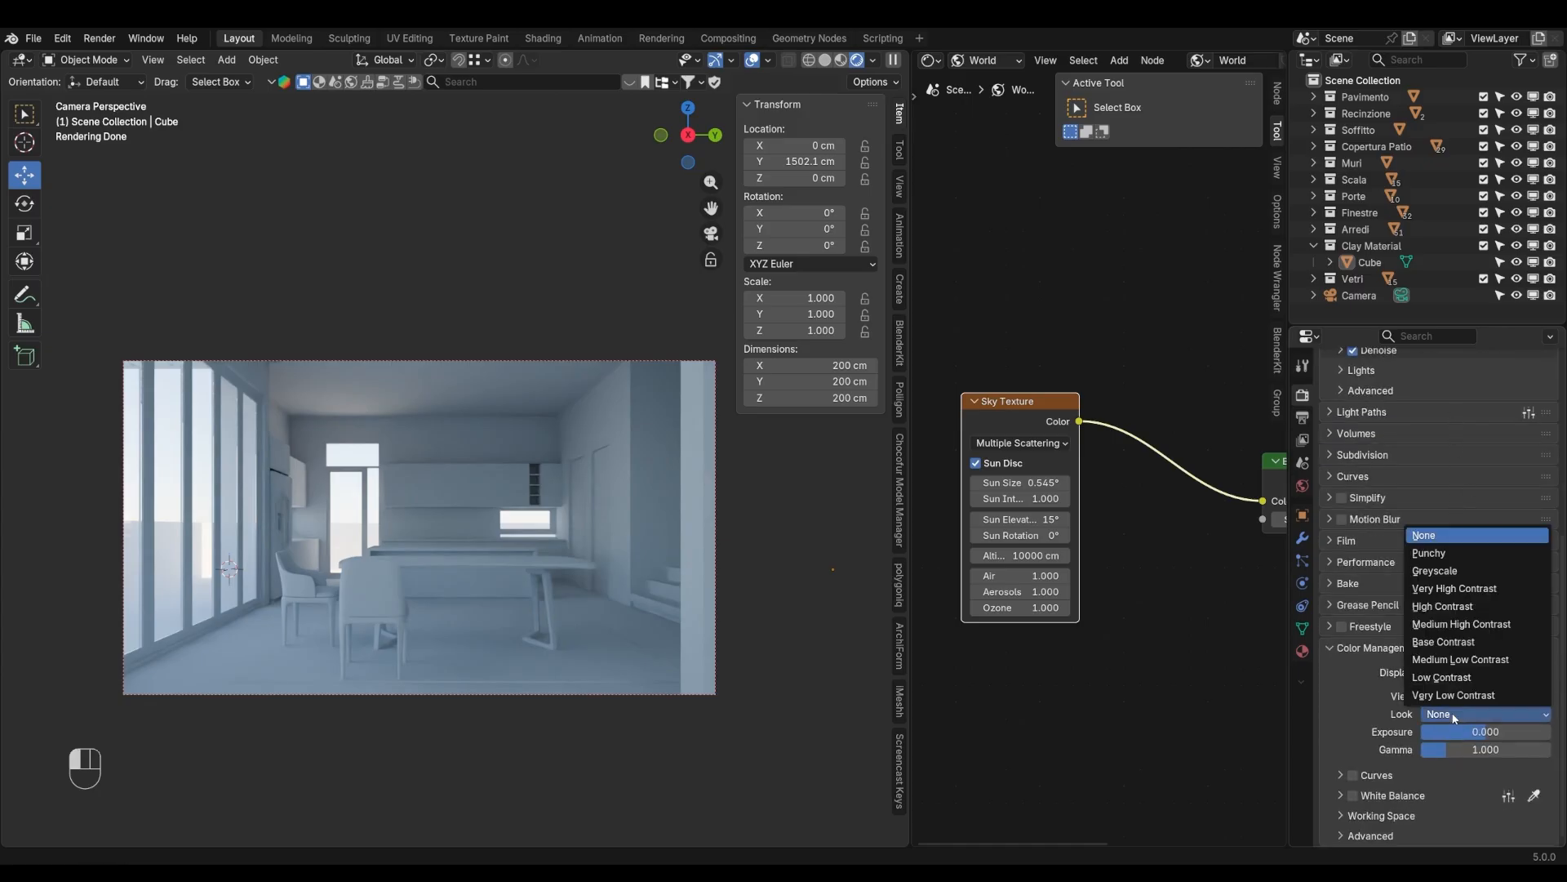
click(1443, 606)
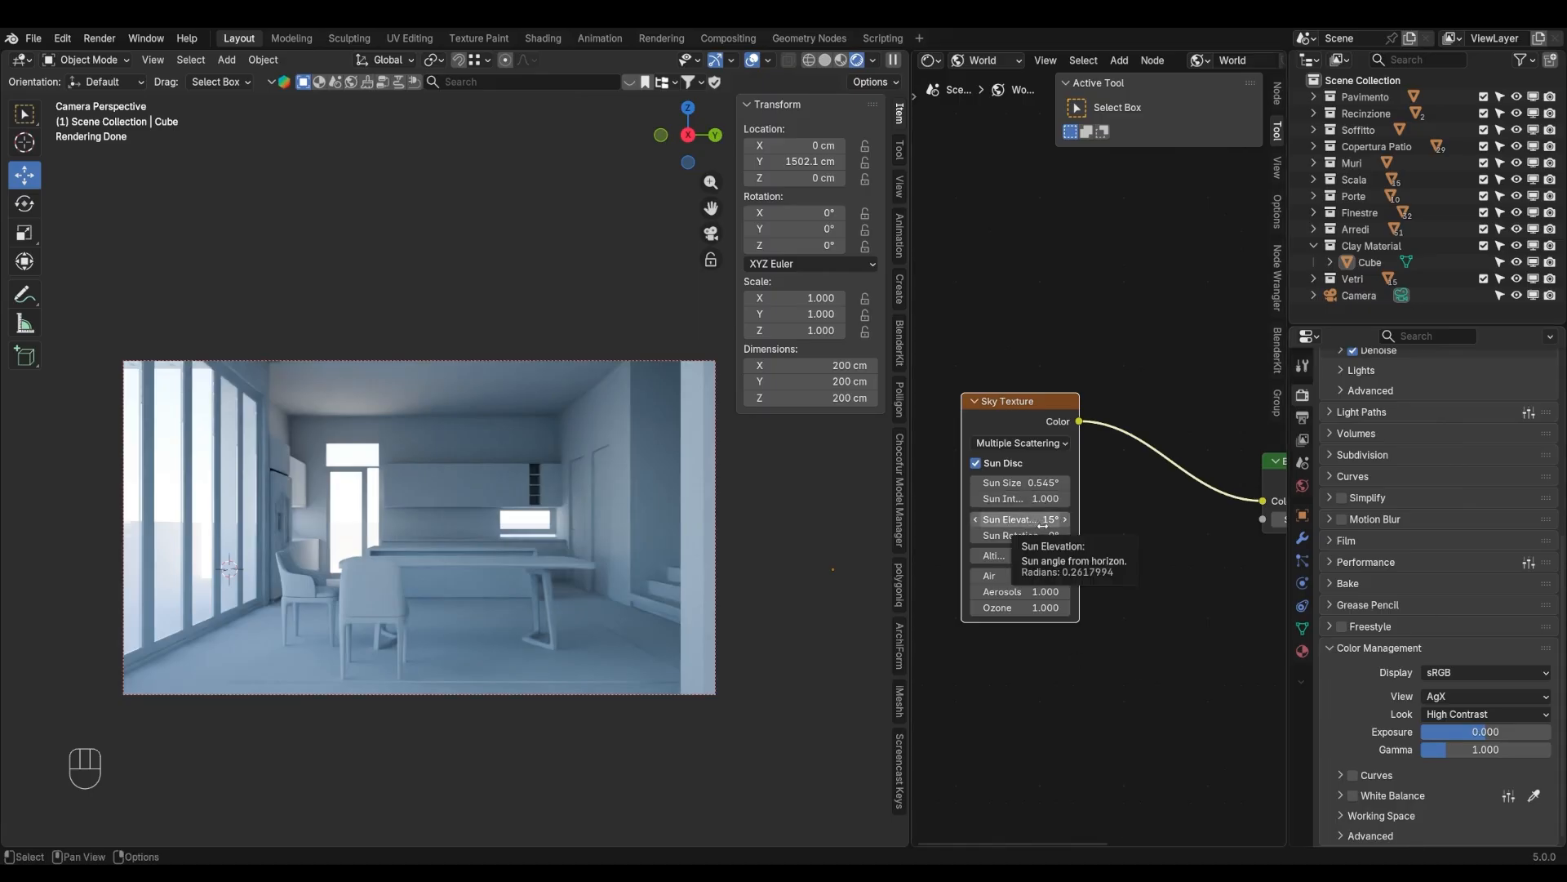
Try a Sun Rotation of about 144° on the Sky Texture
drag(1035, 535, 1525, 536)
key(KP_1)
key(KP_6)
key(KP_0)
key(KP_Enter)
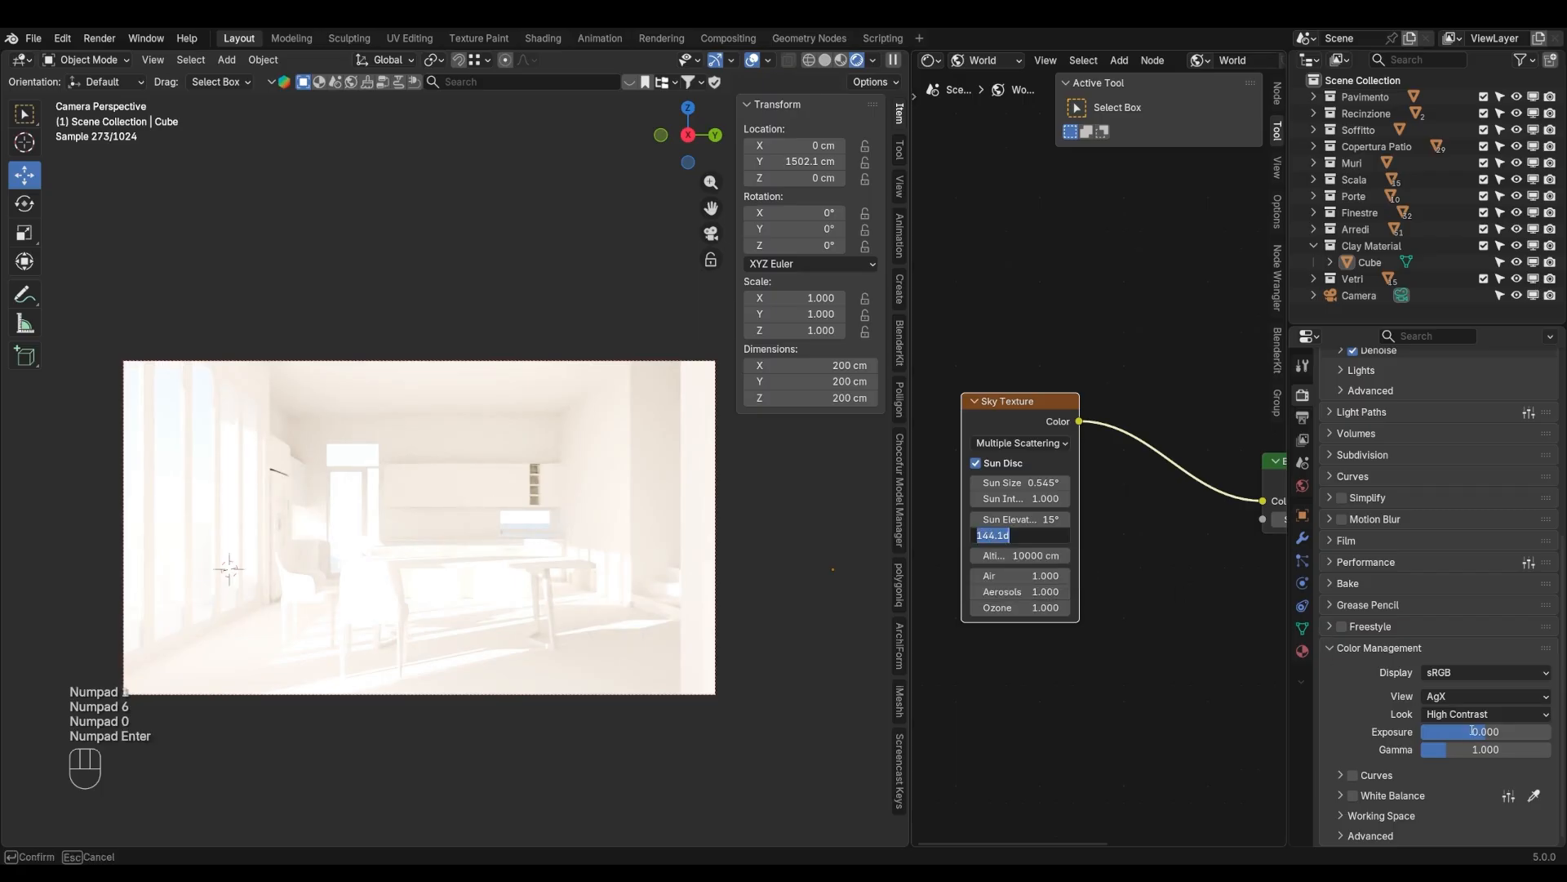
click(1225, 682)
Set the Sky Texture's Sun Intensity to 0.1
double_click(1037, 500)
key(Escape)
mouse_move(1037, 501)
mouse_down()
mouse_move(956, 501)
mouse_move(1041, 501)
mouse_up()
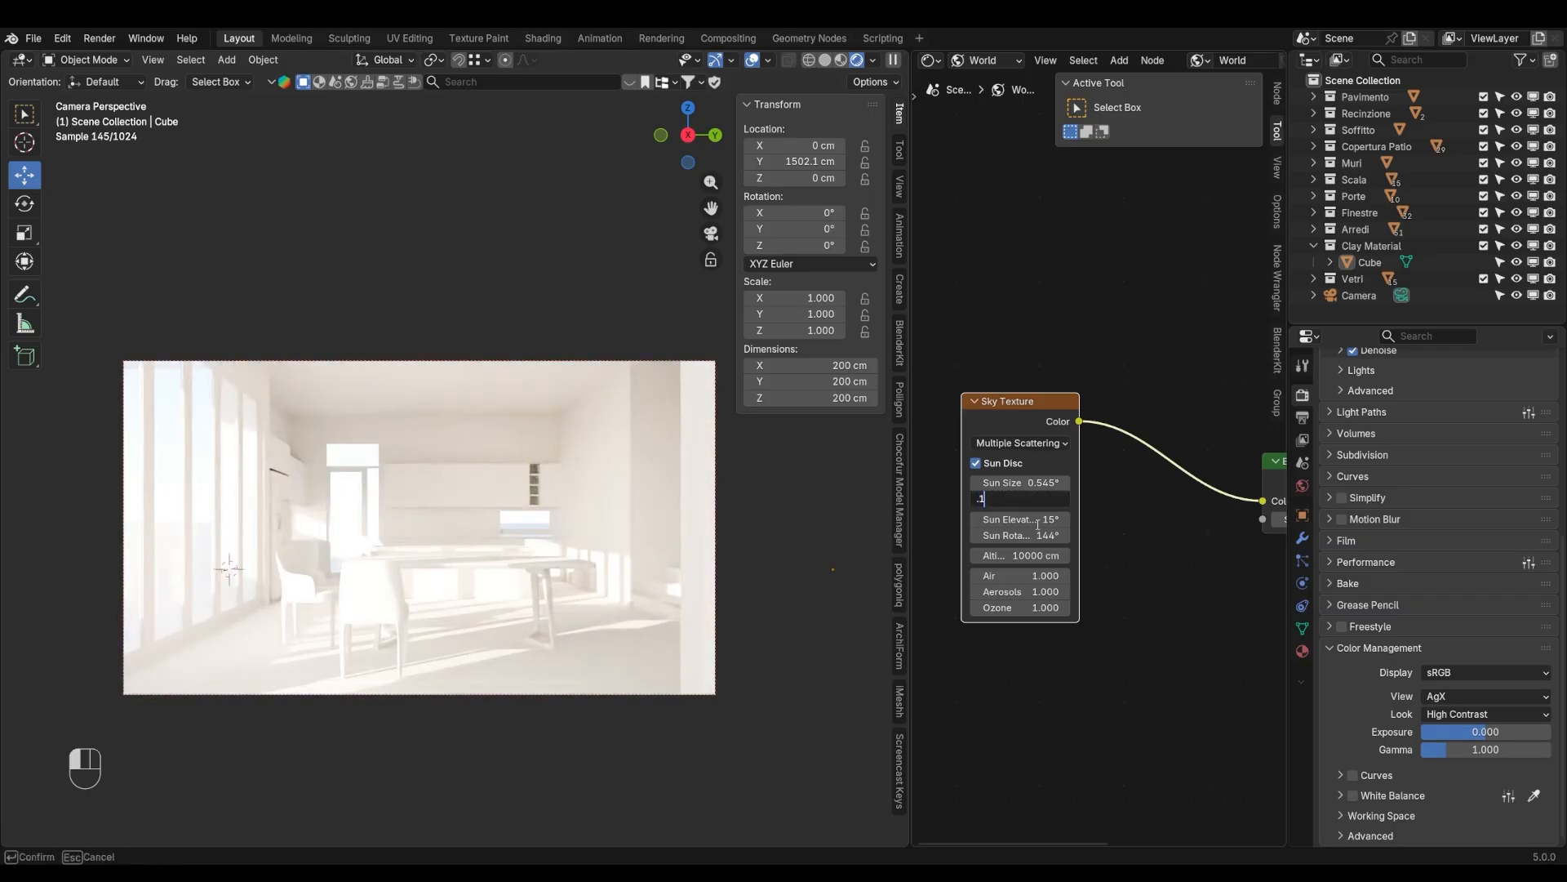
key(Return)
Test a Sun Rotation of 160° on the Sky Texture and settle on 165°
click(1035, 535)
text(160)
key(Return)
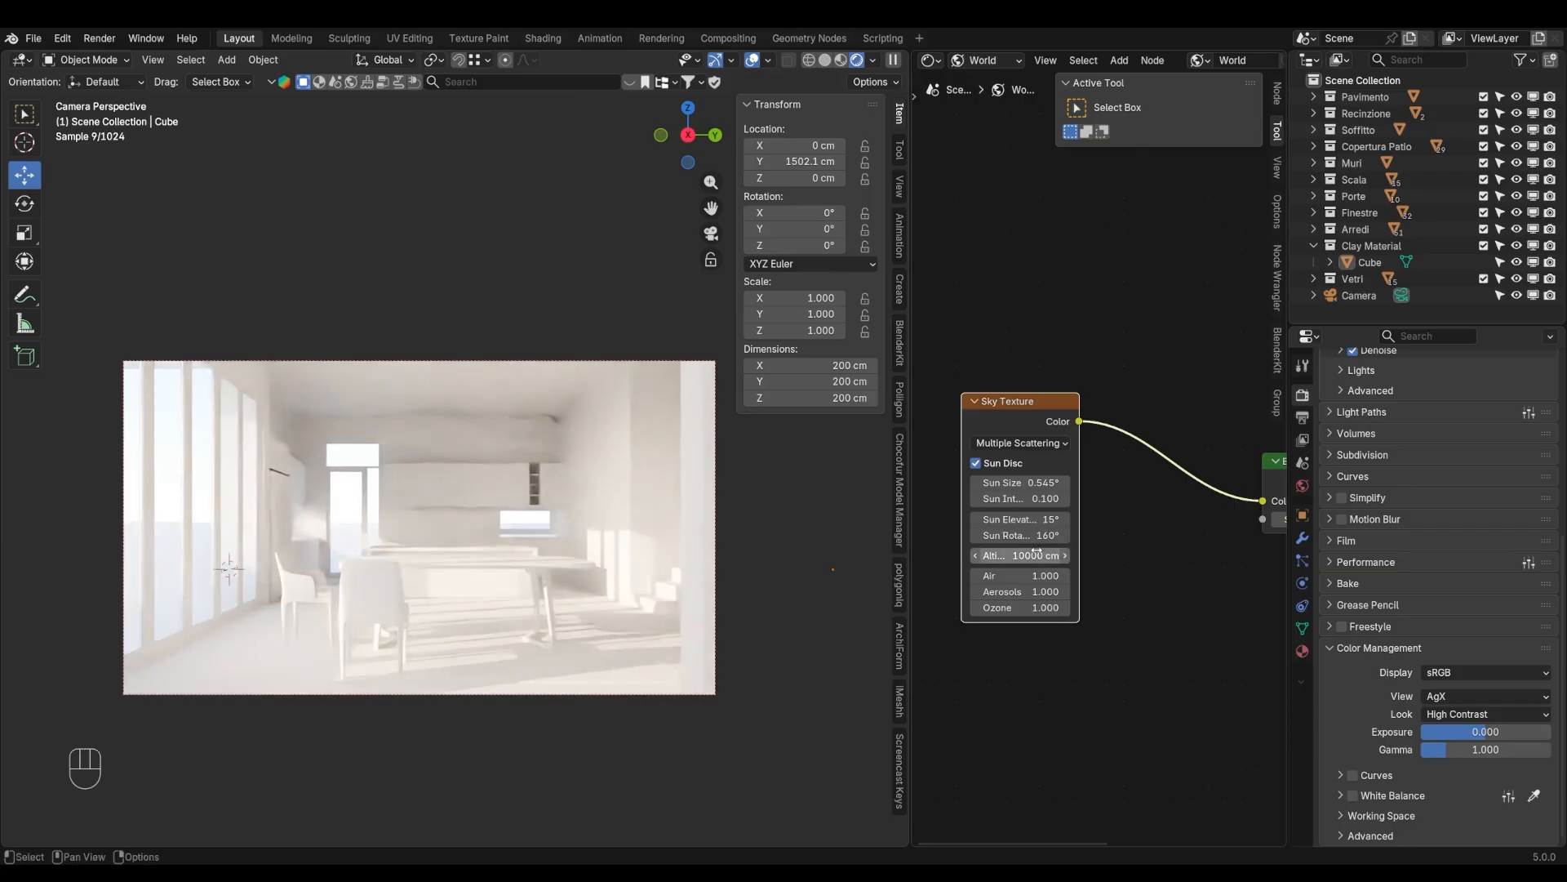
click(1035, 537)
text(165)
key(Return)
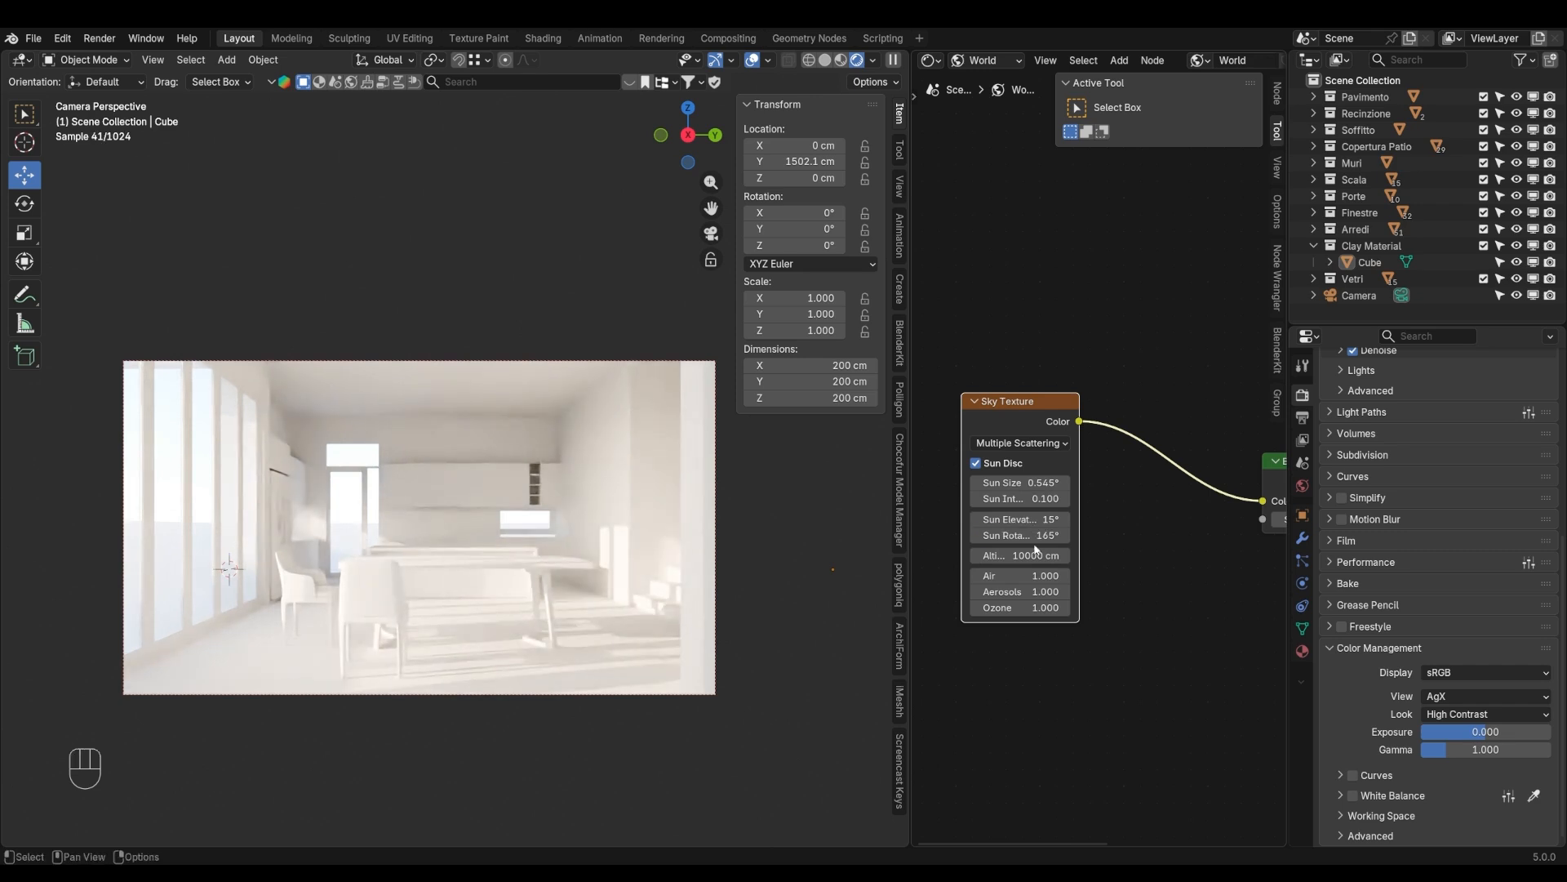
Set the Sky Texture's Sun Elevation to 20°
scroll(1064, 579, up, 1)
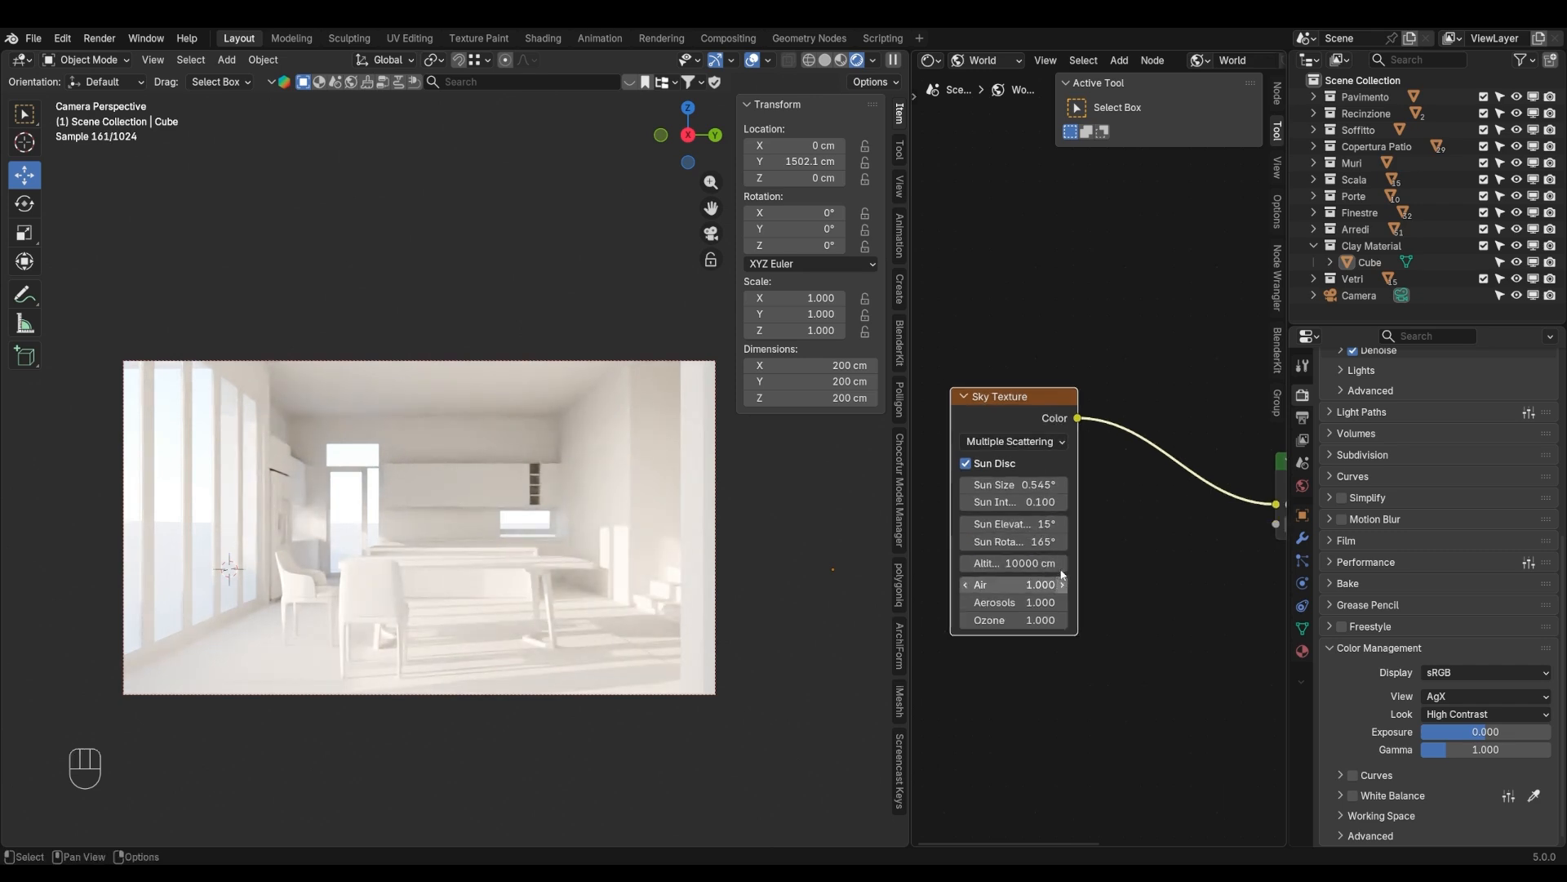
shift+middle_drag(1103, 575, 1133, 574)
scroll(1132, 575, up, 1)
click(1035, 531)
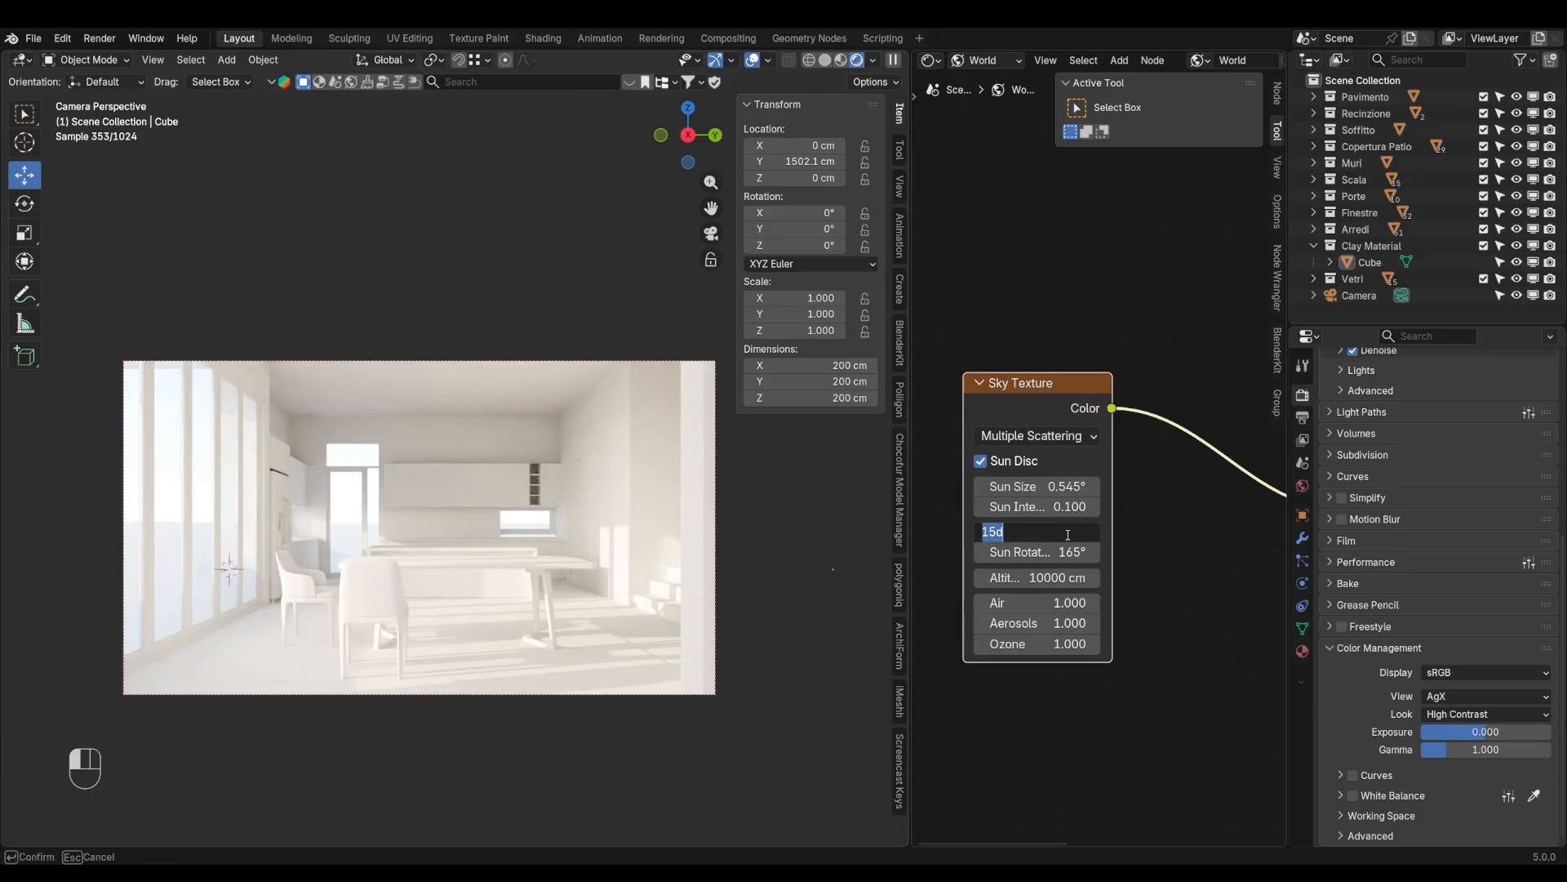
text(20)
key(Return)
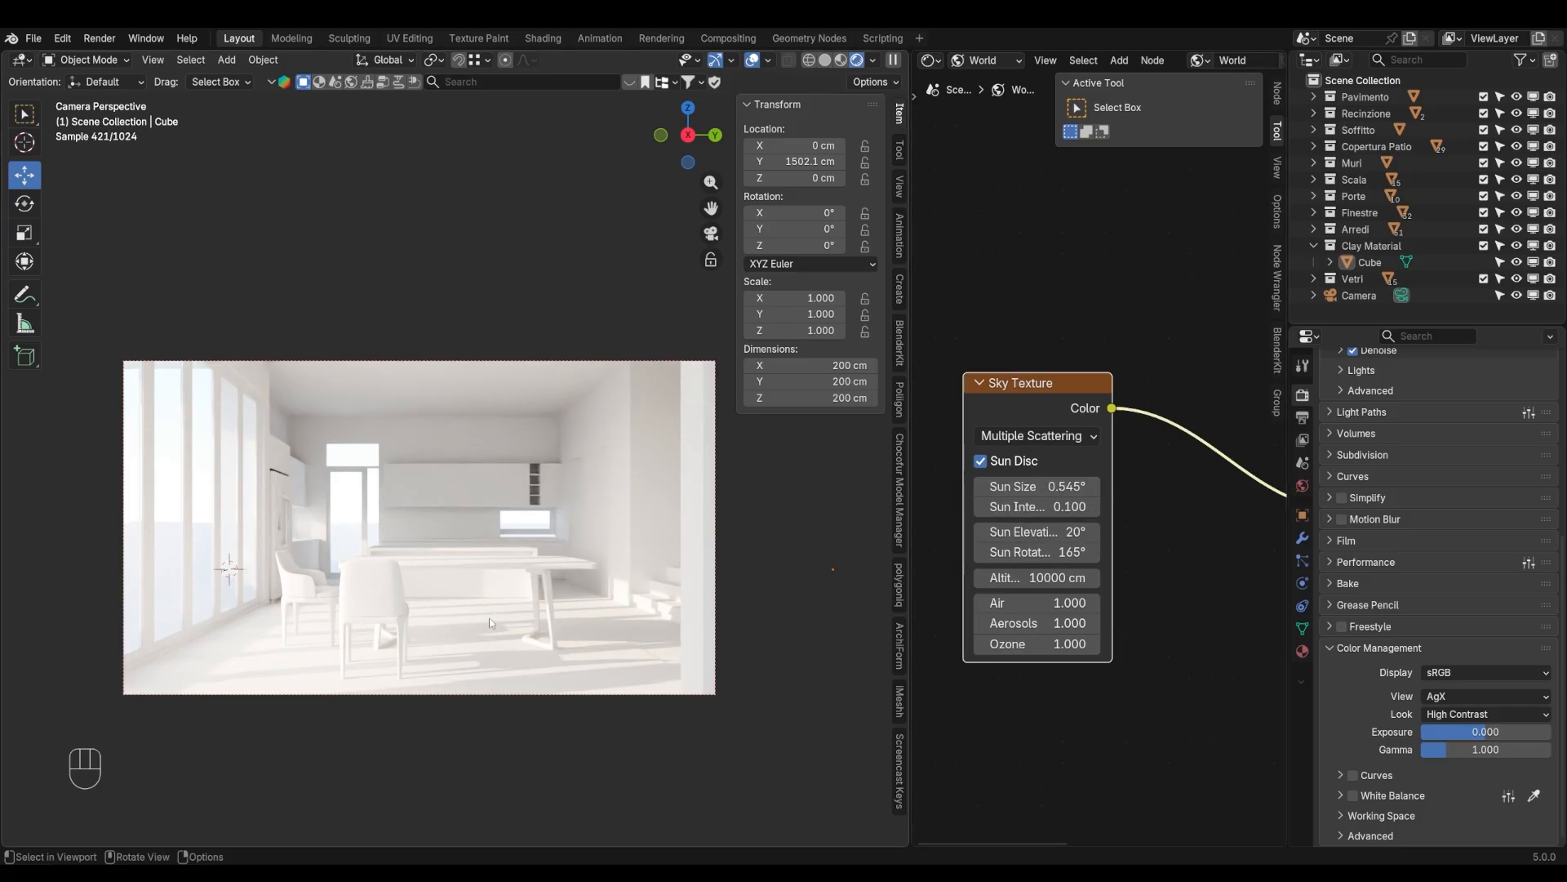
Set the Sky Texture's Sun Size to 5° to soften the interior shadows
shift+middle_drag(503, 644, 524, 561)
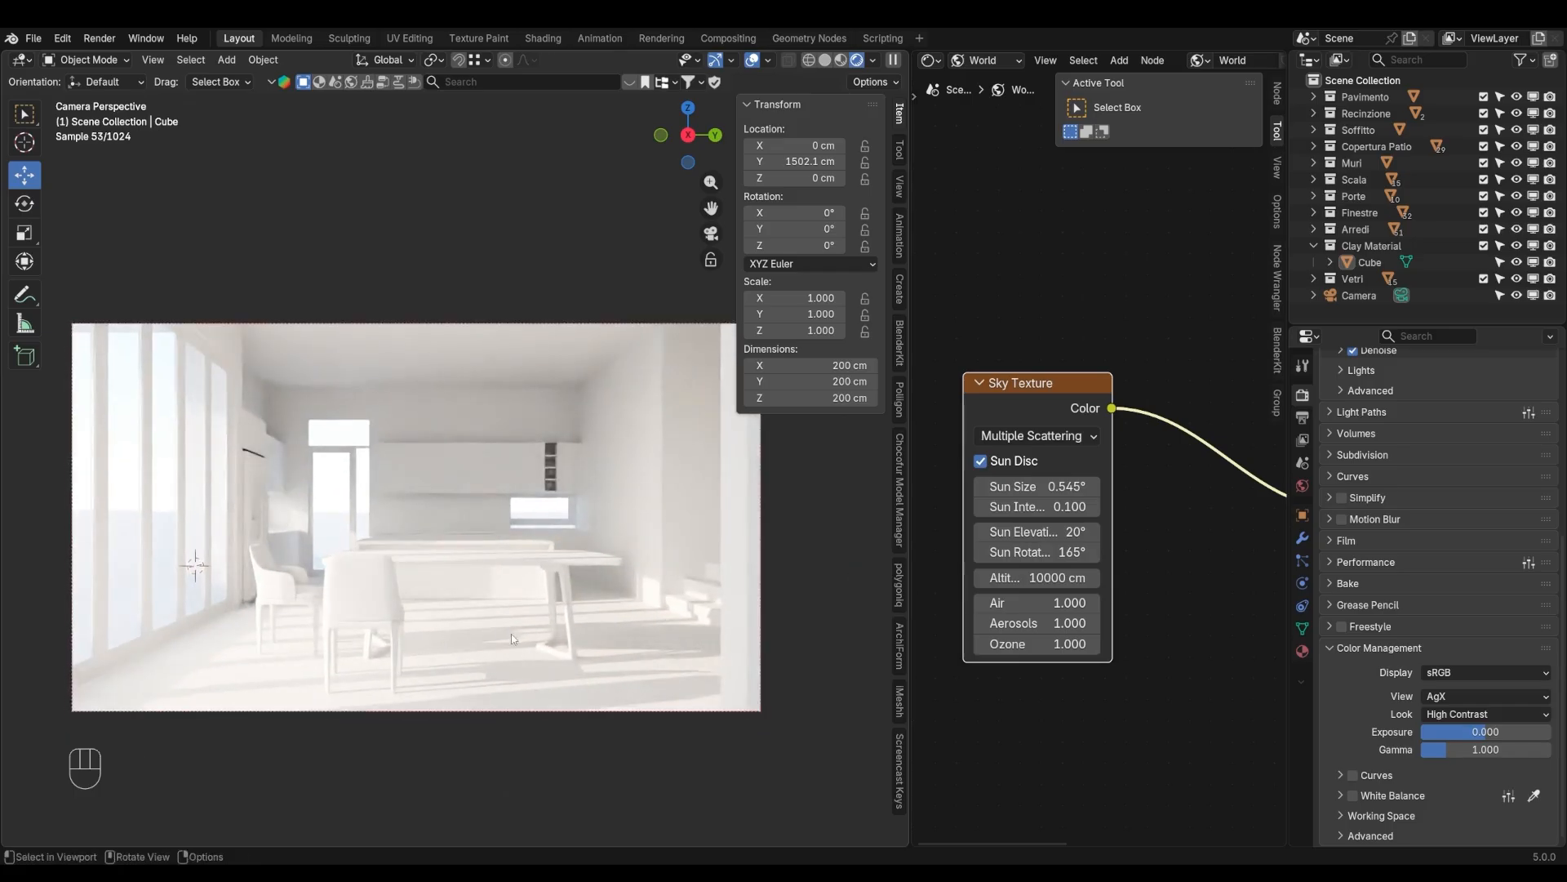
click(1063, 484)
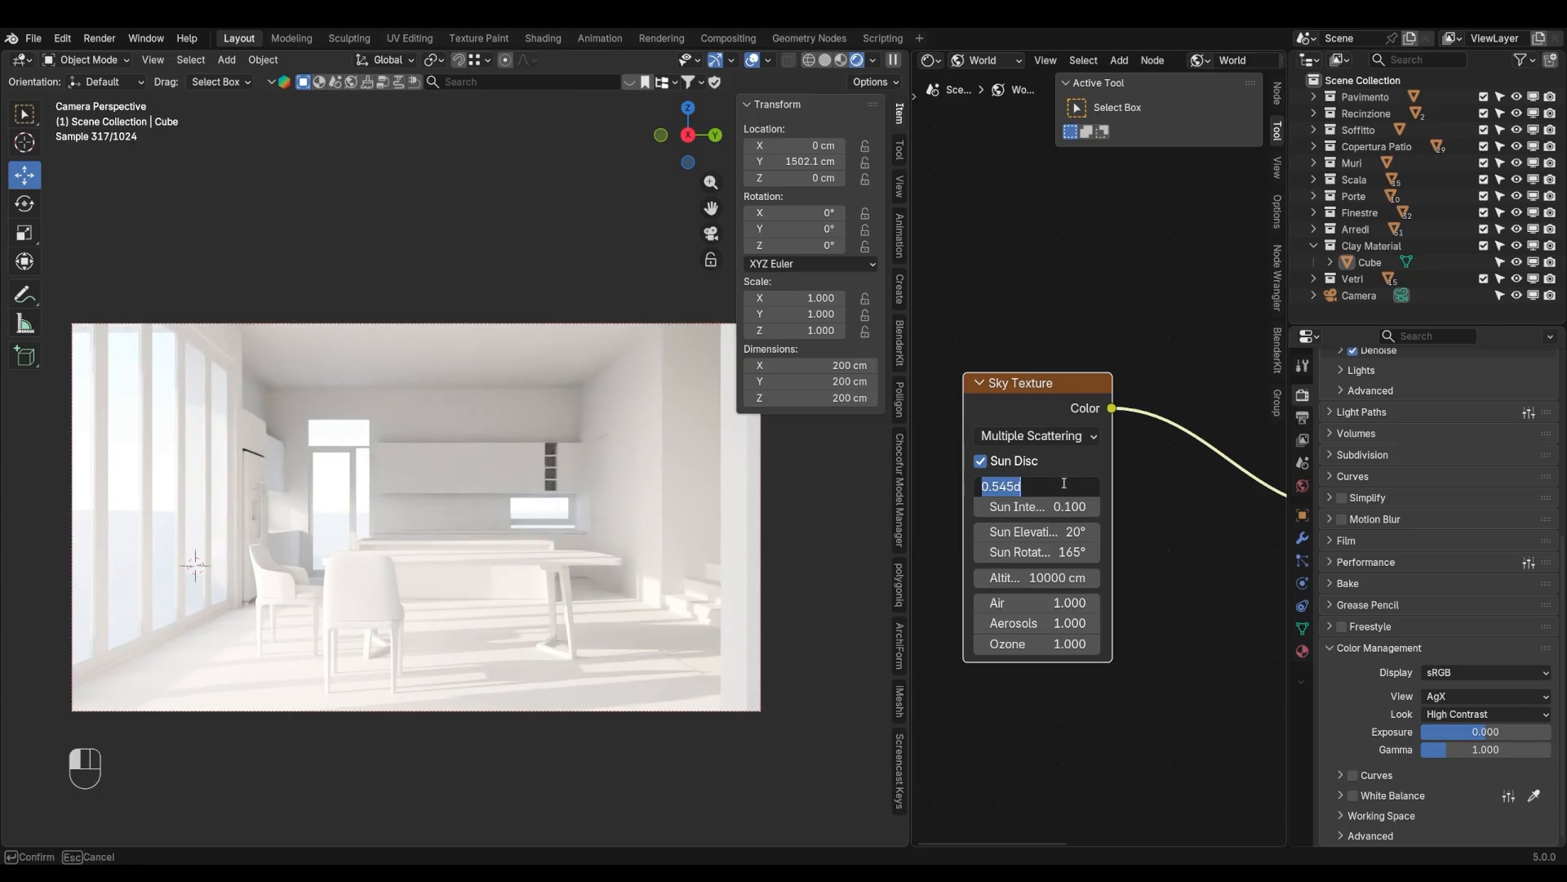
key(Return)
click(1062, 486)
text(5)
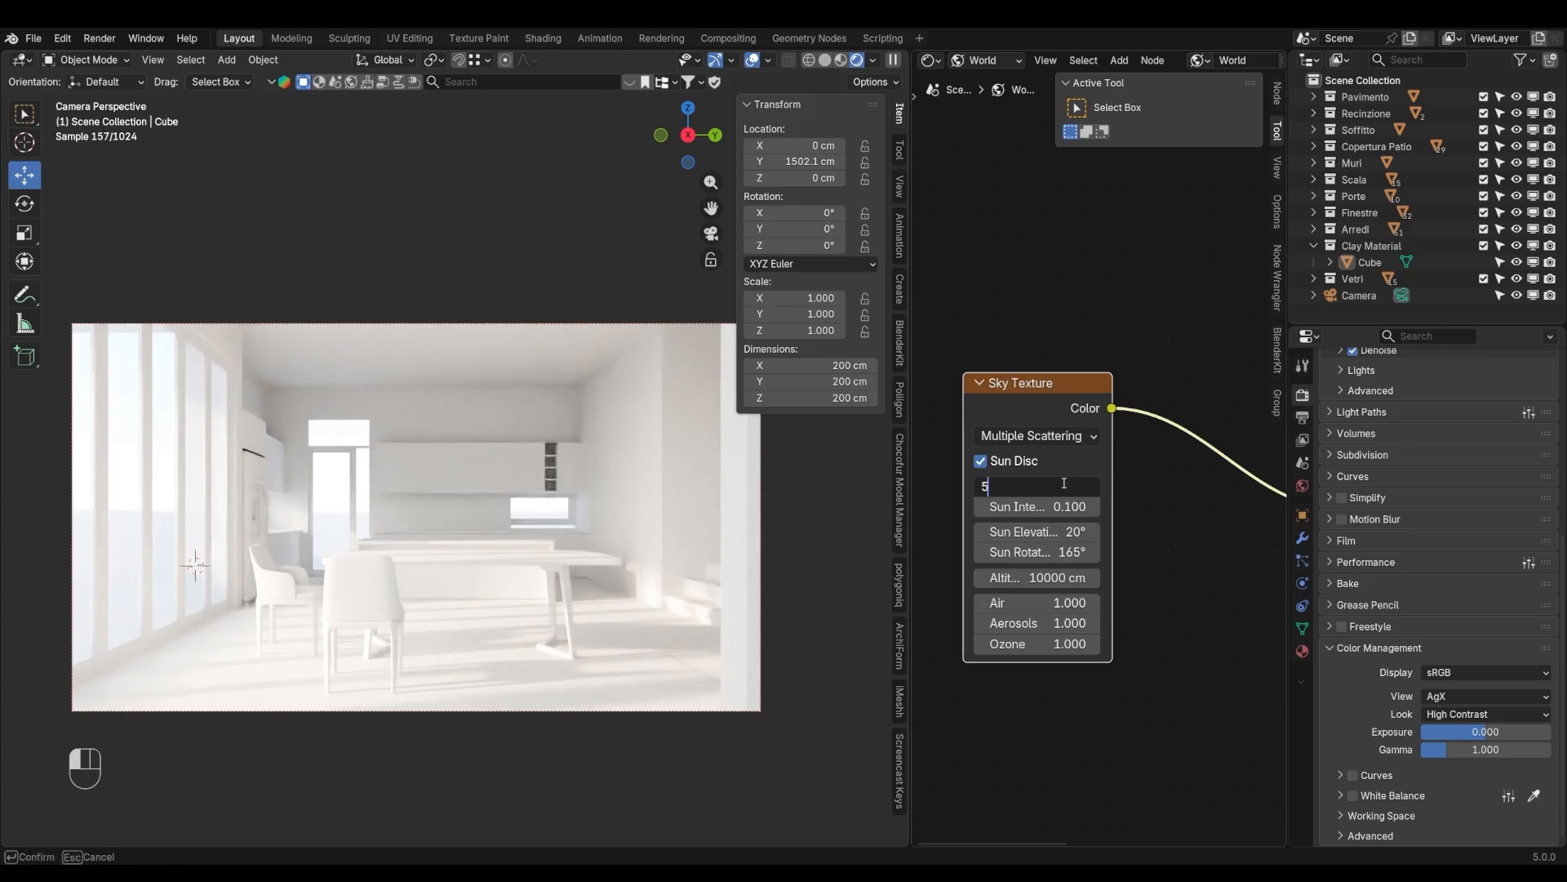
key(Return)
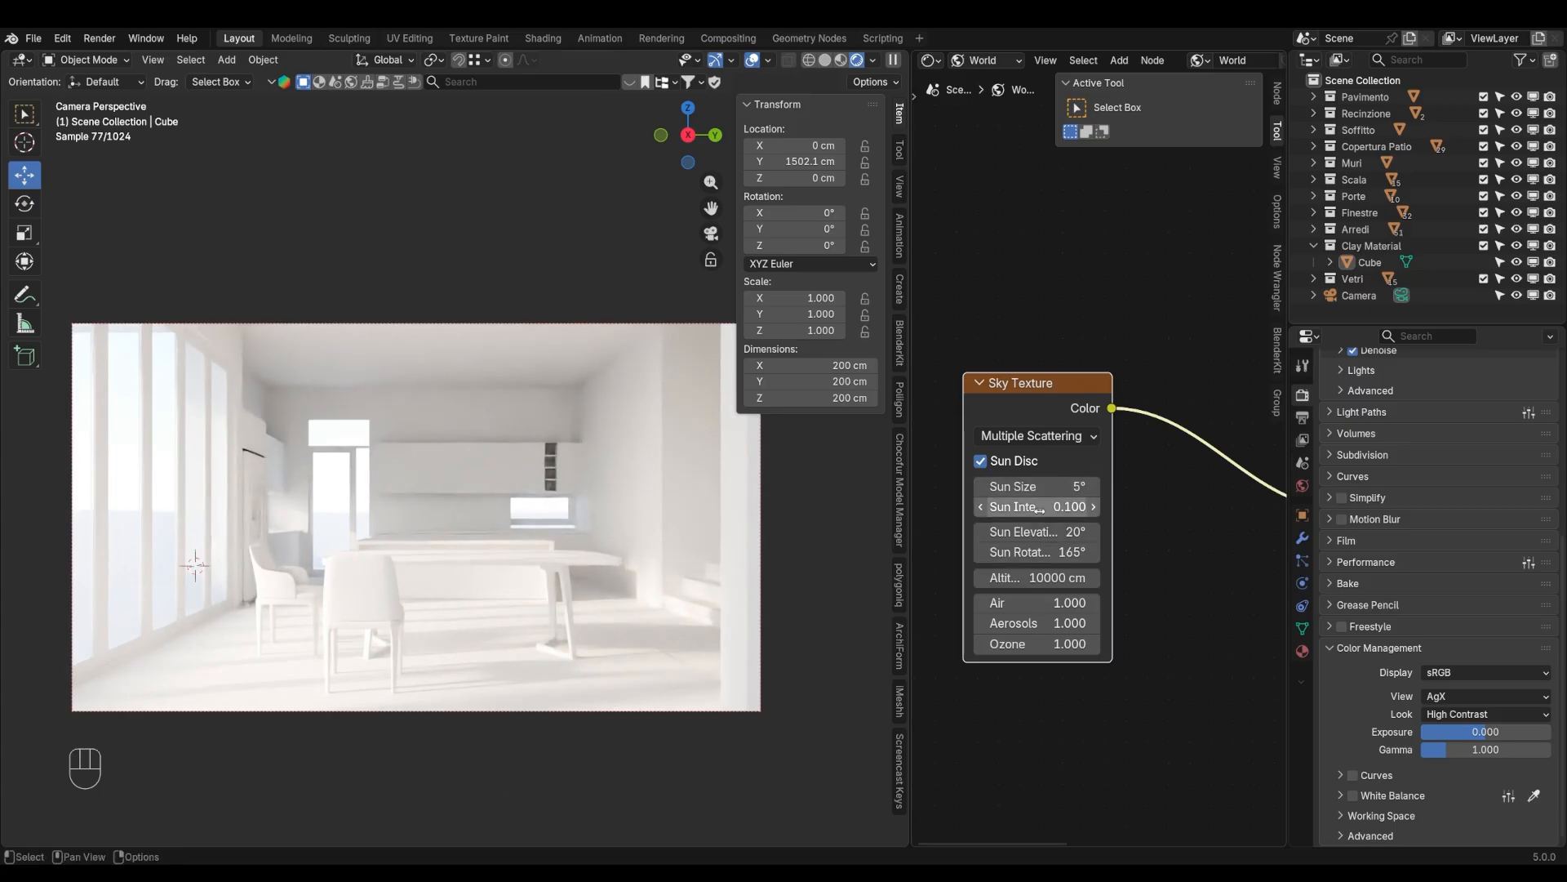
Lower the Color Management Exposure to -0.5
scroll(1117, 612, down, 1)
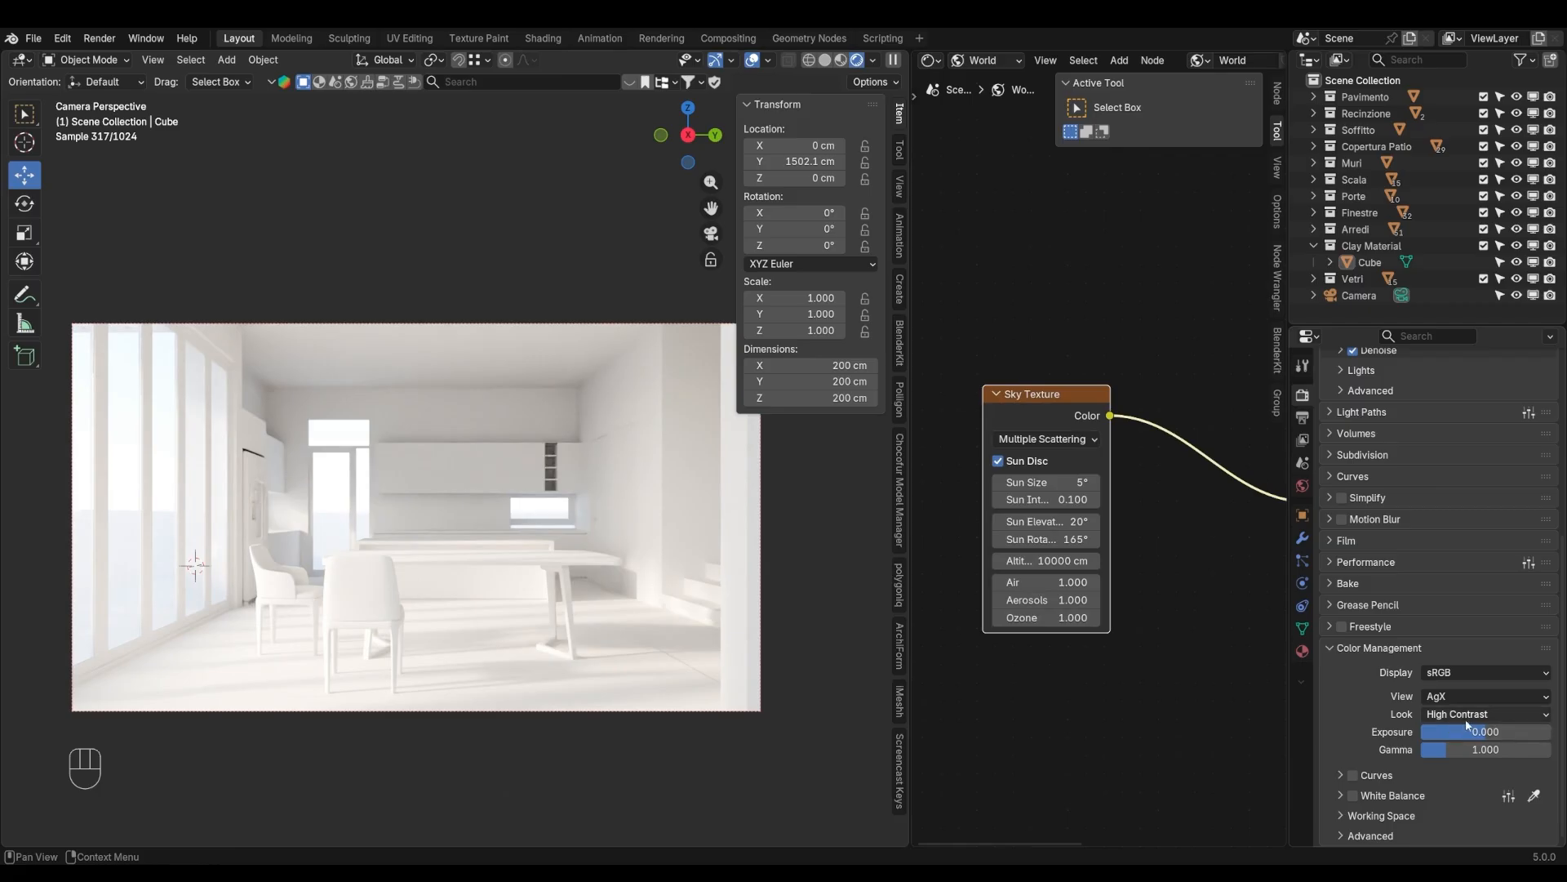
mouse_move(1469, 732)
mouse_down()
mouse_move(1429, 732)
mouse_move(1483, 731)
mouse_up()
click(1483, 731)
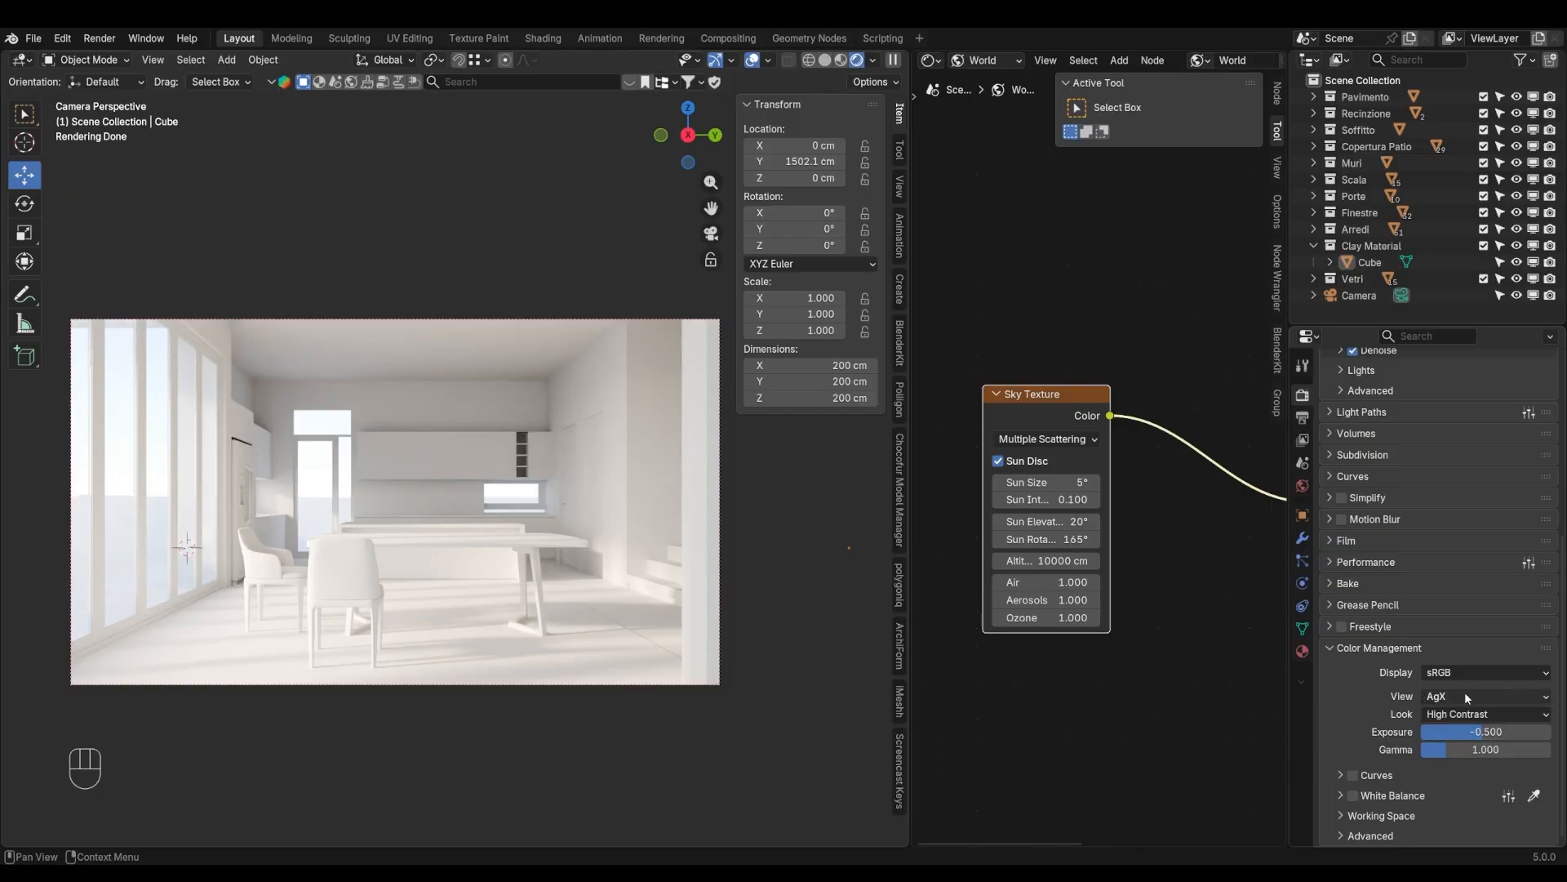
Compare the ACES 1.3 and ACES 2.0 view transforms on the rendered interior, ending on ACES 1.3
click(1464, 696)
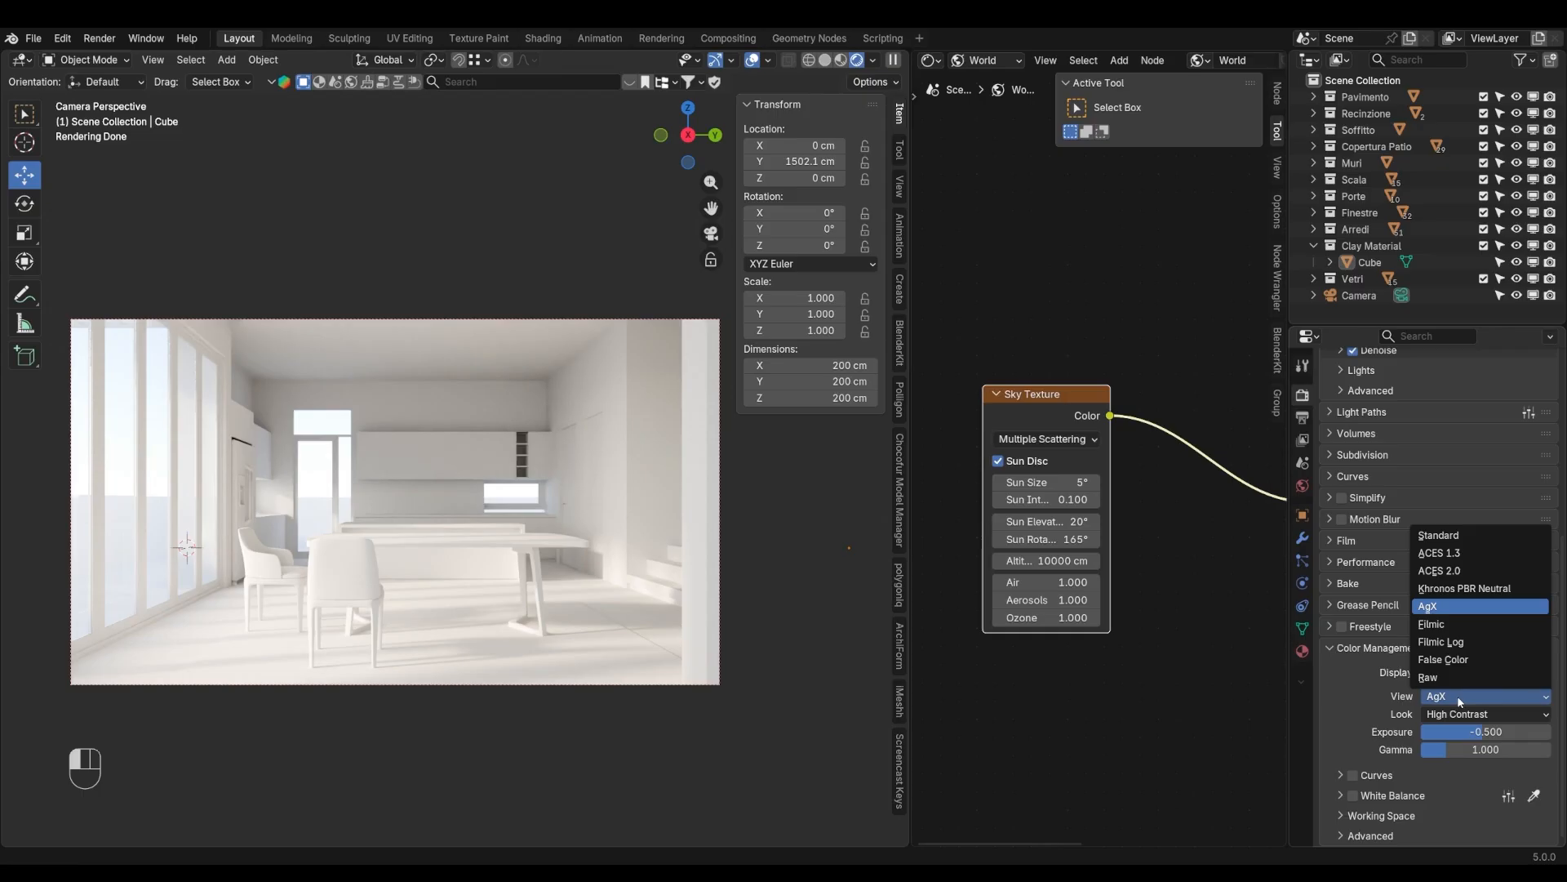
click(1448, 552)
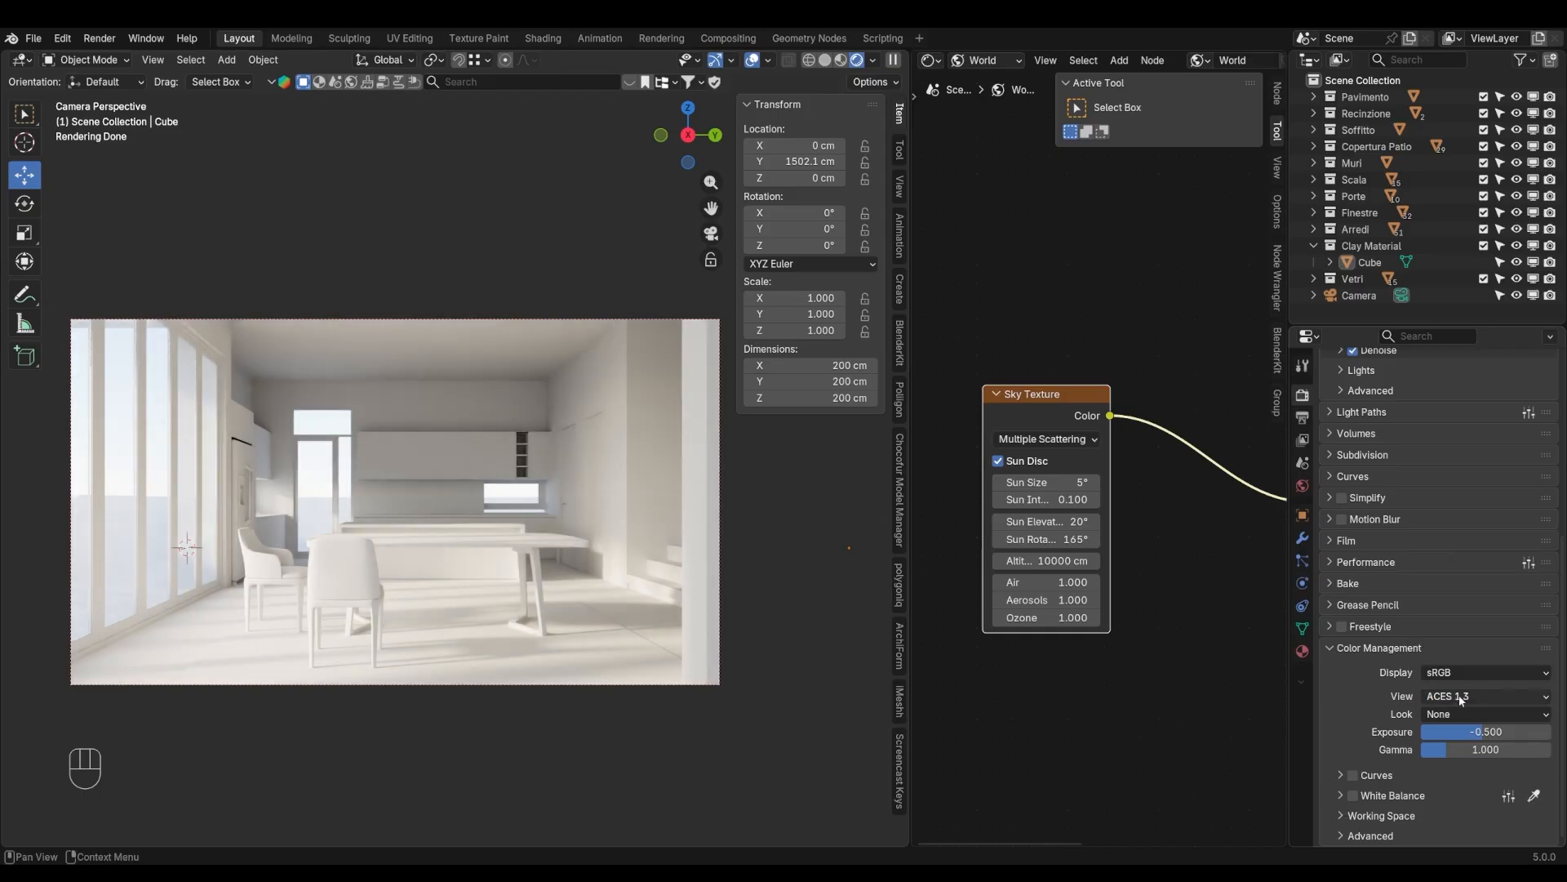
click(1462, 696)
click(1467, 570)
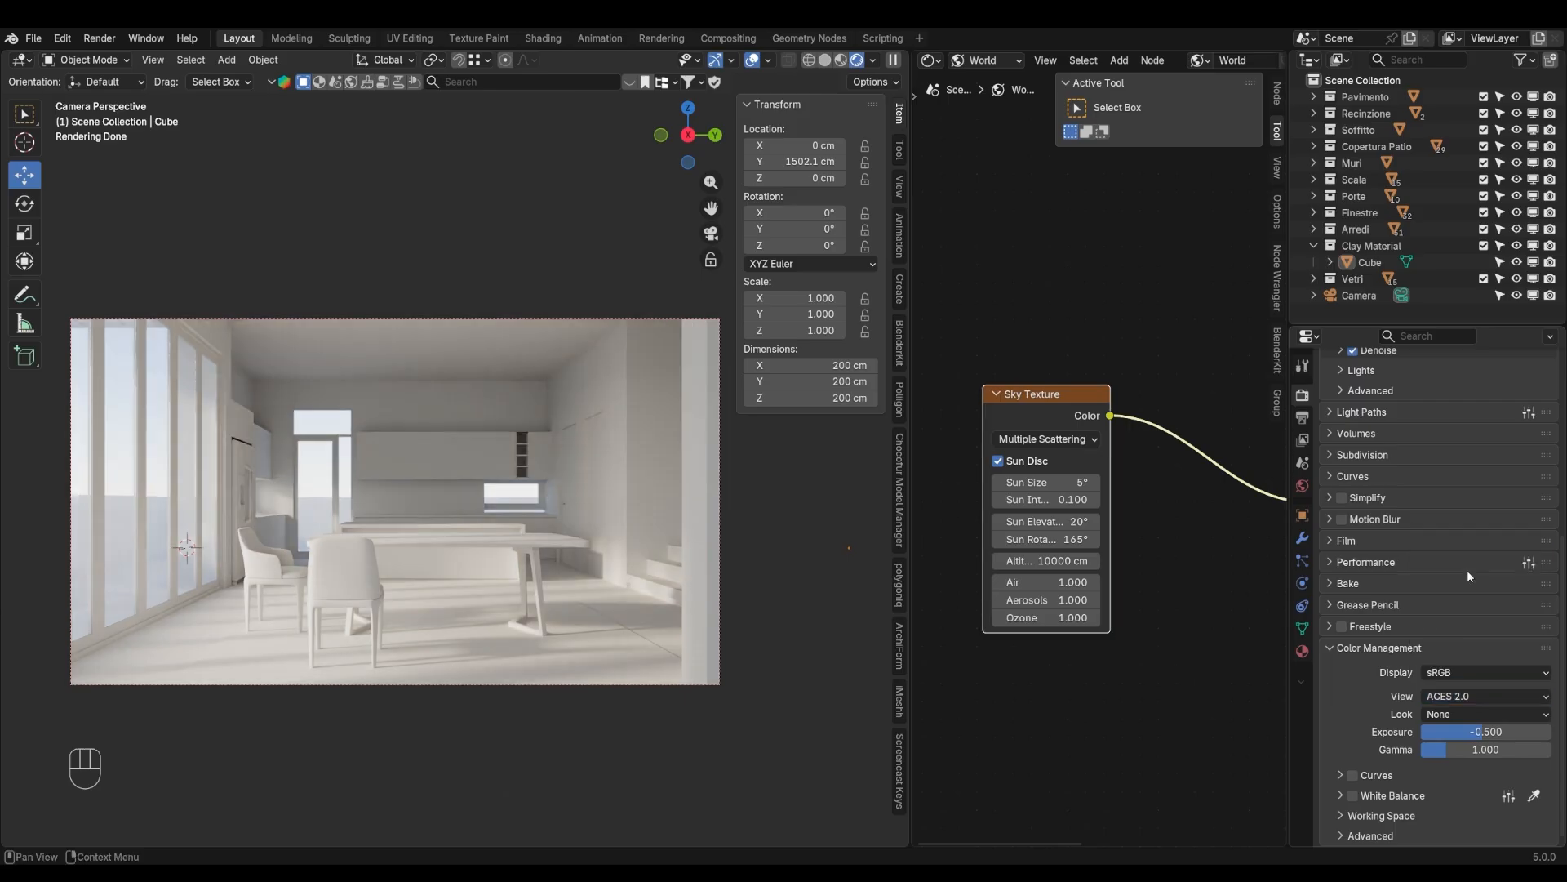
click(1466, 695)
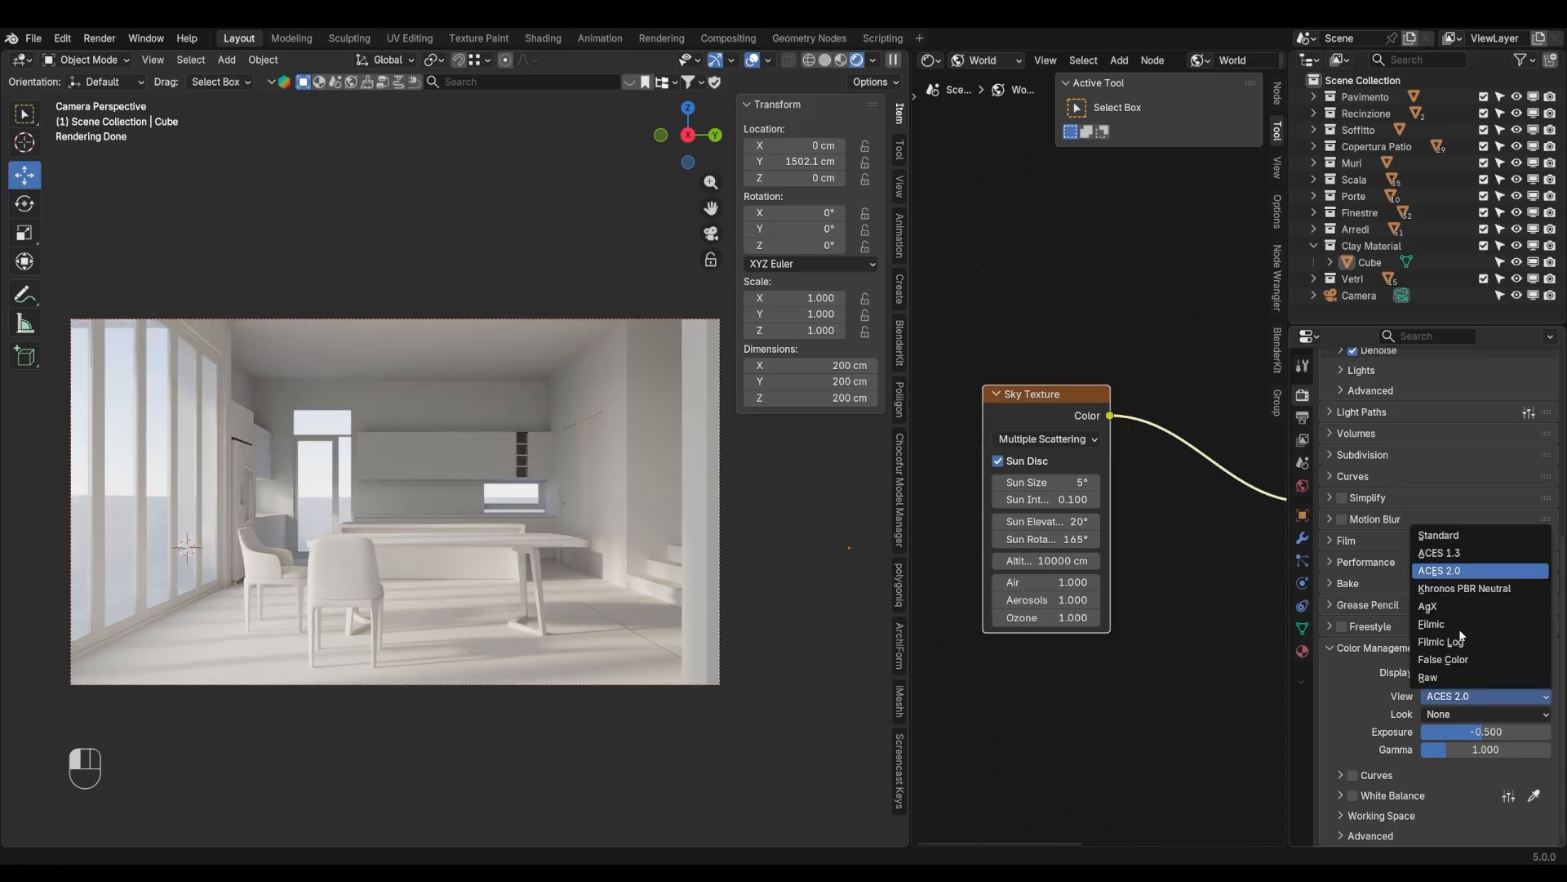
click(1457, 553)
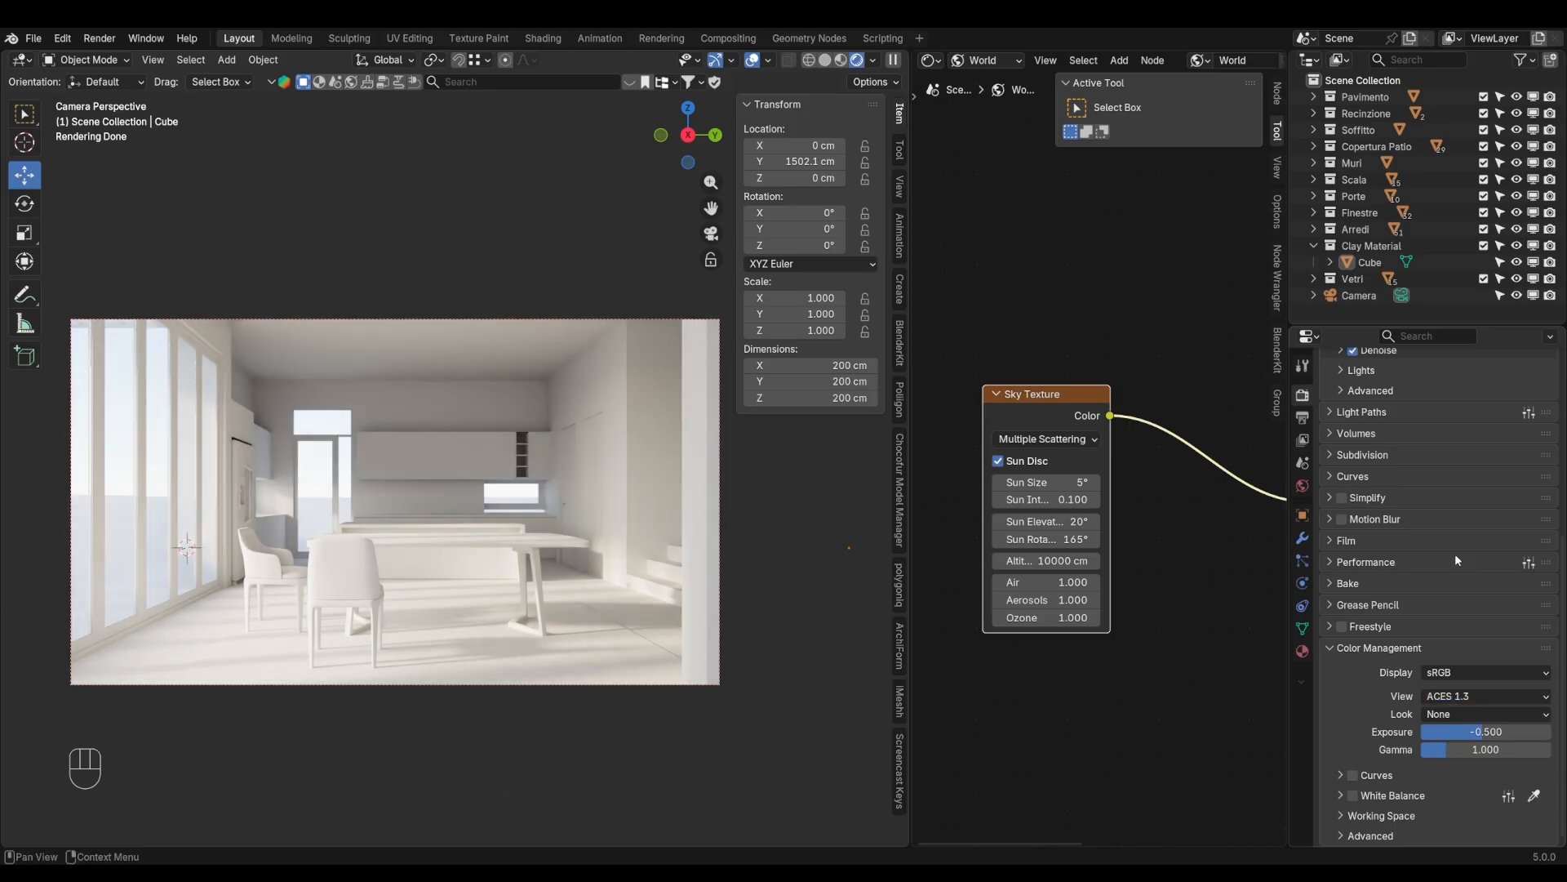
Set the view transform to AgX with the High Contrast look for comparison with ACES 1.3
click(1452, 698)
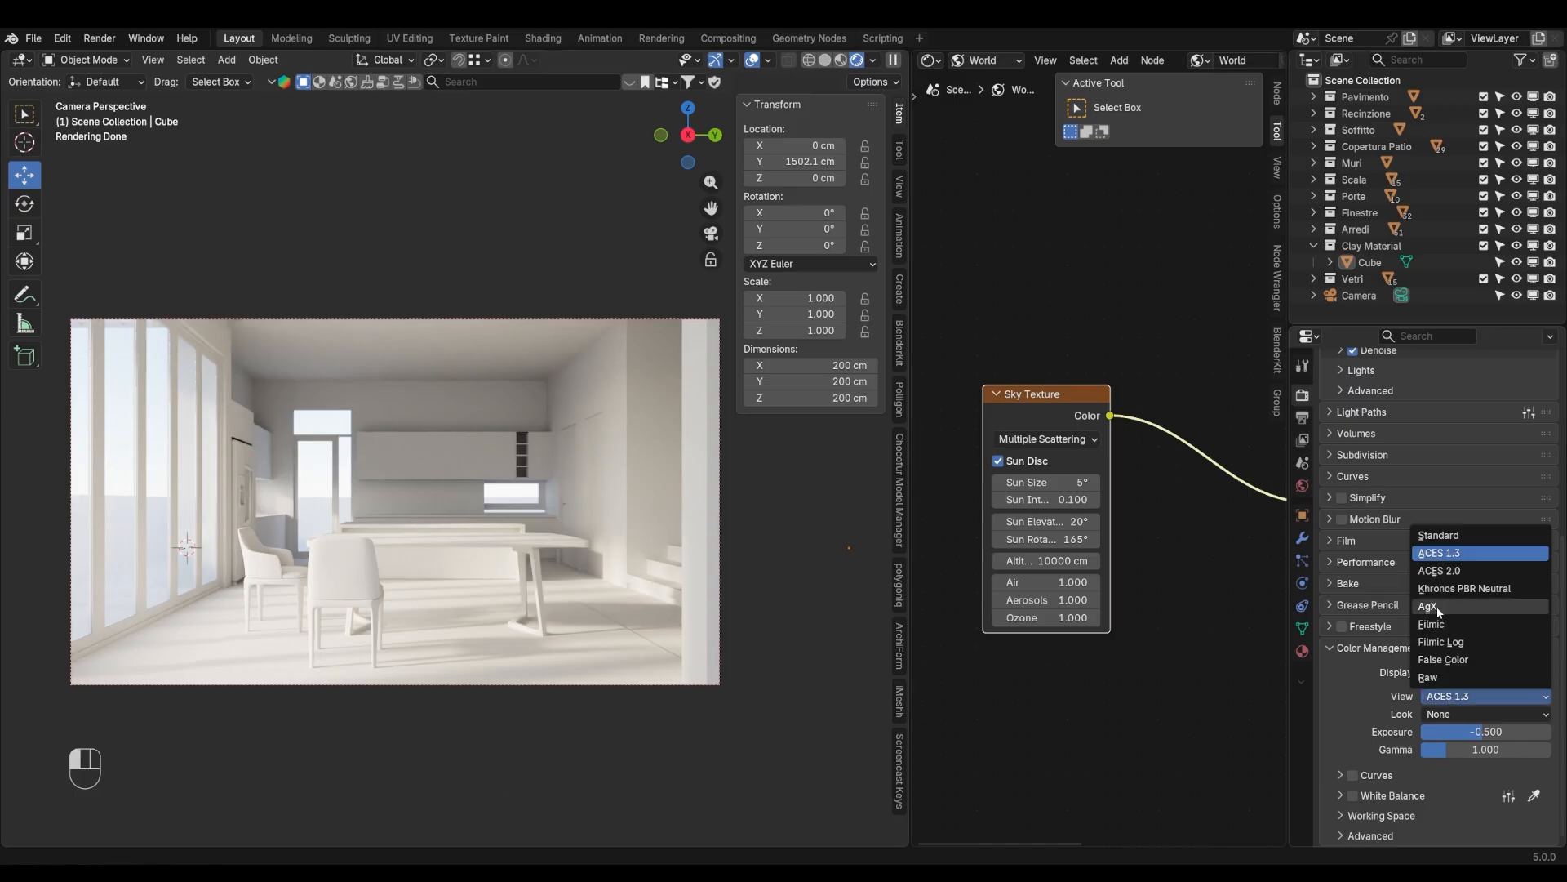
click(1438, 608)
click(1452, 710)
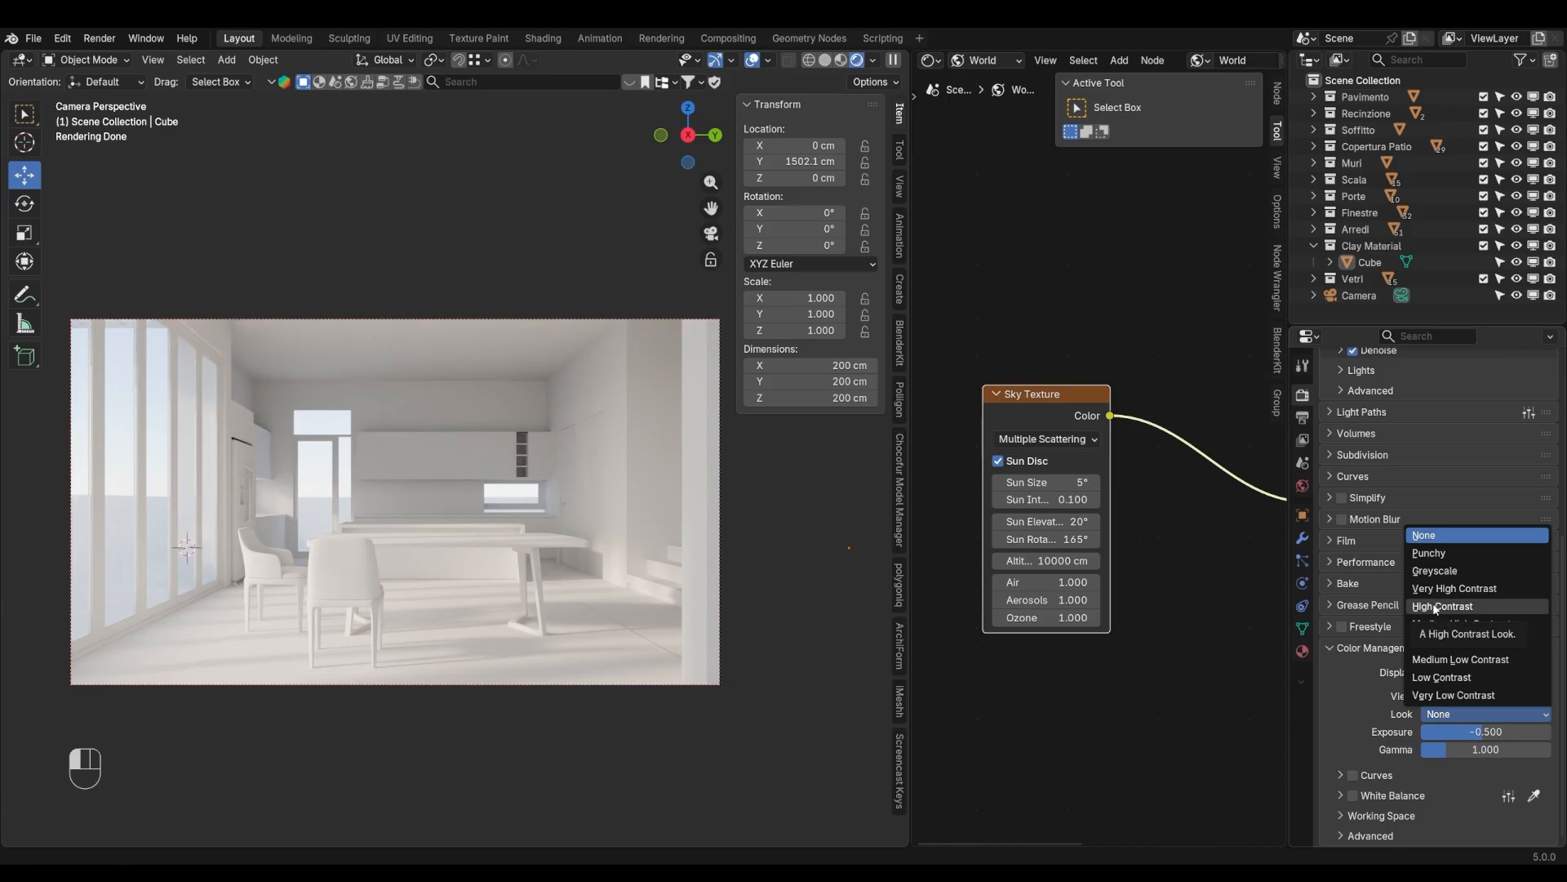
click(1435, 608)
Try the ACES 1.3 view transform again with the Exposure at 0
click(1469, 697)
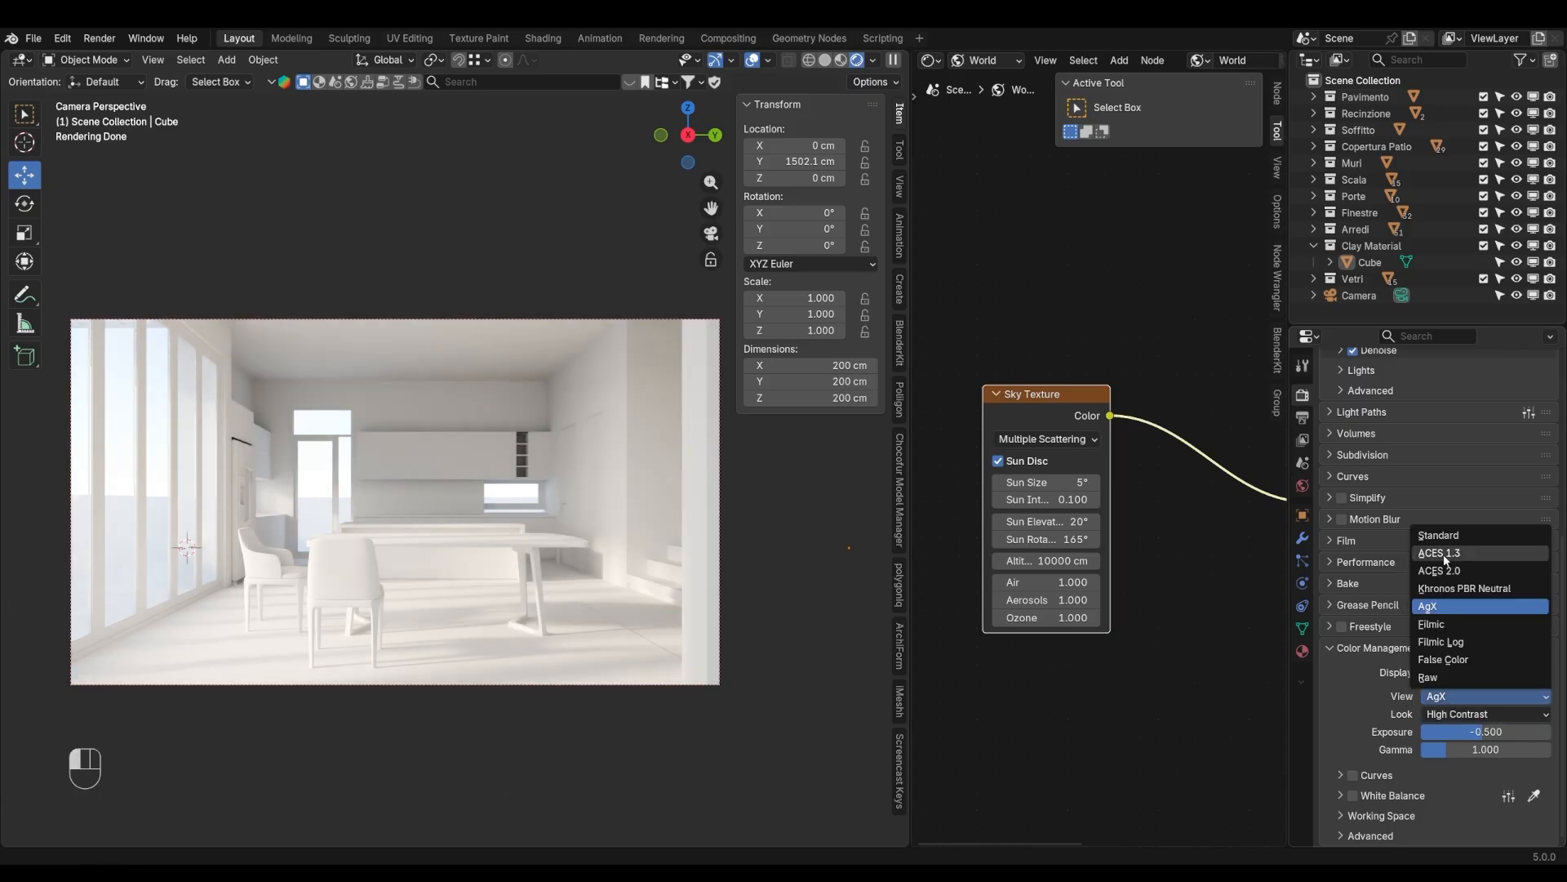
click(1443, 555)
click(1479, 698)
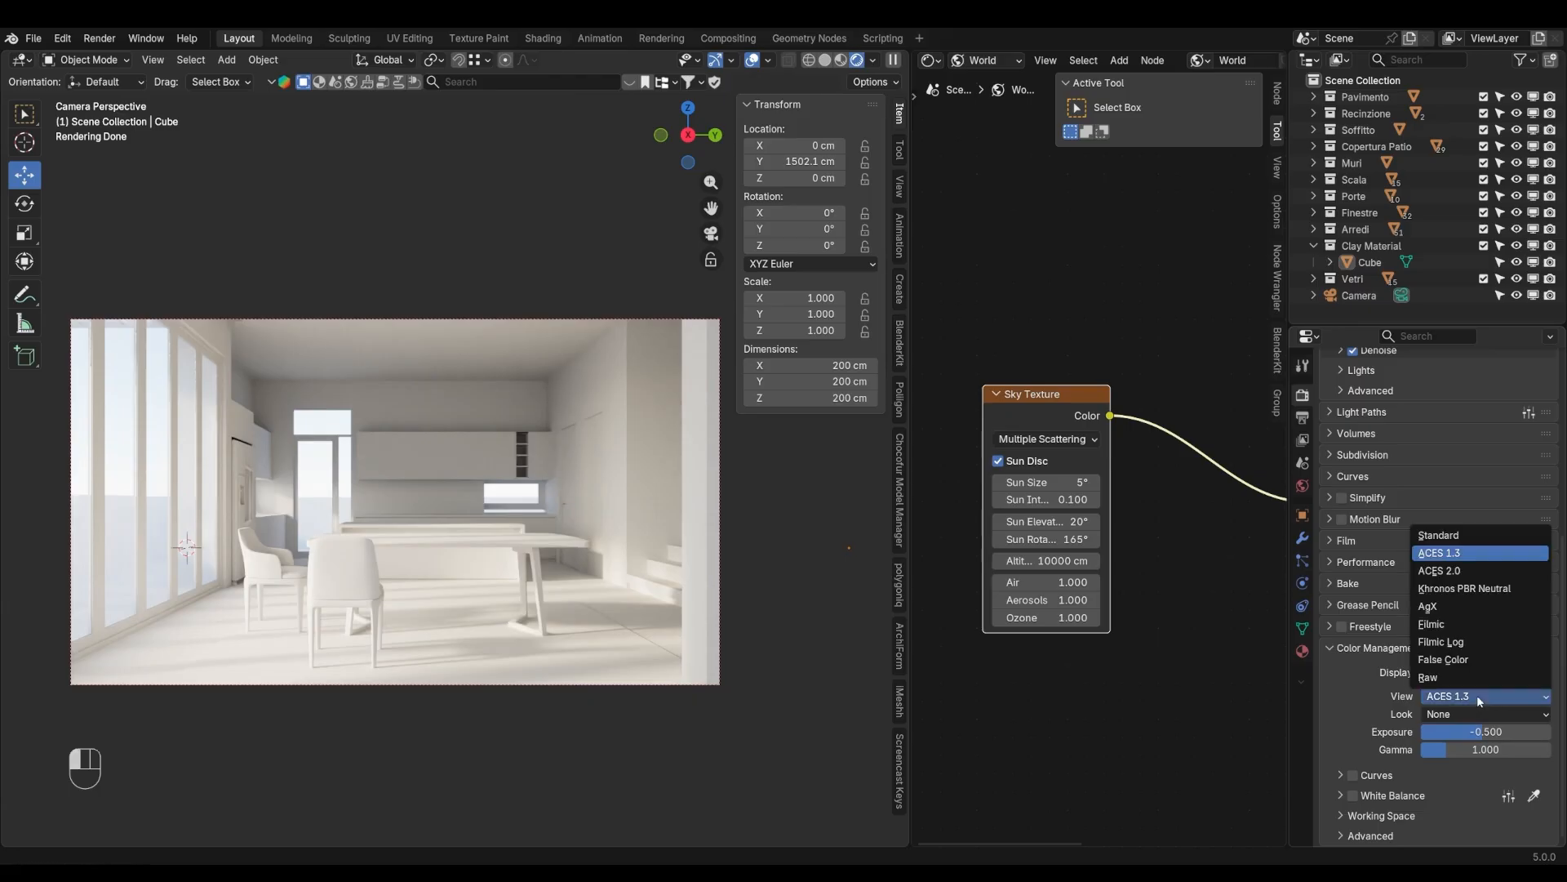
click(1441, 553)
drag(1484, 737, 1488, 736)
click(1485, 735)
text(0)
key(Return)
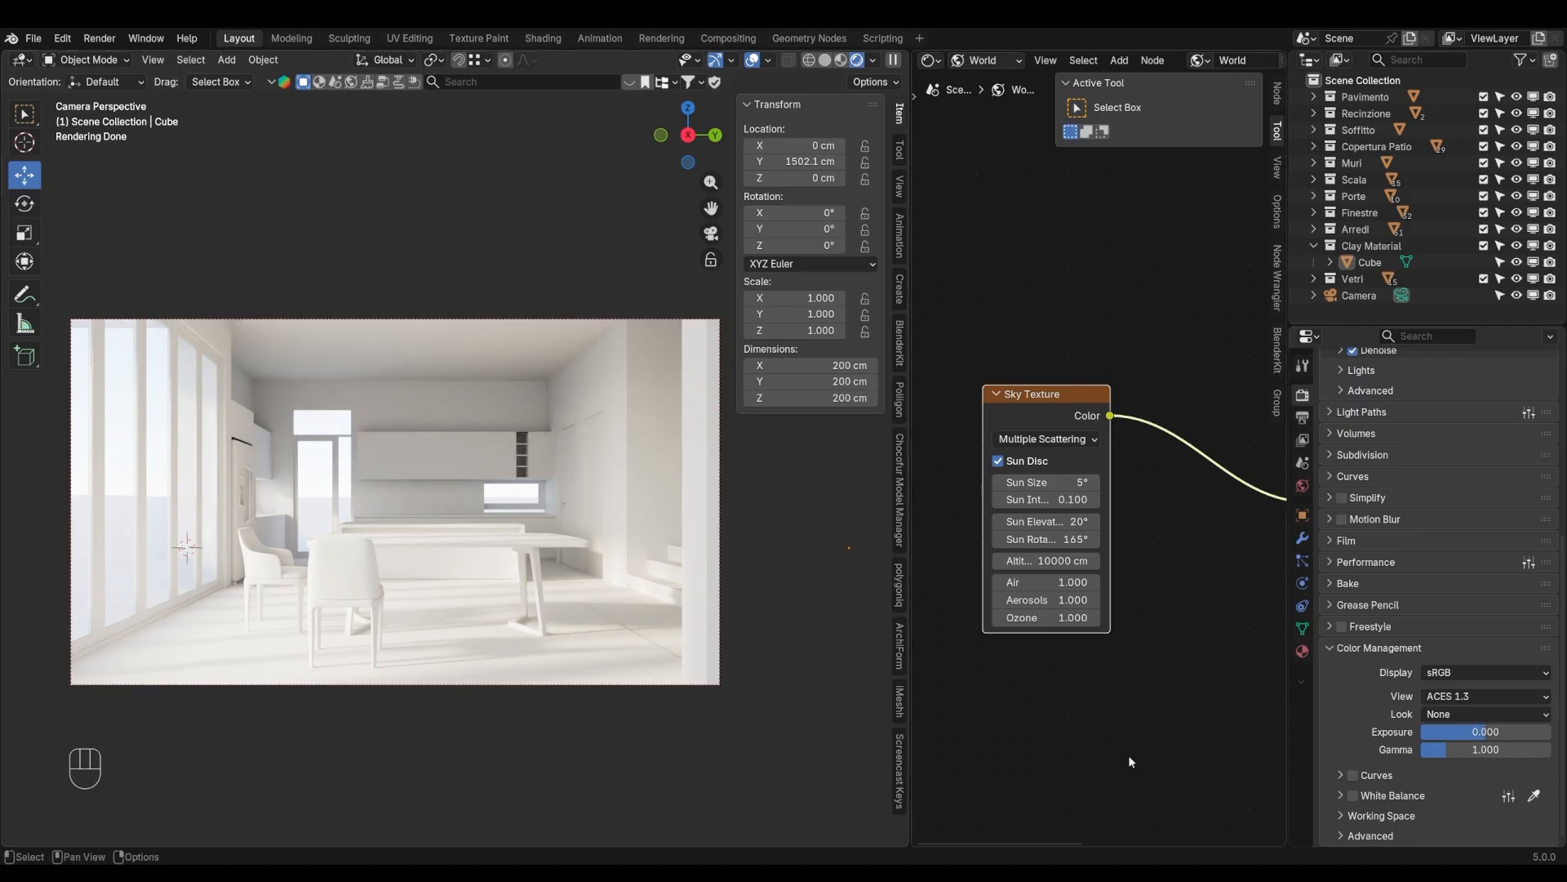
Switch the view transform back to AgX and apply the High Contrast look
click(1453, 715)
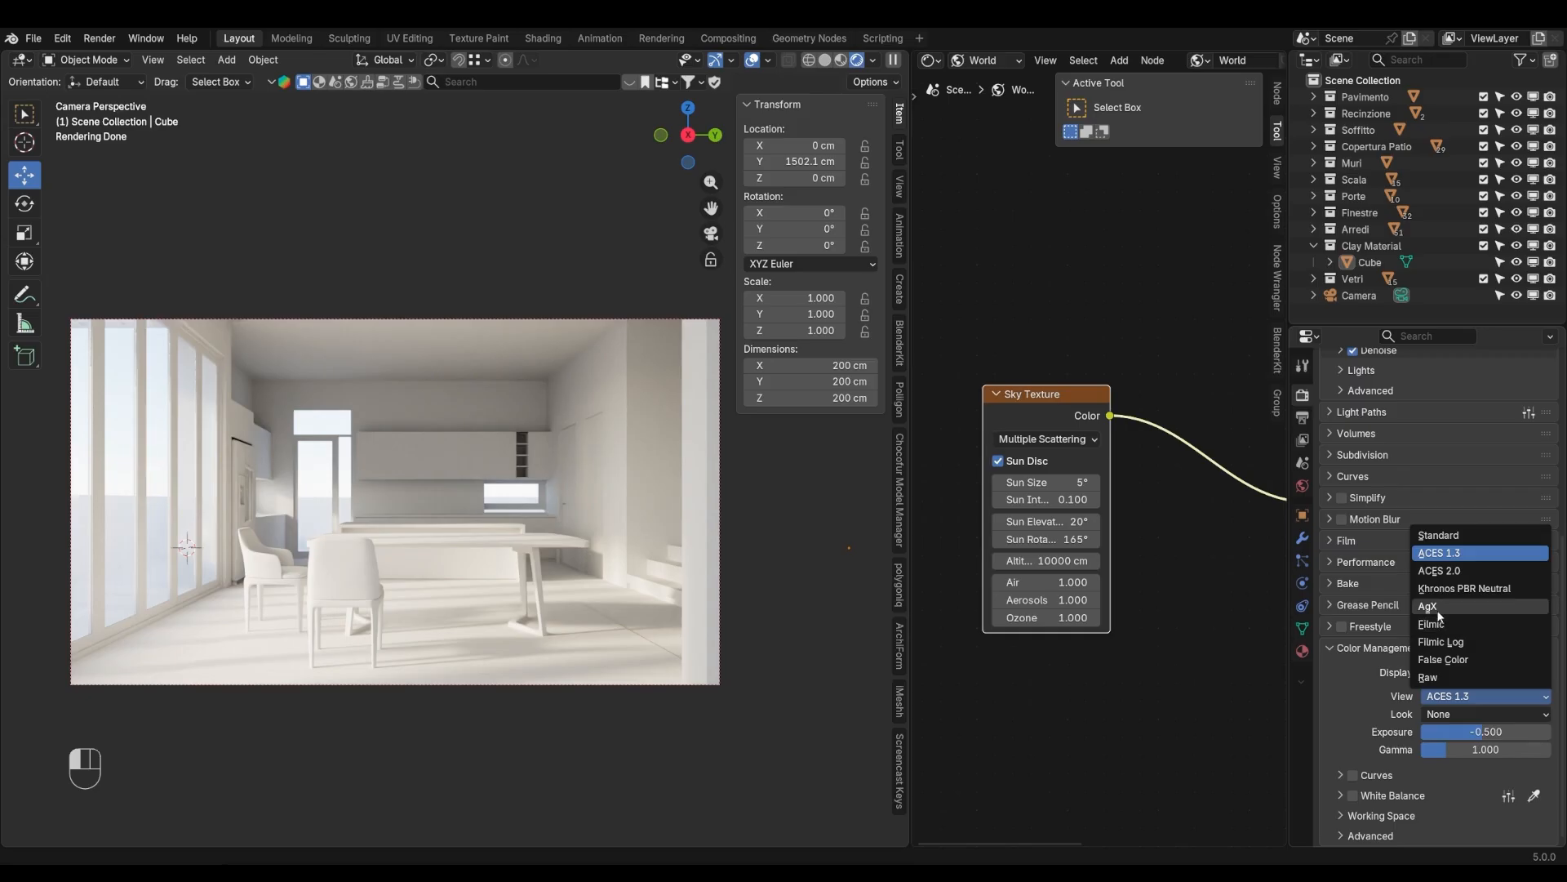
click(1437, 608)
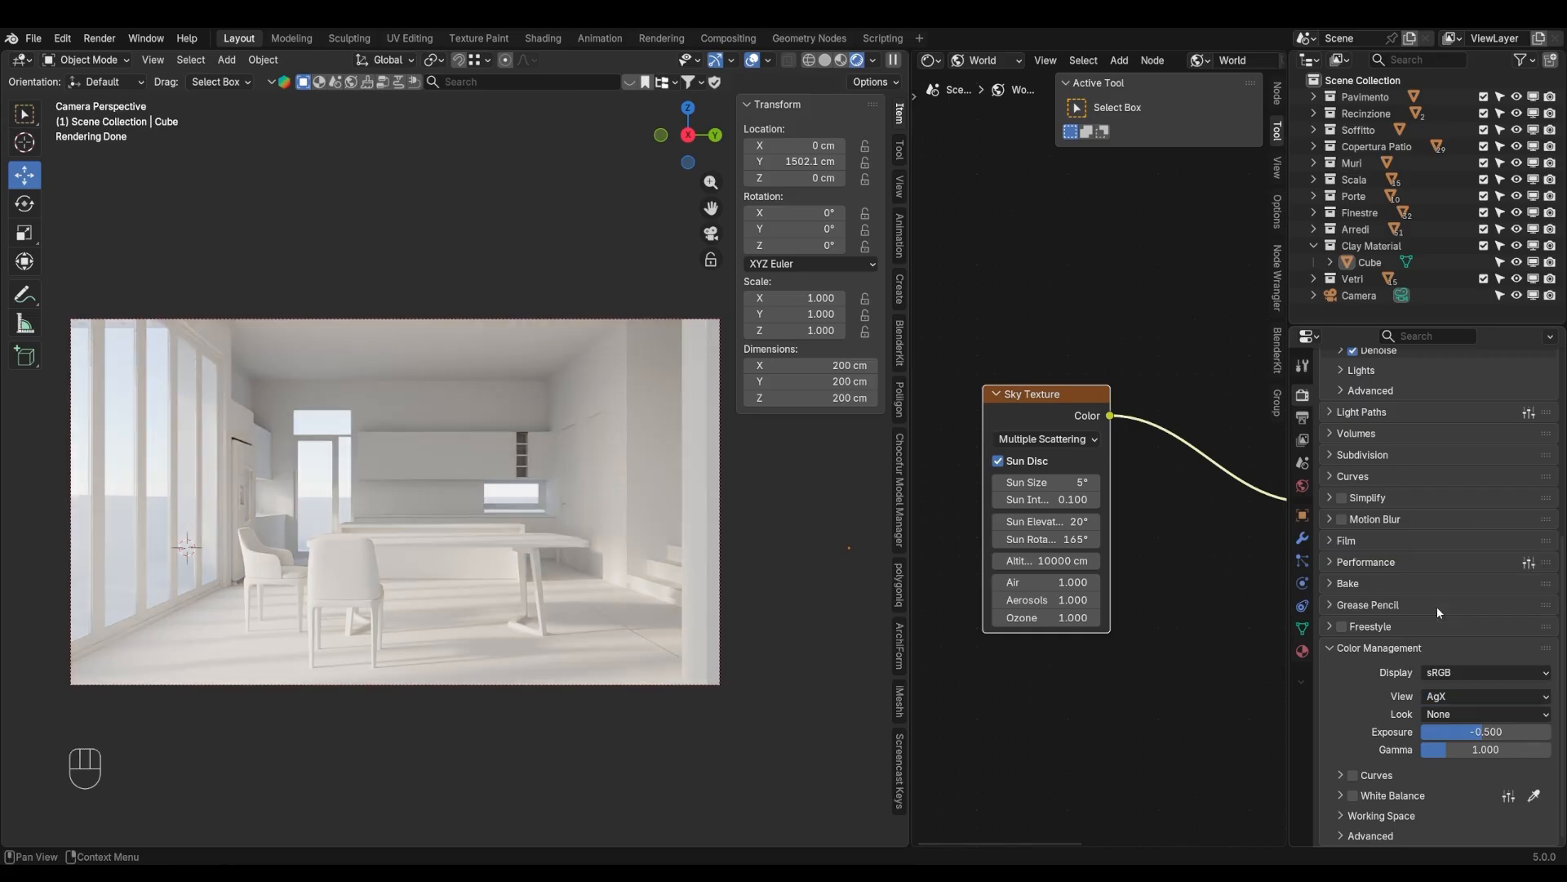
click(1451, 716)
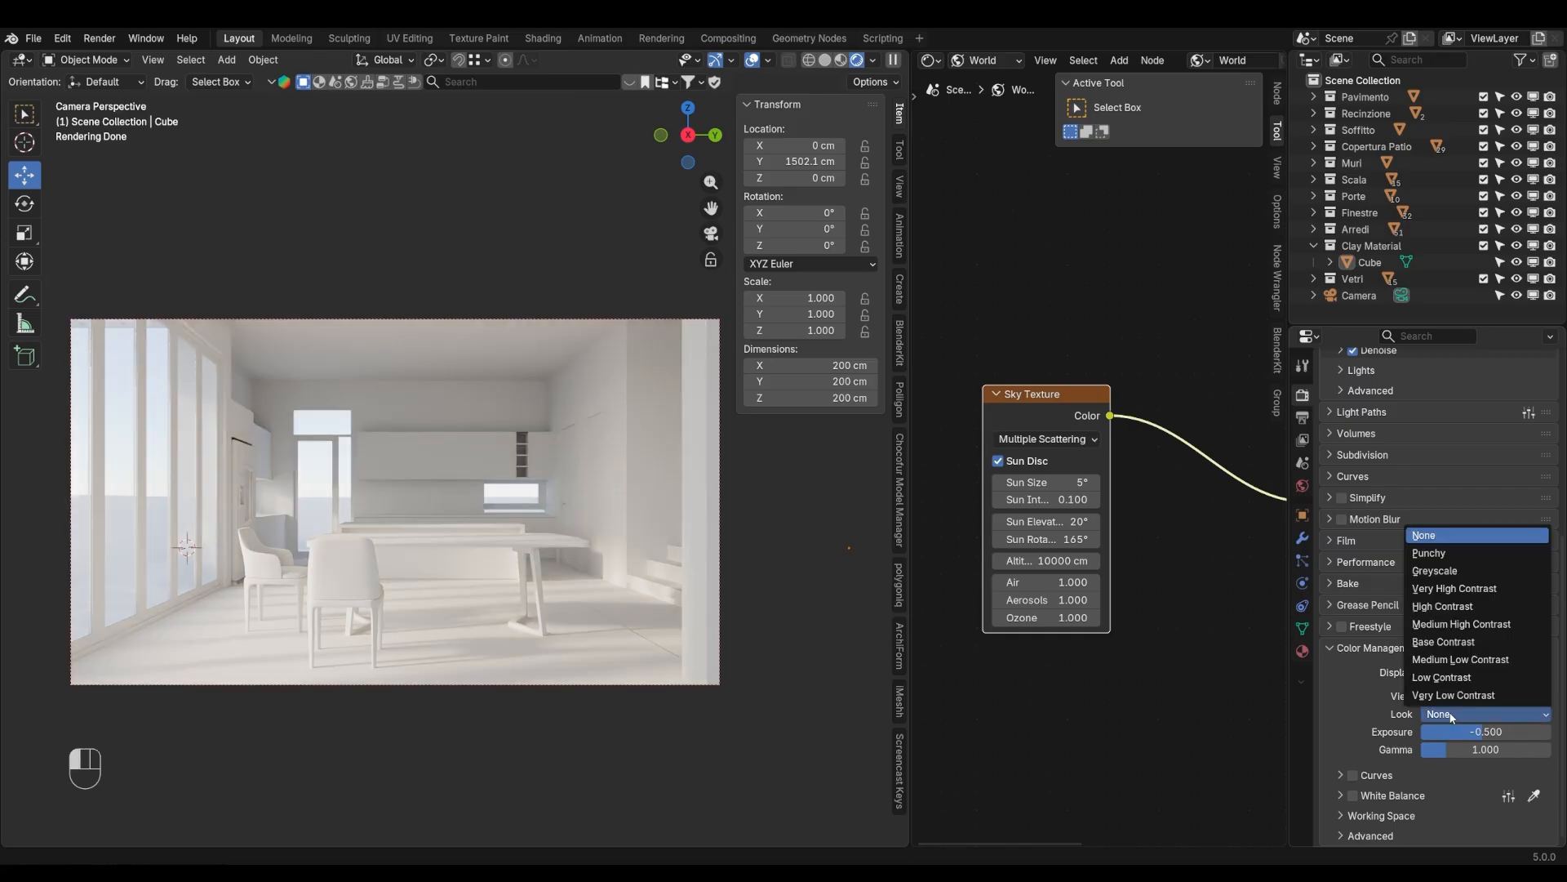
click(1435, 606)
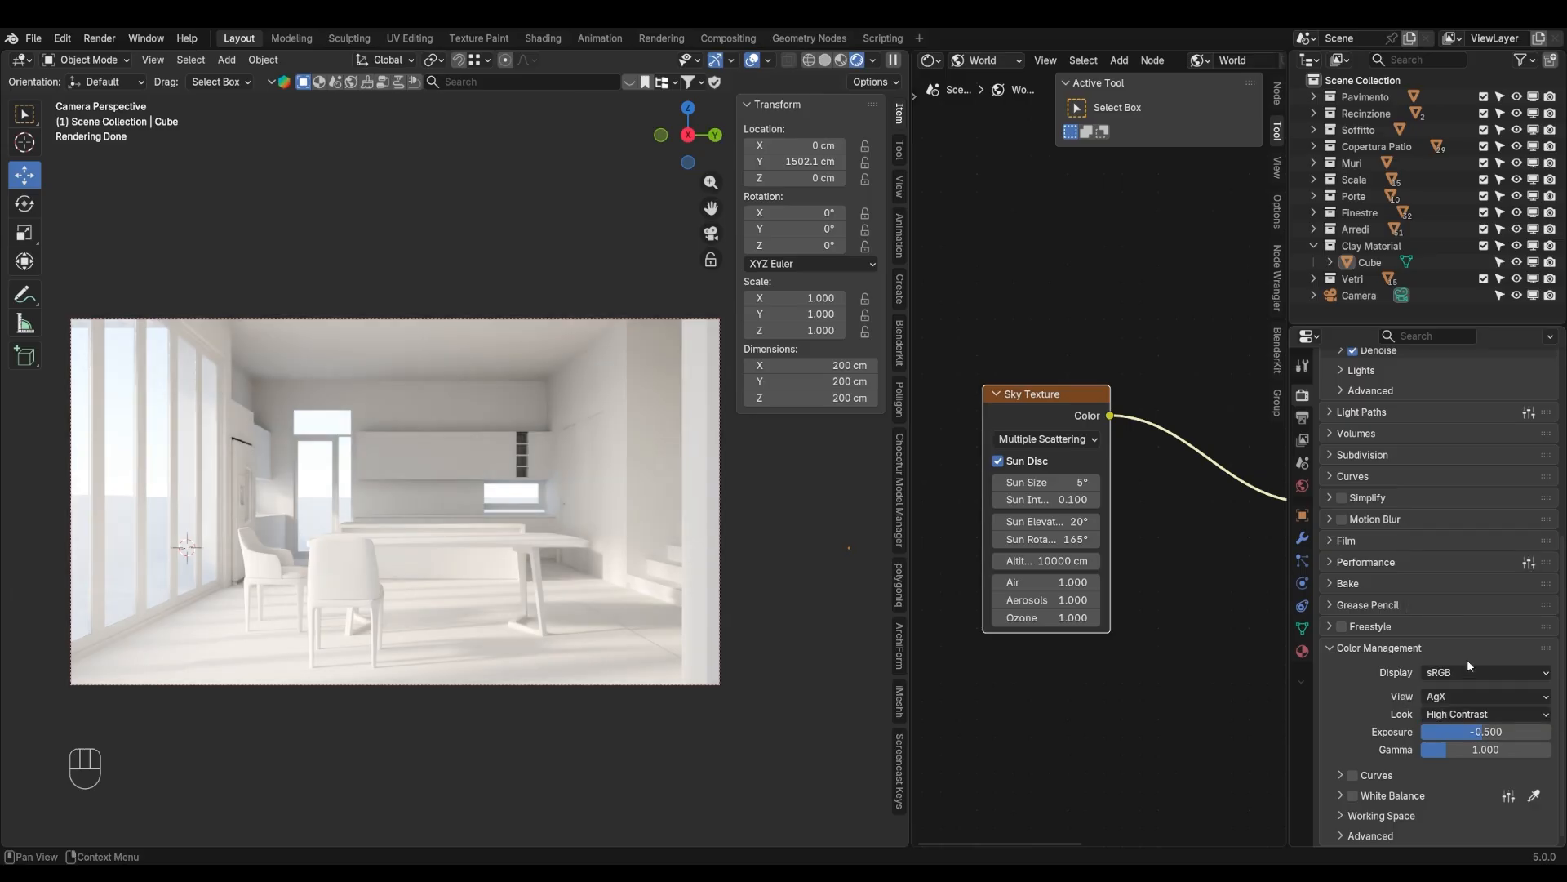